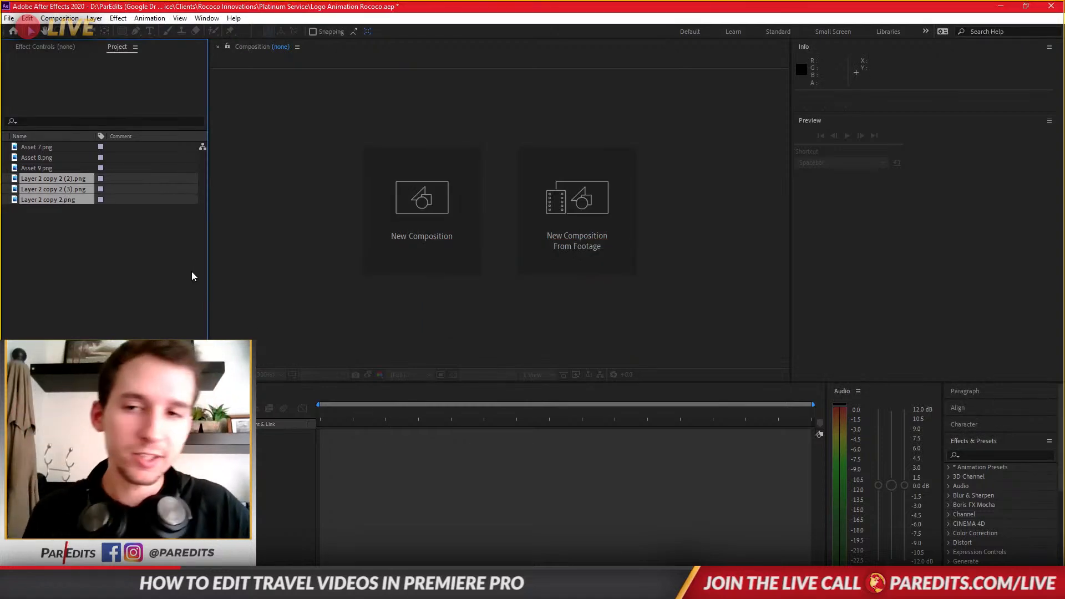
Switch to OBS Studio, hide the Illustrator source in the scene, and return to After Effects
left_click(161, 275)
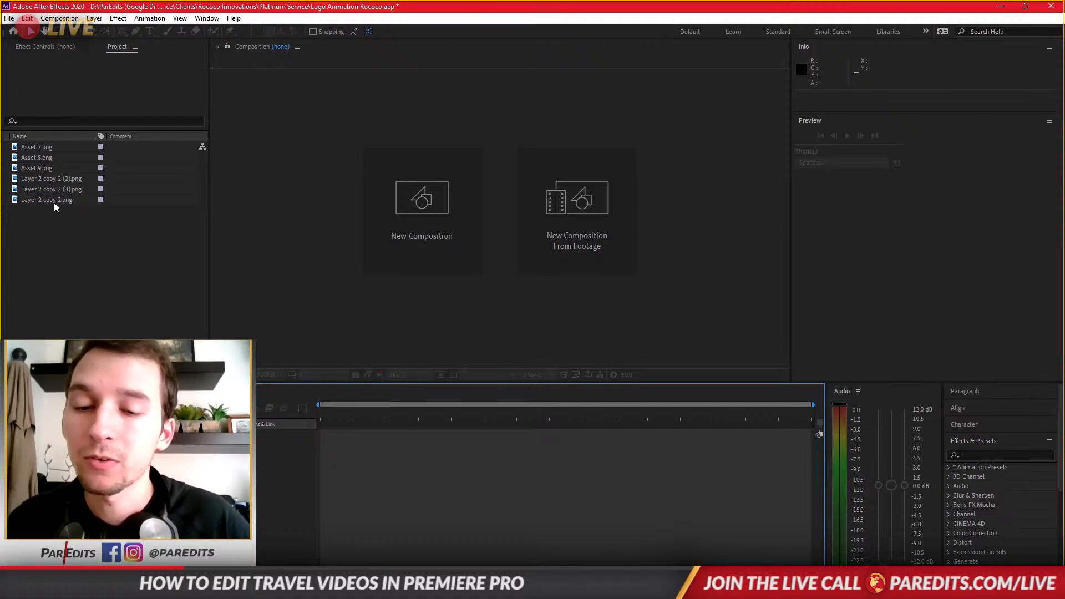
left_click(521, 587)
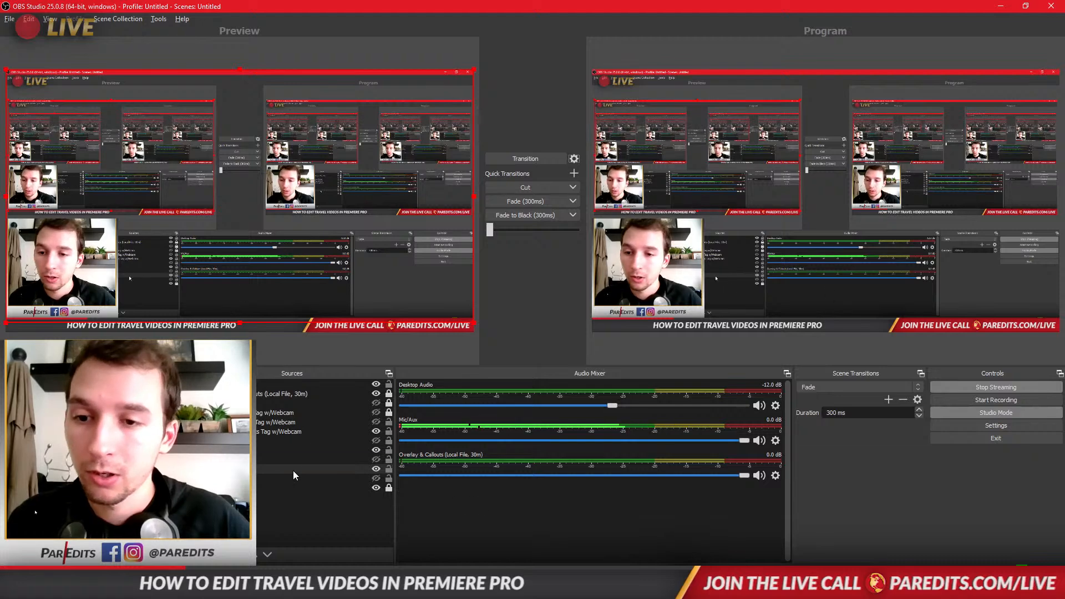
left_click(378, 449)
left_click(550, 586)
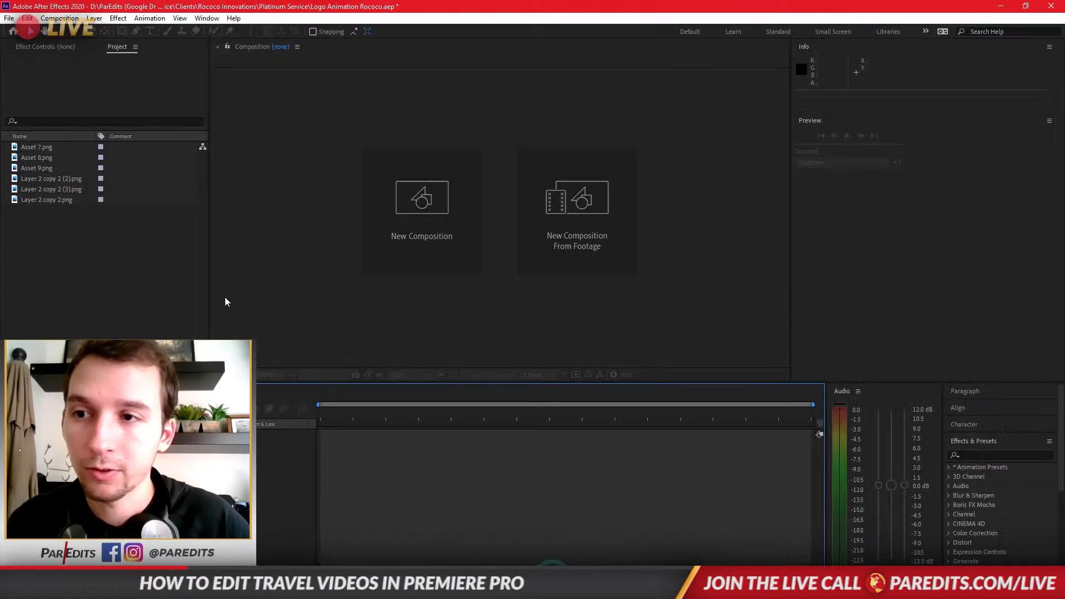
Compare the previews and pixel widths of the three Layer 2 copy images to tell the line lengths apart
left_click(88, 217)
left_click(55, 199)
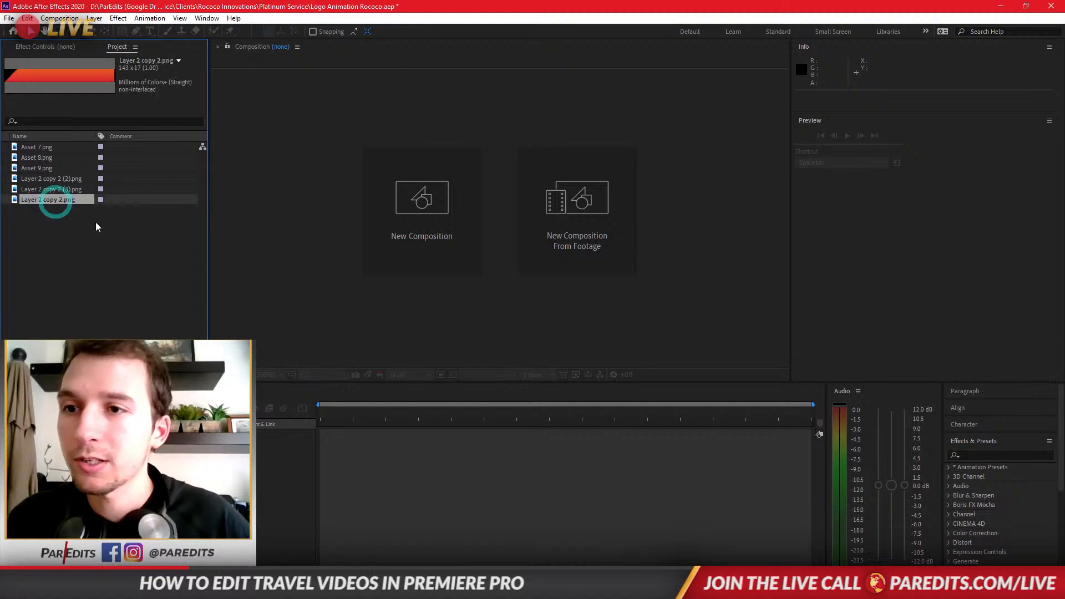
left_click(62, 189)
left_click(66, 178)
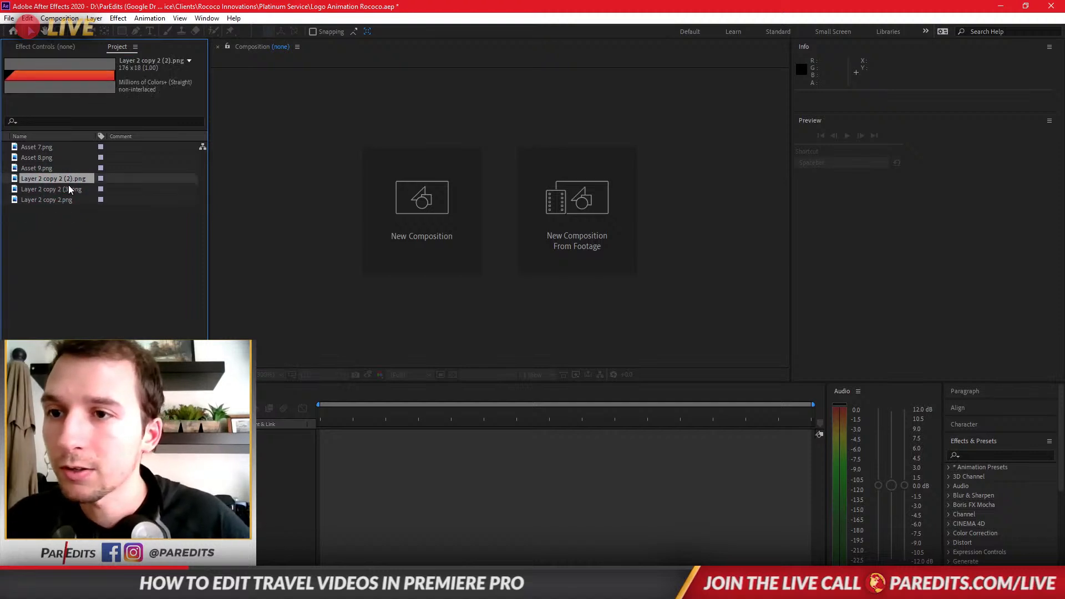
left_click(69, 190)
left_click(67, 201)
left_click(67, 191)
left_click(81, 180)
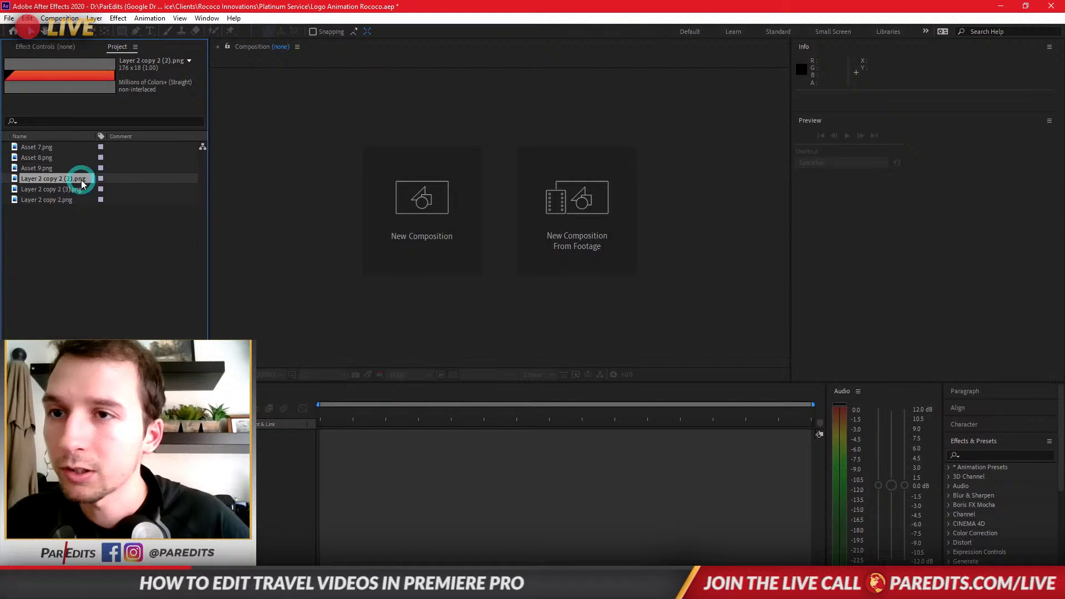
left_click(75, 190)
left_click(72, 200)
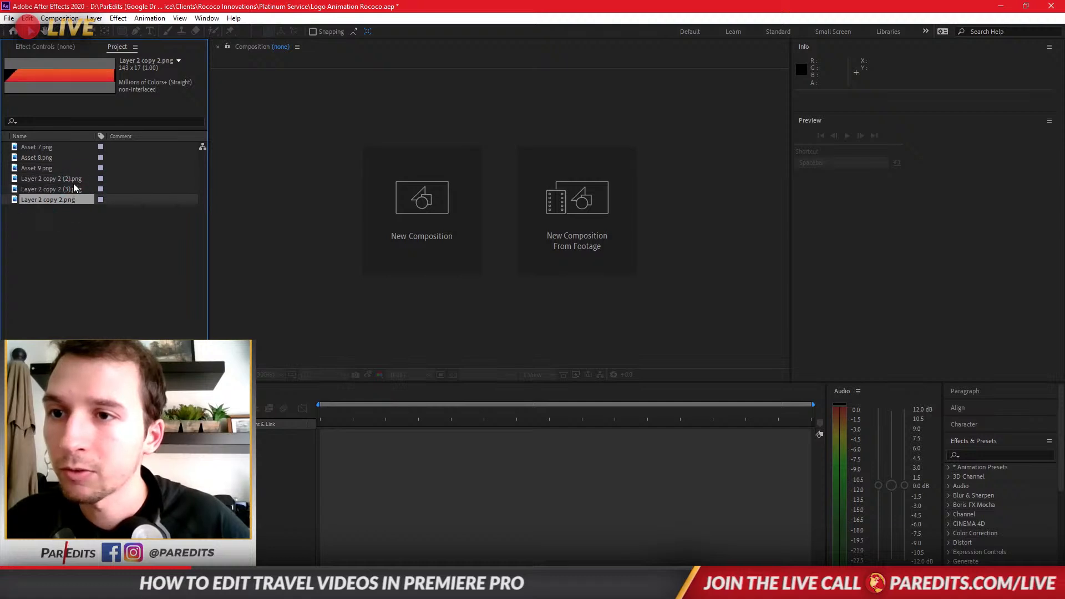
left_click(74, 183)
Rename the Layer 2 copy 2.png footage item as "short line"
right_click(61, 198)
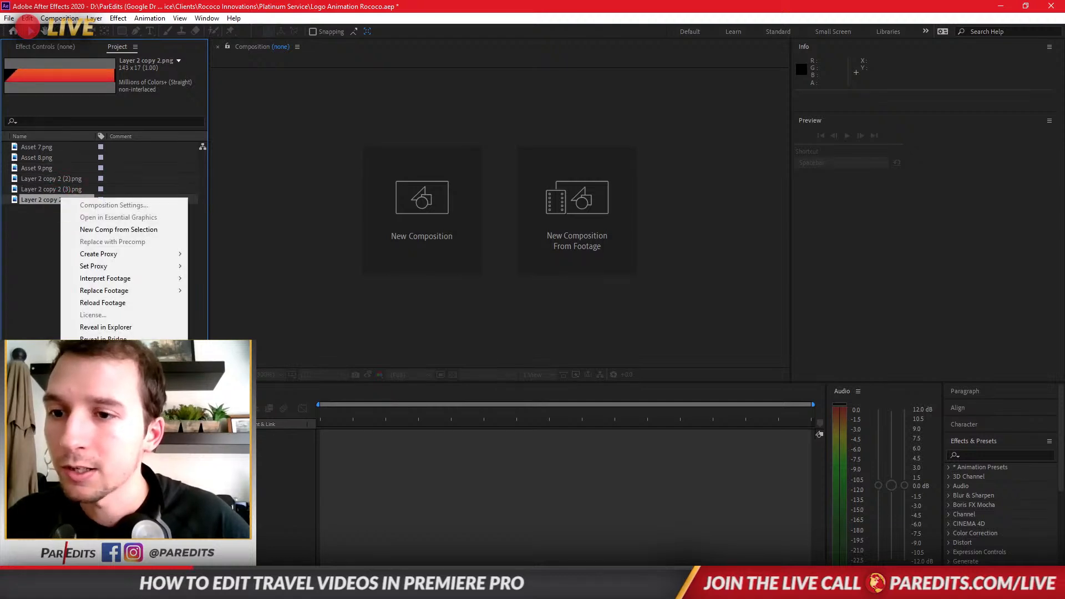
left_click(93, 352)
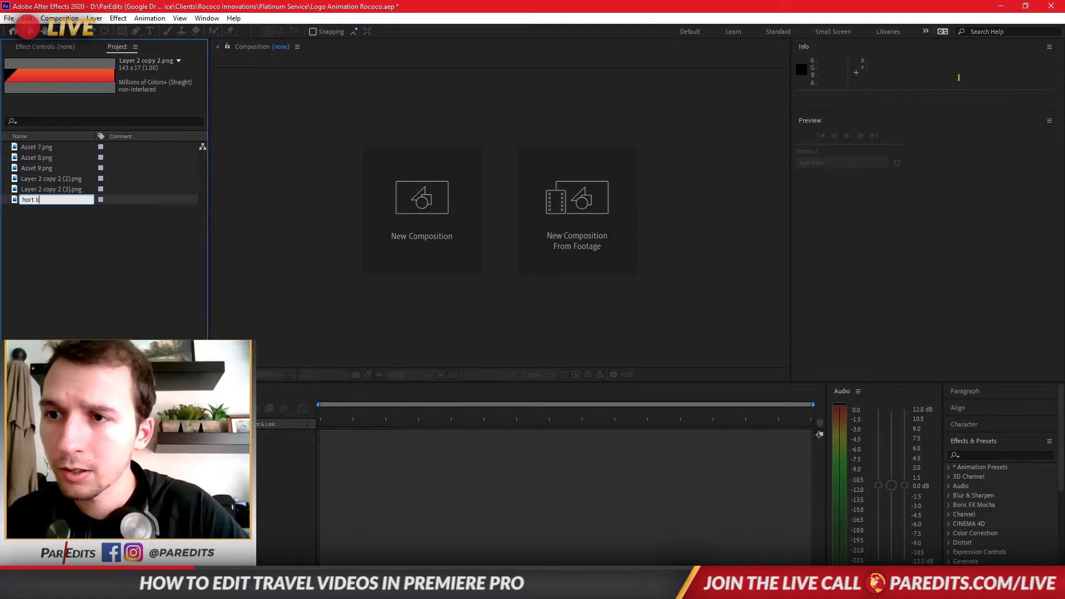
key("Return")
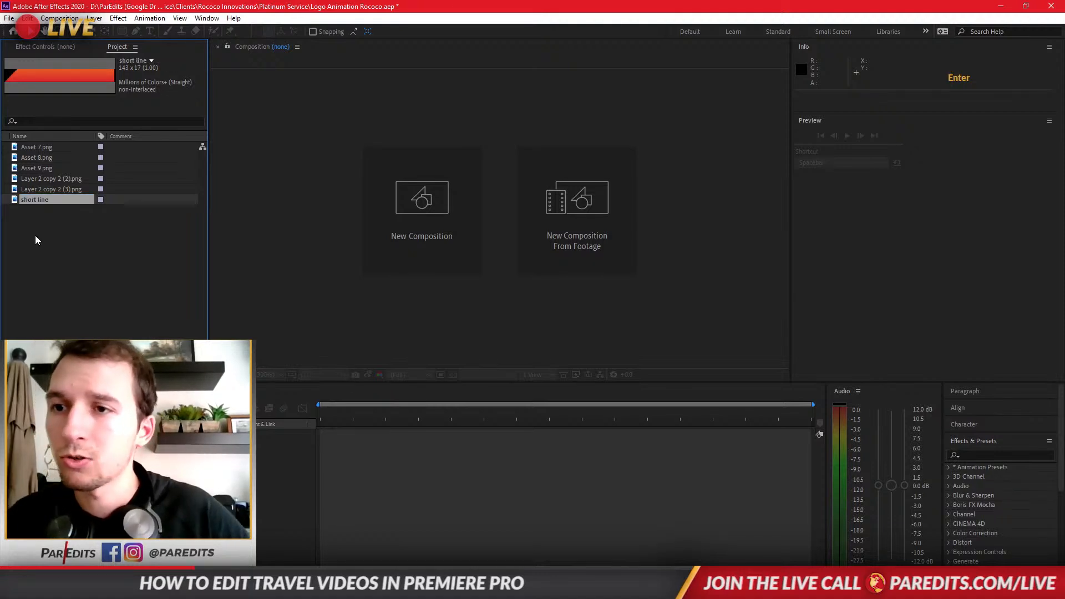
Rename the Layer 2 copy 2 (3).png footage item as "long line"
left_click(51, 189)
right_click(52, 191)
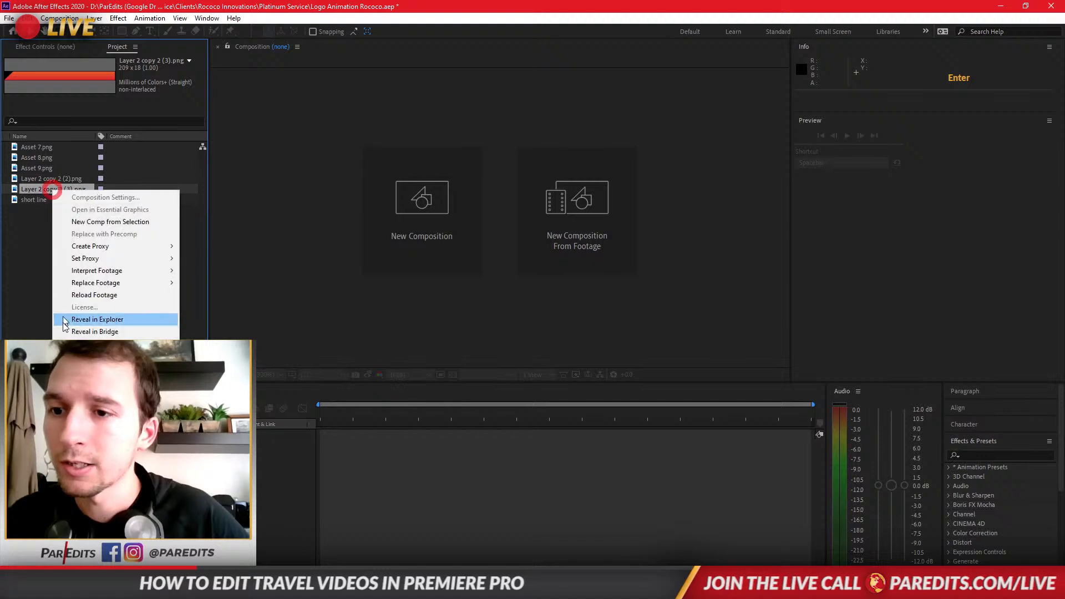
left_click(93, 352)
type("long l")
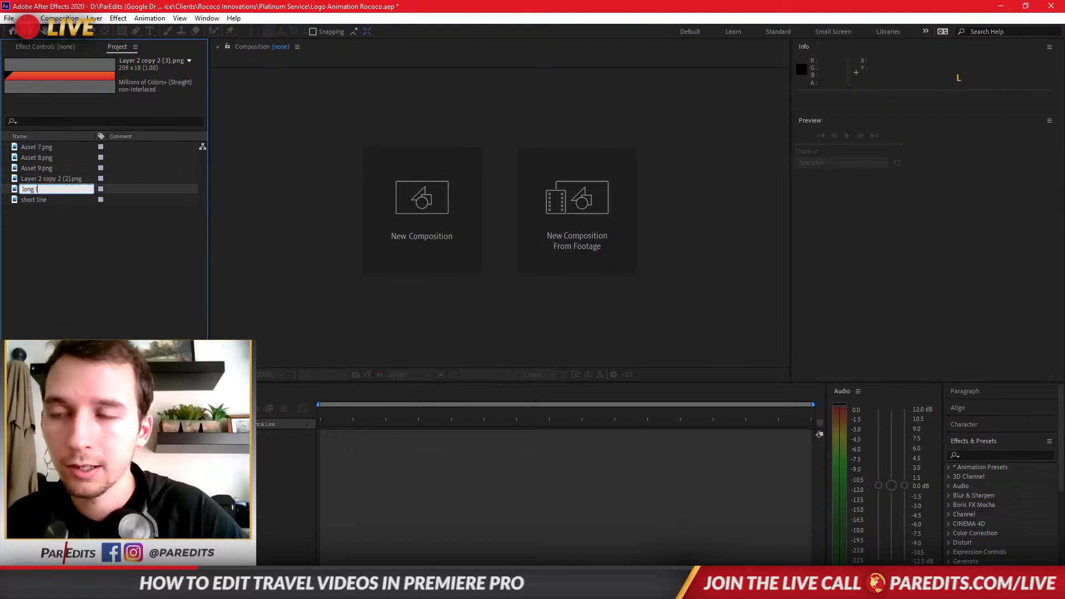
type("ine")
key("Return")
Switch to OBS Studio, move the webcam overlay to the right side of the scene, and return to After Effects
left_click(58, 178)
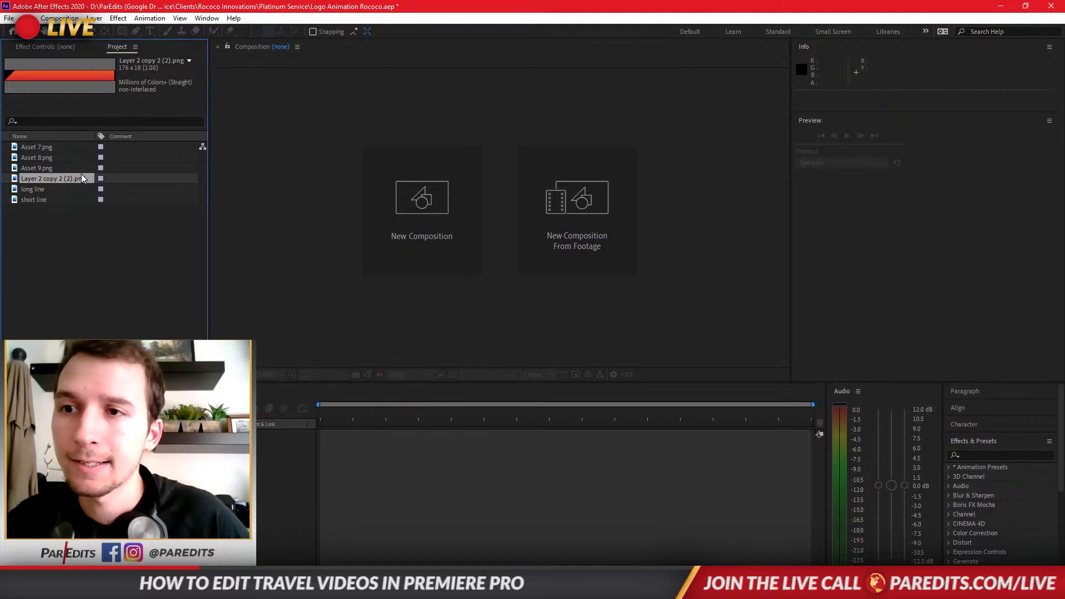
mouse_move(530, 588)
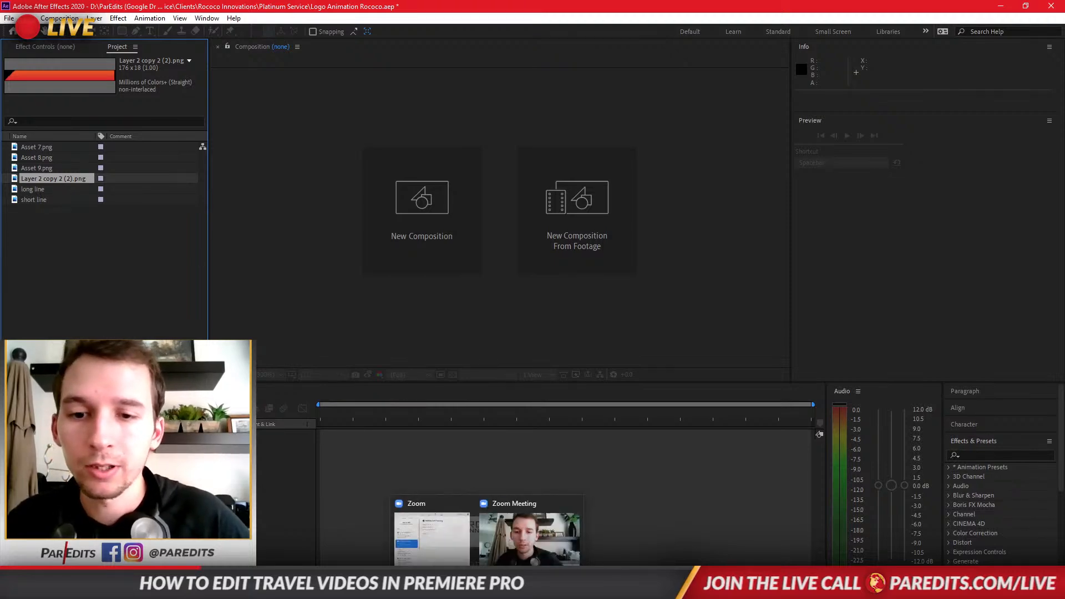
left_click(461, 588)
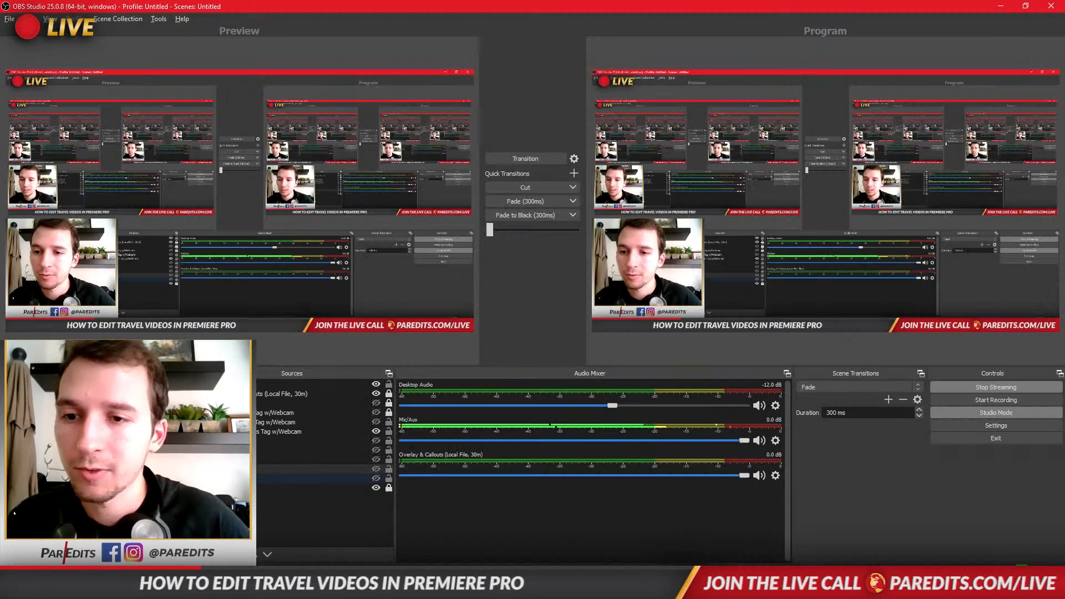
left_click(376, 432)
left_click(1010, 400)
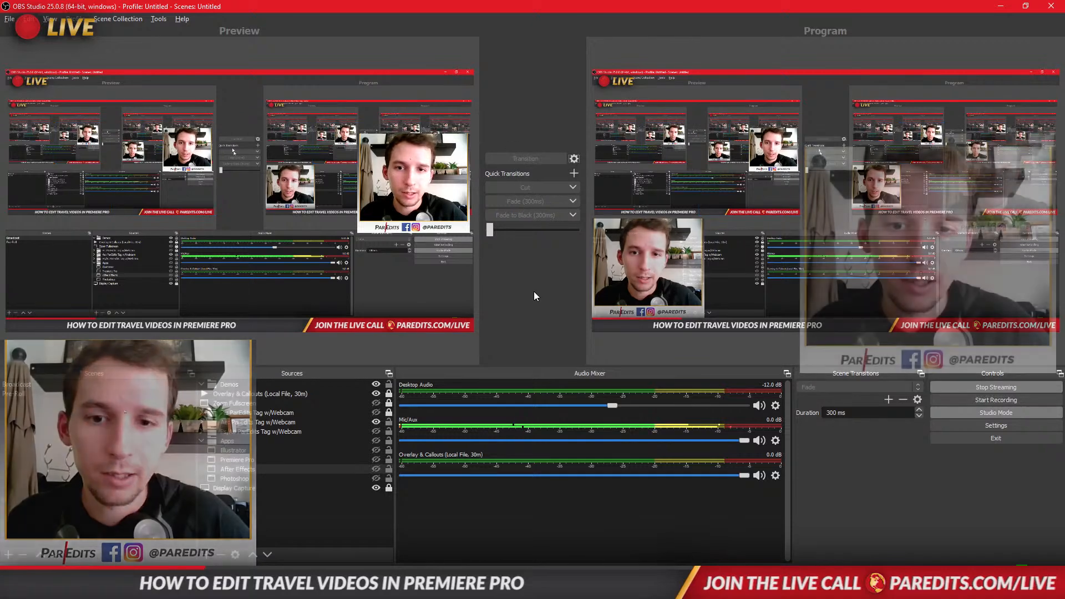
left_click(560, 588)
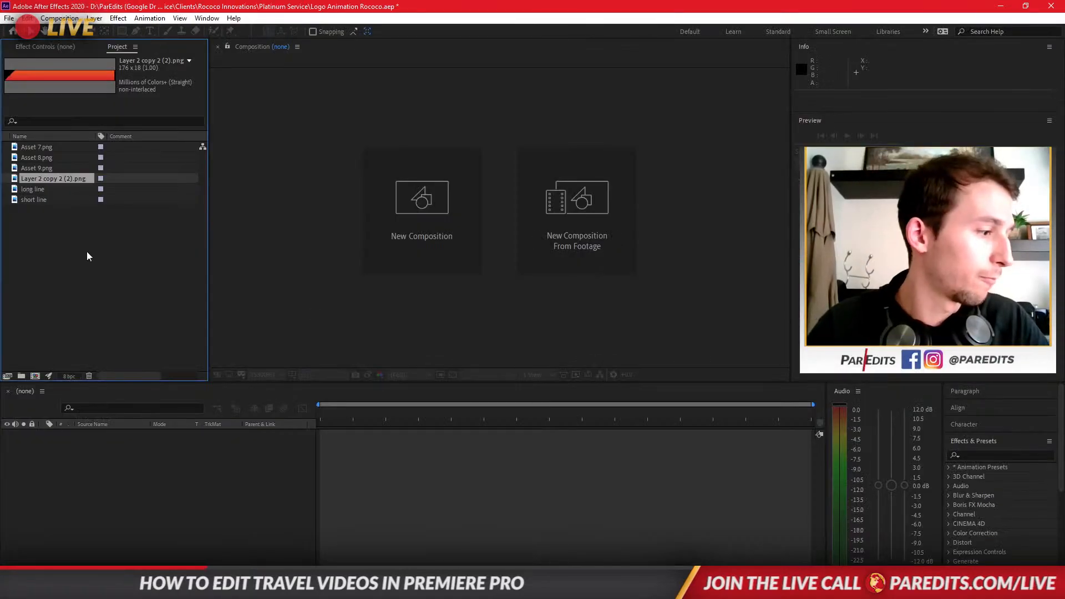
Rename the Layer 2 copy 2 (2).png footage item as "medium line"
right_click(42, 180)
left_click(88, 328)
type("me")
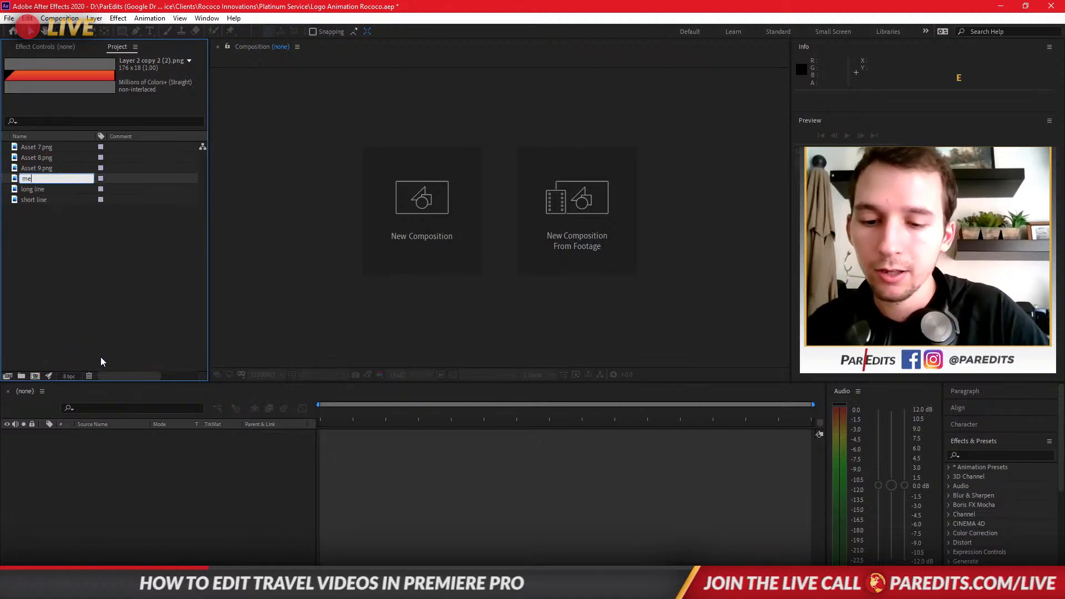
type("dium line")
key("Return")
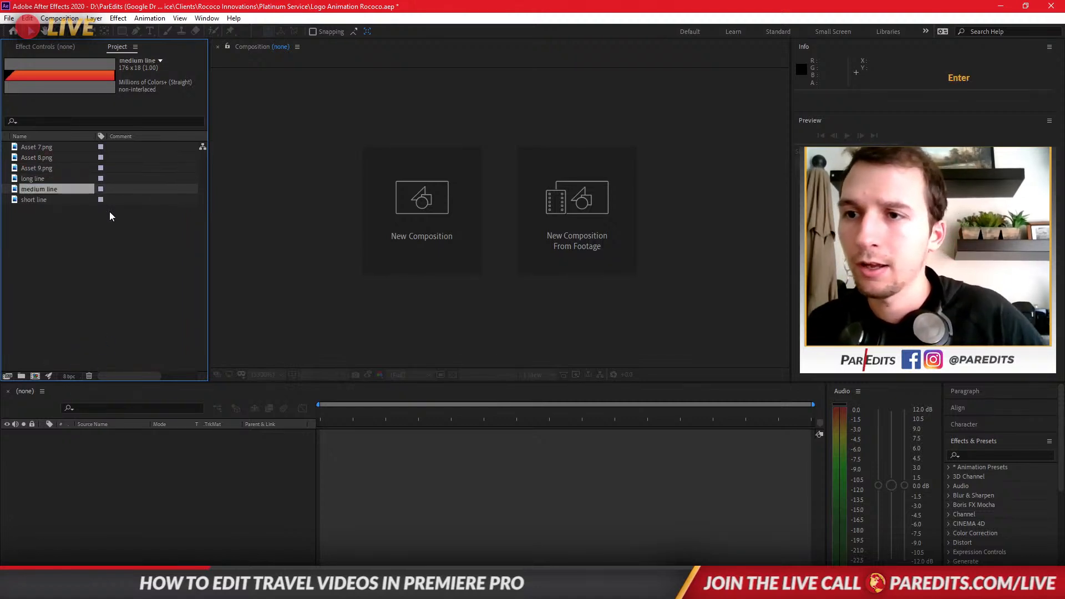
Rename the Asset 9.png footage item as "v"
right_click(38, 166)
left_click(88, 340)
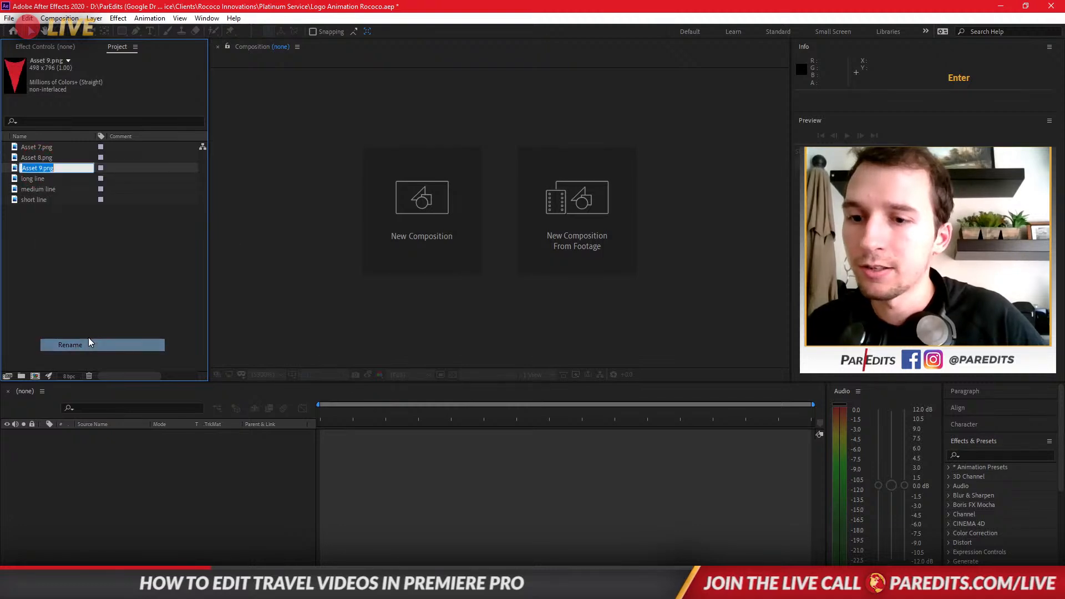
type("v")
key("Return")
Rename the Asset 8.png footage item as "right ear"
right_click(46, 160)
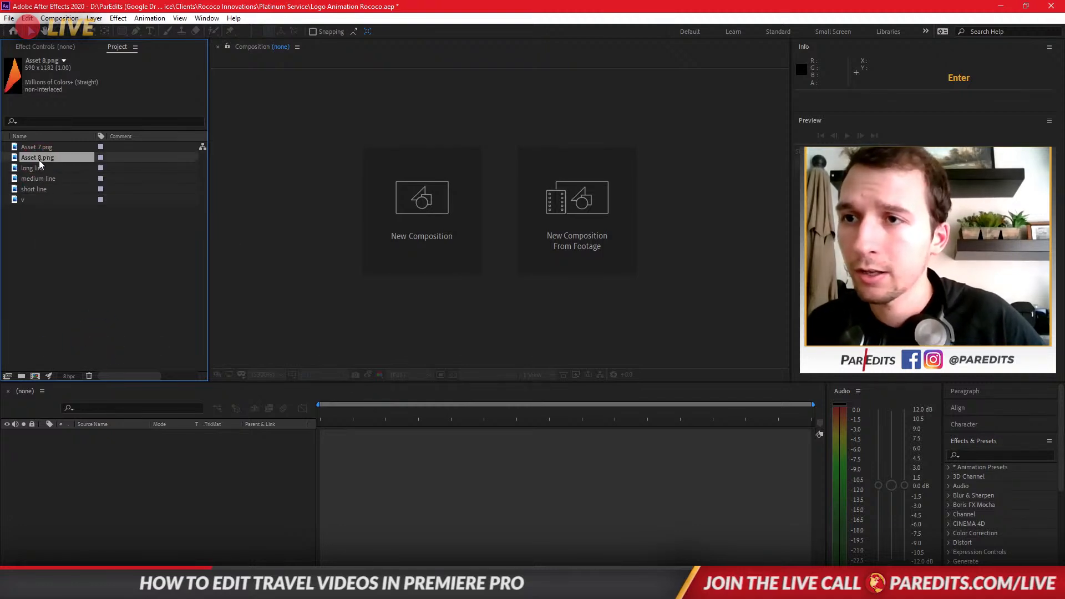
left_click(68, 334)
type("right ")
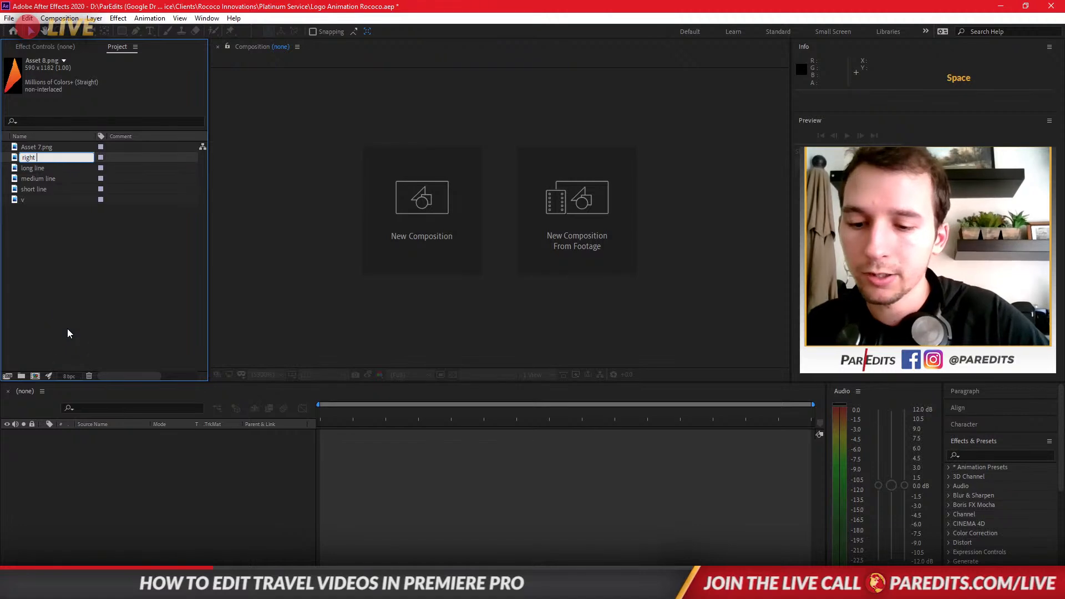
type("line")
key("Return")
Rename the Asset 7.png footage item as "left ear" and clear the selection
right_click(39, 149)
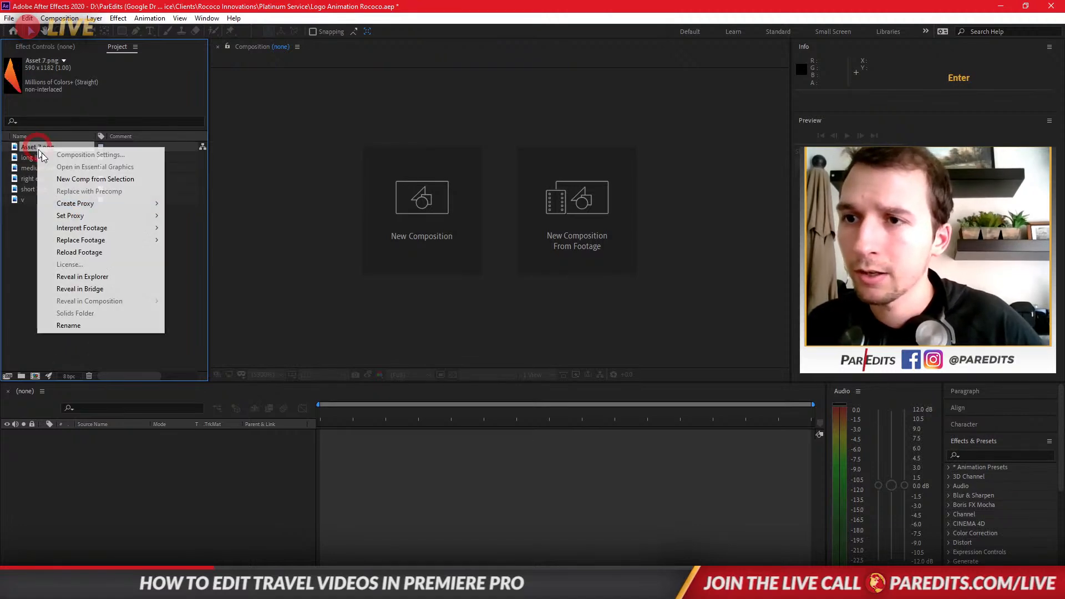
left_click(86, 323)
type("left ear")
key("Return")
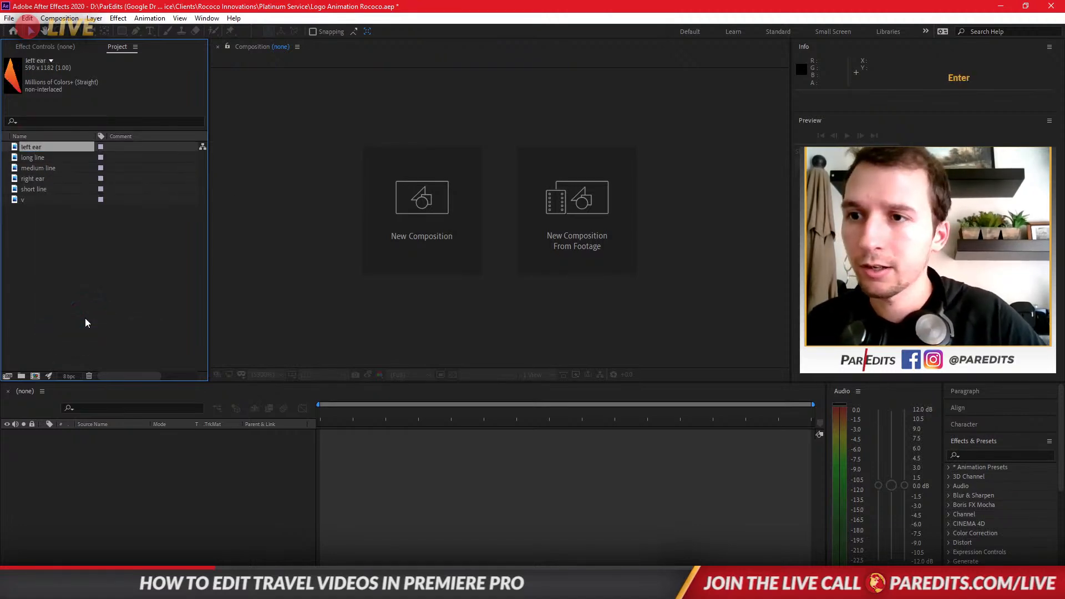
left_click(86, 265)
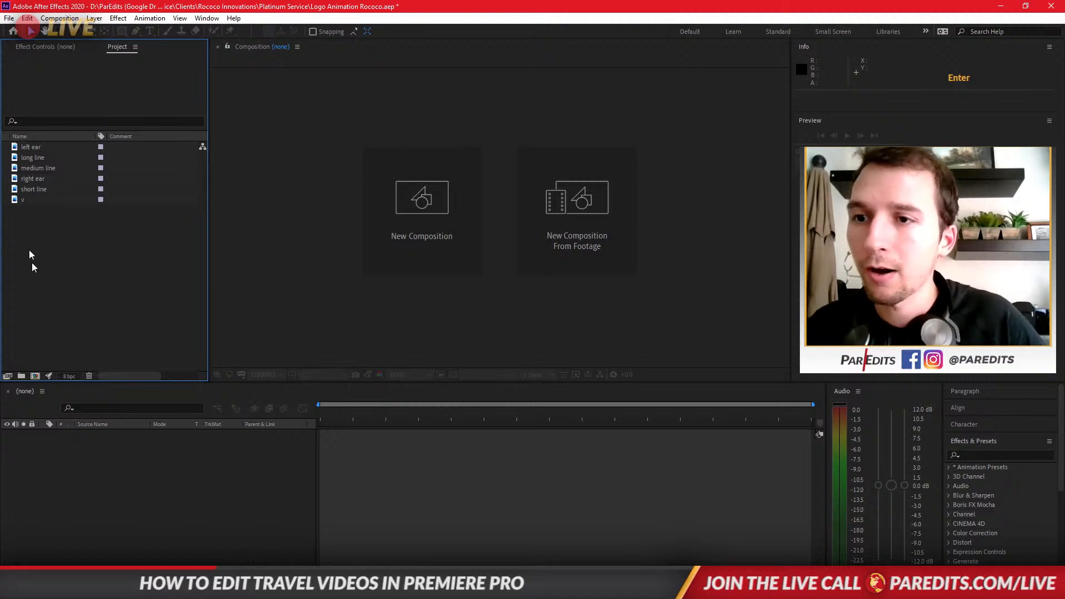
Create a 1920 x 1080 composition named "Logo Animation Rococo" at 60 frames per second with a 10-second duration
left_click(64, 463)
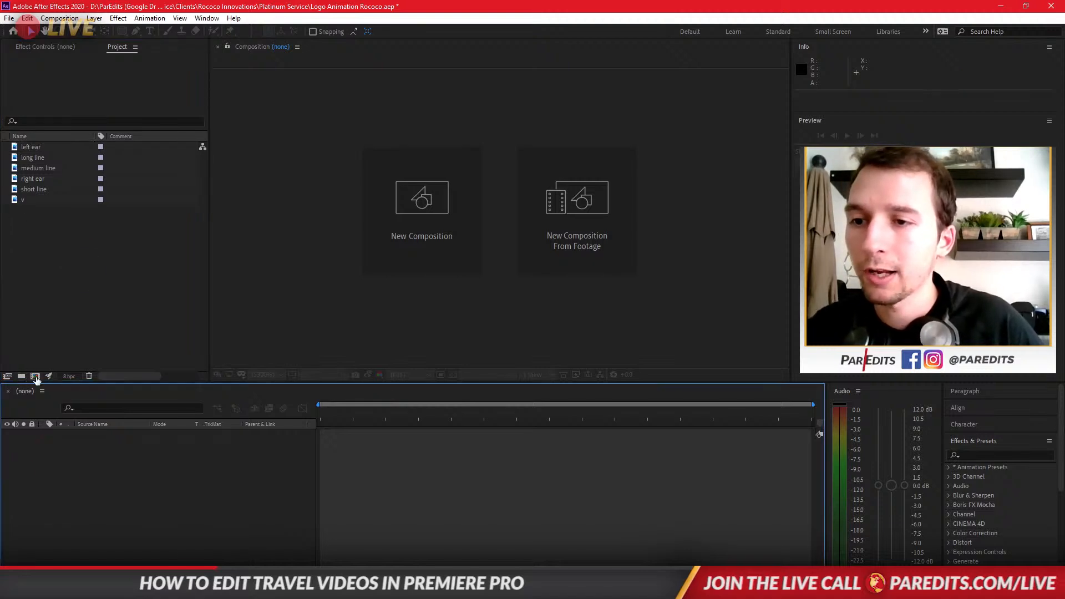
left_click(35, 376)
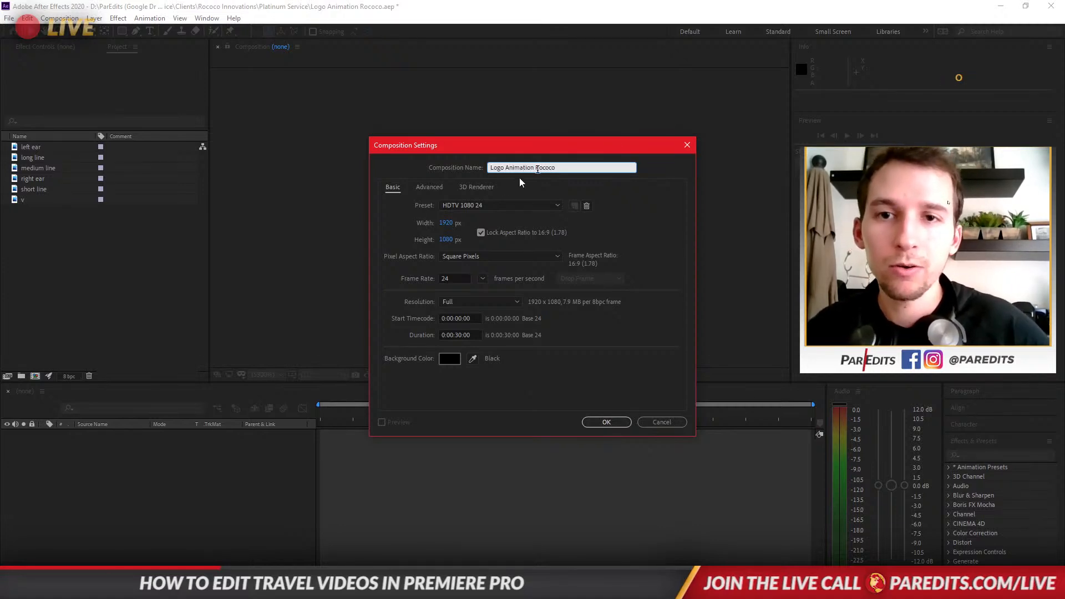
left_click(482, 279)
left_click(501, 411)
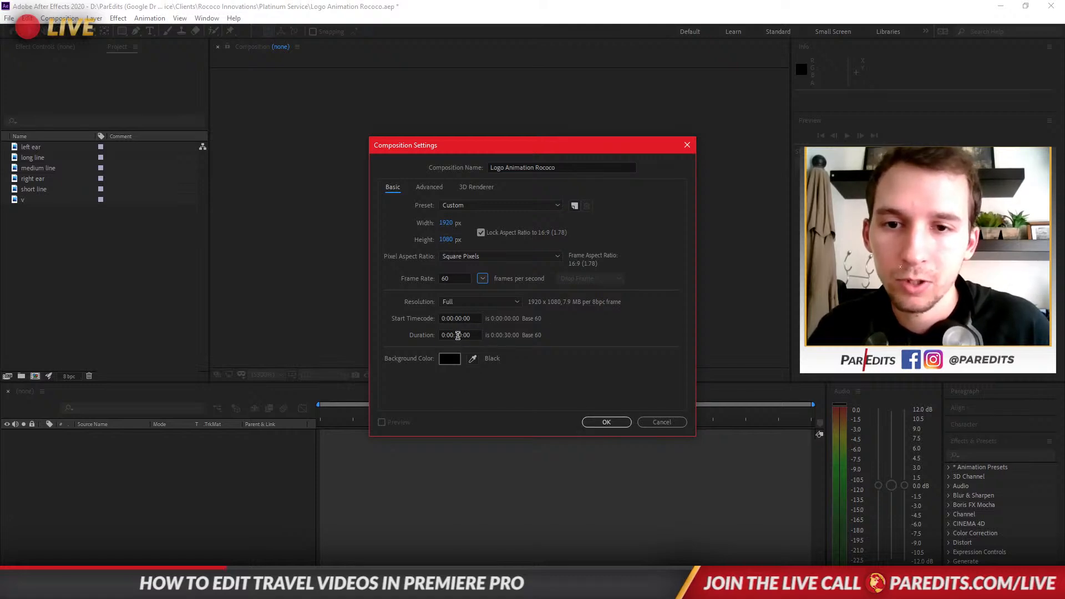
left_click(607, 422)
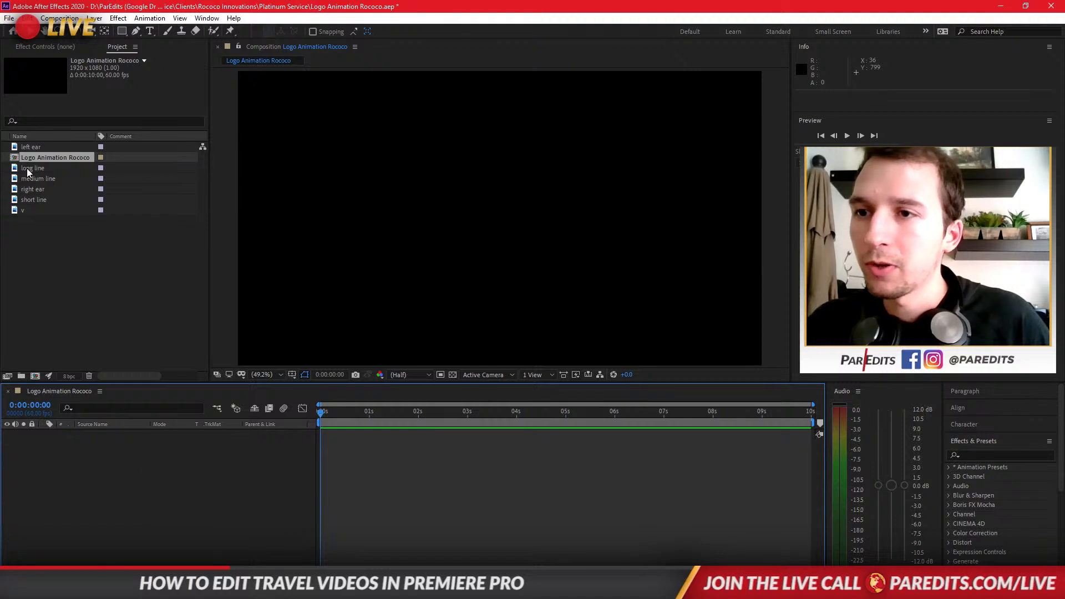
Import RI-Symbol.png from the Gold Service > Exports > Logo folder and add it as a layer to the Logo Animation Rococo composition
left_click(28, 169)
left_click(23, 211)
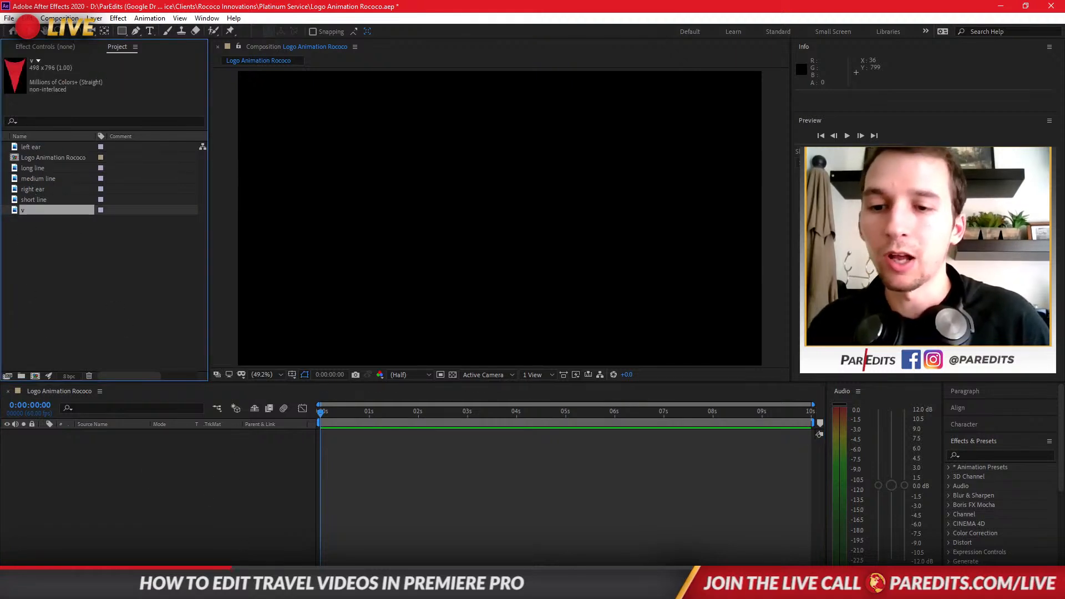
left_click(313, 586)
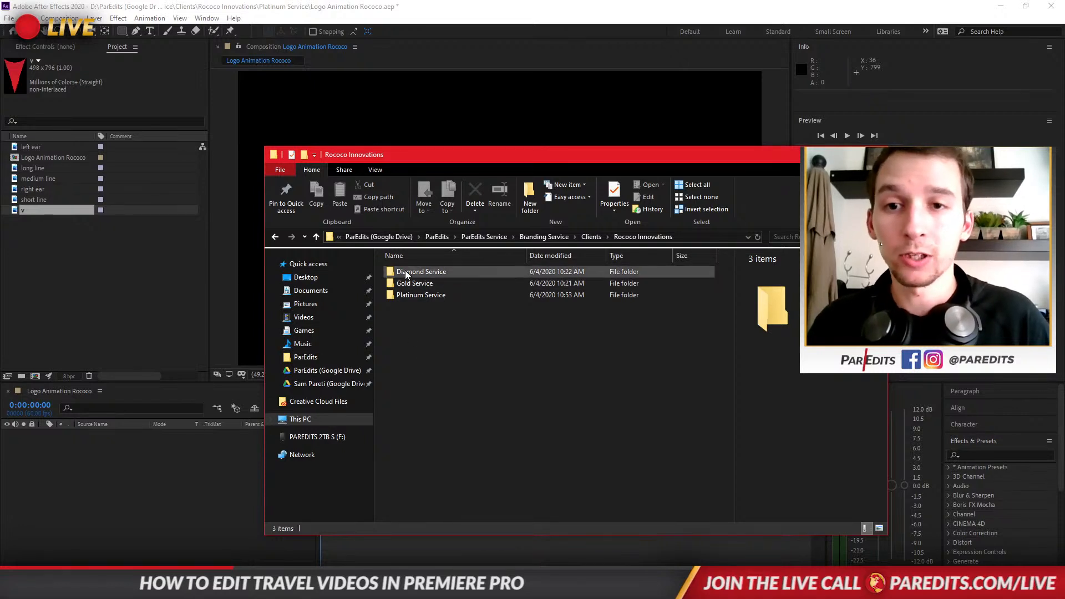
left_click(414, 285)
double_click(415, 285)
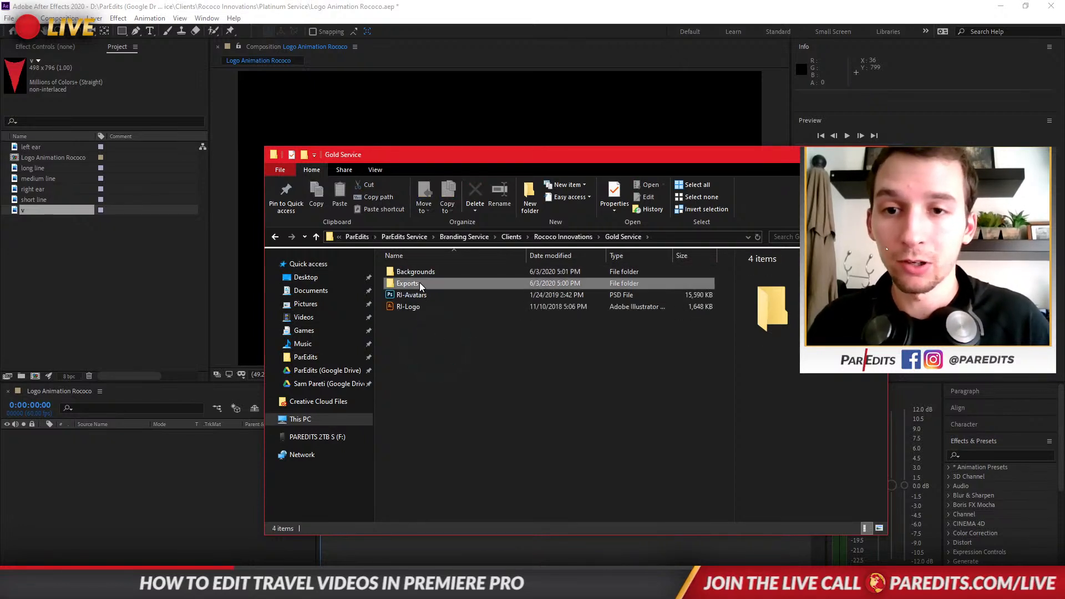
double_click(417, 284)
double_click(417, 287)
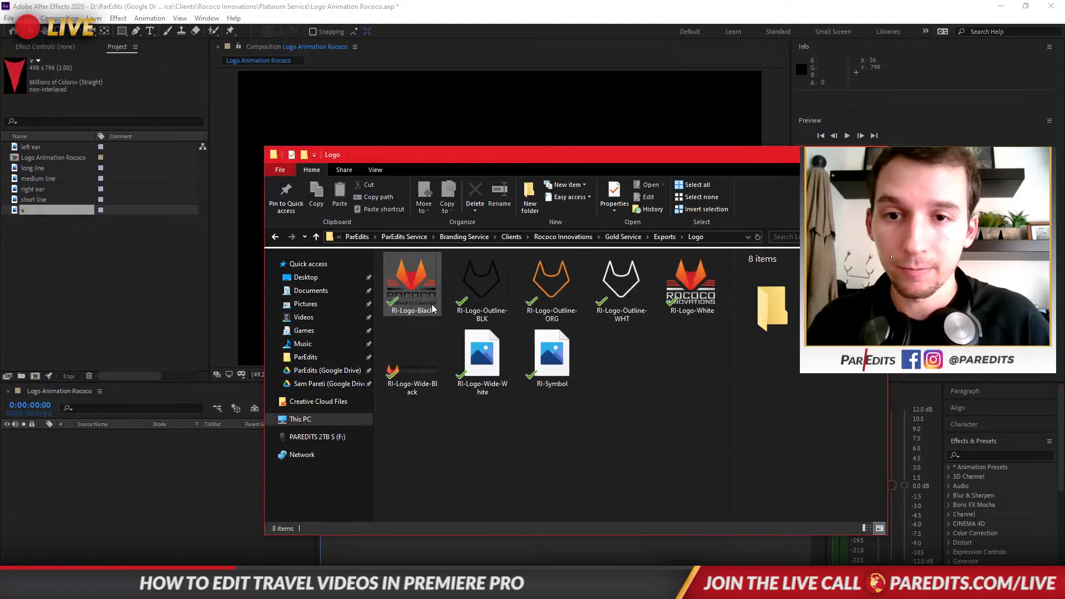
mouse_move(555, 355)
left_mouse_down()
mouse_move(311, 377)
mouse_move(83, 296)
mouse_move(61, 336)
mouse_move(165, 310)
mouse_move(166, 298)
left_mouse_up()
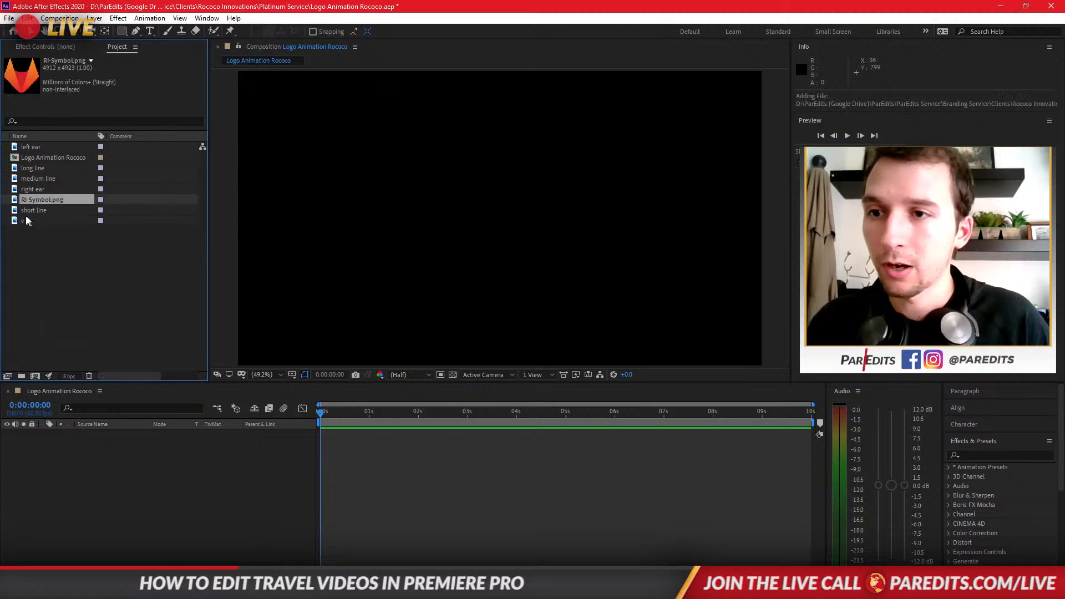
left_click_drag(20, 205, 161, 504)
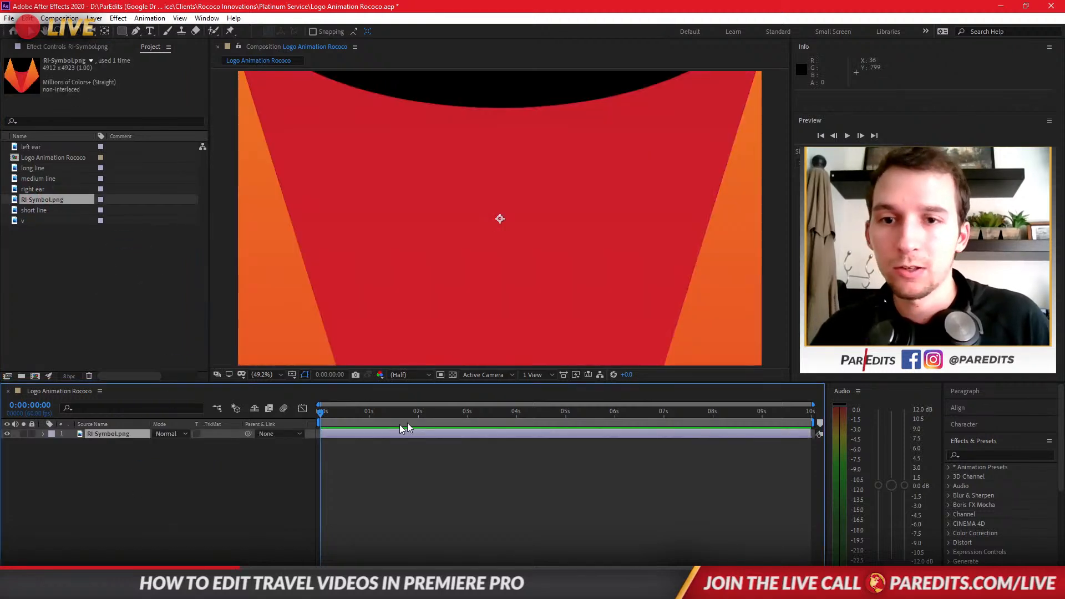
Scale the RI-Symbol.png layer down to 9% and turn on the composition's transparency grid
left_click_drag(185, 442, 136, 445)
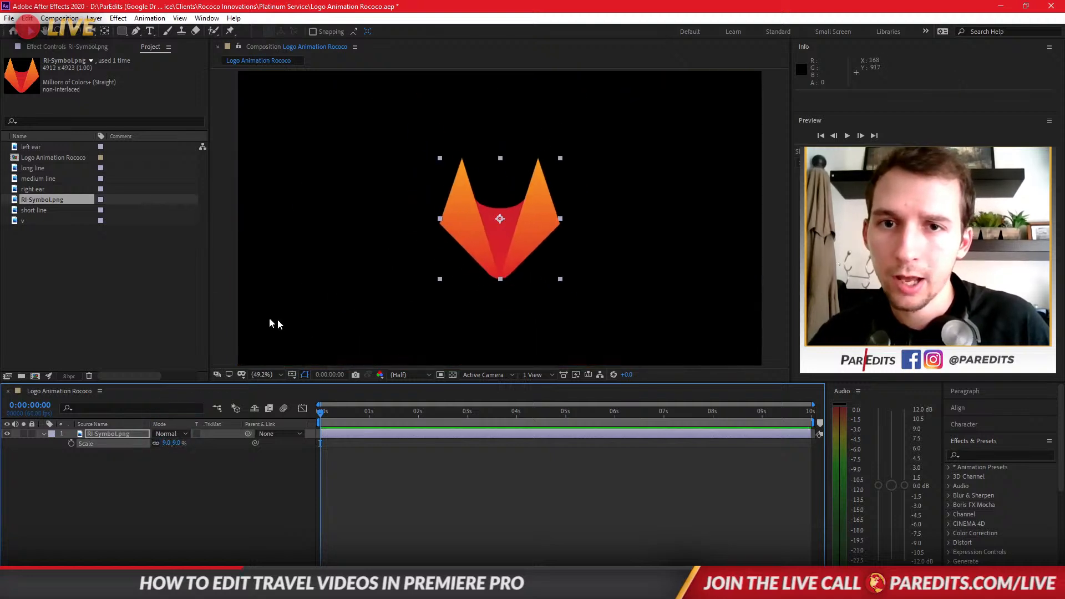
left_click_drag(33, 190, 483, 396)
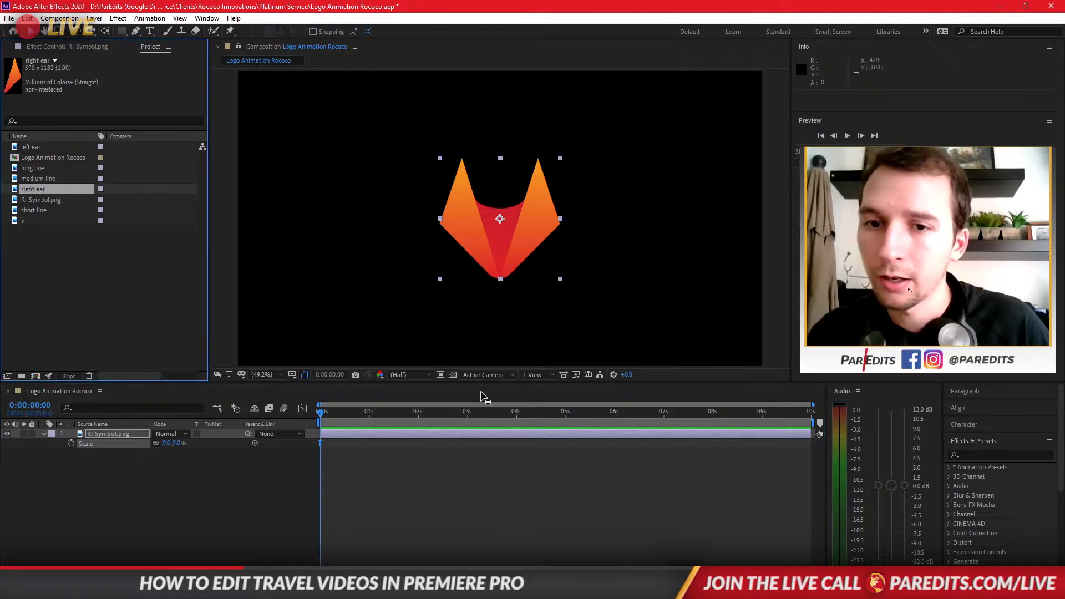
left_click(453, 375)
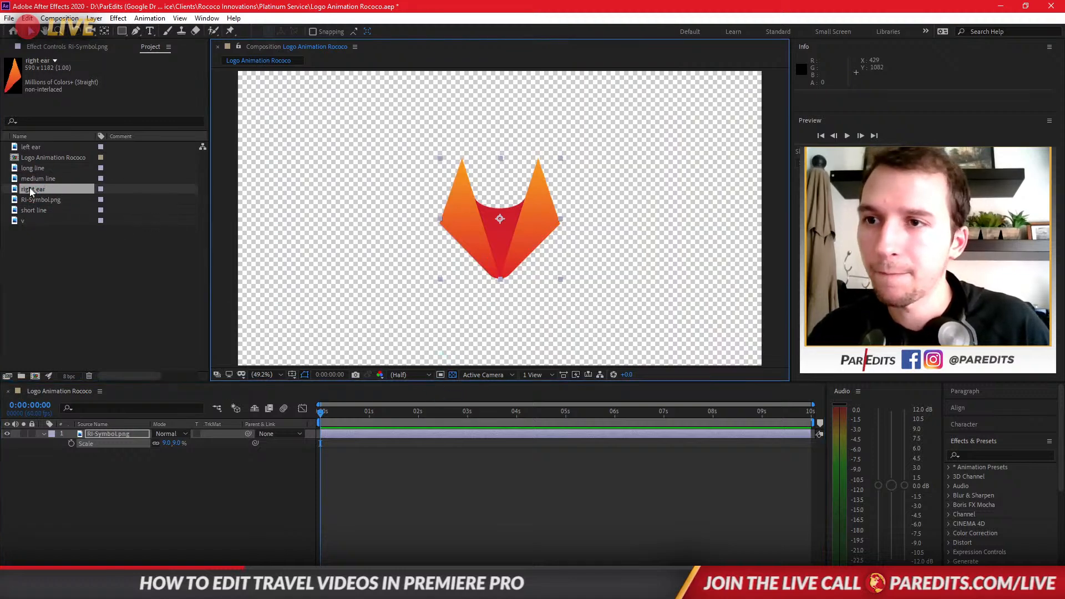
Add the right ear, left ear and v footage as layers above RI-Symbol.png, and hide both ear layers
left_click_drag(15, 192, 133, 436)
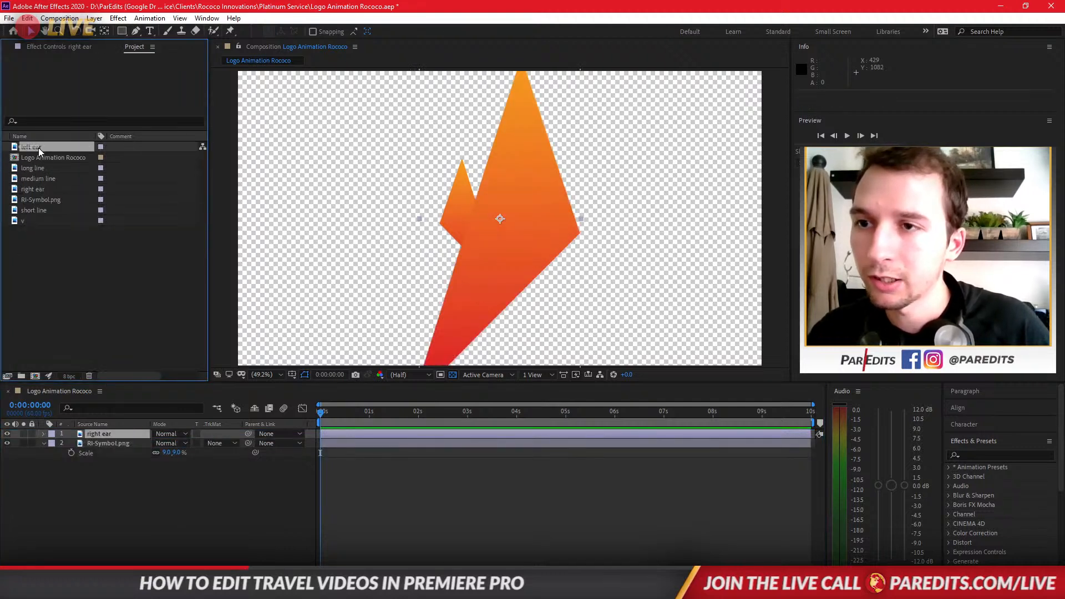
left_click_drag(27, 147, 91, 435)
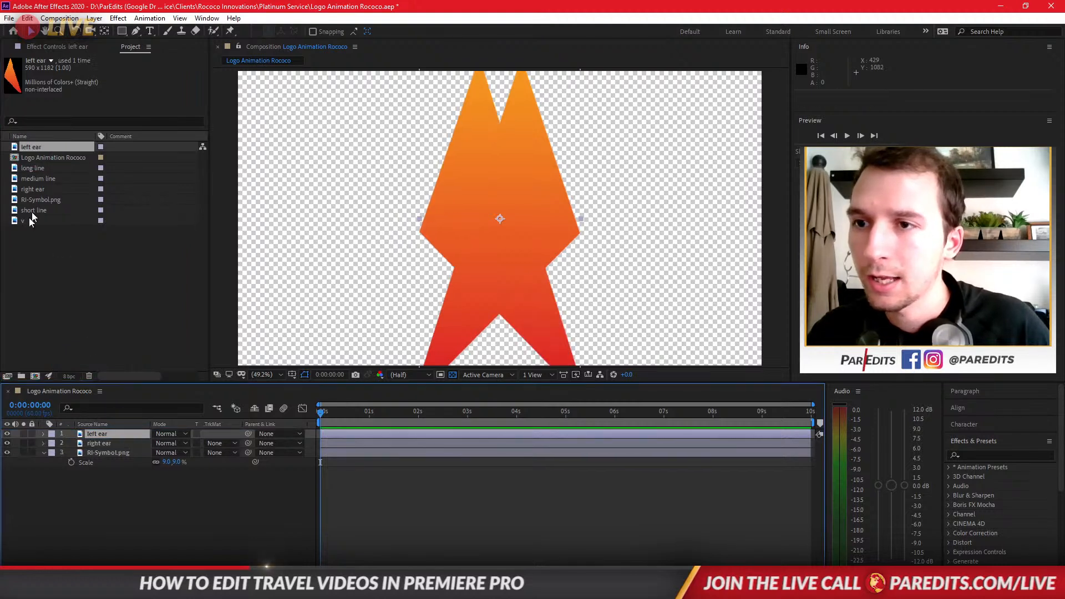
left_click(24, 221)
left_click_drag(24, 220, 113, 438)
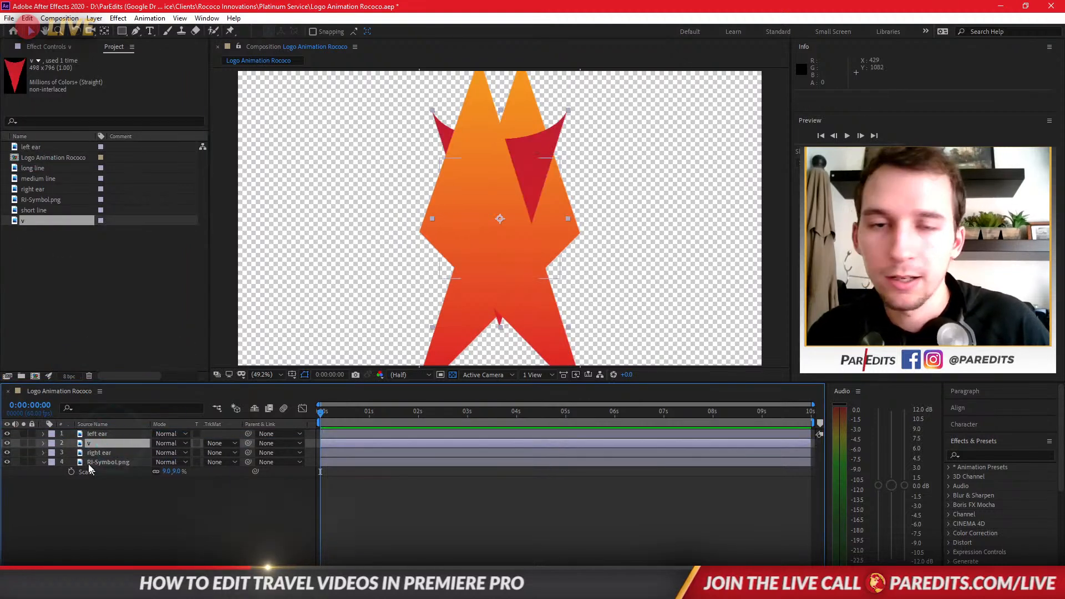
left_click(7, 453)
left_click(7, 434)
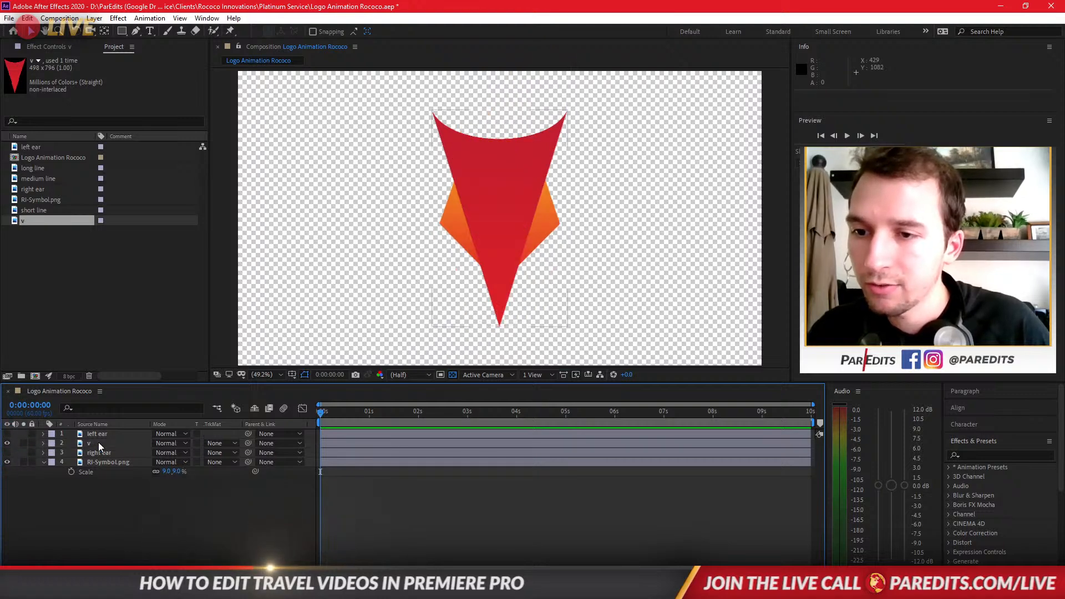
Scale the v layer to 36% and lower it to position 960, 617 over the symbol's red center
left_click(99, 444)
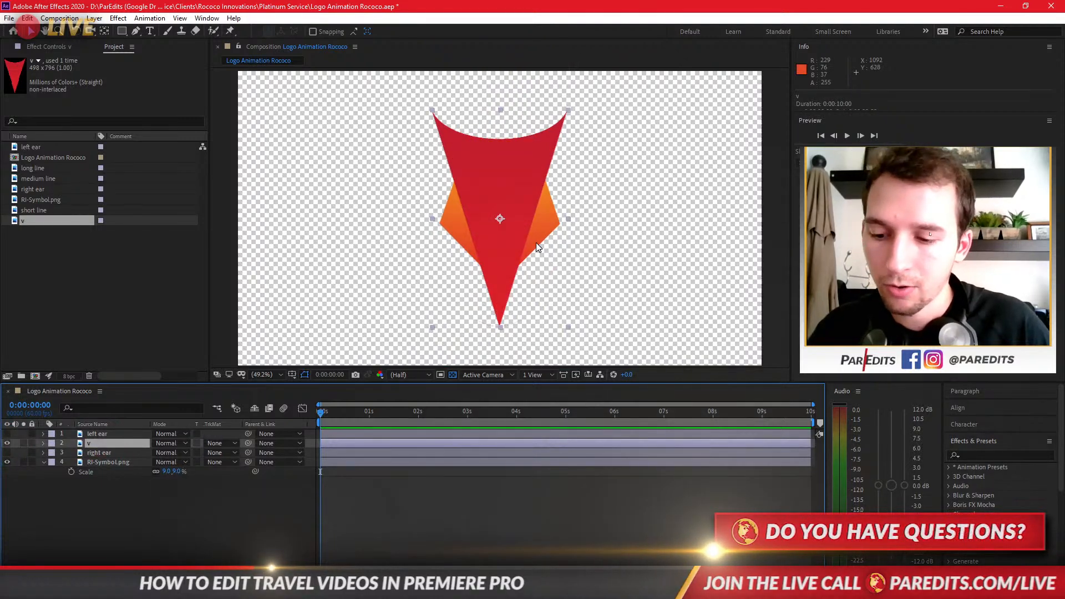
scroll(533, 242, "up", 4)
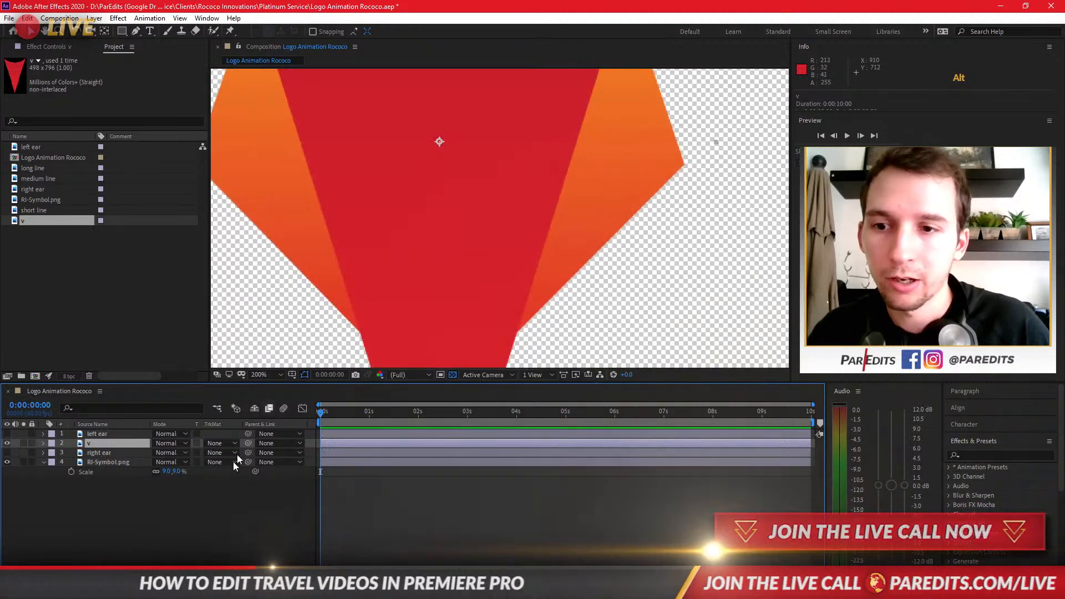
key("s")
left_click_drag(168, 452, 140, 452)
key("space")
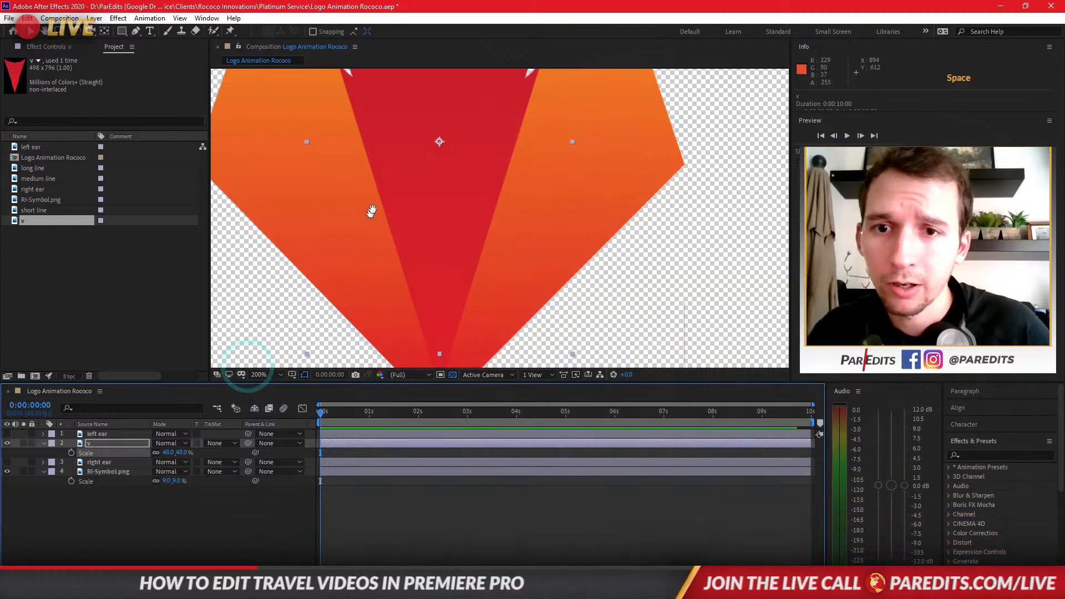
left_click_drag(372, 211, 403, 330)
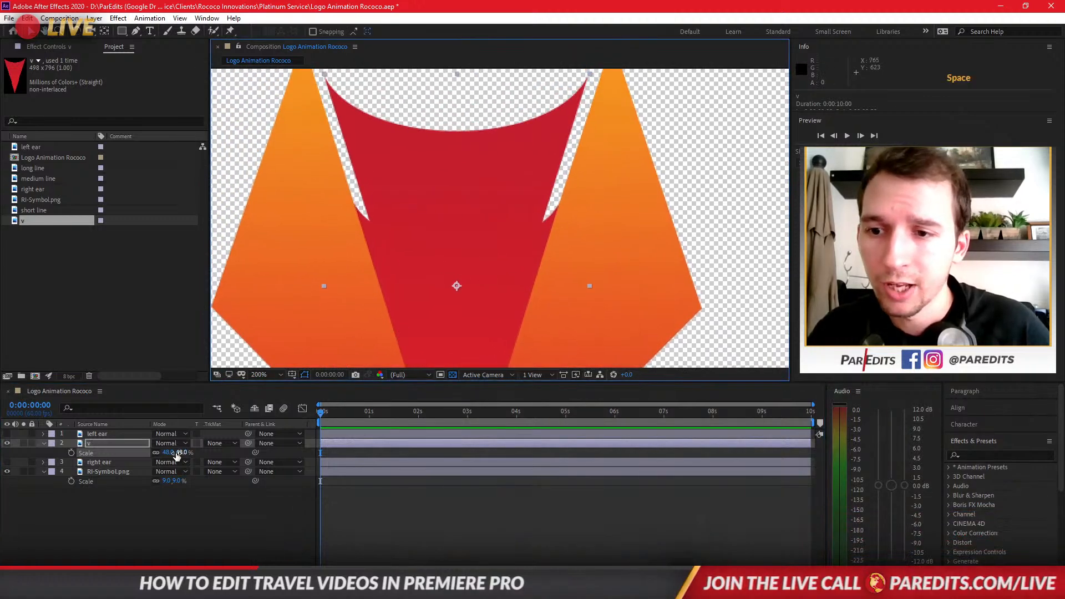
left_click_drag(177, 455, 220, 447)
key("p")
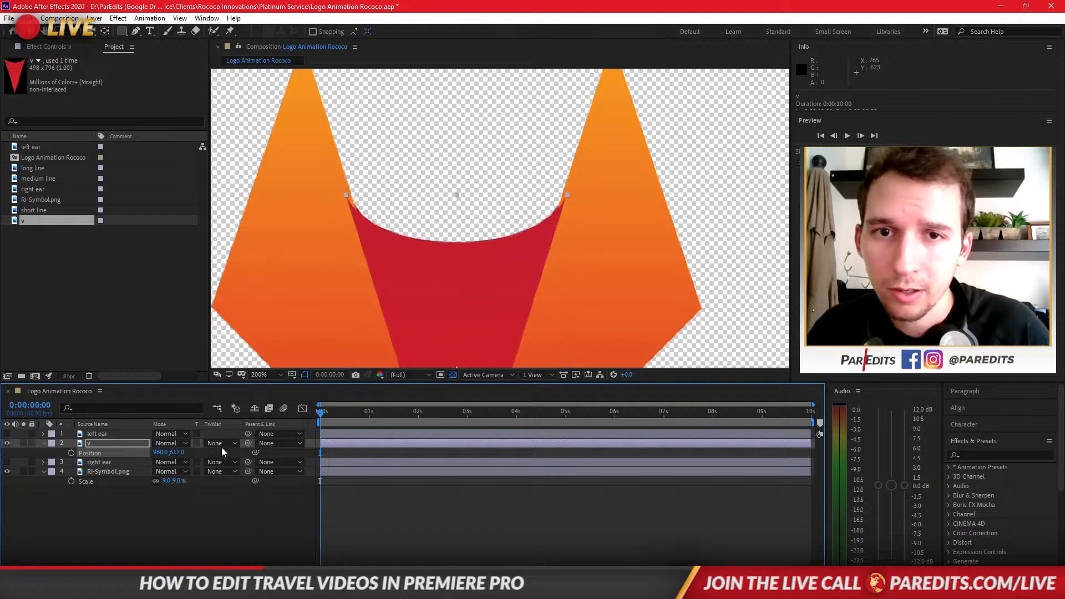
type("s")
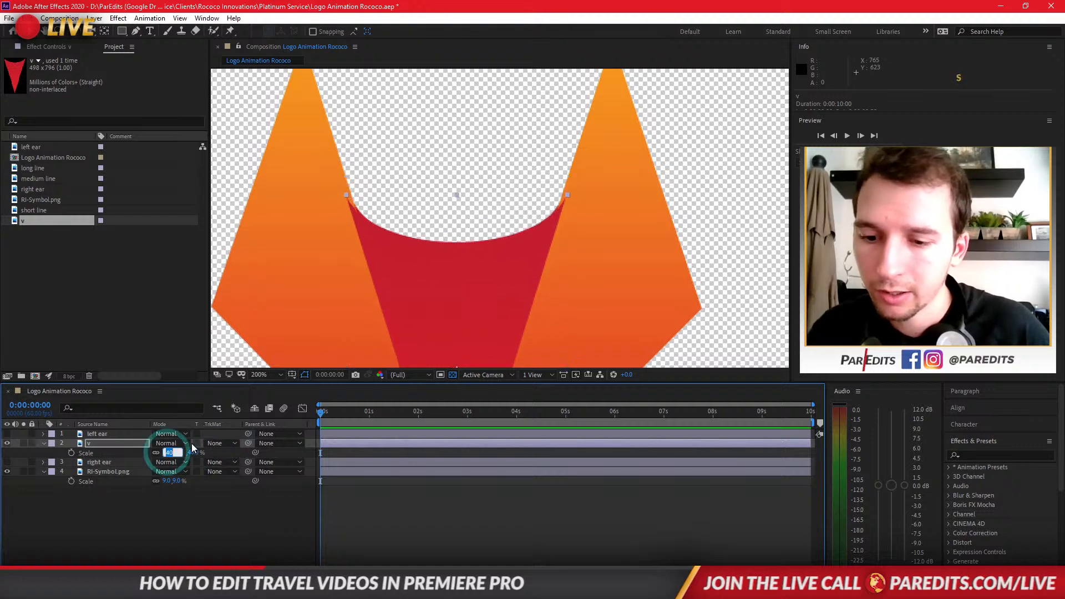
type("36")
key("Return")
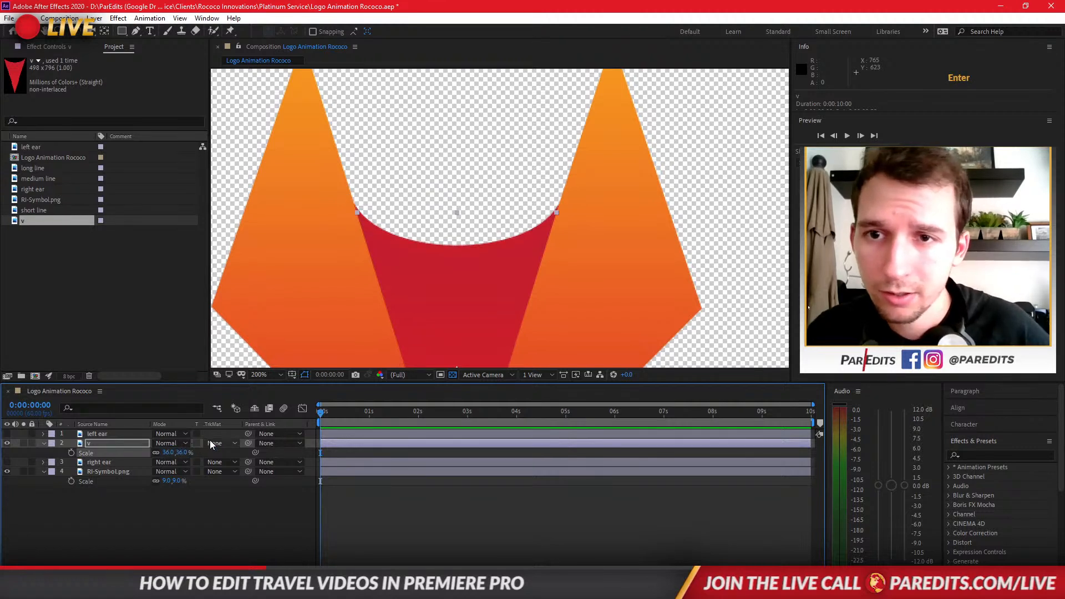
key("p")
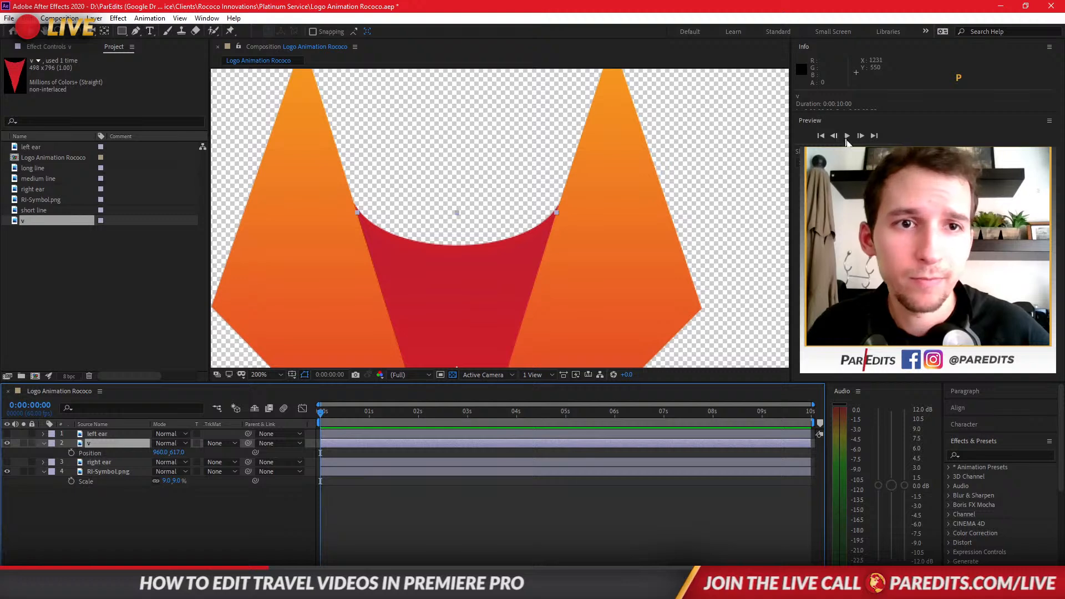
Search the effects for "color" and look through the list for a color-shifting effect
left_click(980, 456)
type("color")
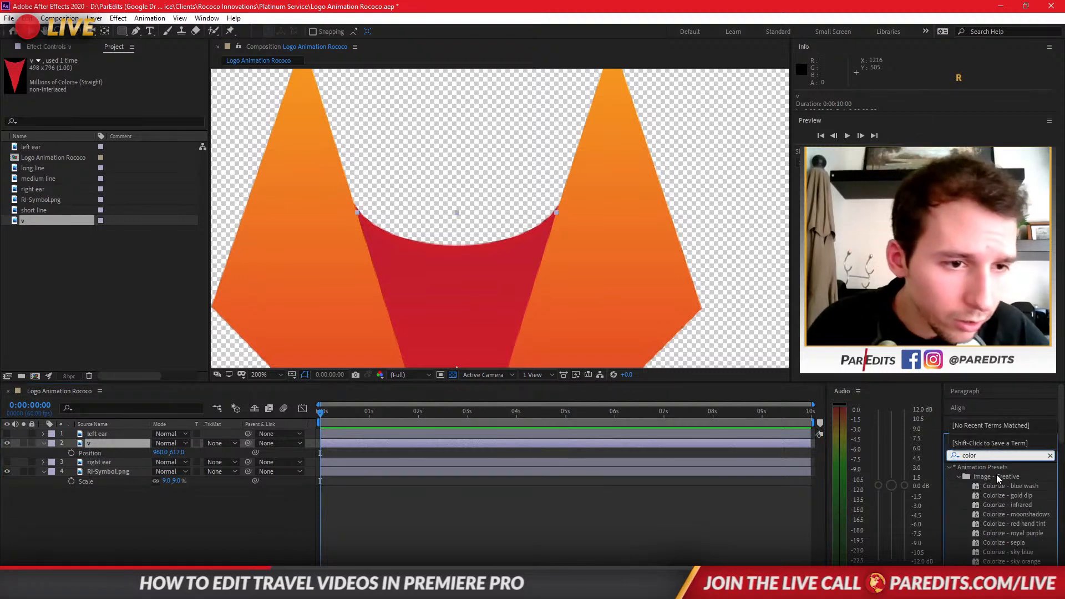
scroll(996, 482, "down", 10)
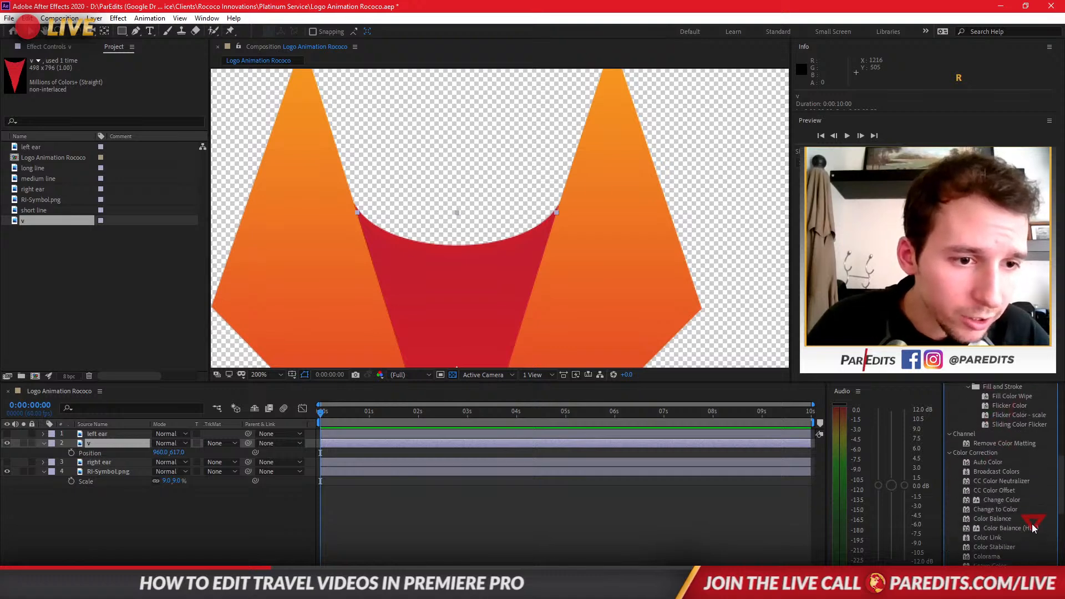
scroll(1026, 525, "down", 5)
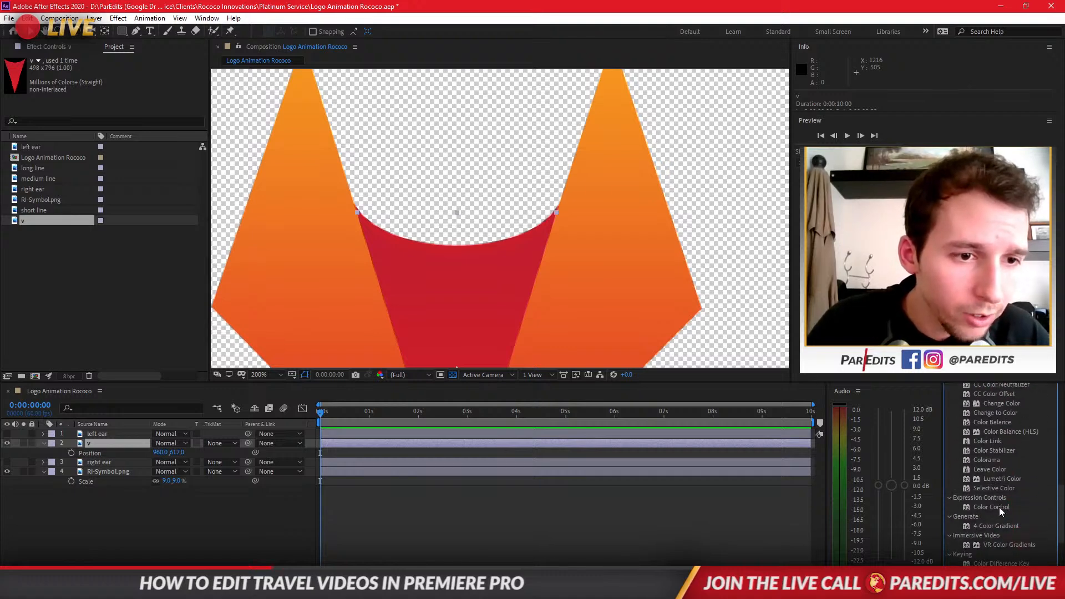
scroll(999, 507, "down", 4)
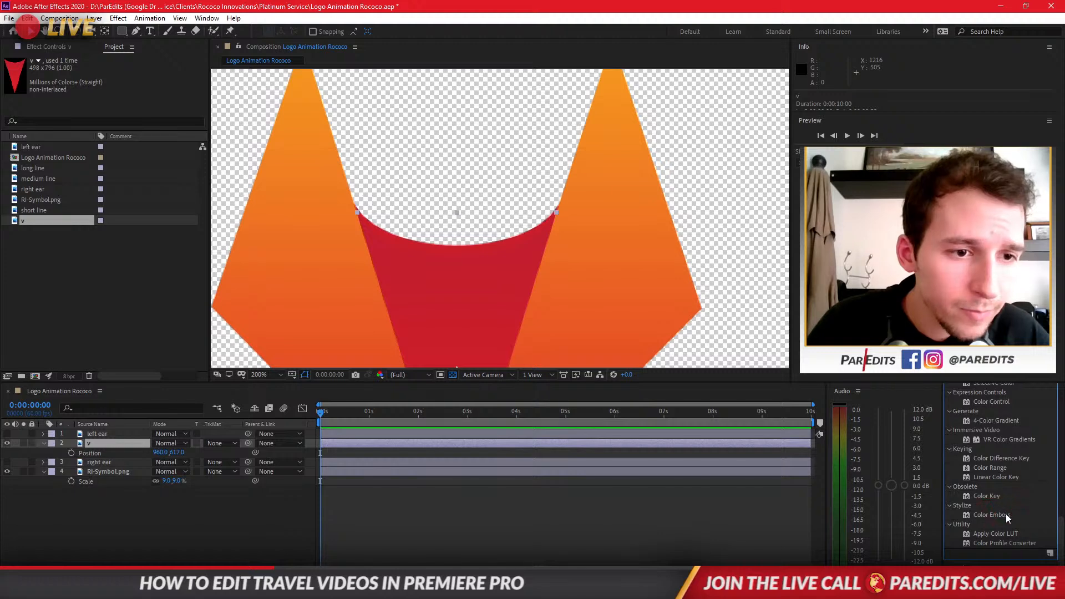
scroll(1005, 512, "up", 20)
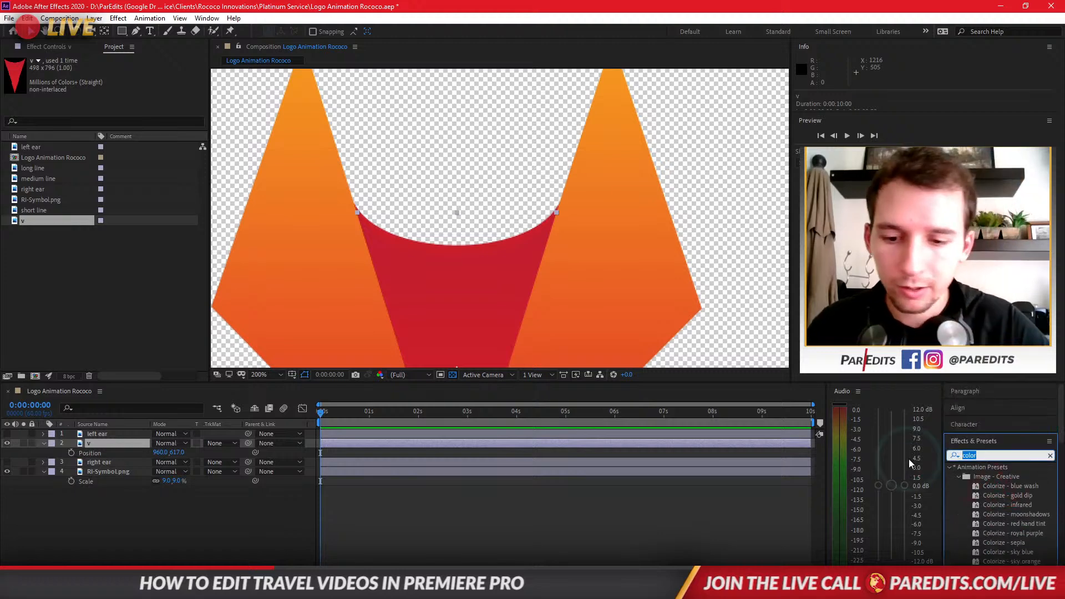
Apply the Color Balance (HLS) effect to the v layer and set its hue to 56x+53.0°
type("hls")
left_click_drag(989, 475, 107, 443)
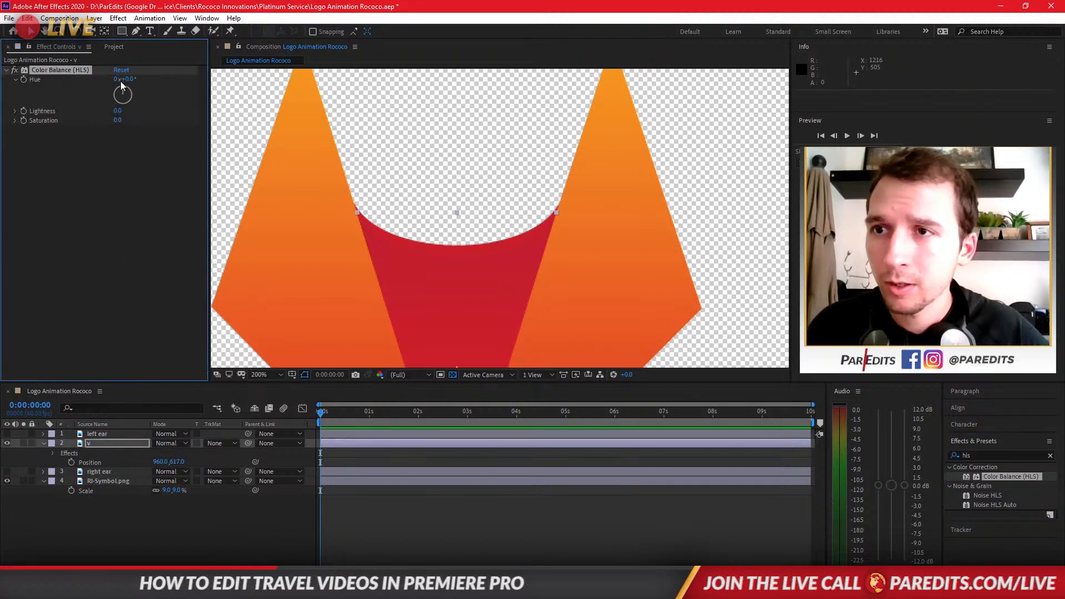
left_click_drag(117, 79, 162, 79)
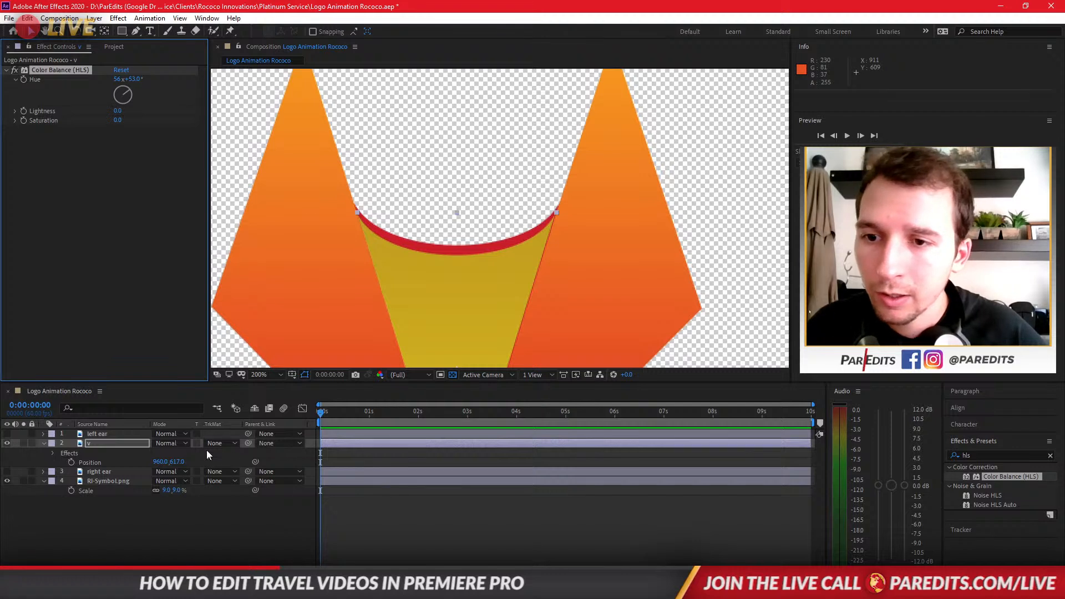
Move the v layer up to position 960, 611 and set its scale to 37%
key("p")
key("p")
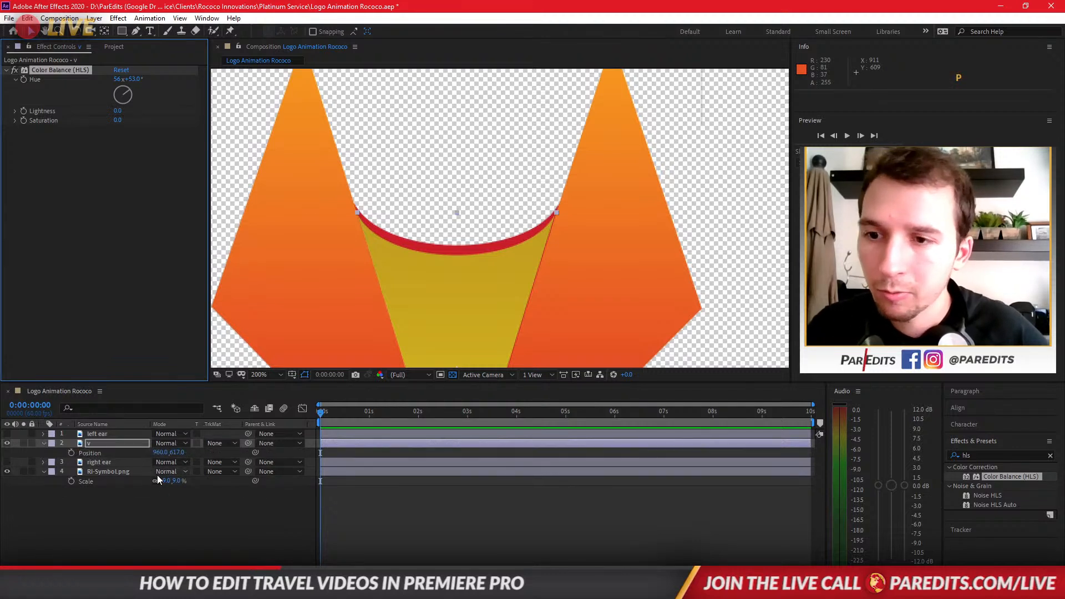
left_click_drag(177, 452, 172, 452)
key("s")
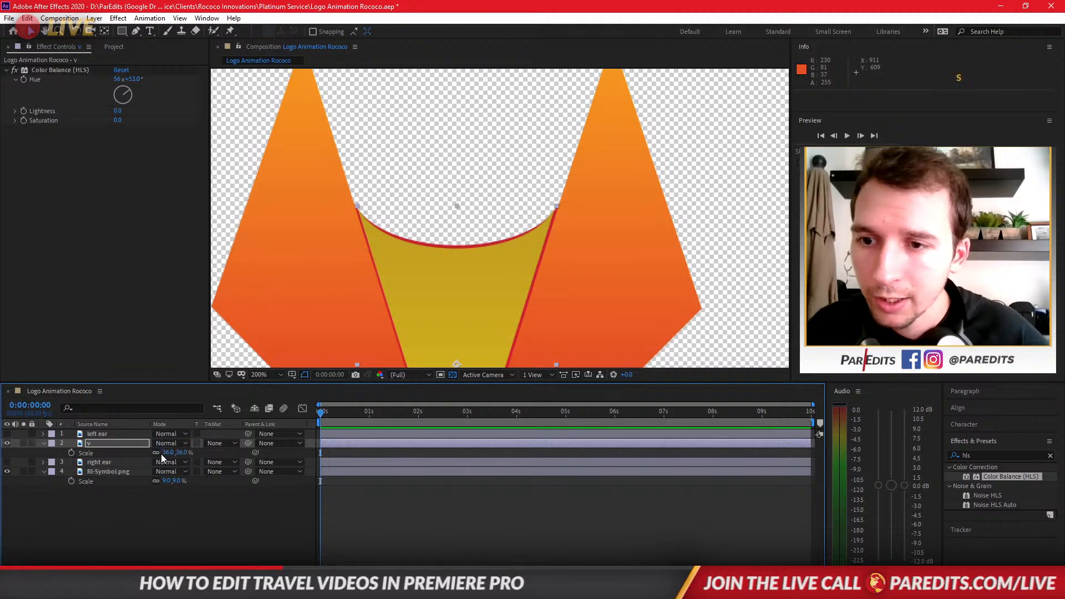
left_click(164, 453)
type("37")
key("Return")
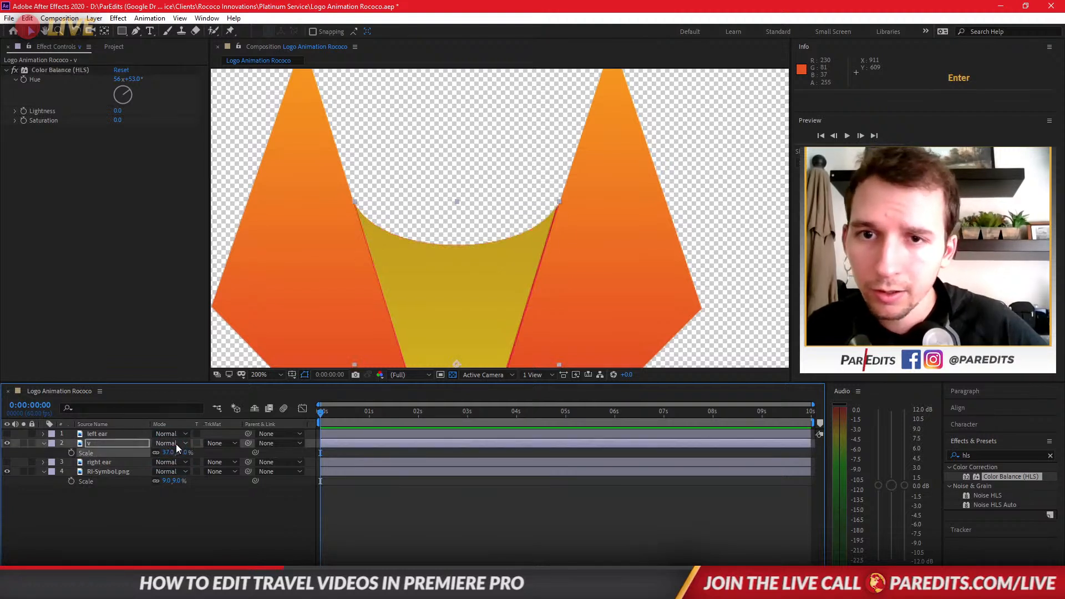
Set the v layer's scale to 37.3% and shift its X position to 961
left_click(168, 452)
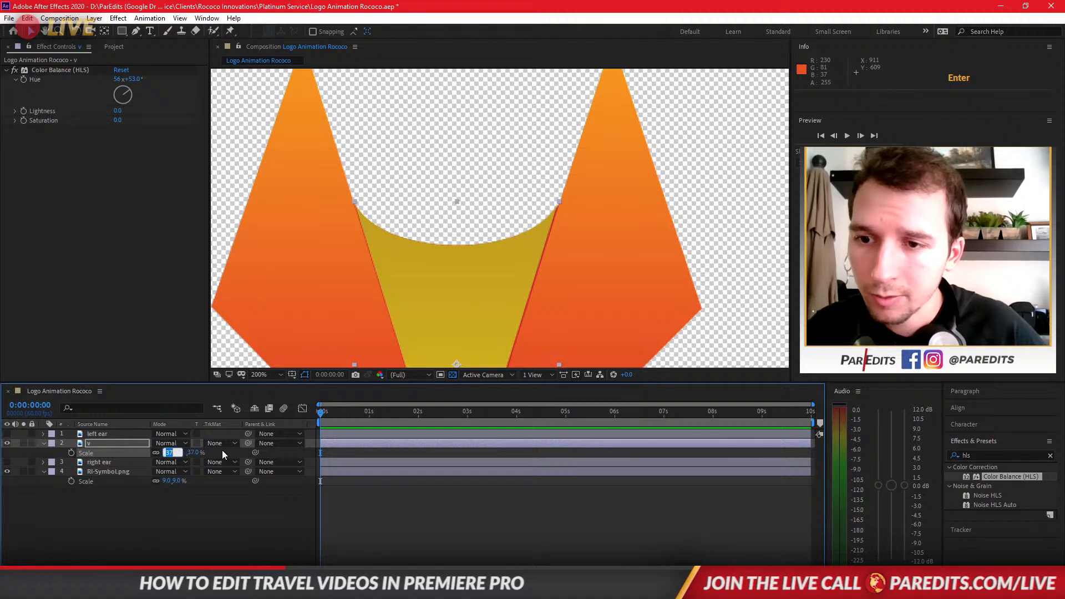
type("37.3")
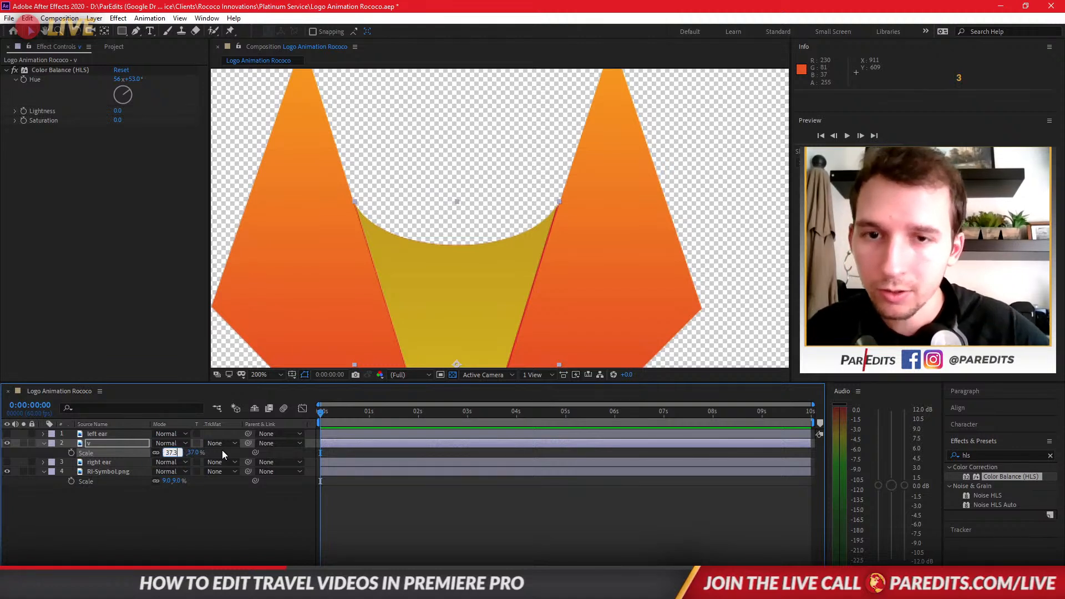
key("Return")
key("p")
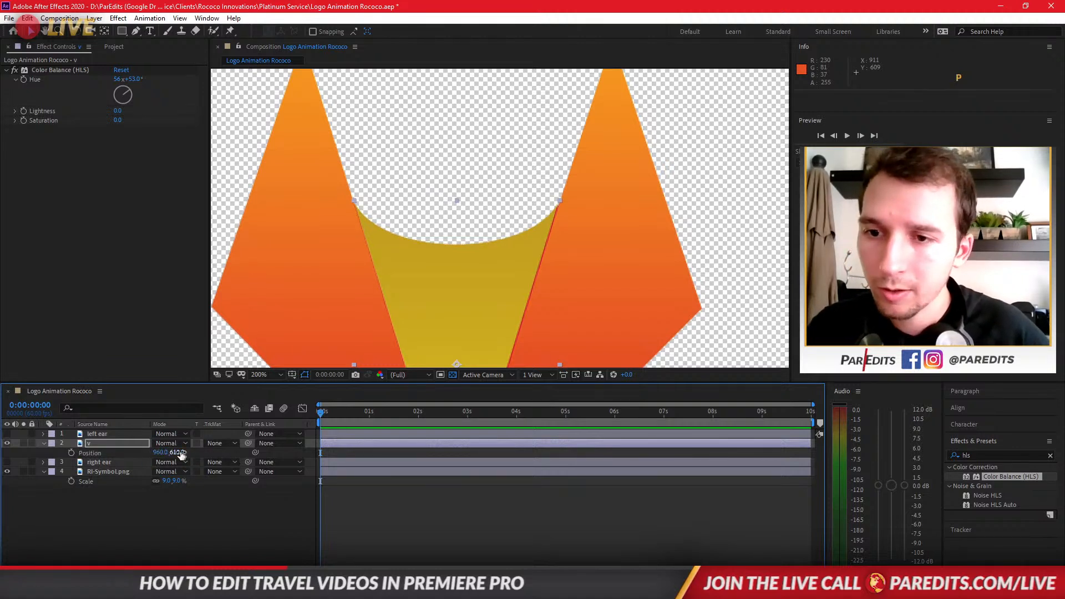
left_click_drag(165, 452, 167, 452)
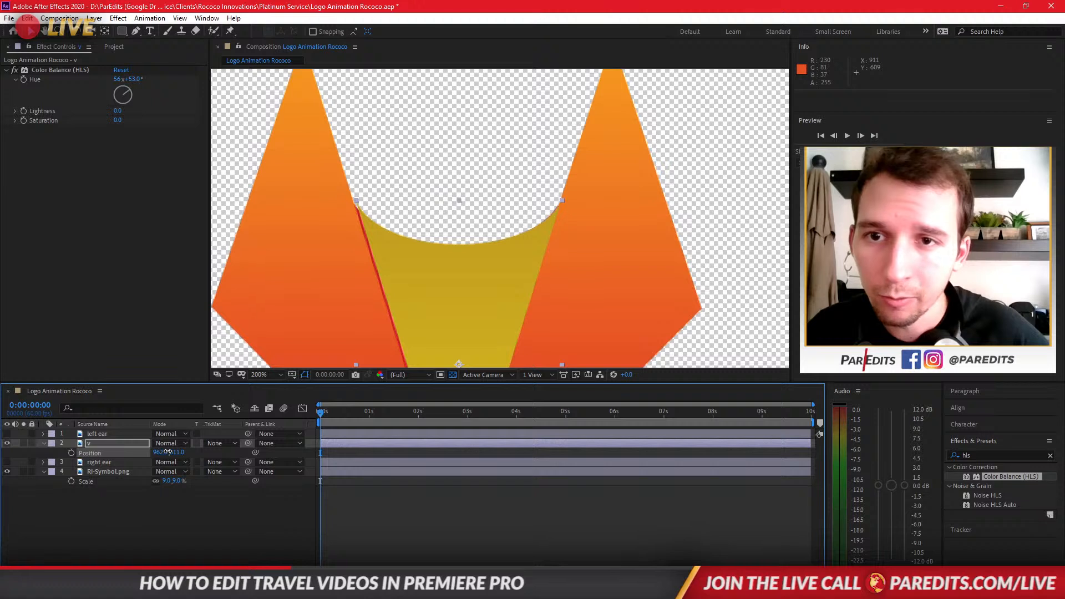
left_click_drag(167, 452, 167, 452)
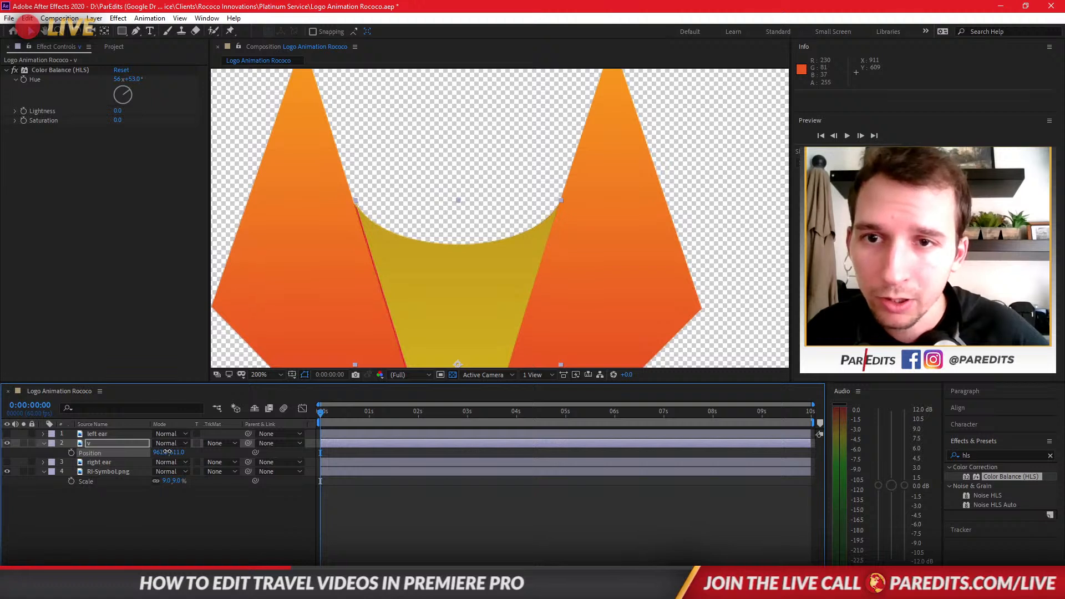
Set the v layer's scale to 37.5% and fine-tune its position to 960, 611 against the symbol's edges
key("s")
left_click(172, 453)
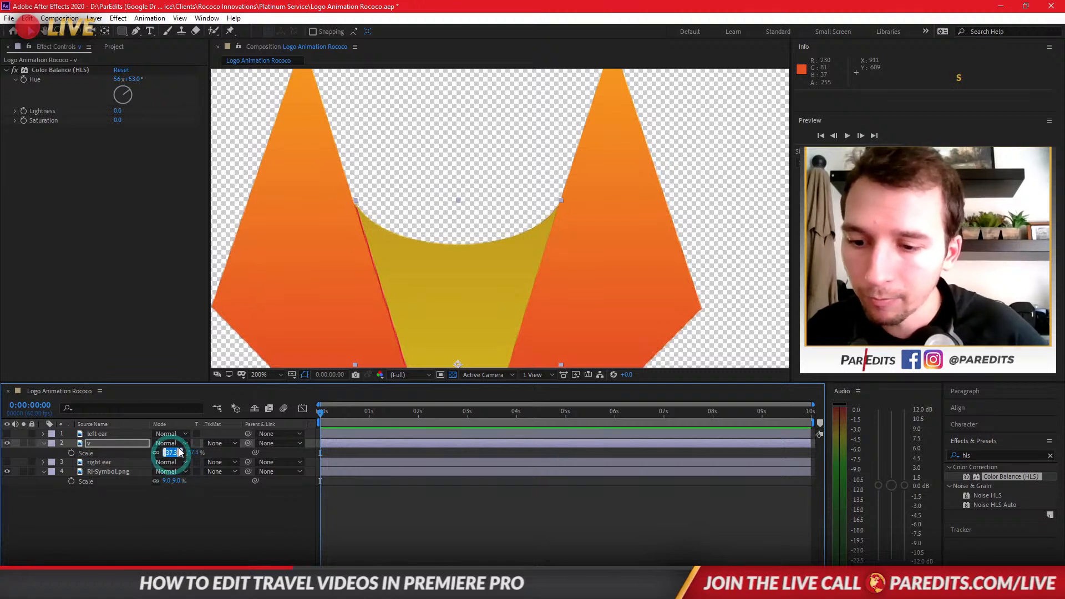
type("37.5")
key("Return")
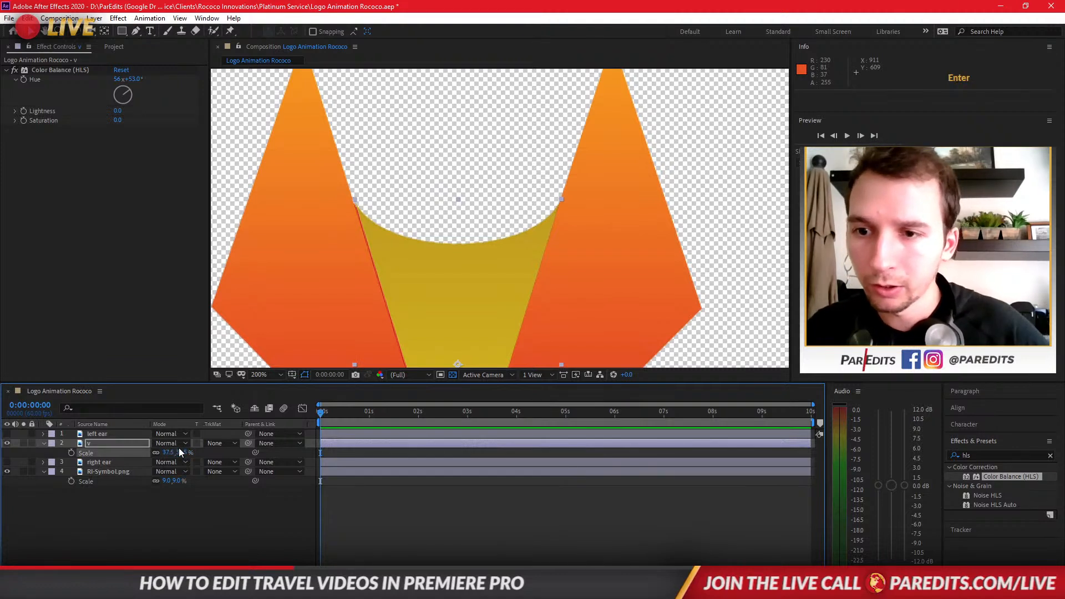
key("p")
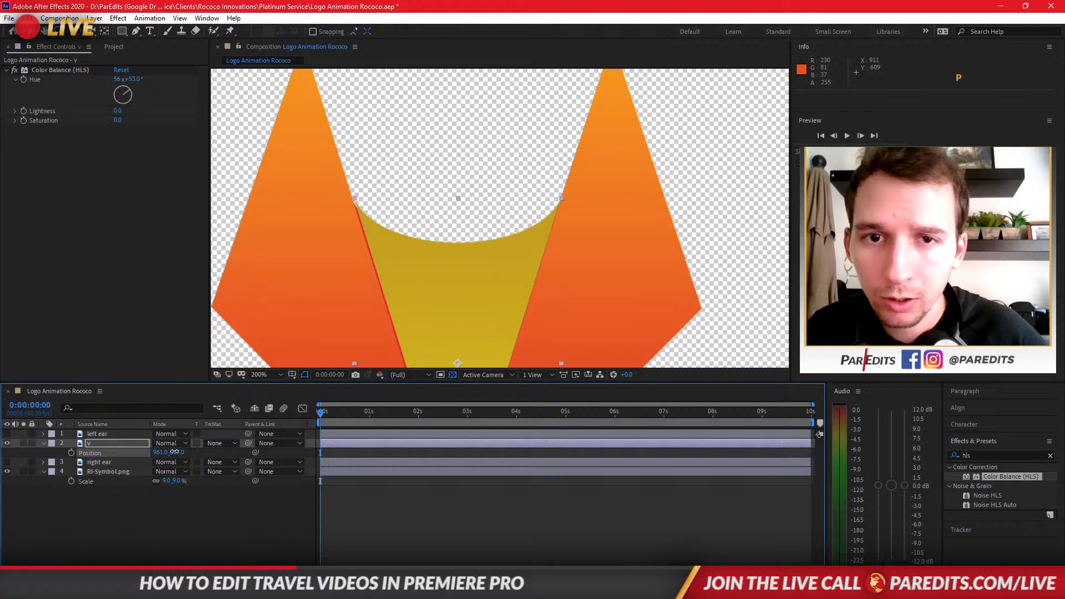
left_click(166, 452)
left_click_drag(166, 454, 176, 452)
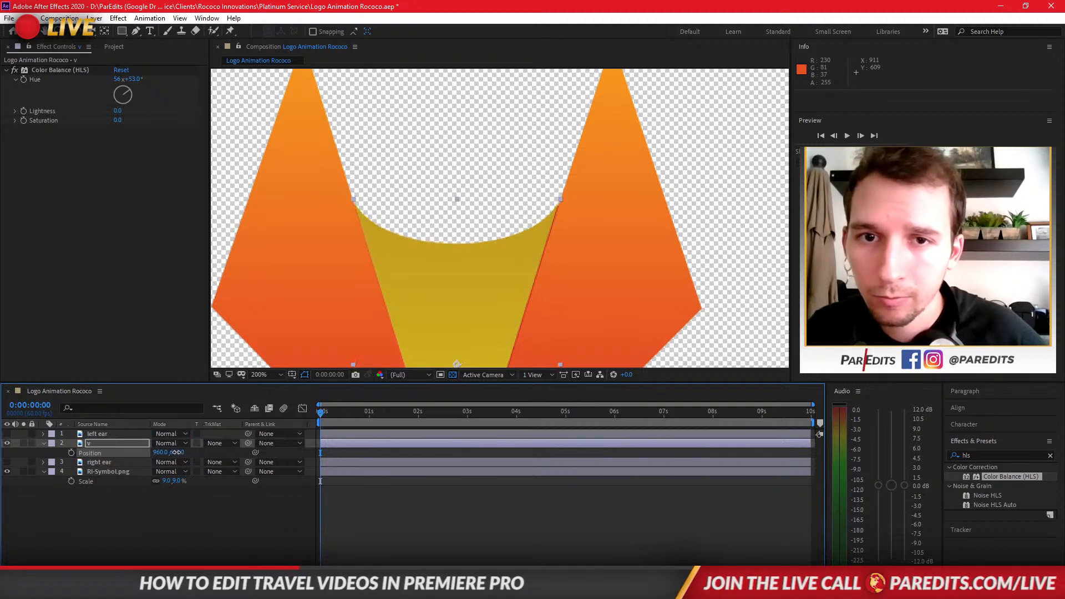
left_click_drag(485, 305, 504, 247)
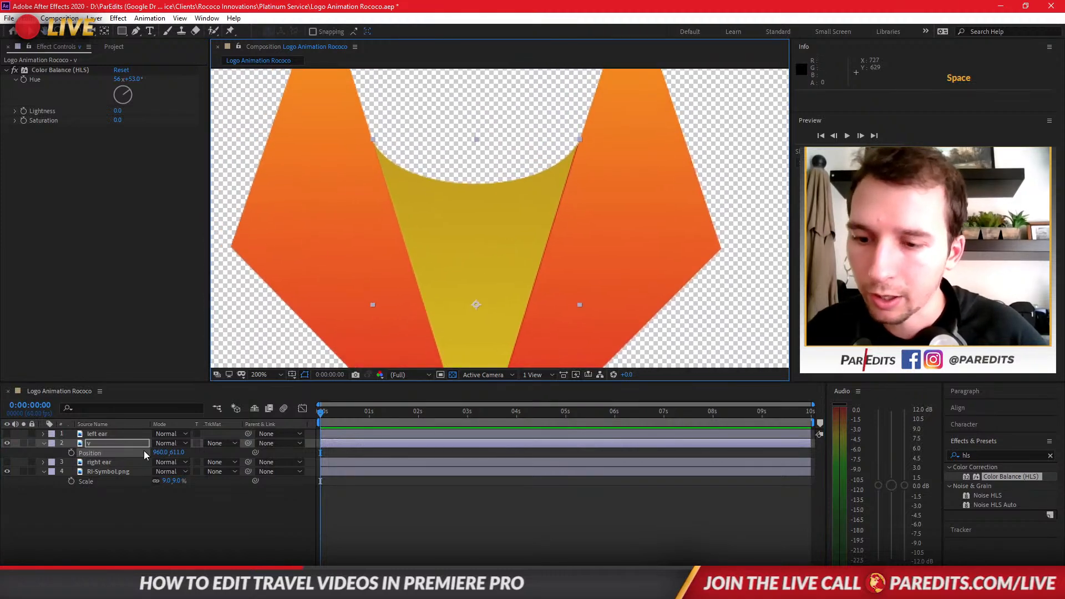
key("e")
left_click(97, 452)
key("Delete")
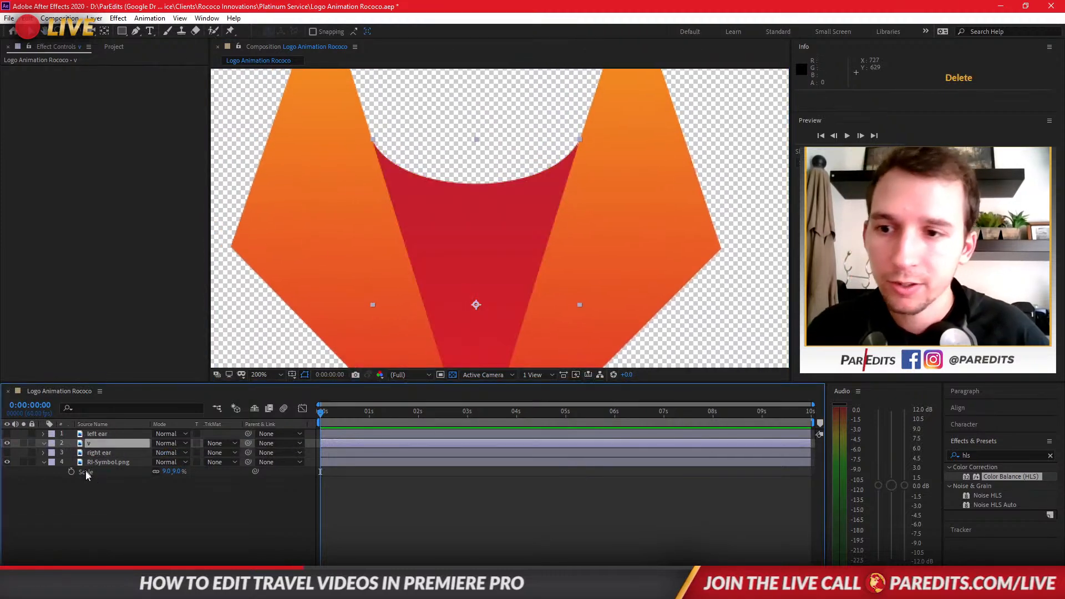
left_click(99, 453)
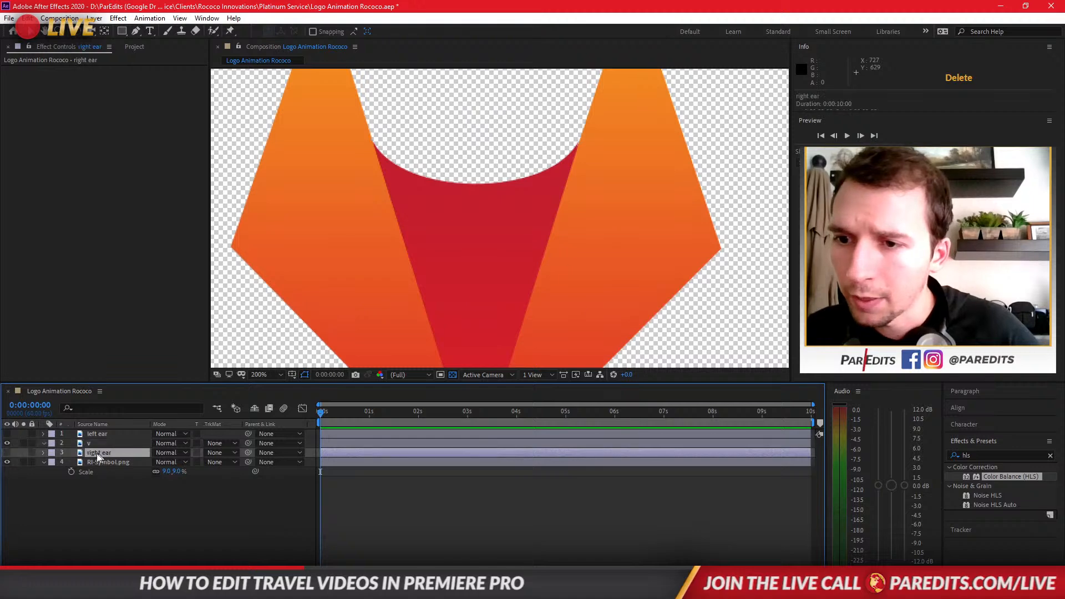
left_click(6, 453)
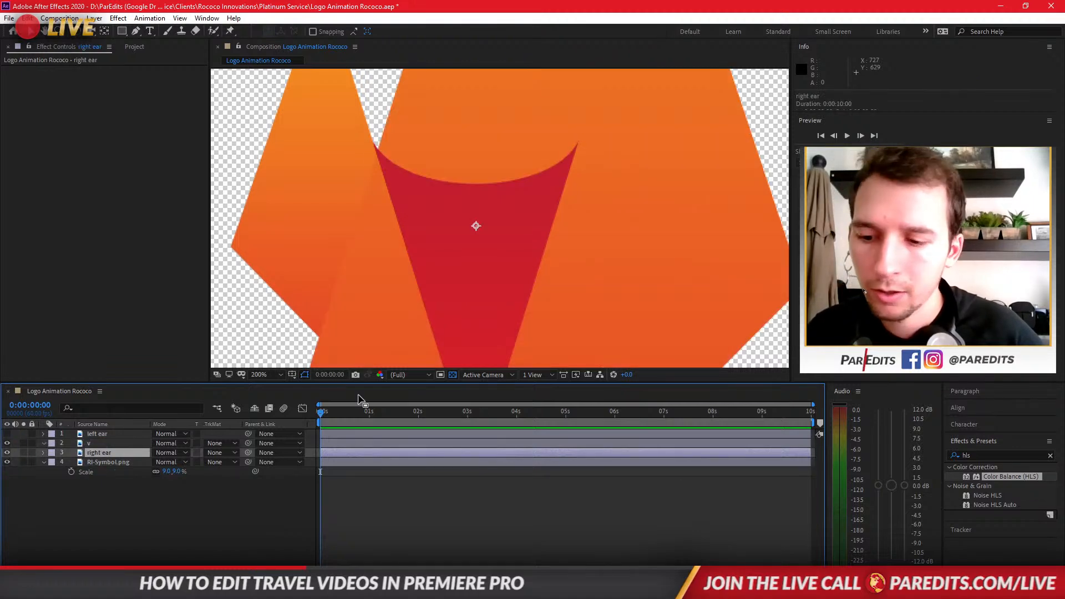
key("ctrl+z")
key("ctrl+z")
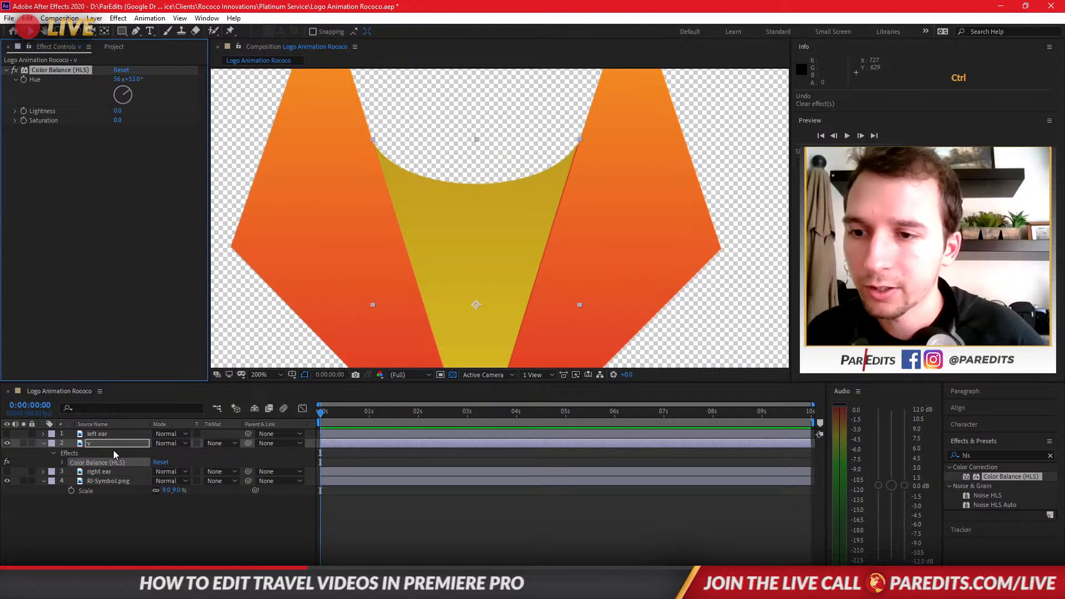
Copy the v layer's Color Balance (HLS) effect onto the right ear and left ear layers
left_click(77, 453)
key("ctrl+c")
left_click(92, 471)
key("ctrl+v")
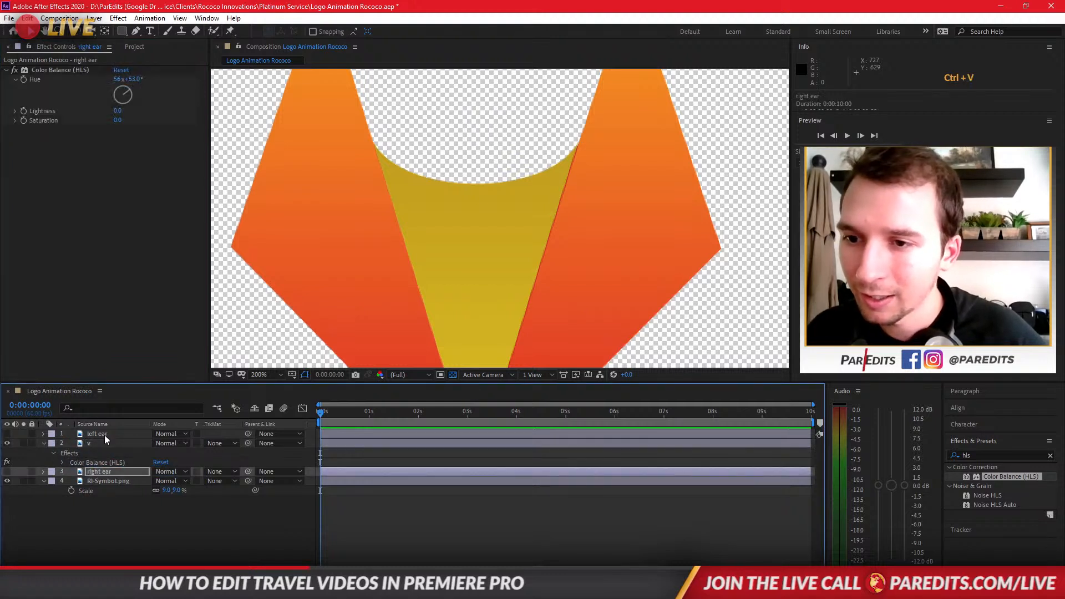
left_click(105, 436)
key("ctrl+v")
Remove the Color Balance (HLS) effect from the v layer, then hide v and show the right ear layer
left_click(93, 461)
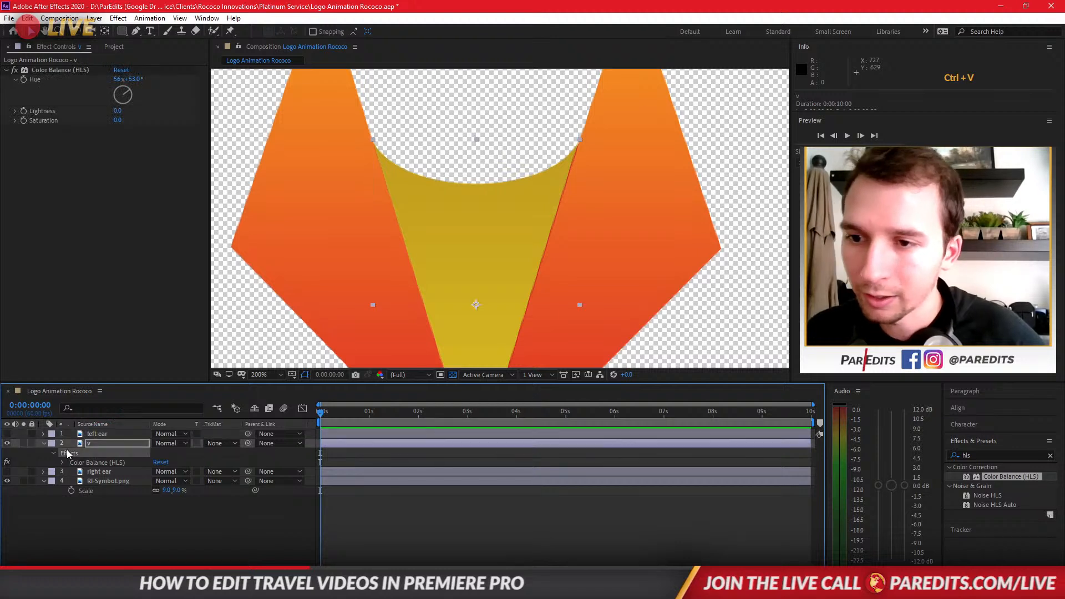
key("Delete")
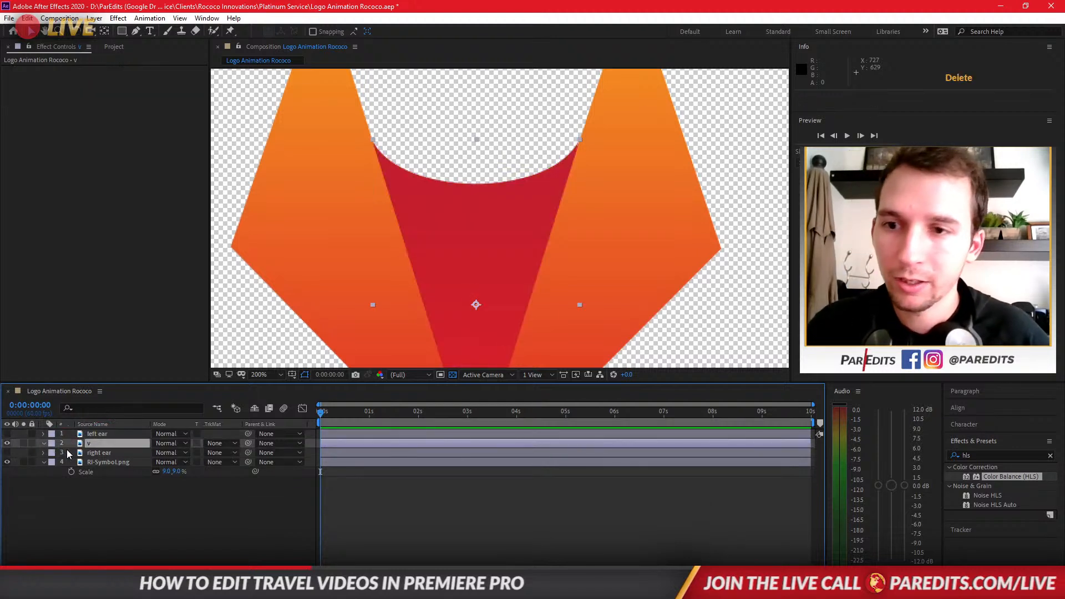
left_click(7, 443)
left_click(6, 453)
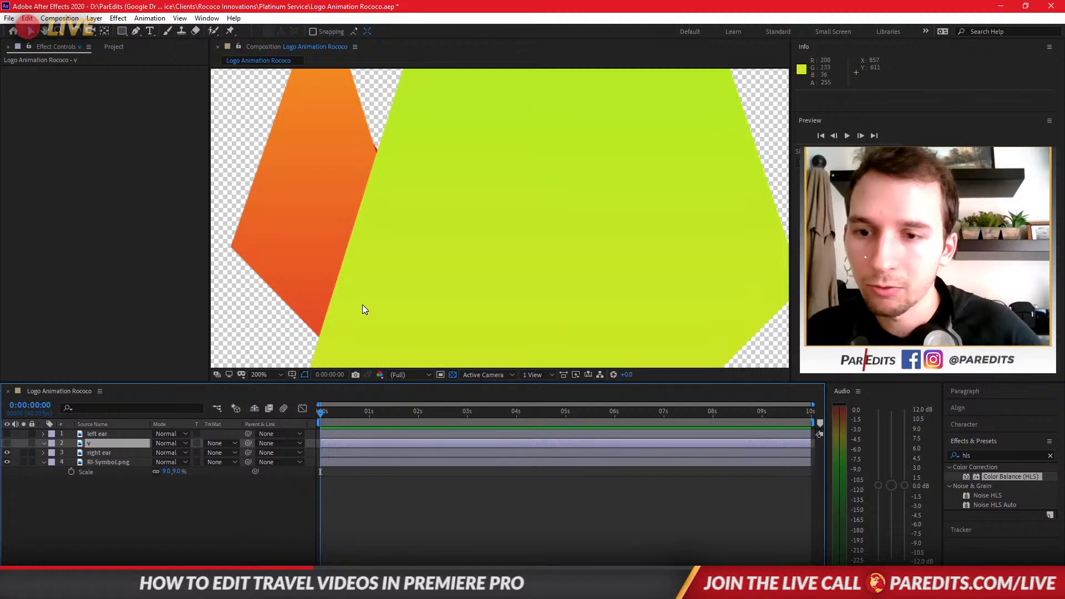
Set the right ear layer's scale to 37.5% and move it to position 1071, 540 over the symbol's matching ear
key("s")
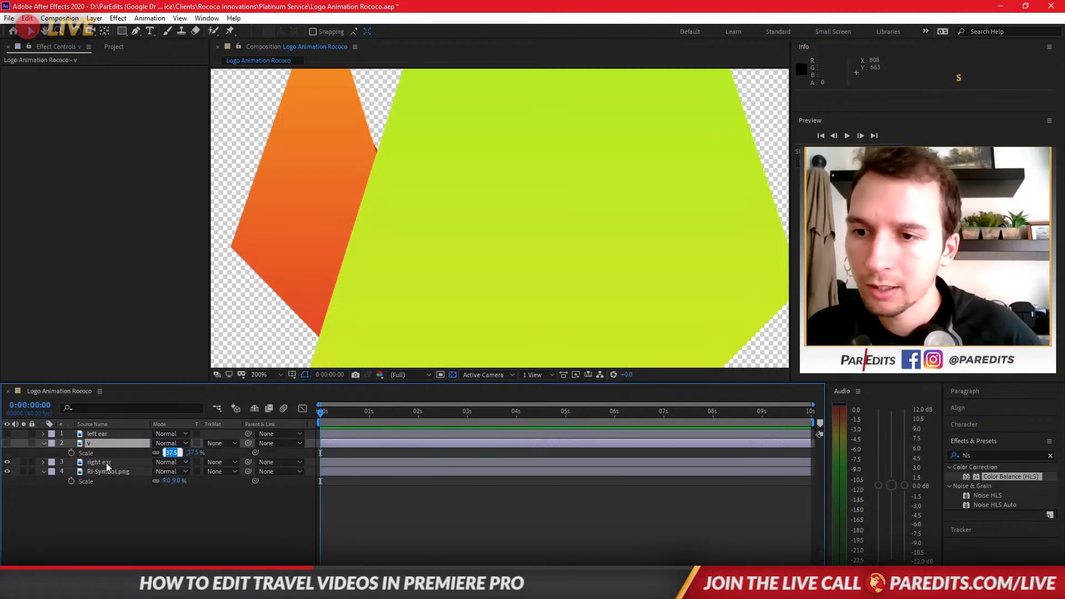
left_click(102, 462)
key("s")
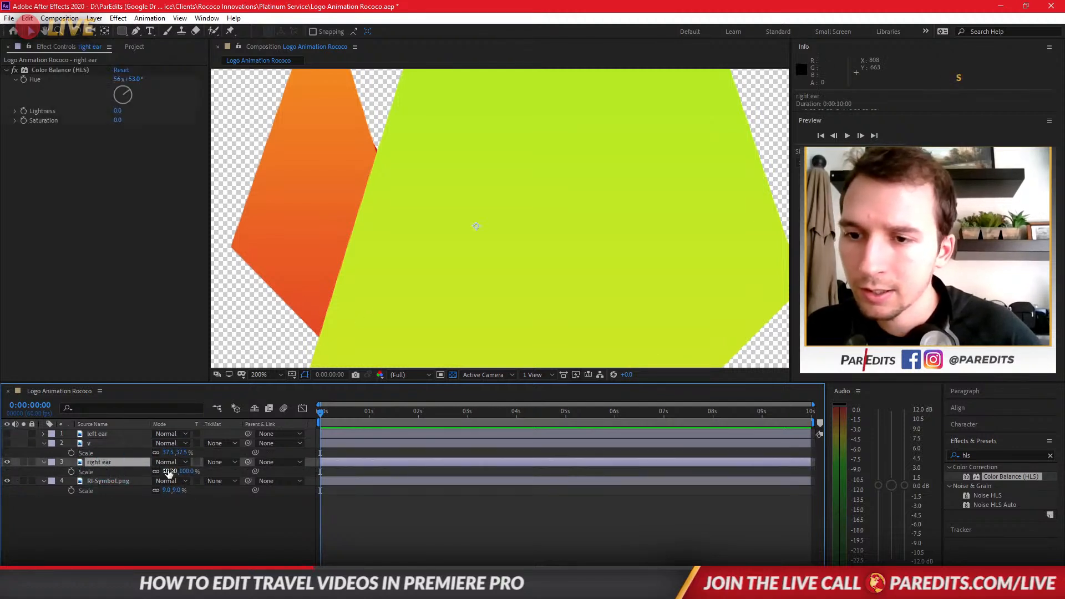
left_click(170, 471)
type("37")
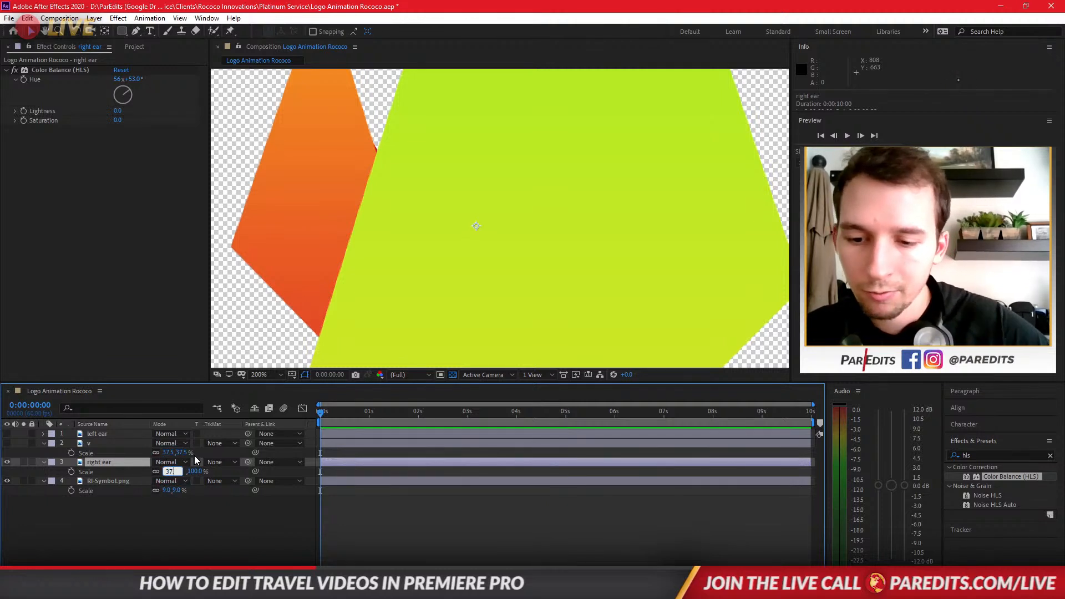
type(".5")
key("Return")
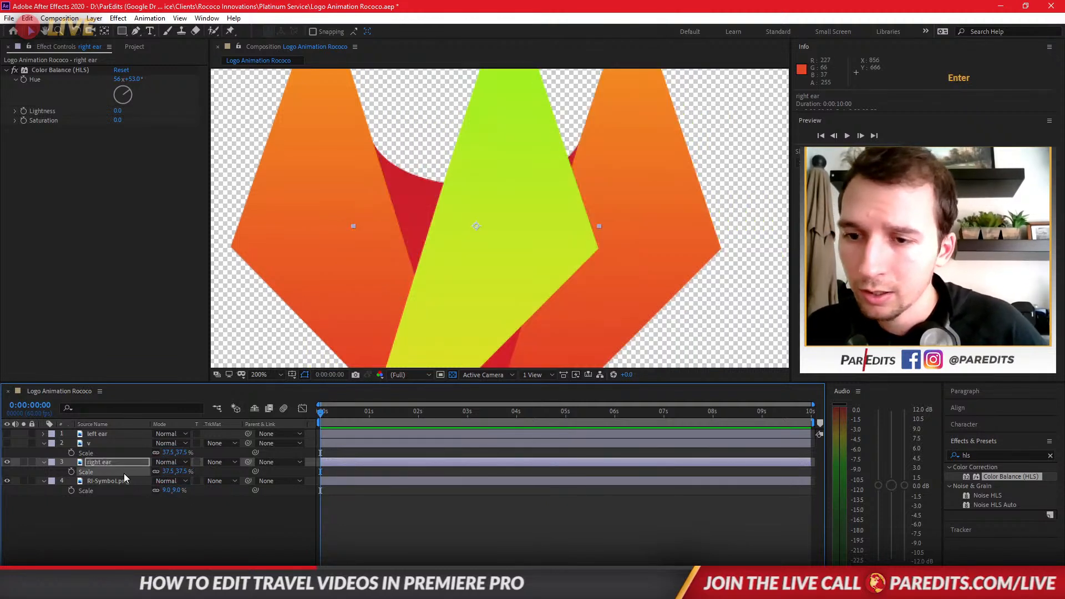
key("p")
left_click_drag(161, 471, 211, 463)
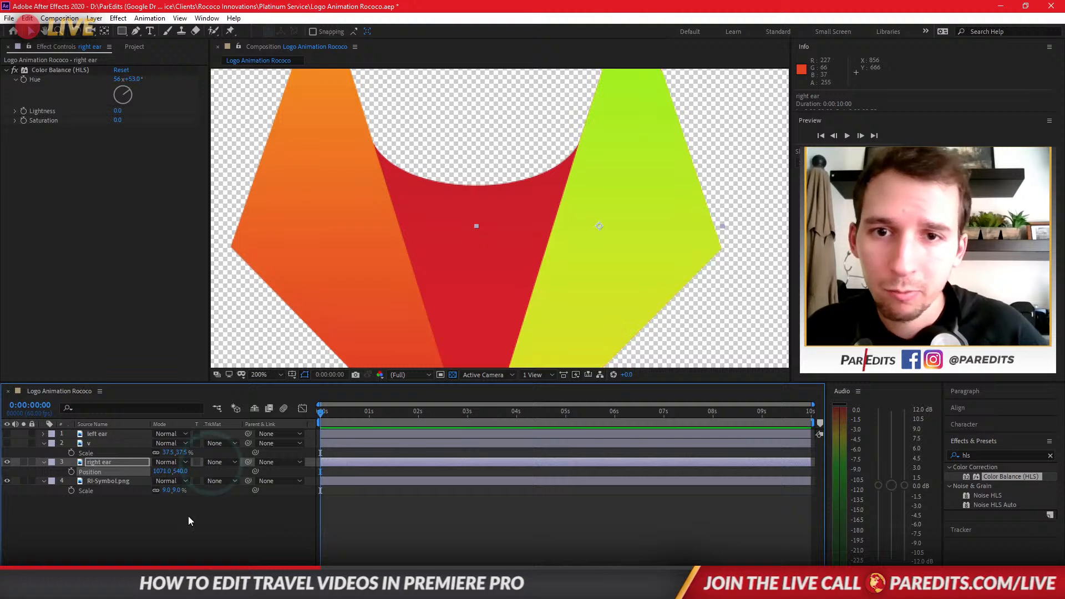
Show the left ear layer, scale it to 37.5% and move it to position 850, 540 over the symbol's matching ear
left_click(8, 434)
left_click(104, 433)
key("s")
left_click(168, 443)
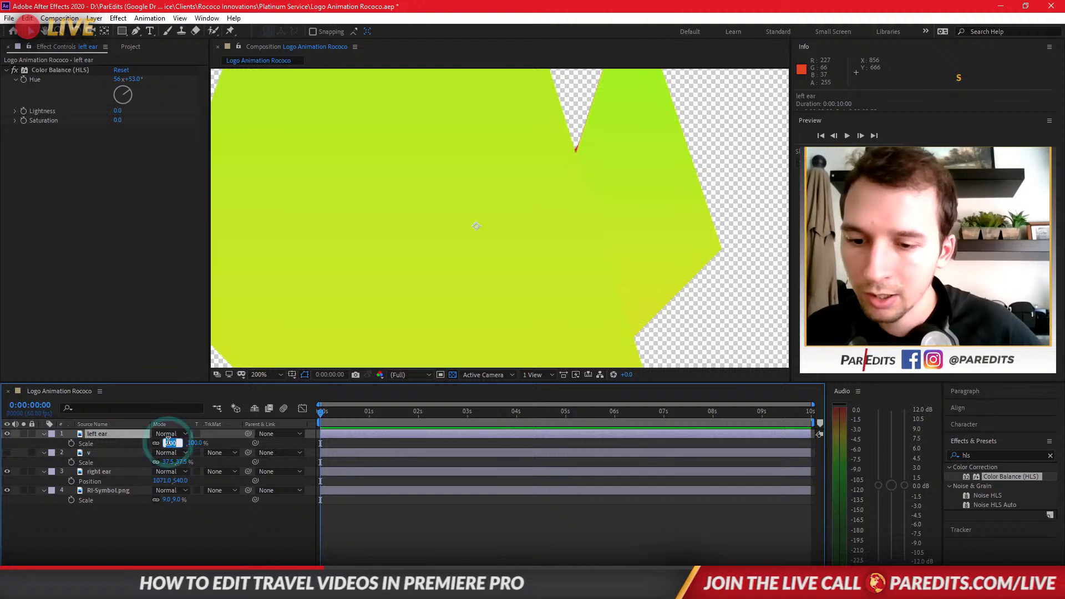
type("7.5")
key("Return")
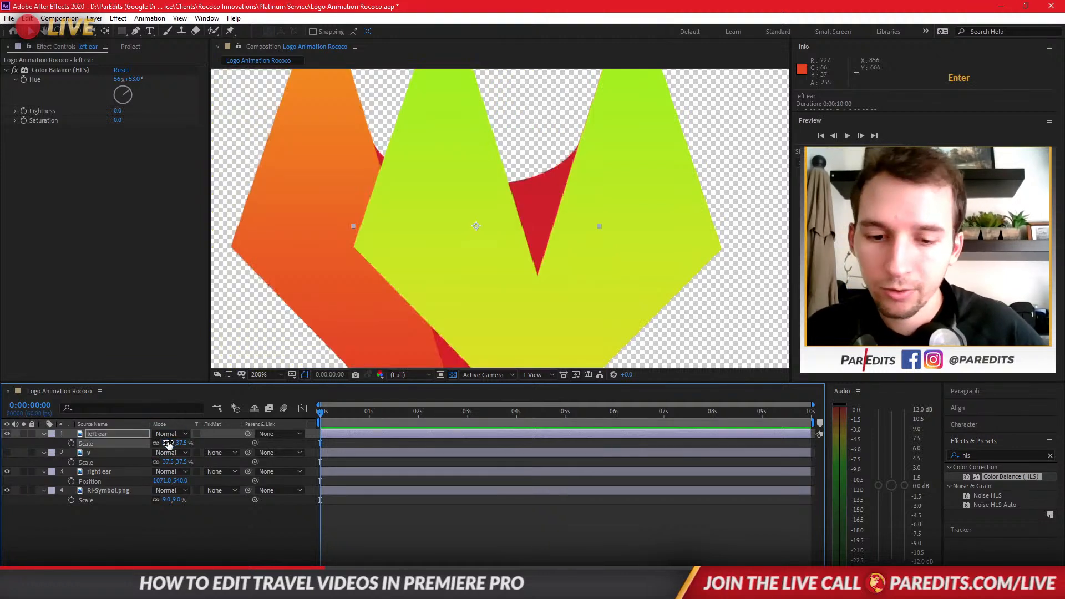
key("p")
left_click_drag(164, 443, 93, 433)
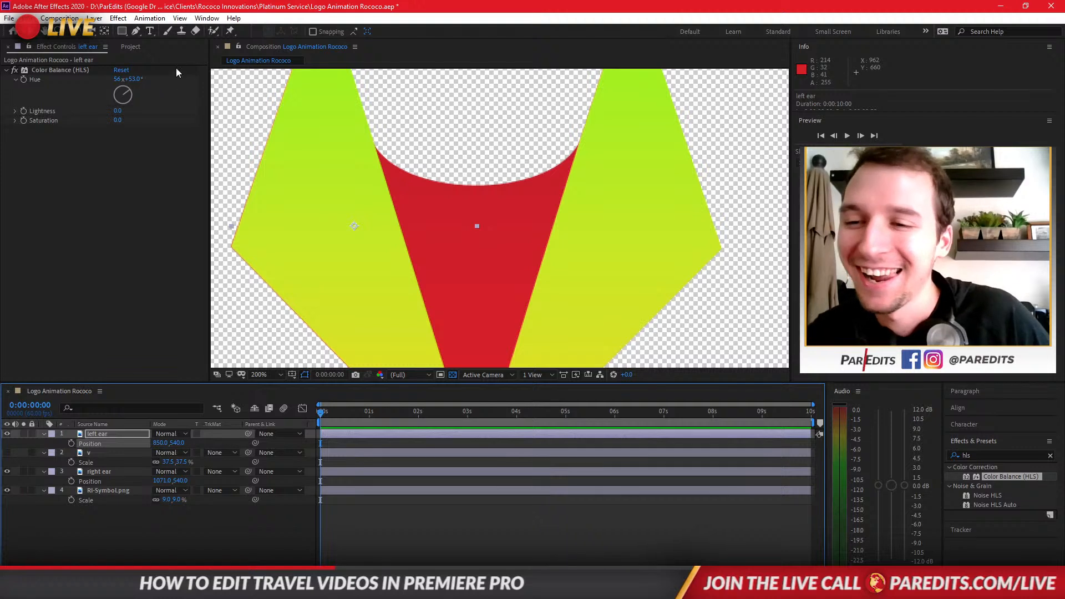
Delete the Color Balance (HLS) effect from both the left ear and right ear layers
key("e")
left_click(103, 444)
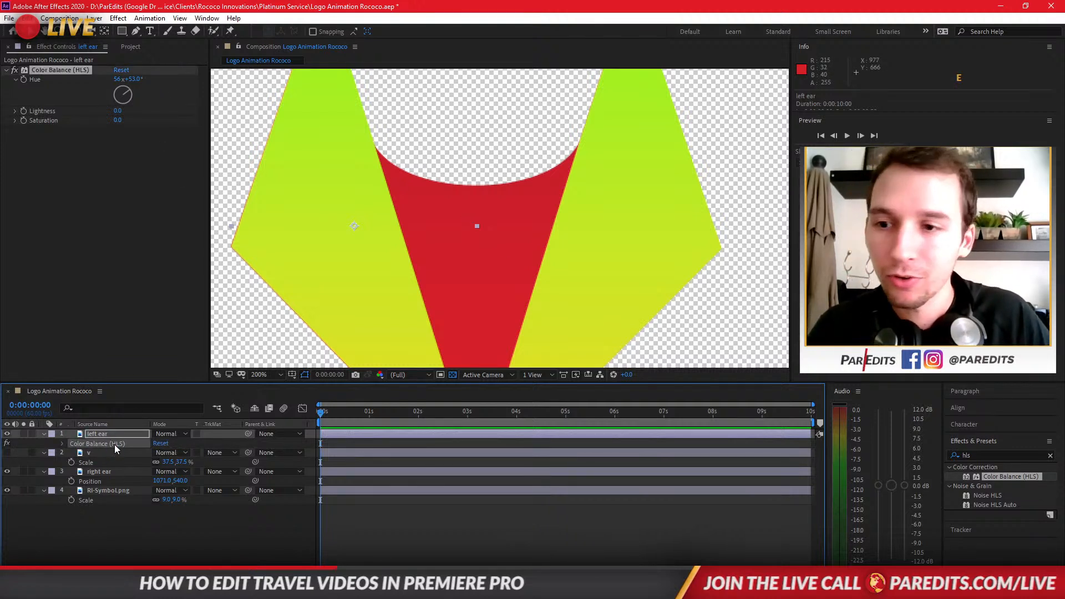
key("Delete")
left_click(95, 463)
key("e")
left_click(102, 470)
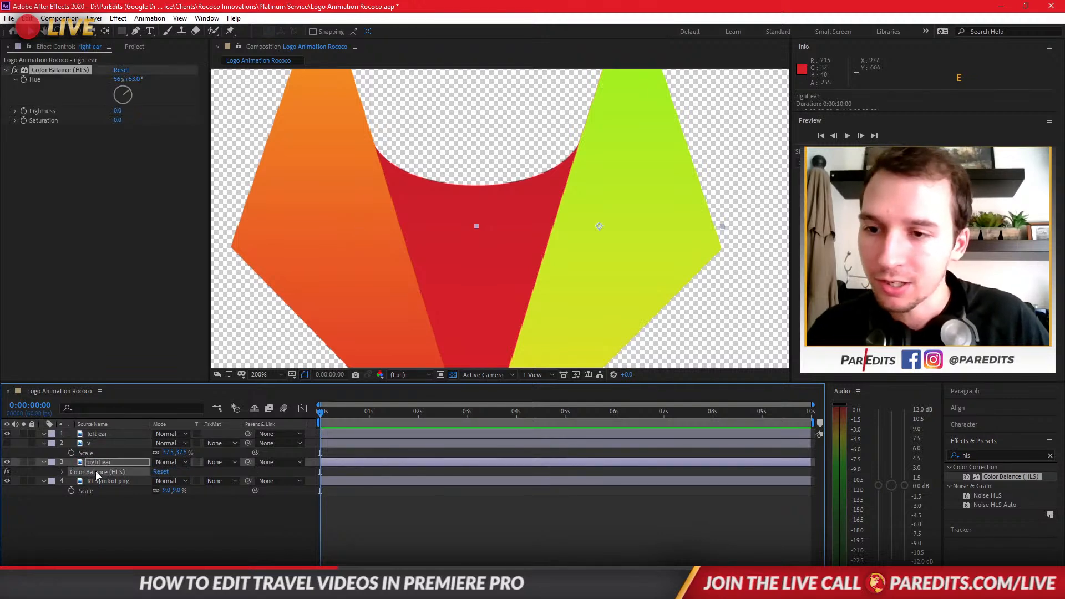
key("Delete")
Show the v layer and hide the RI-Symbol.png reference layer so only the separate parts display
scroll(373, 301, "down", 1)
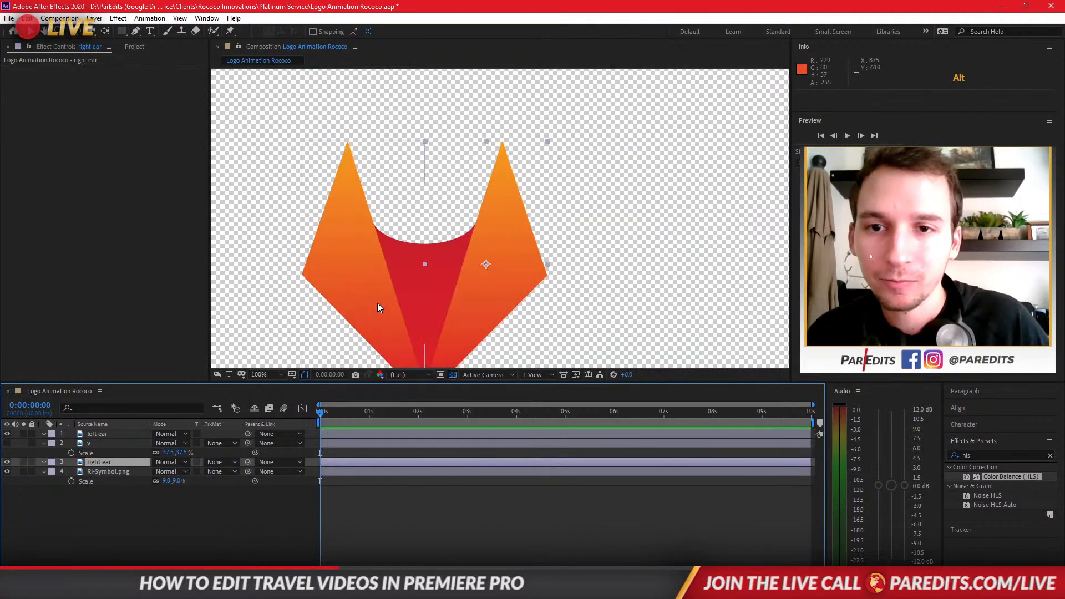
left_click_drag(377, 303, 432, 255)
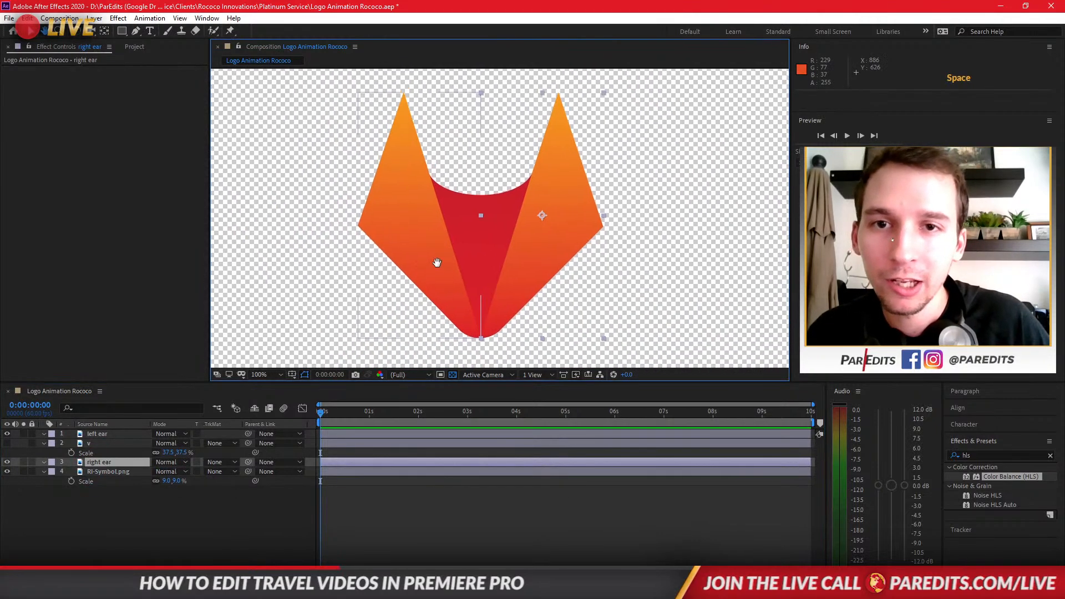
left_click(678, 269)
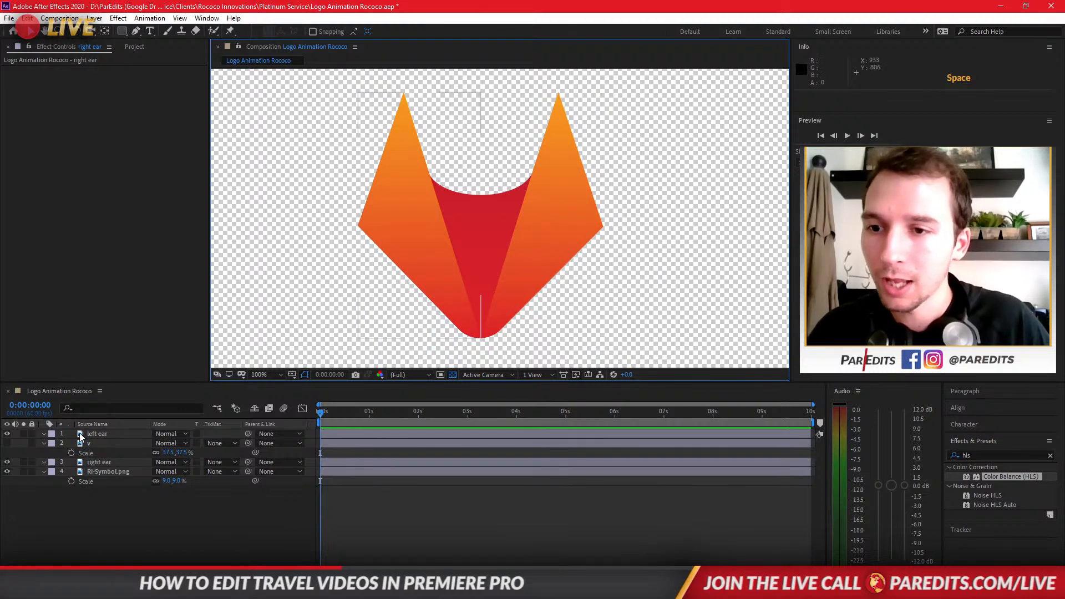
left_click(96, 443)
left_click(7, 444)
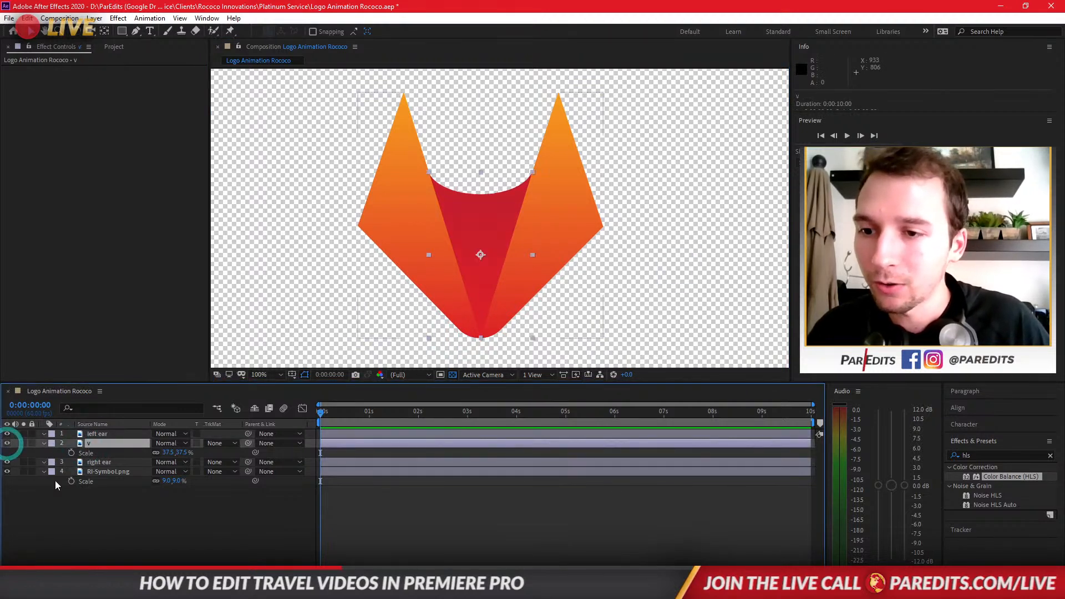
left_click(8, 471)
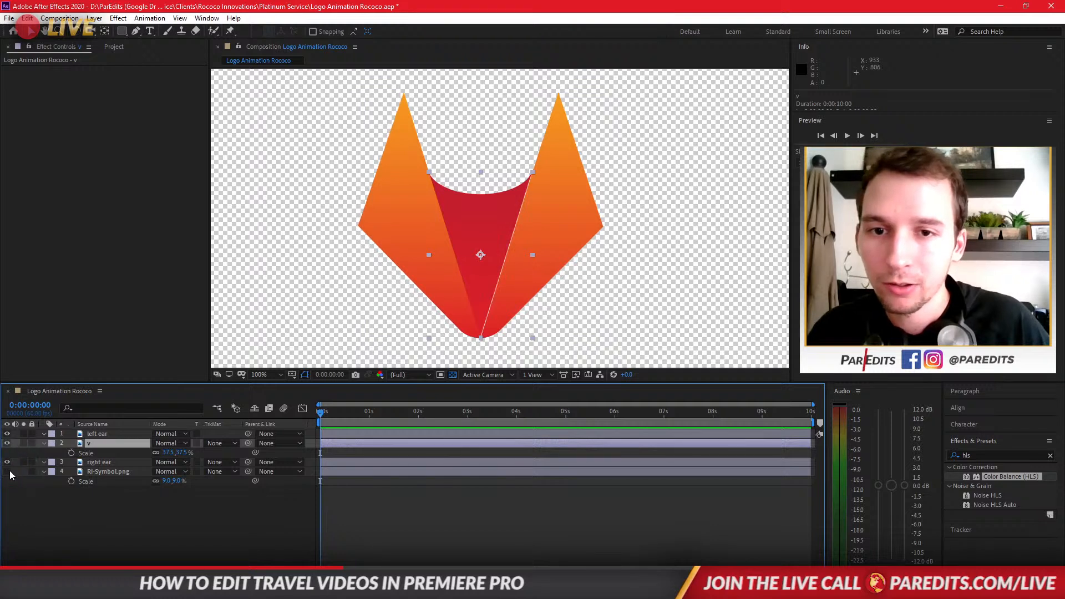
Nudge the right ear layer left to position 1069, 540 to close the gap beside the v, and deselect it
left_click(100, 462)
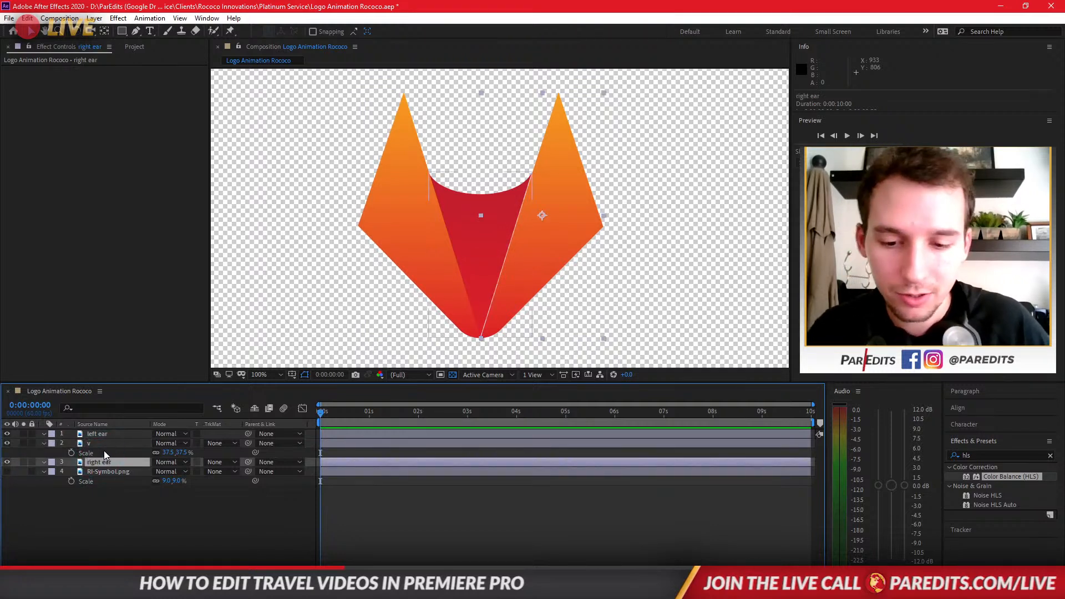
key("Left")
key("Left")
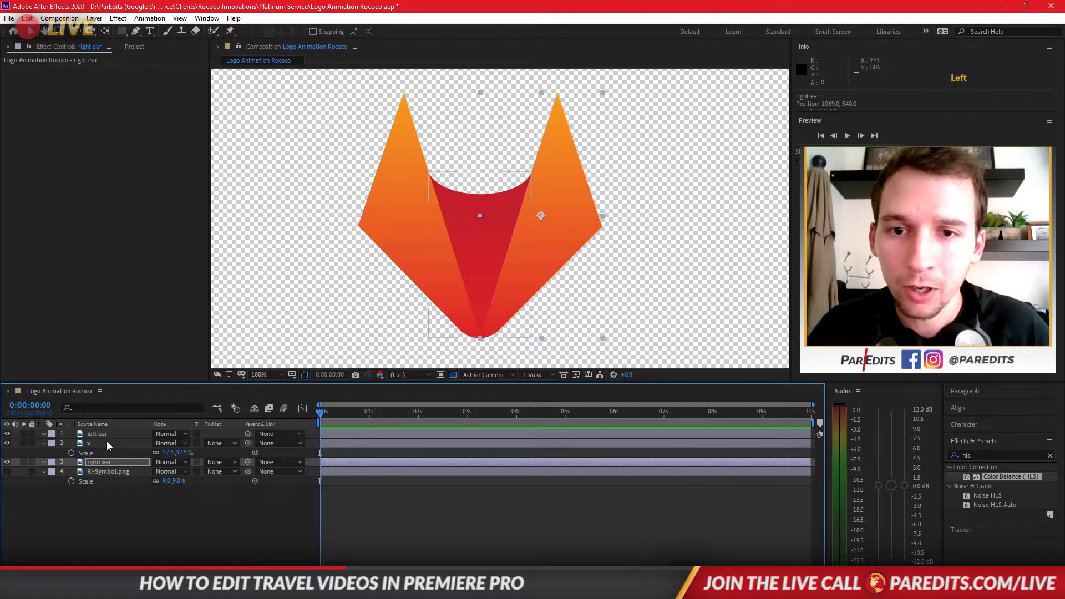
left_click(107, 536)
left_click(107, 538)
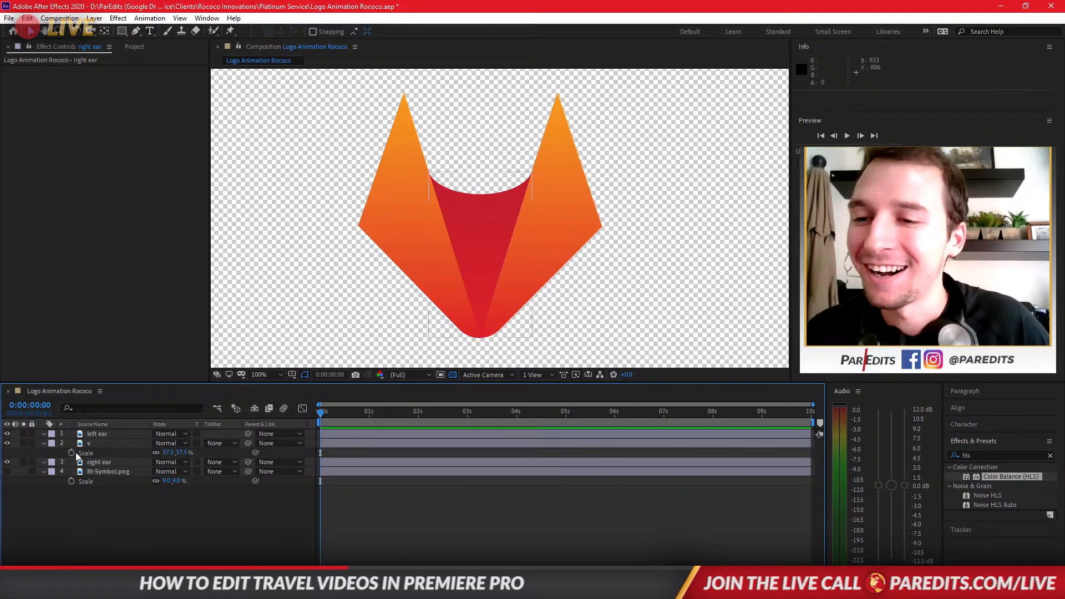
Add the short line, medium line and long line footage to the composition, stacked in that order above the left ear layer
left_click(133, 48)
left_click(33, 147)
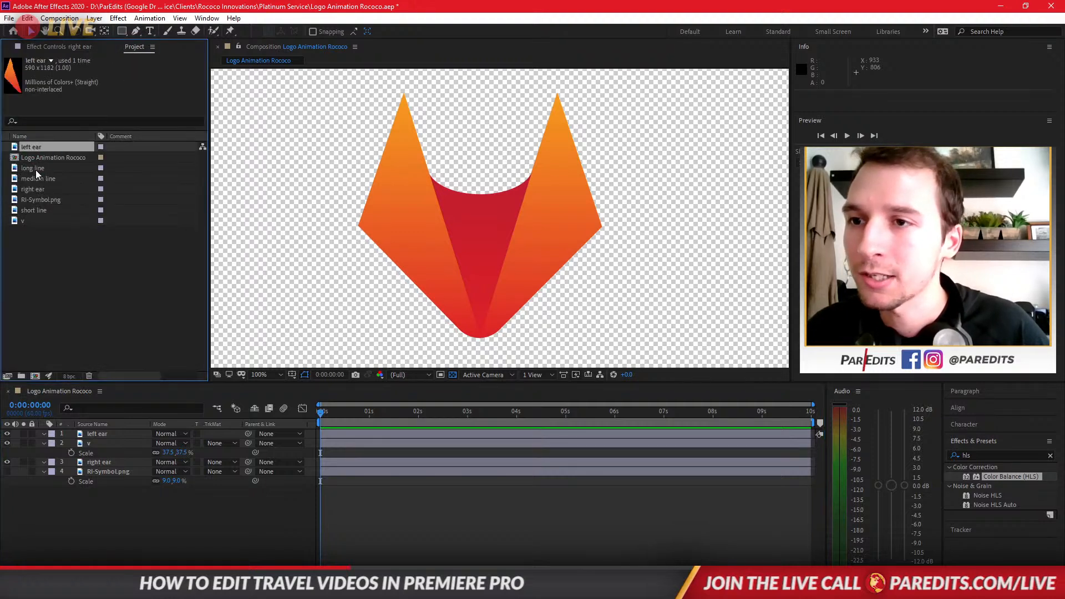
left_click(36, 168)
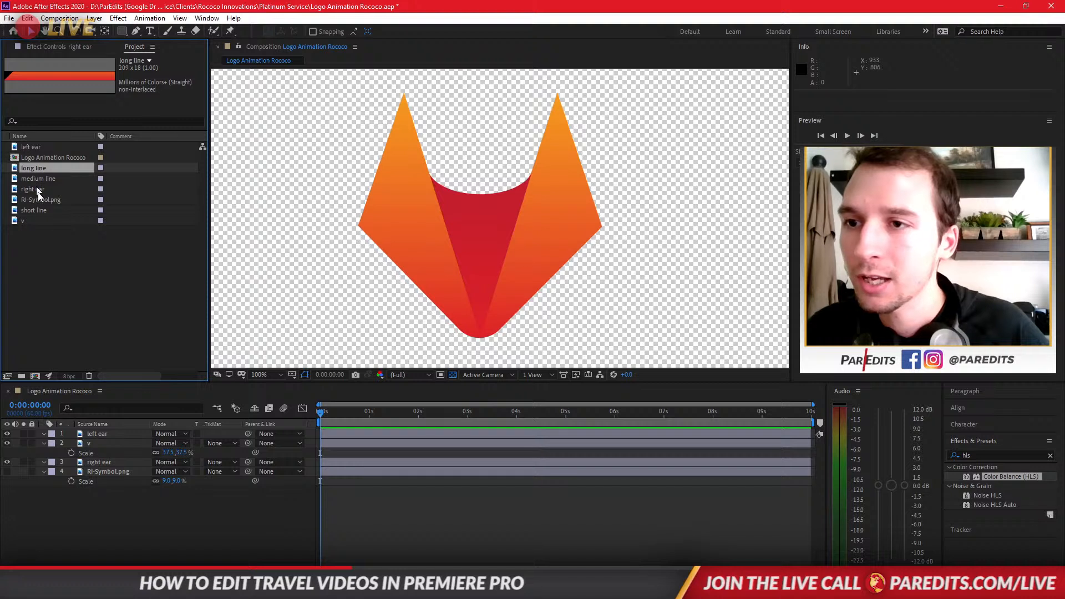
left_click(39, 210)
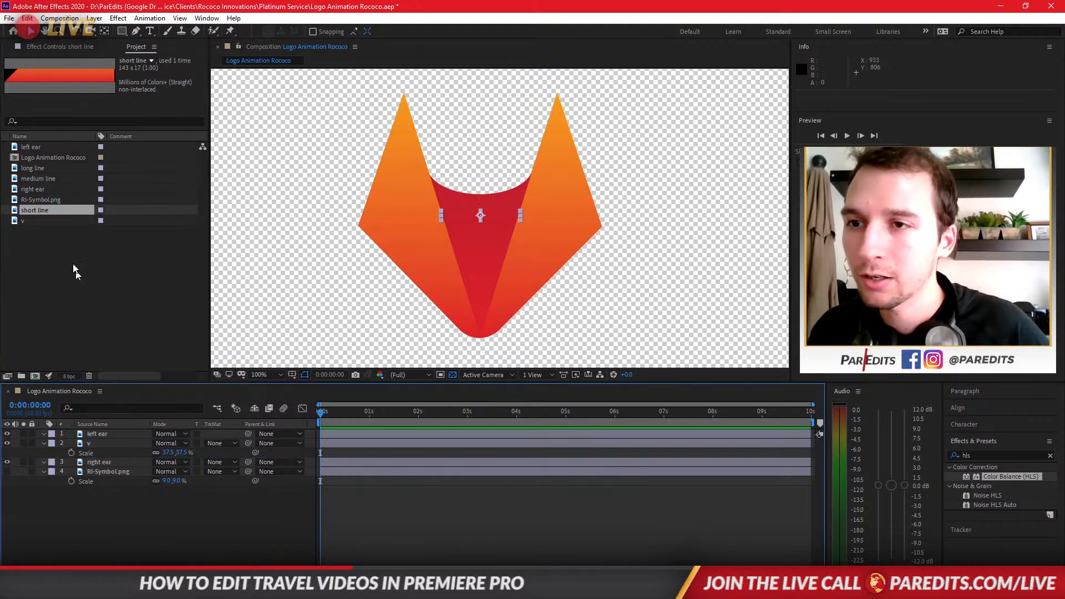
left_click_drag(37, 178, 93, 433)
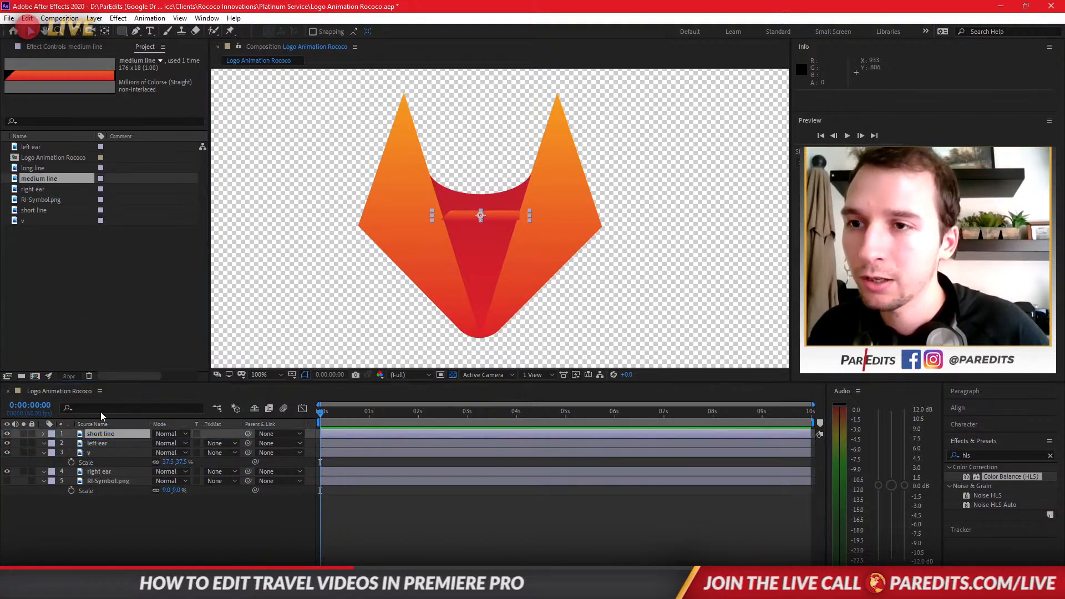
left_click_drag(34, 168, 129, 448)
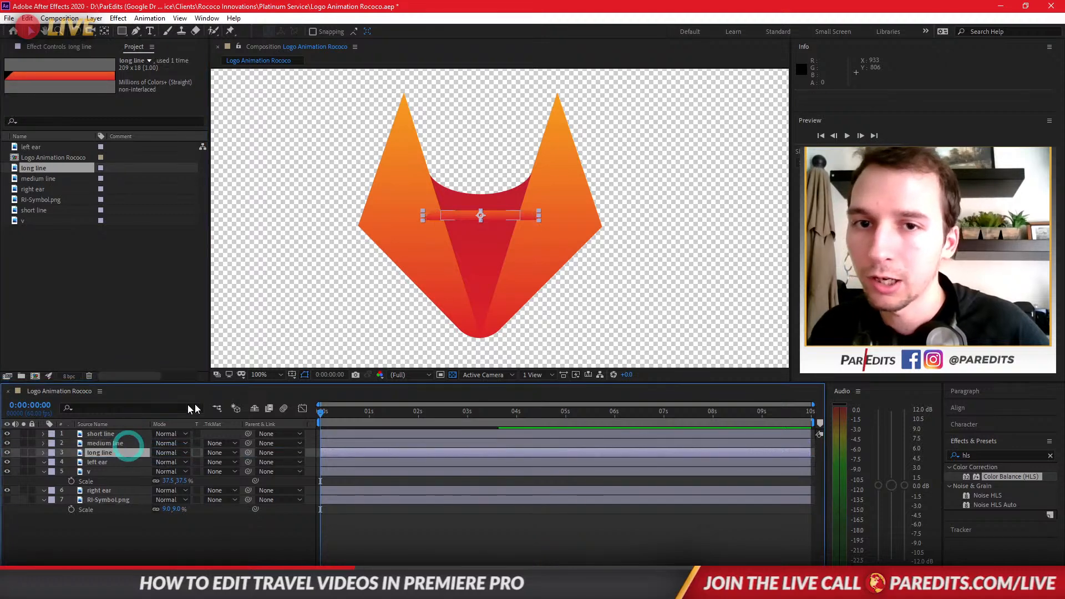
Switch to RI-Logo.ai in Illustrator and examine how the stripes are placed on both sides of the symbol
mouse_move(529, 587)
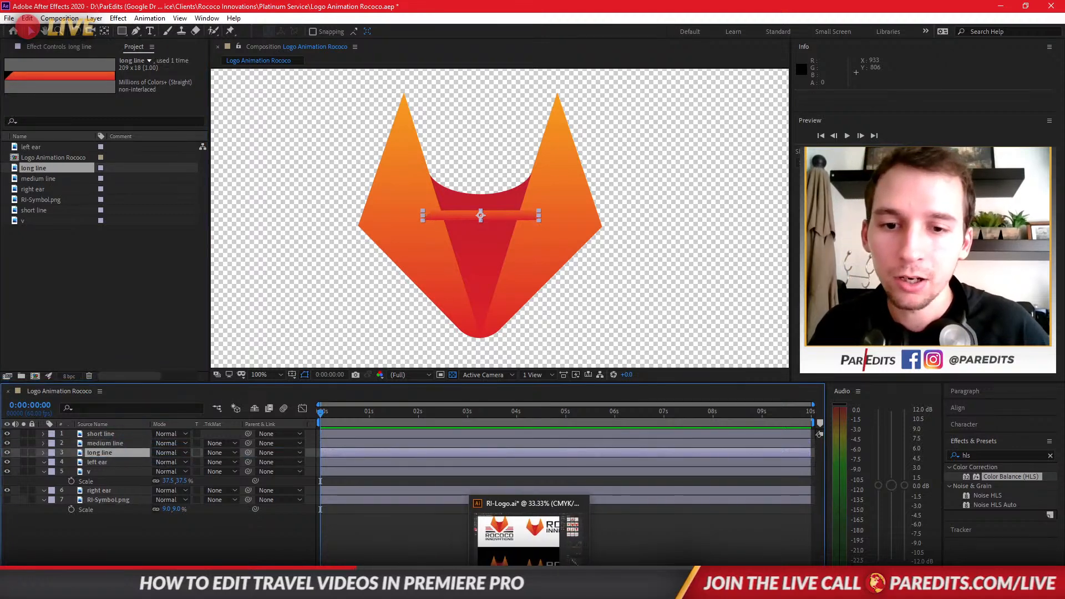
left_click(519, 532)
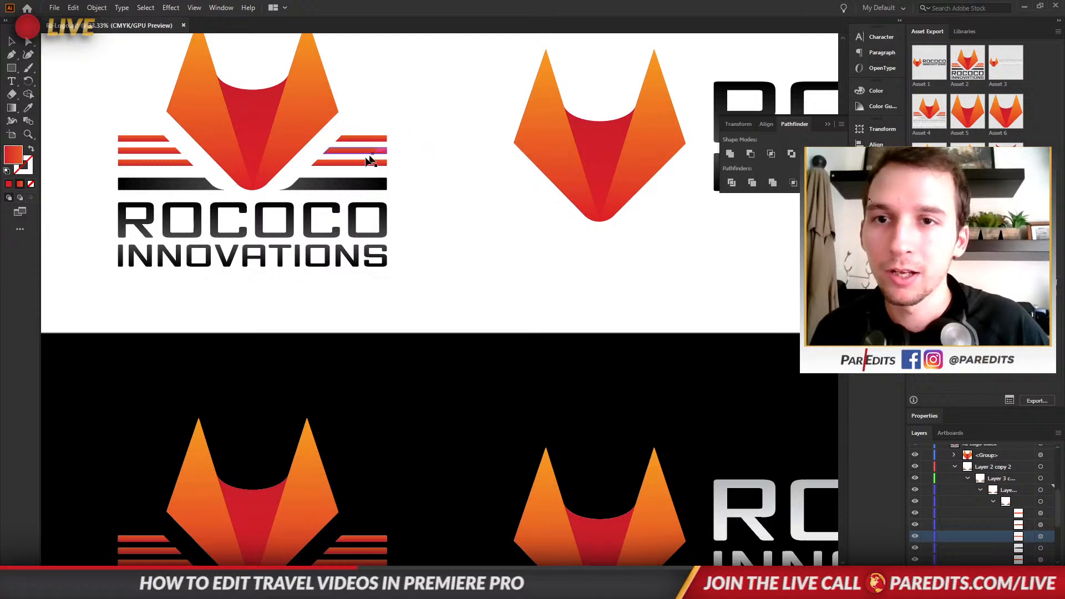
left_click_drag(404, 135, 515, 248)
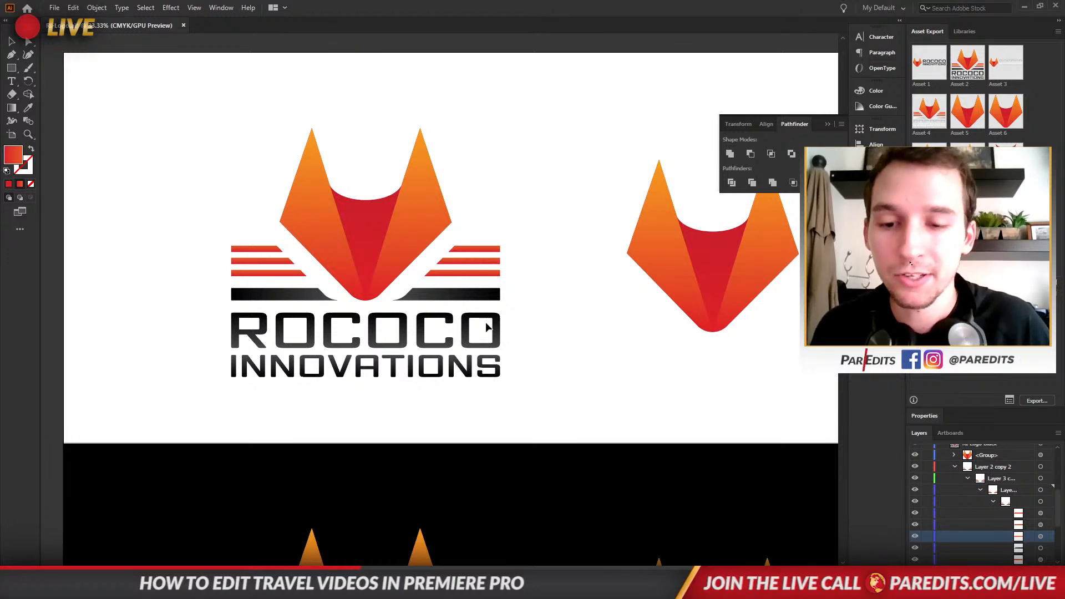
left_click_drag(580, 351, 520, 349)
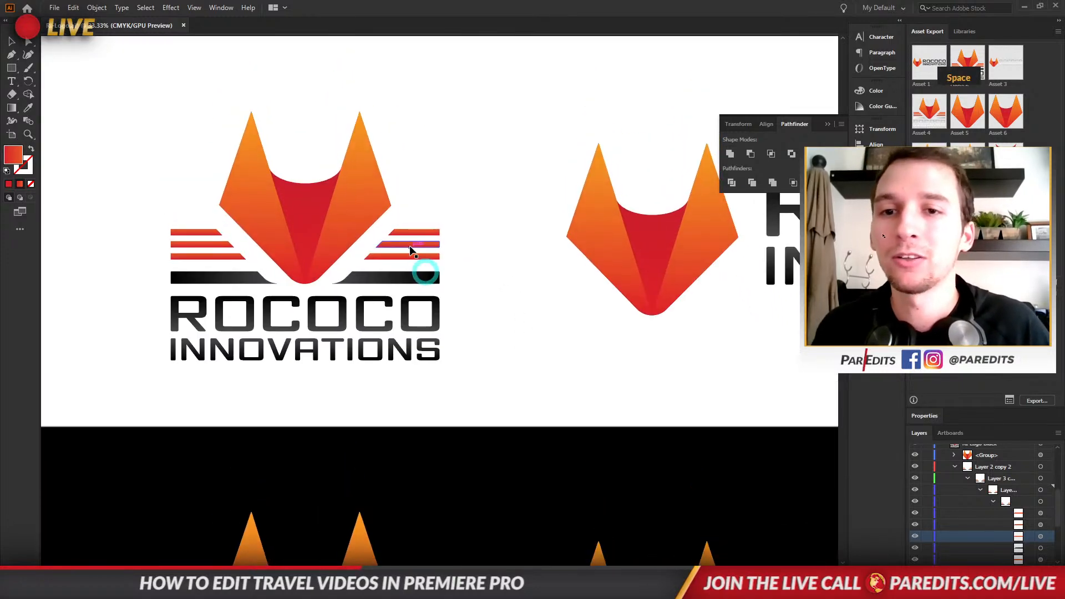
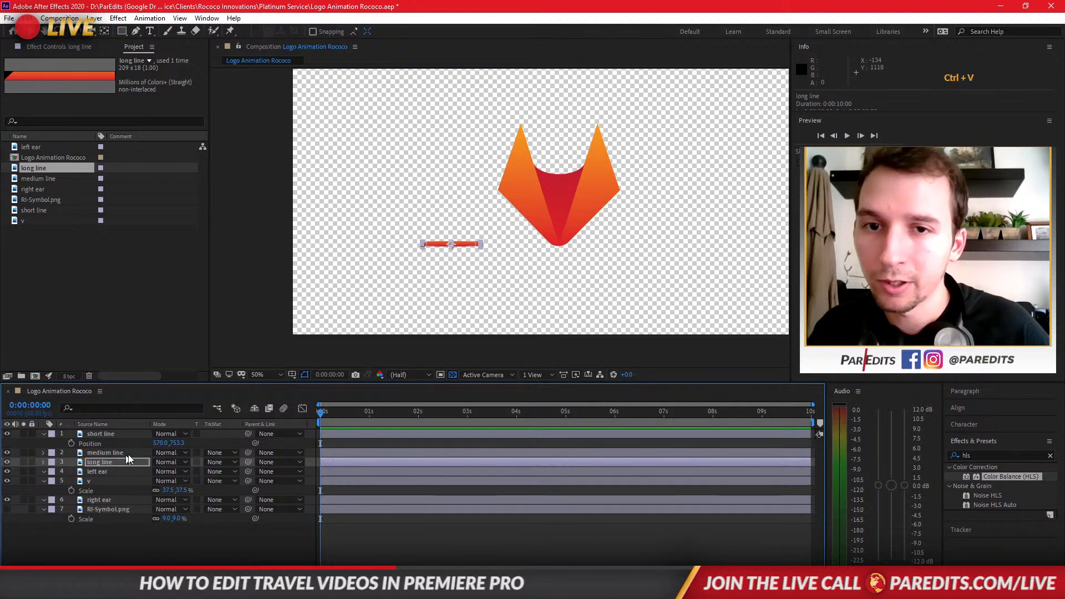
Raise the medium line layer to Y position 727.3 and the short line layer to Y 699.3, spacing them evenly above the long line
left_click(105, 452)
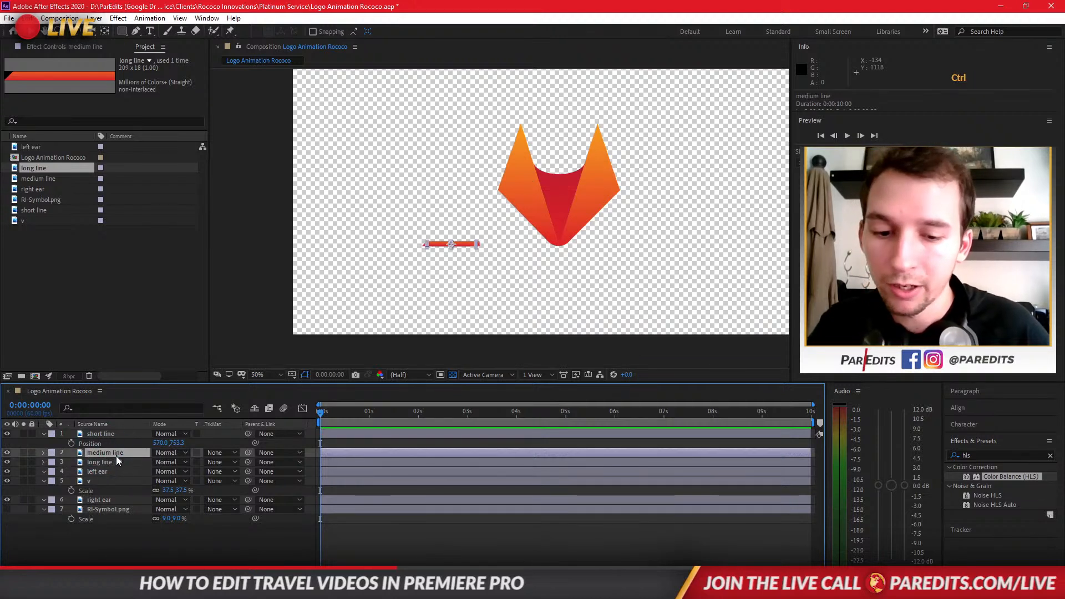
key("p")
left_click_drag(163, 462, 169, 461)
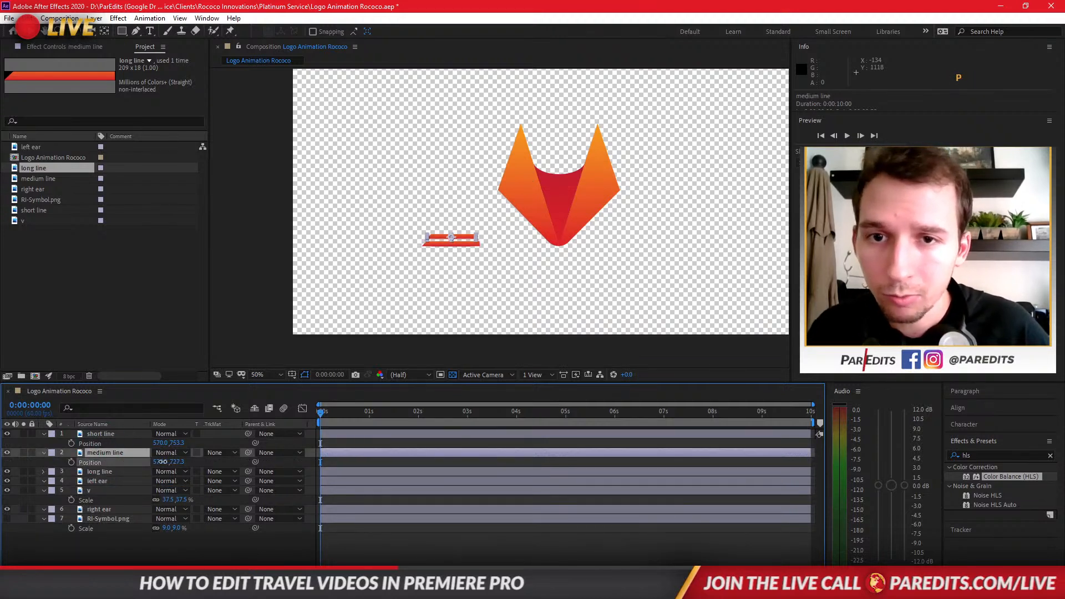
left_click(116, 436)
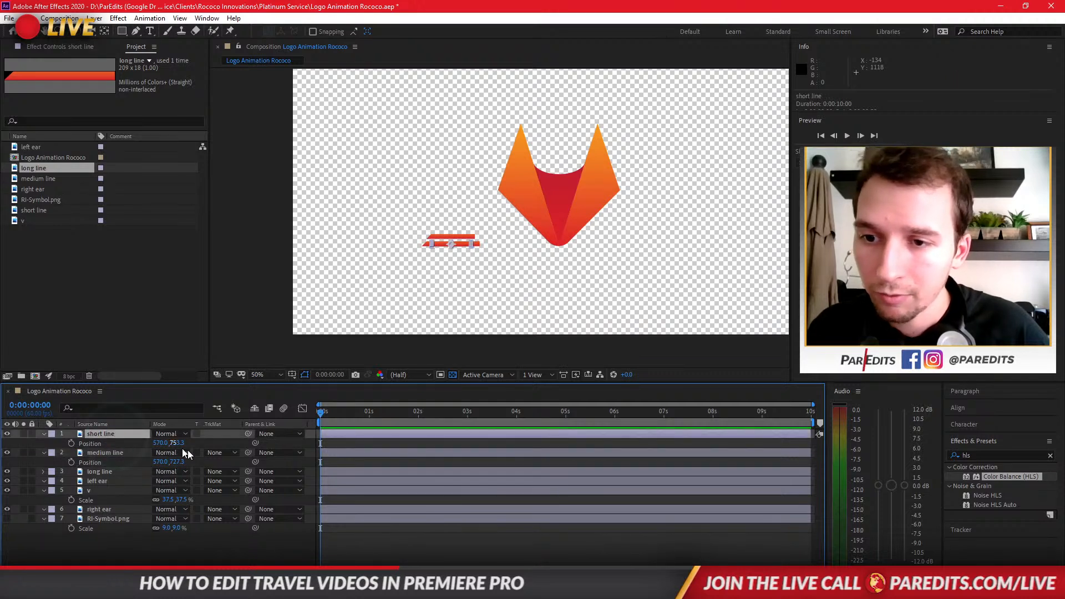
left_click_drag(178, 445, 140, 445)
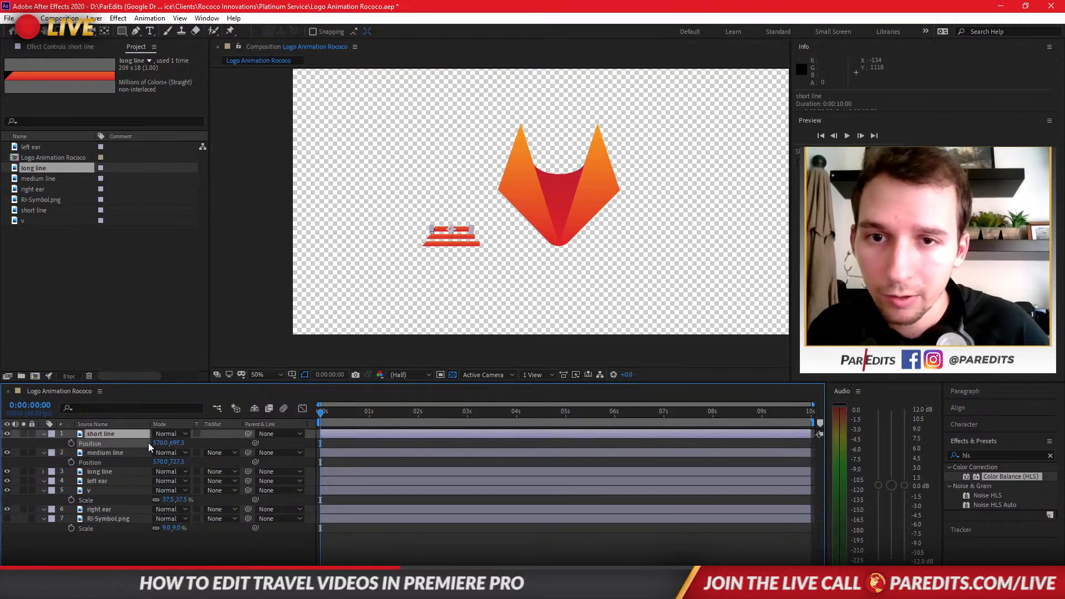
scroll(491, 242, "up", 3, "alt")
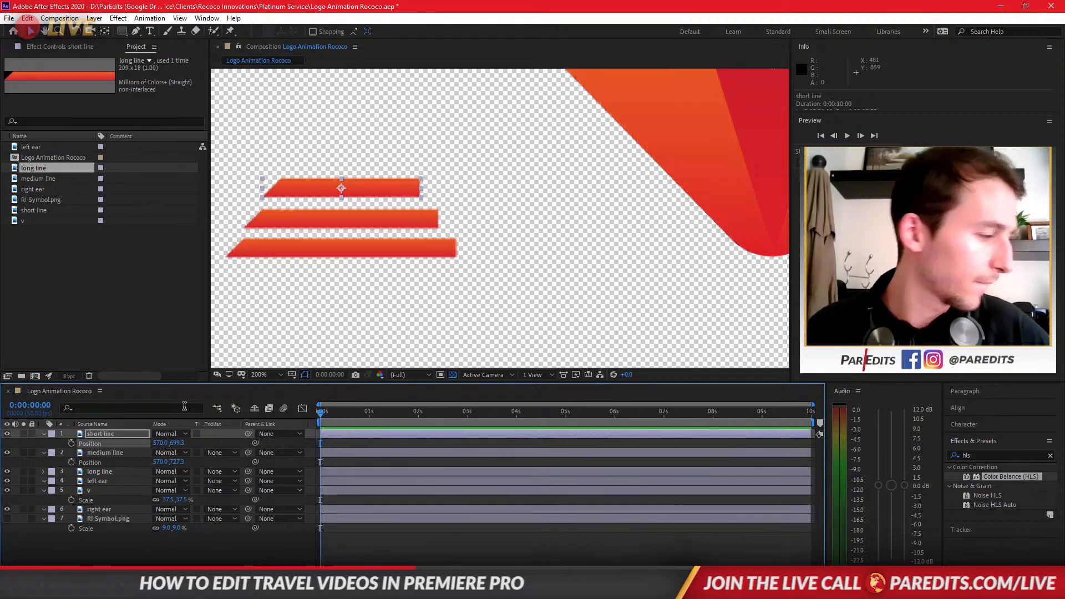
Shift the medium line to X position 586 and the short line to X 602.5, aligning their right ends with the long line
left_click(327, 247)
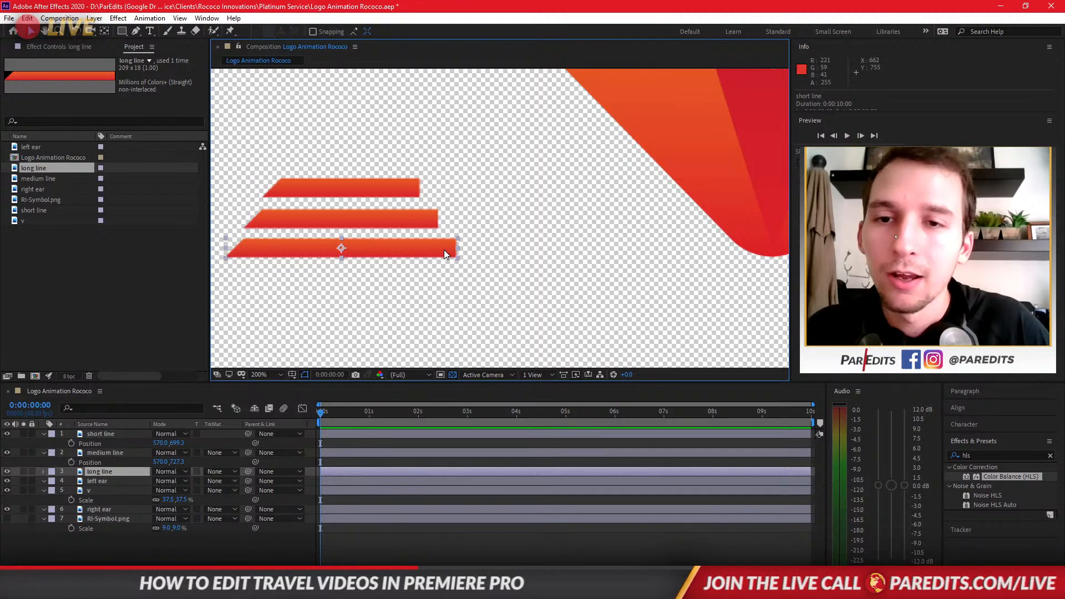
left_click(425, 221)
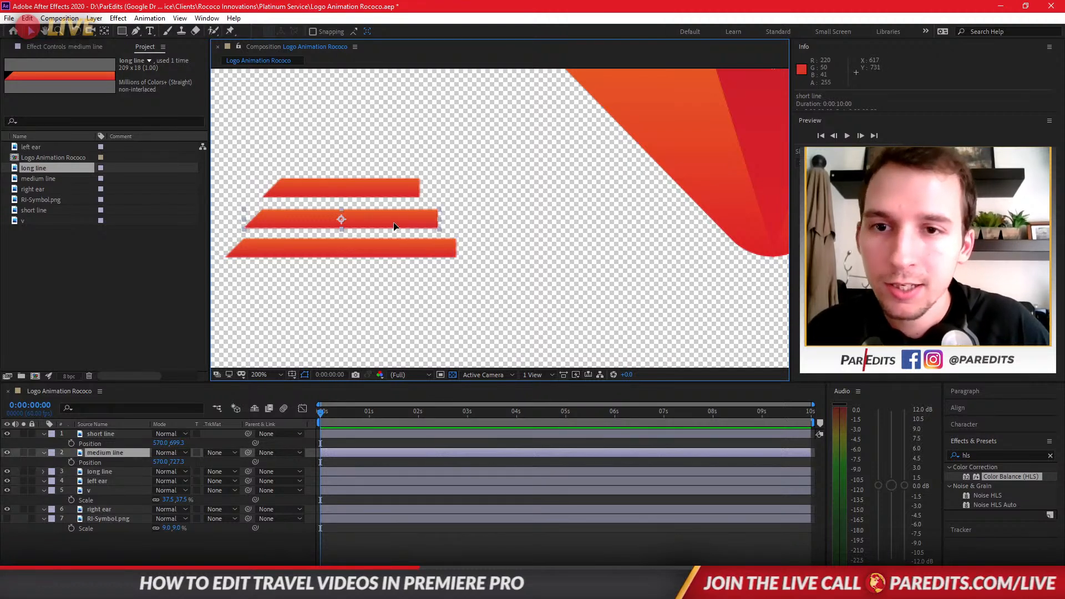
left_click_drag(394, 225, 411, 222)
left_click_drag(386, 188, 421, 190)
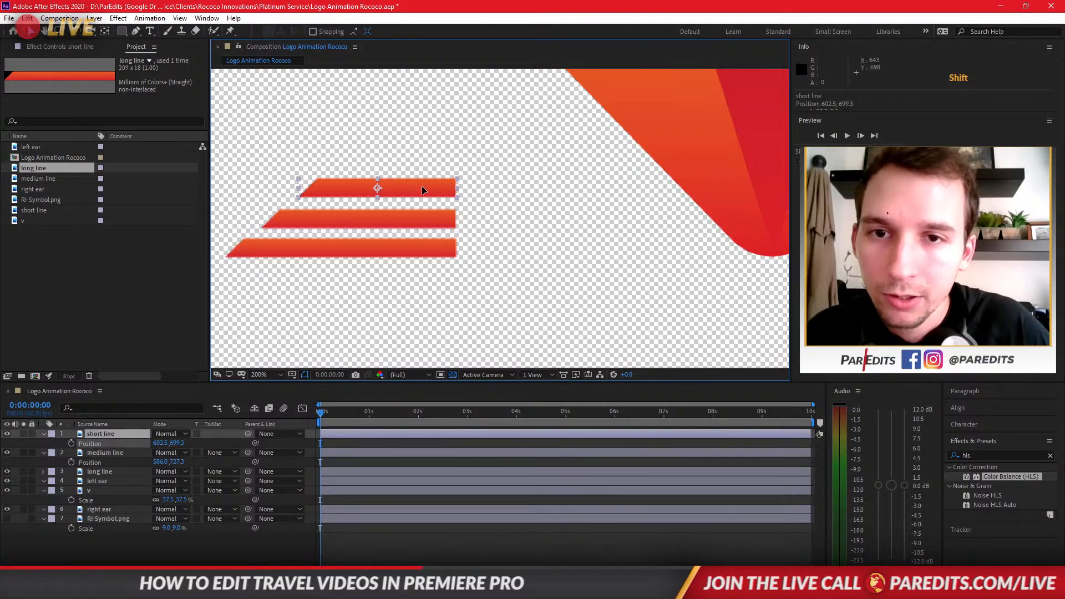
left_click(434, 246)
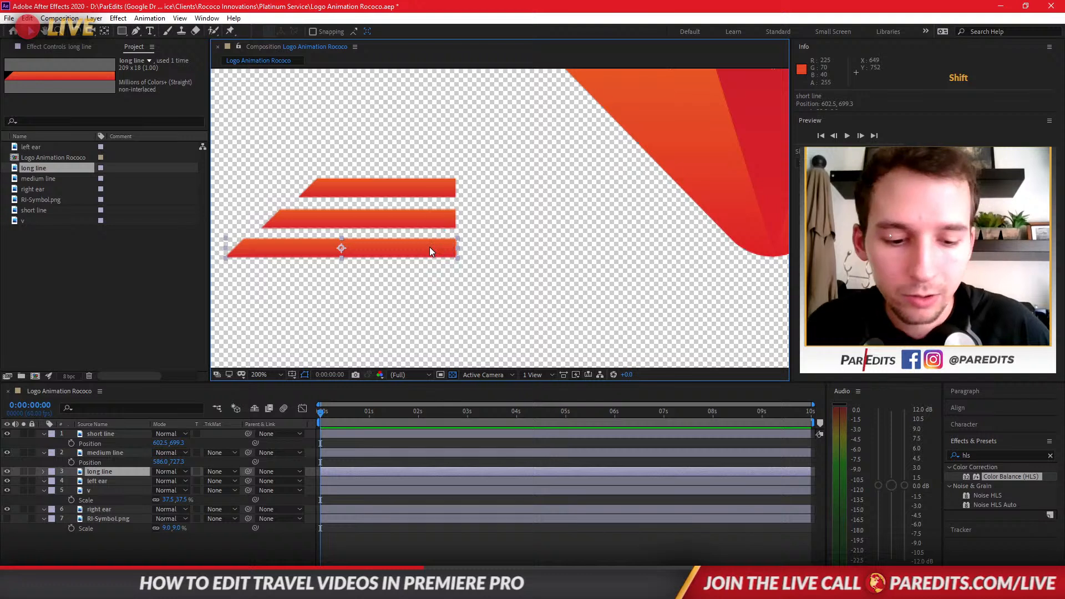
left_click(485, 226)
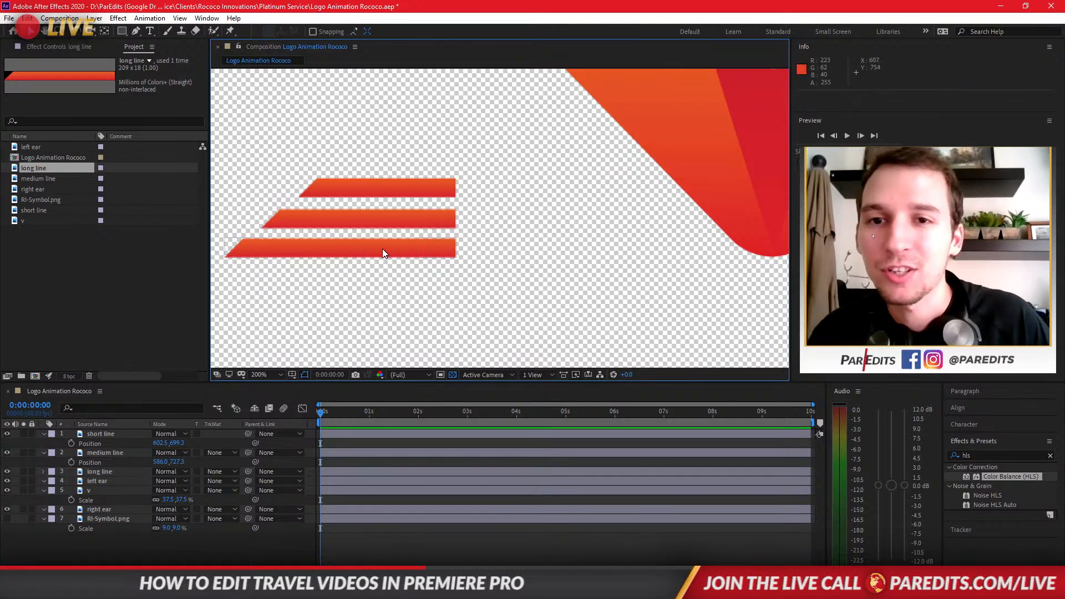
left_click_drag(477, 258, 554, 250)
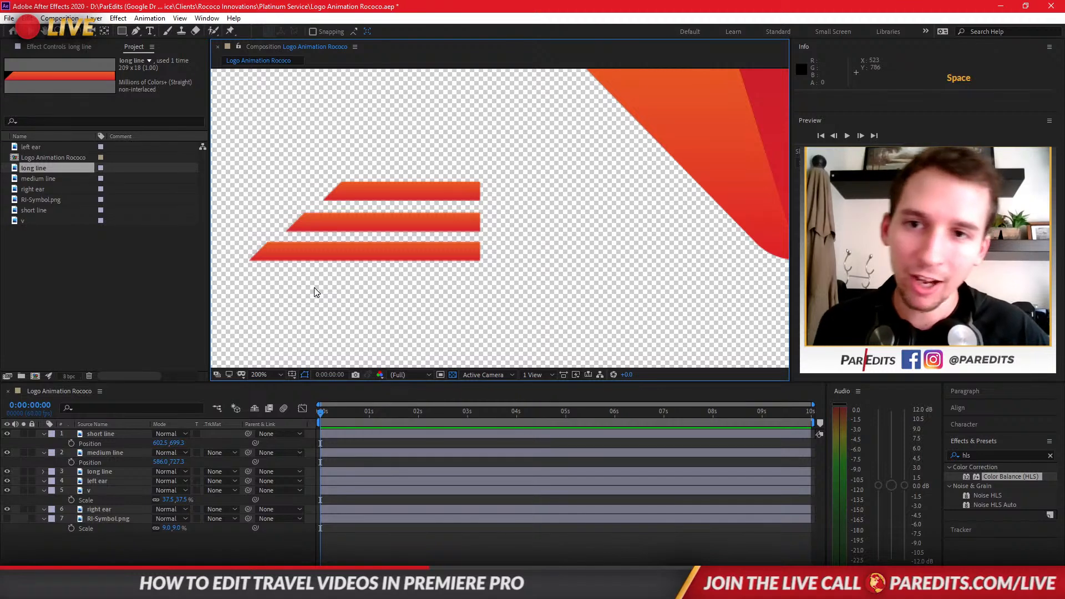
Move all three line layers left together, to X 497.5 for the short, 481 for the medium and 464.5 for the long line
left_click(324, 258)
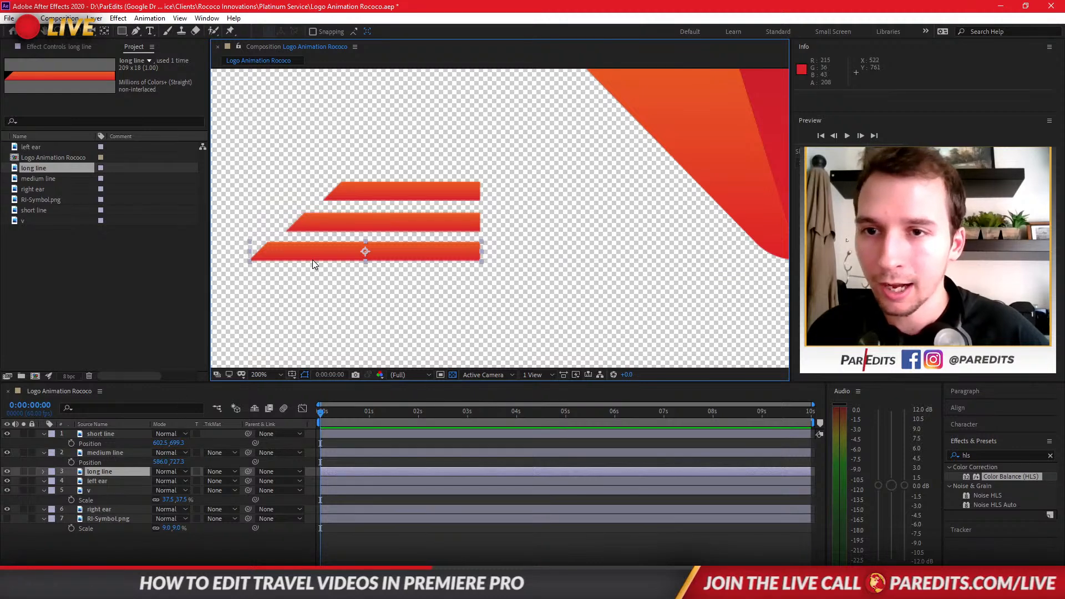
scroll(391, 299, "down", 2)
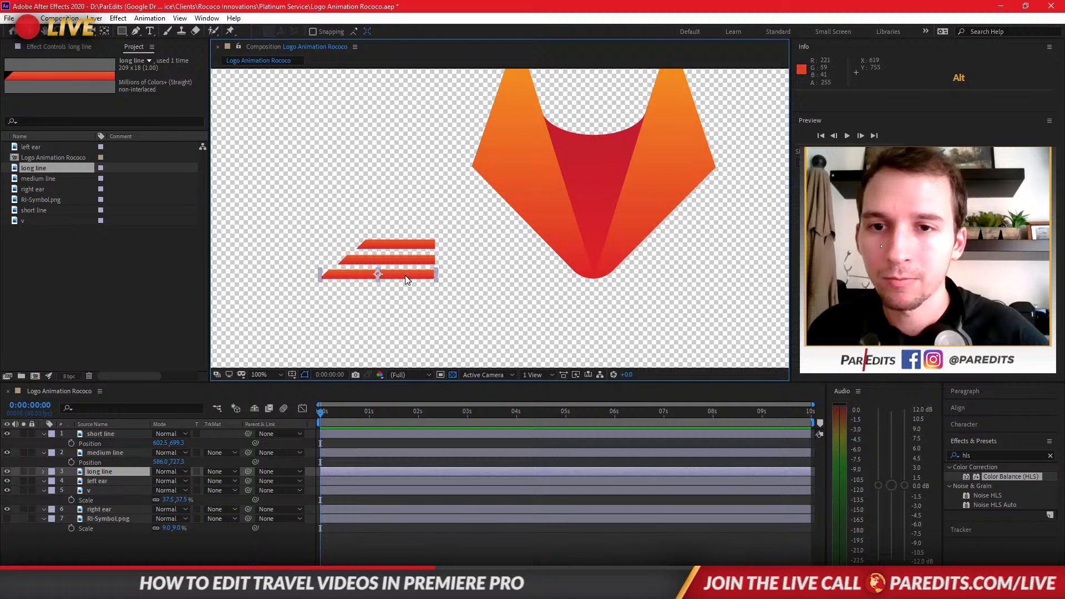
left_click(94, 433, "shift")
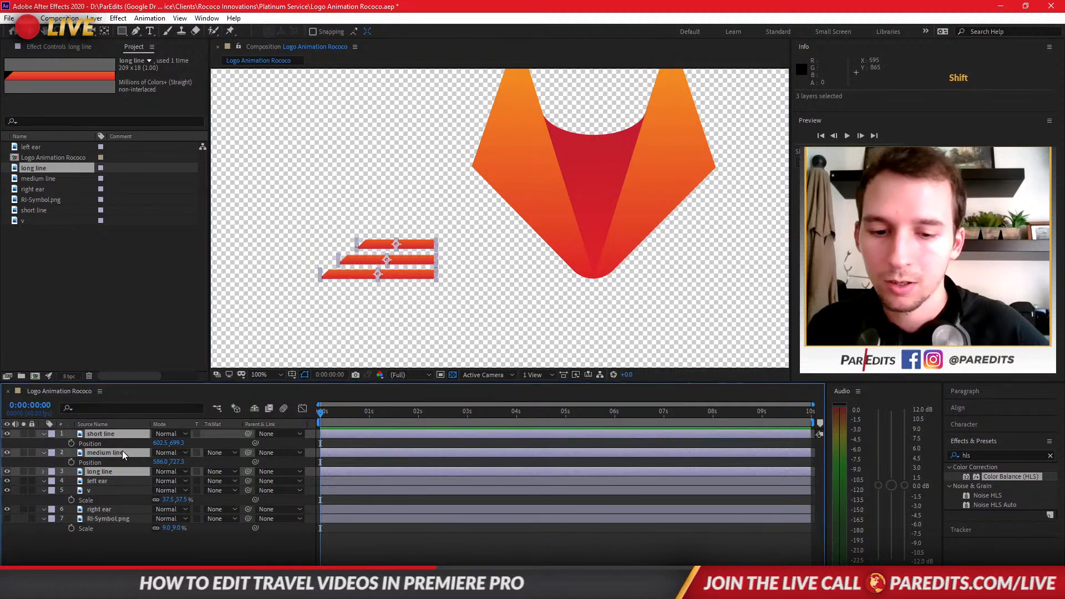
key("p")
left_click_drag(160, 443, 101, 443)
left_click(203, 462)
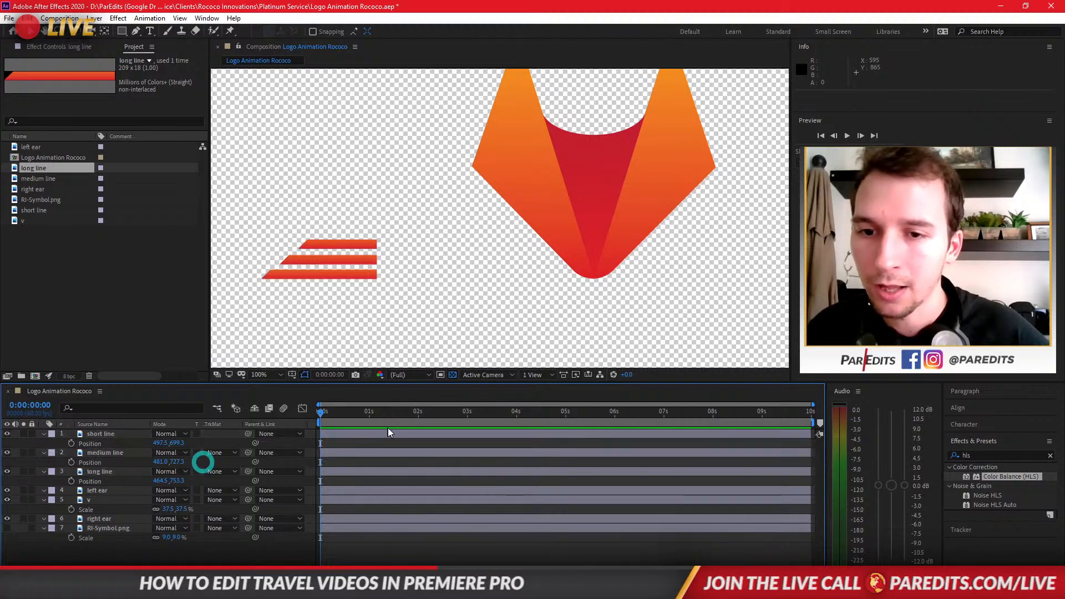
Set the opacity of the three line layers to 0% and keyframe it at the start of the composition
left_click(334, 434)
left_click(338, 471, "shift")
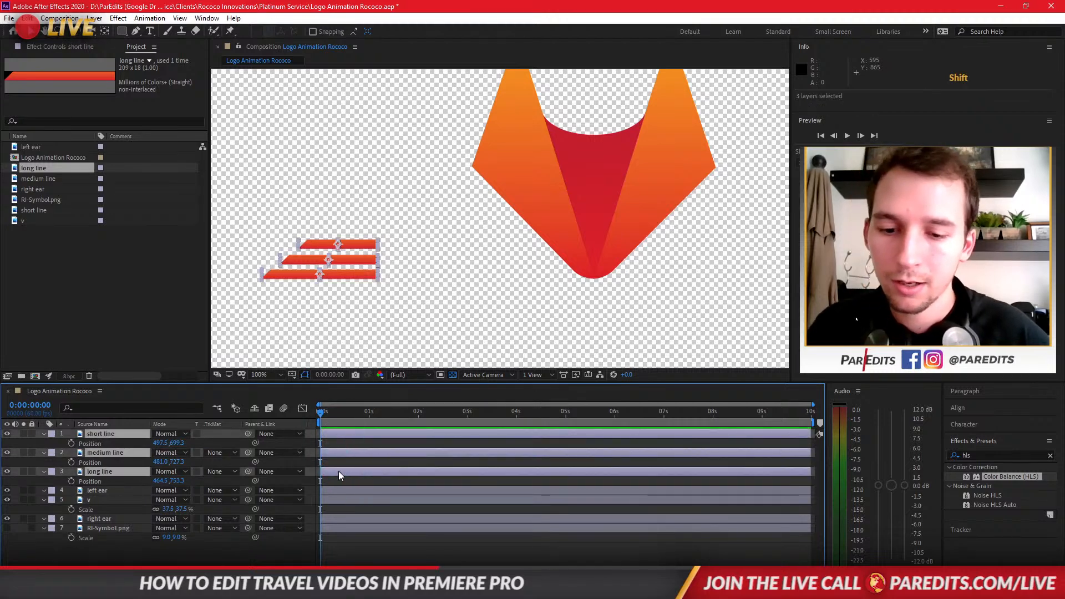
key("t")
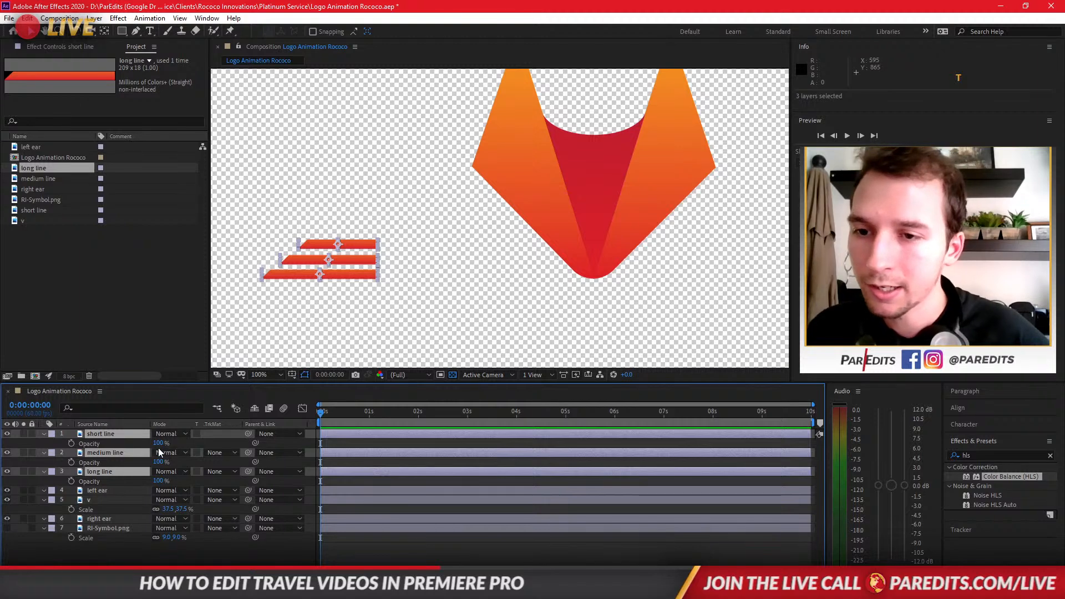
left_click_drag(157, 444, 105, 443)
left_click(71, 443)
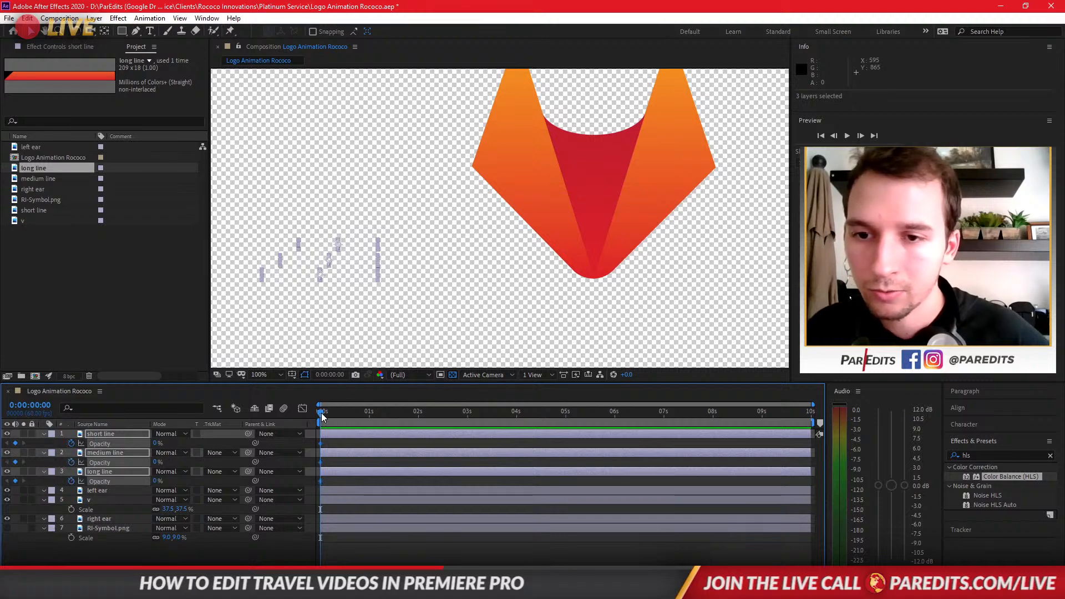
Keyframe the opacity of all three line layers at 100% at 0:00:01:00
left_click_drag(323, 413, 372, 422)
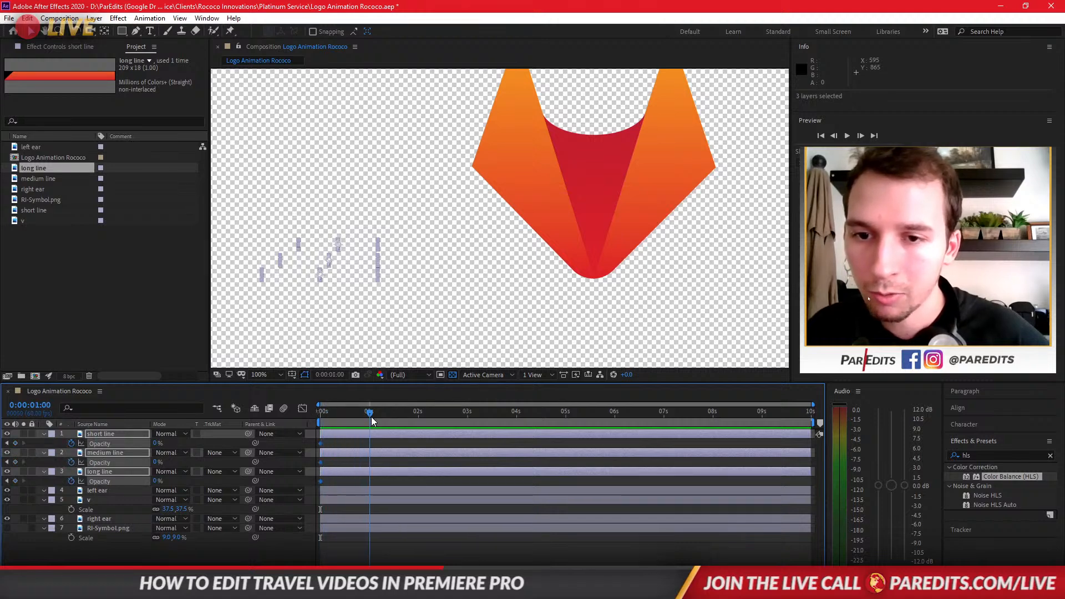
key("shift")
left_click(328, 424)
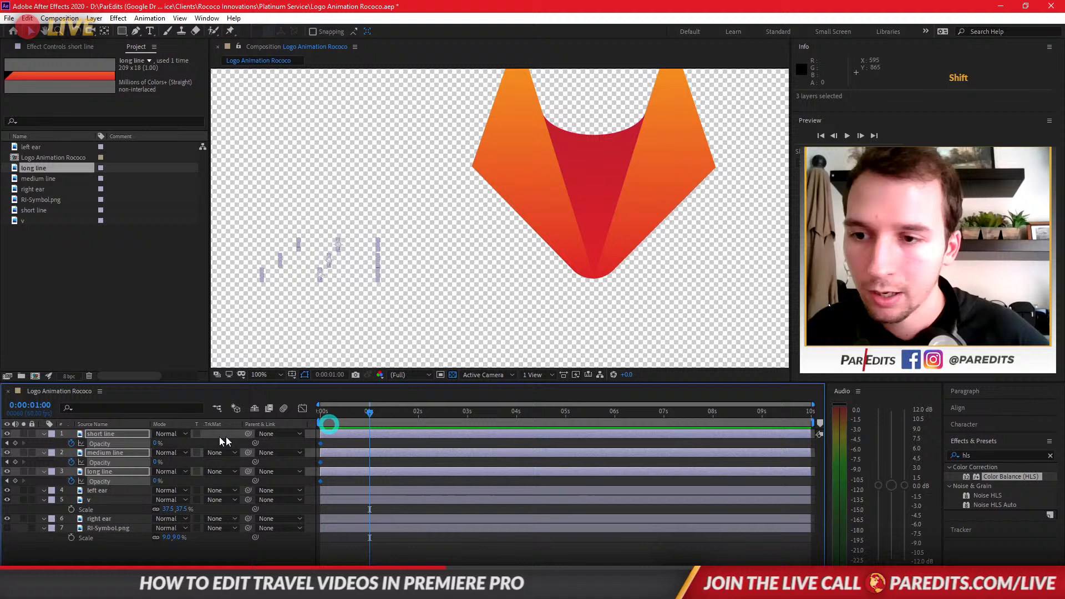
left_click(153, 443)
left_click(93, 423)
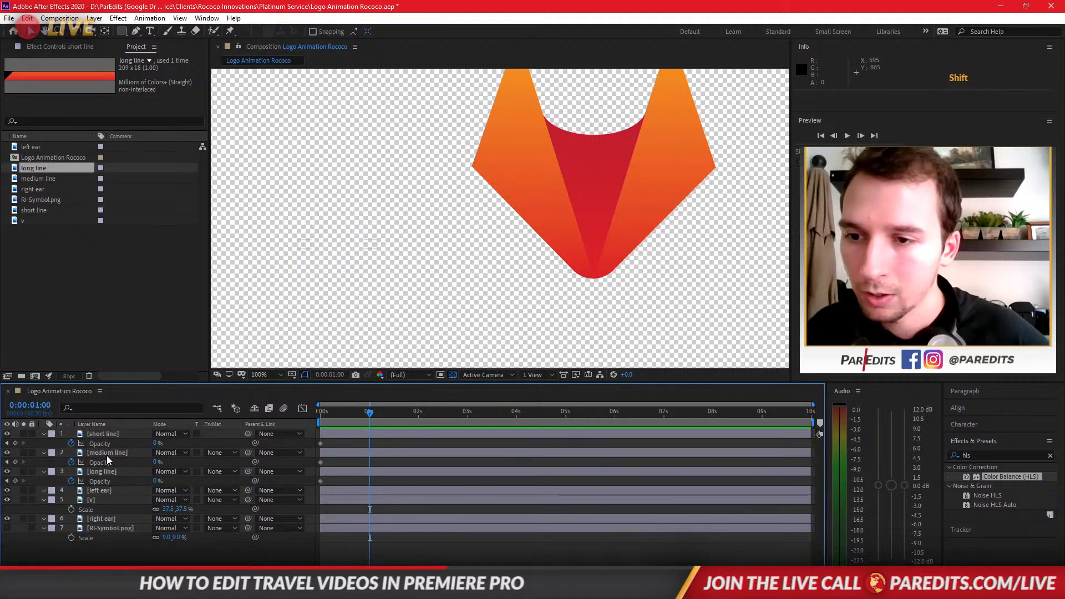
left_click(101, 433)
left_click(102, 472, "shift")
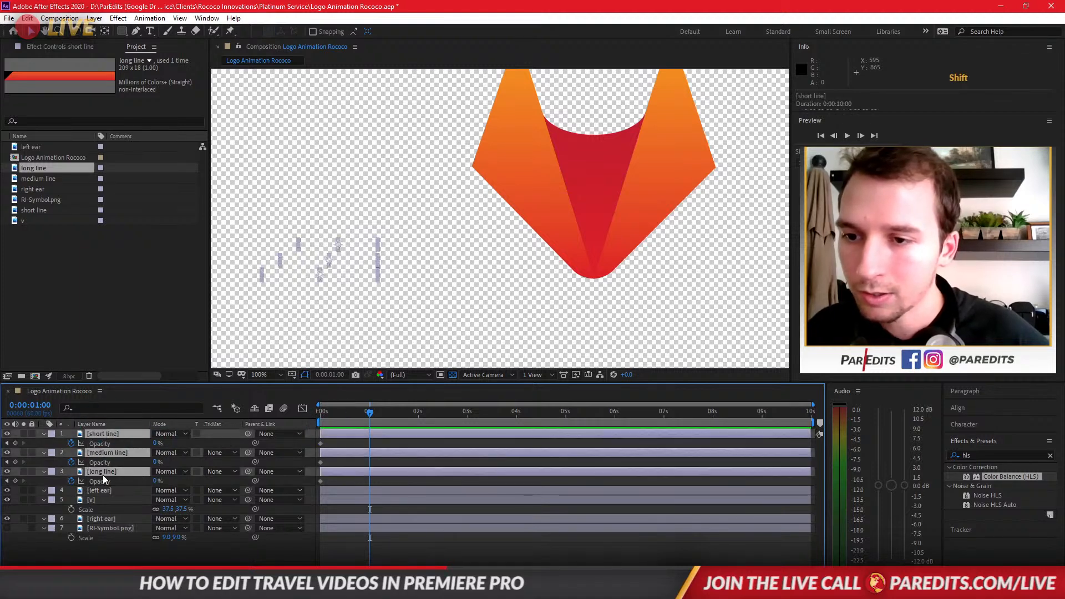
left_click(156, 444)
type("100")
key("Return")
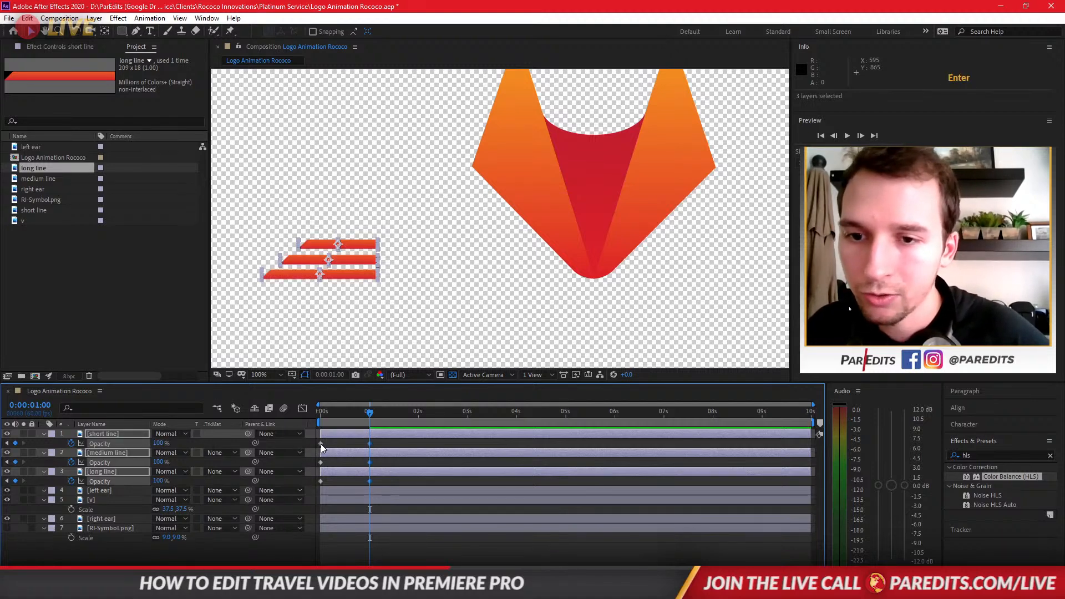
Stagger the fade-ins by delaying the first opacity keyframes of the medium line, to 0:00:00:14, and the short line further, and preview them
left_click_drag(320, 444, 335, 463)
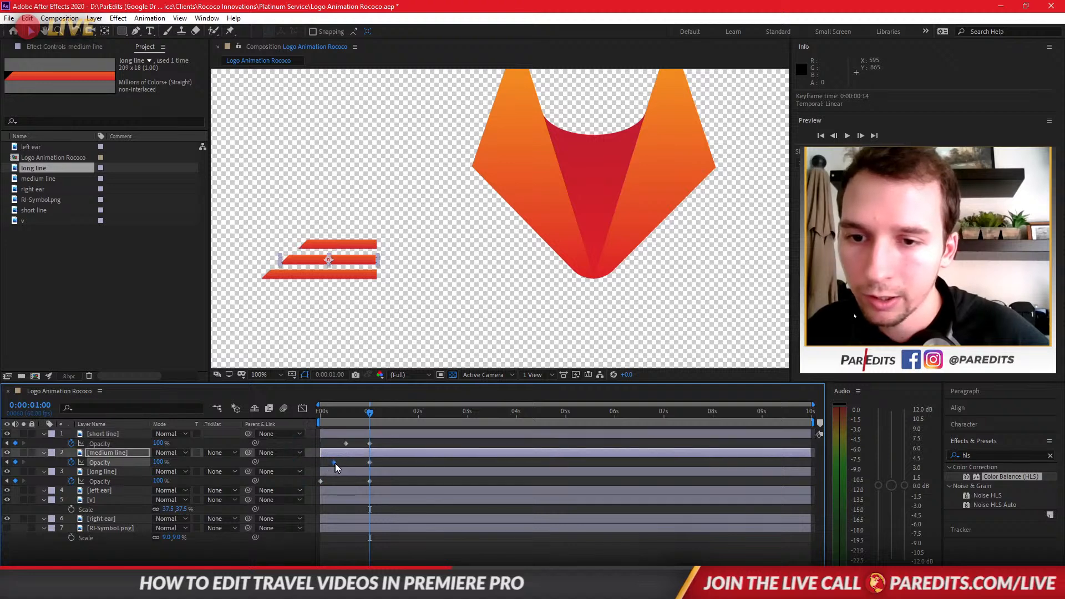
key("space")
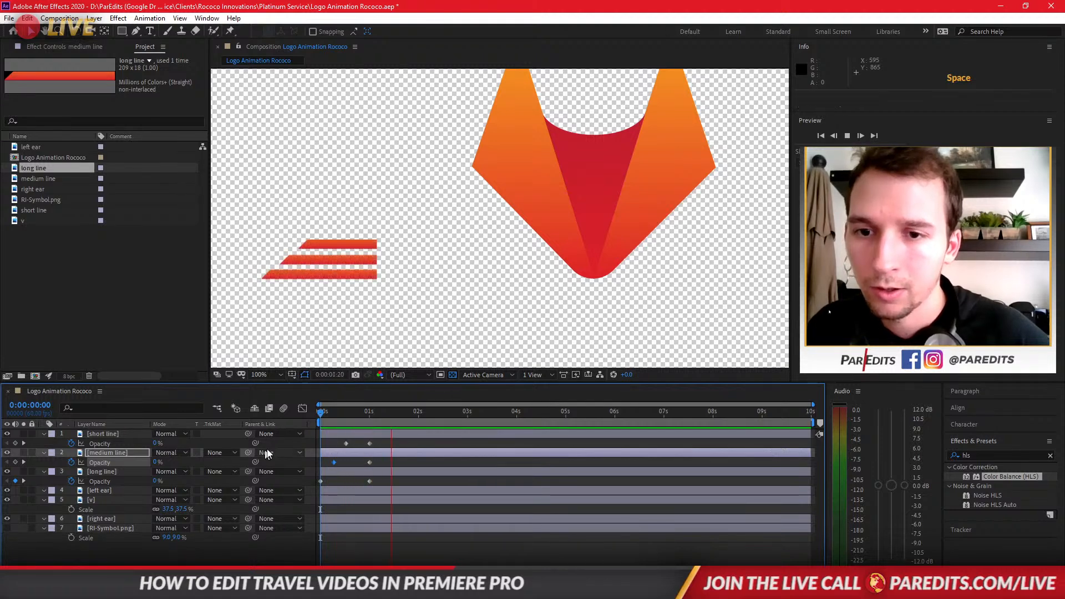
Animate the long line's position from 464.5, 753.3 at the start to 812.5, 753.3 beside the symbol at 0:00:00:58
left_click(345, 433)
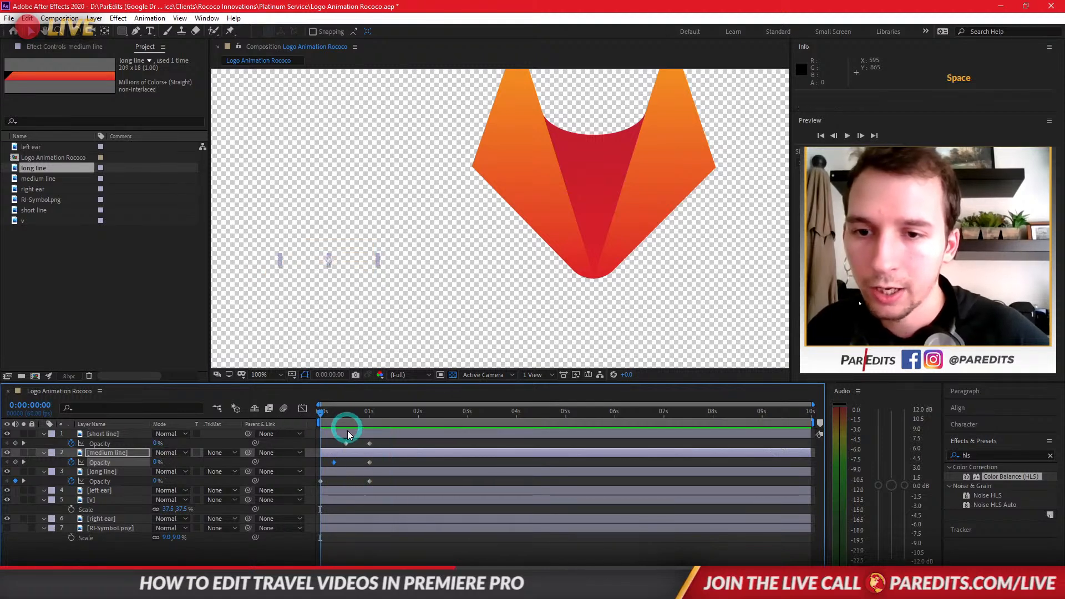
left_click(351, 469, "shift")
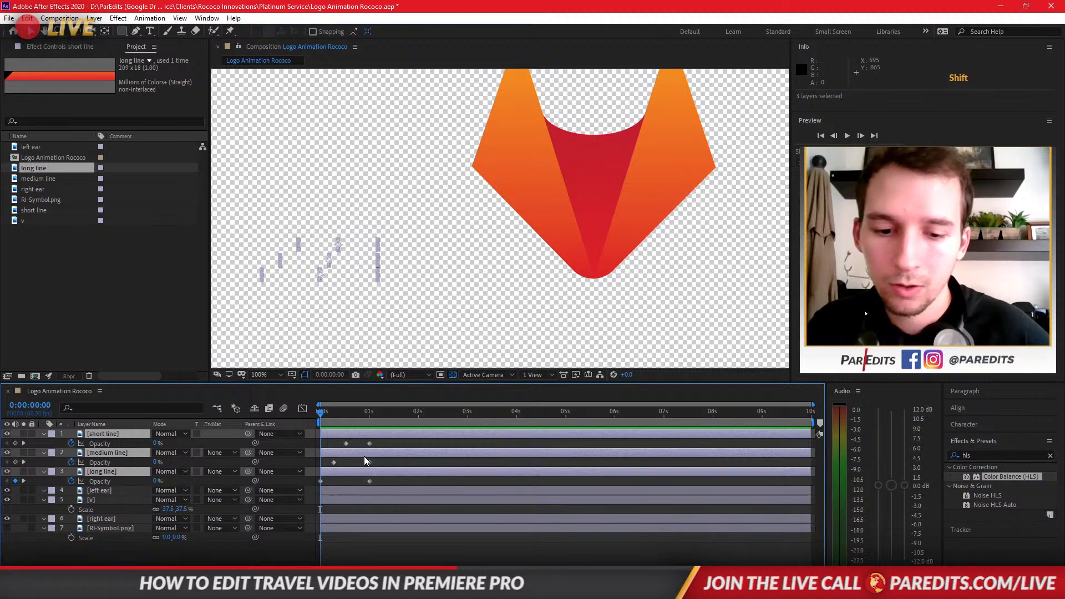
key("p")
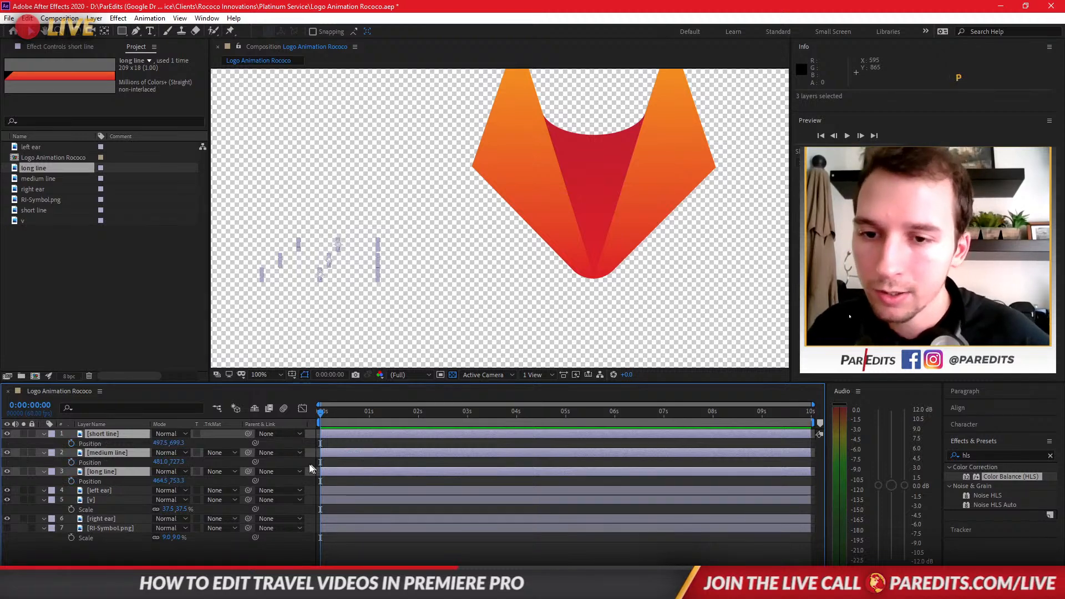
left_click(98, 473)
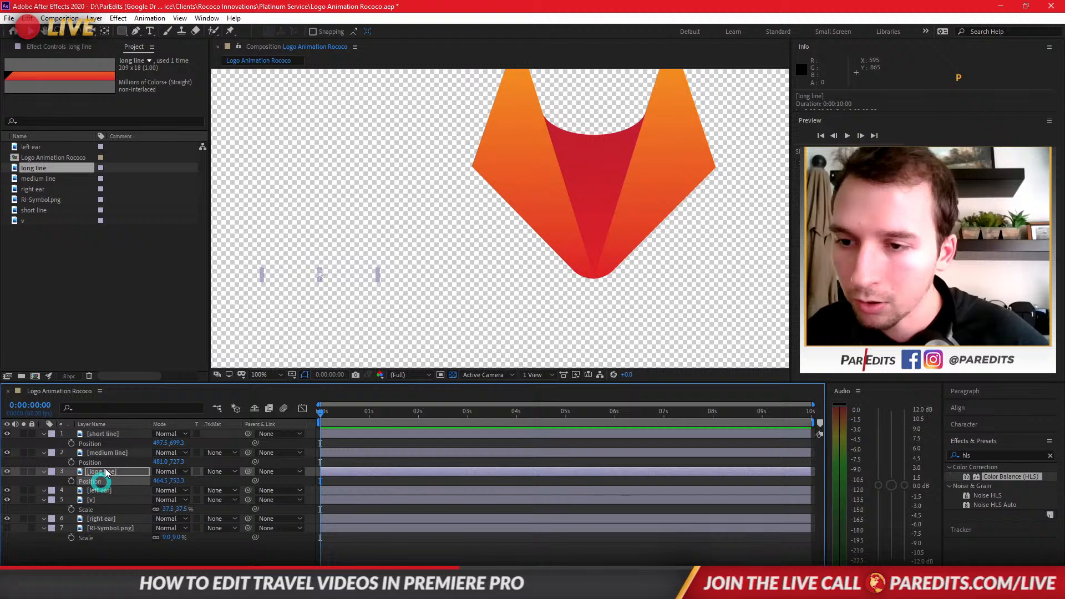
left_click(72, 480)
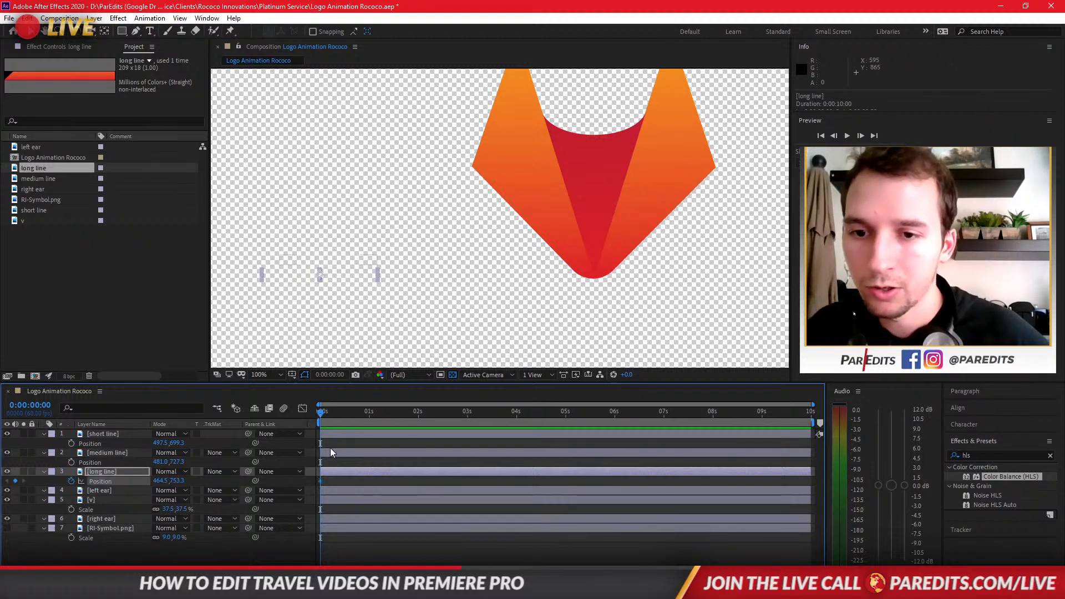
left_click_drag(319, 411, 369, 412)
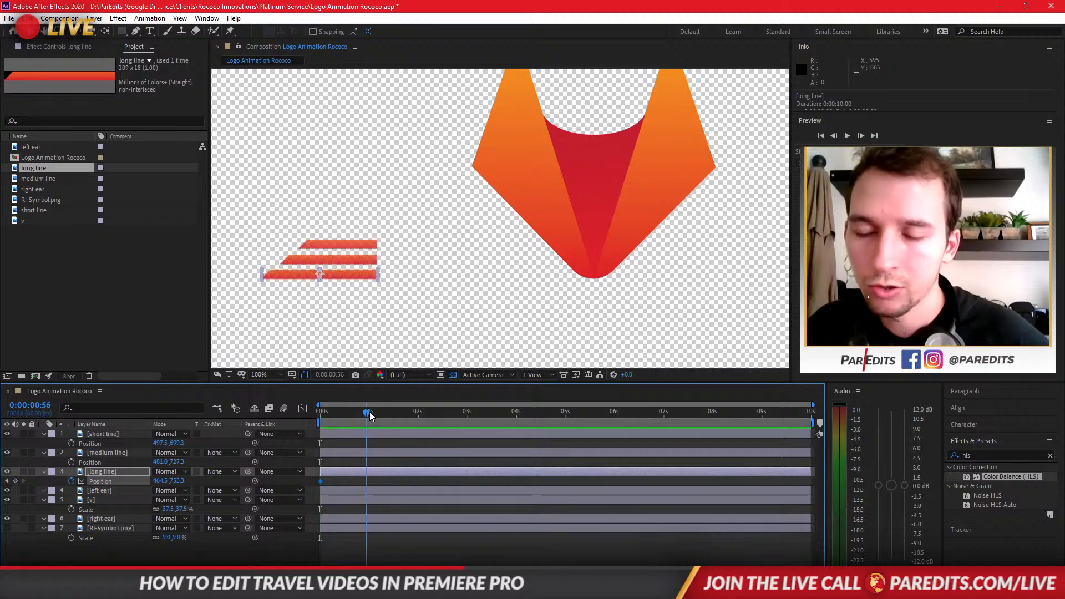
left_click_drag(369, 411, 371, 412)
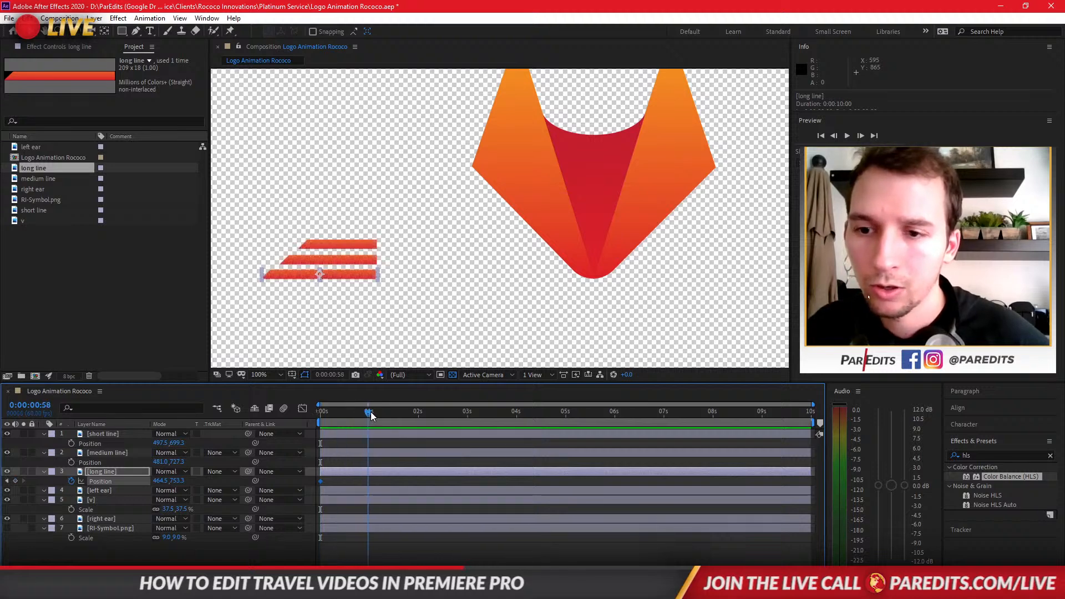
left_click_drag(159, 482, 335, 464)
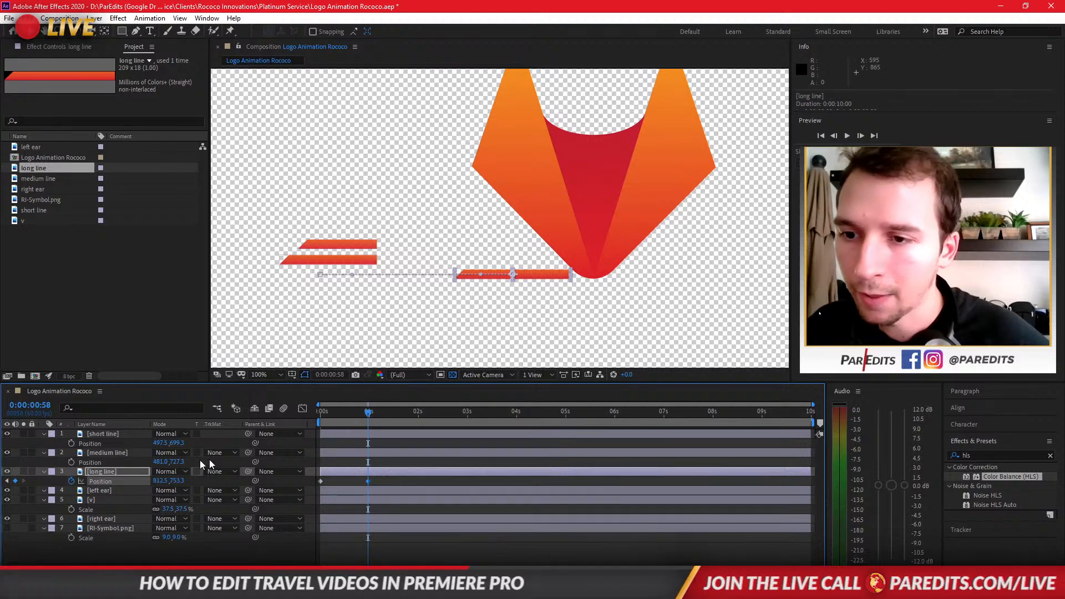
Animate the medium line's position from 481.0, 727.3 at the start to 826.0, 727.3 beside the symbol at 0:00:00:58
left_click(71, 462)
left_click_drag(368, 461, 334, 467)
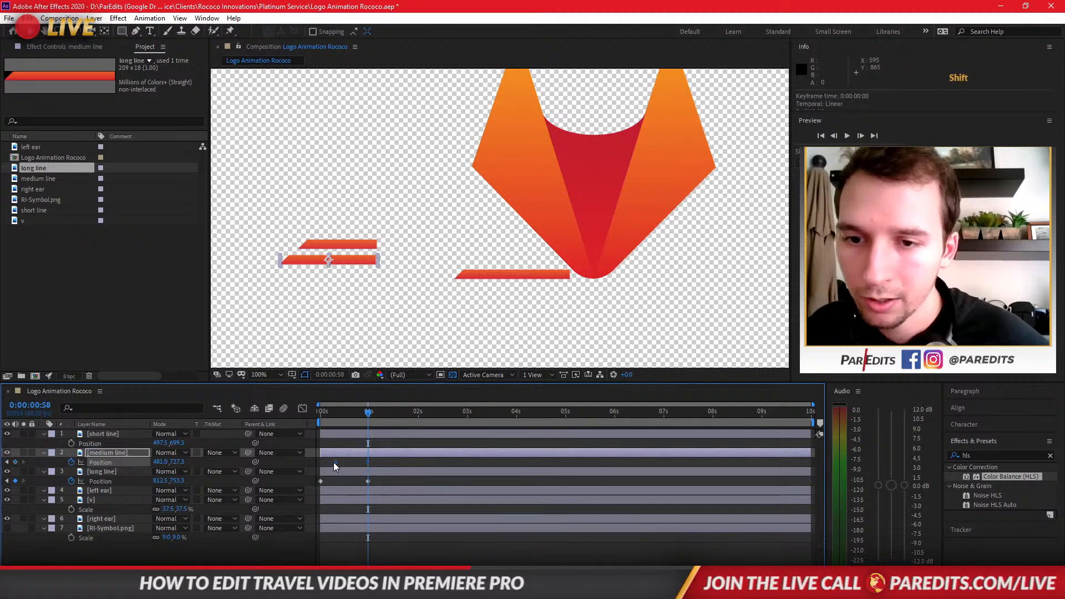
left_click_drag(160, 462, 331, 445)
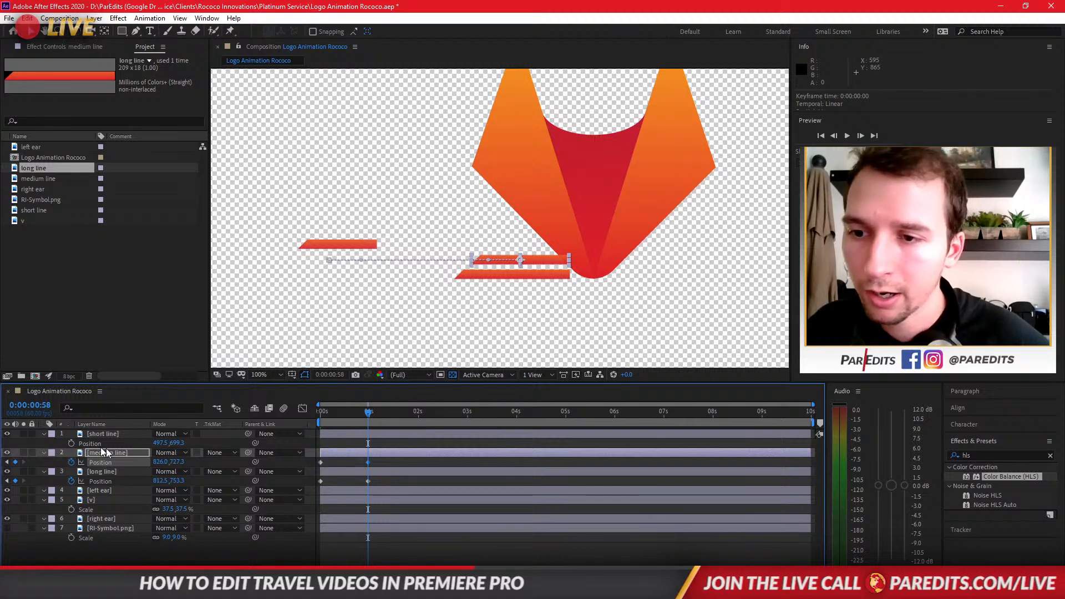
Animate the short line's position from 497.5, 699.3 at the start to 840.5, 699.3 at 0:00:00:58, and scrub through the motion
left_click(71, 444)
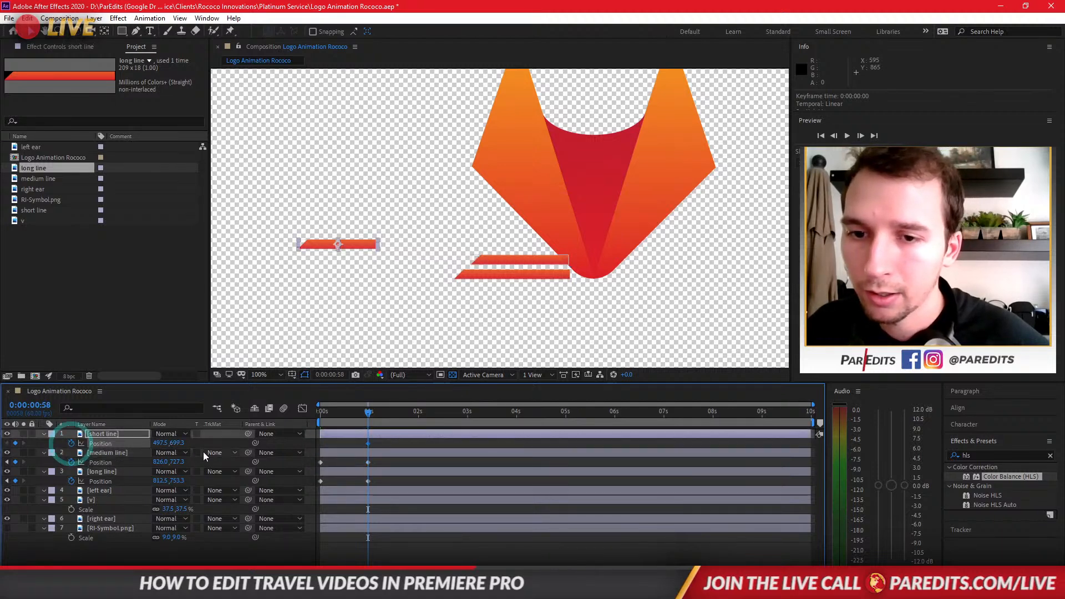
left_click_drag(368, 444, 329, 444)
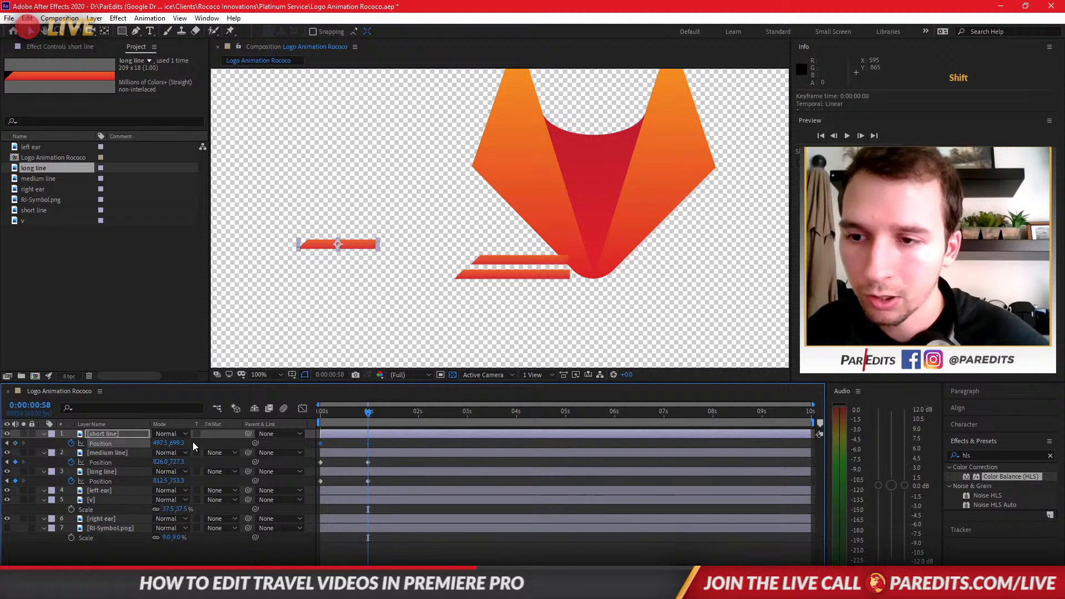
left_click_drag(162, 443, 338, 432)
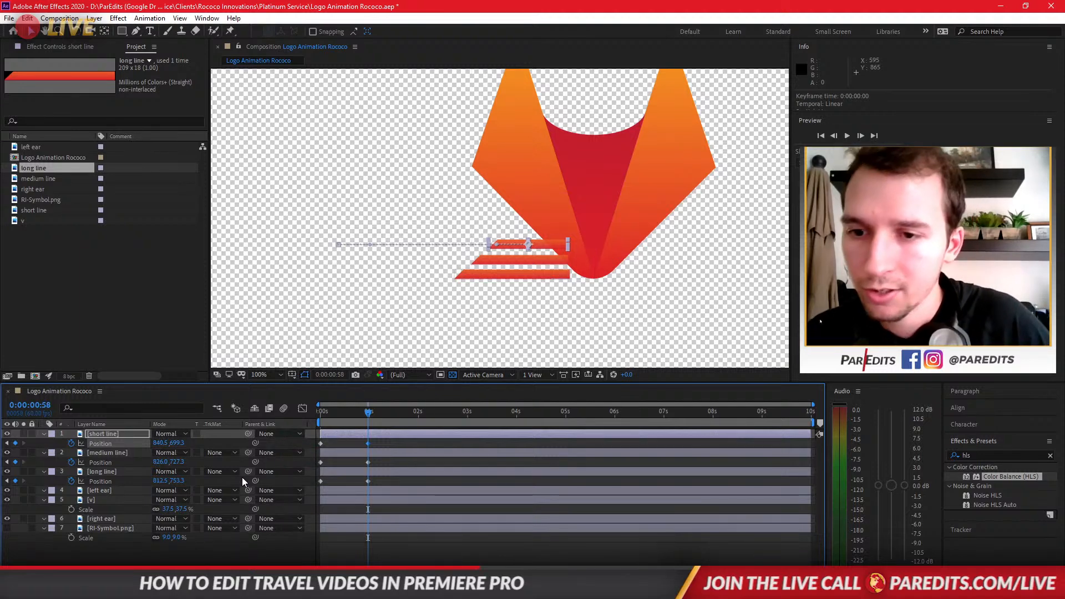
mouse_move(357, 415)
left_mouse_down()
mouse_move(331, 414)
mouse_move(360, 415)
mouse_move(346, 418)
left_mouse_up()
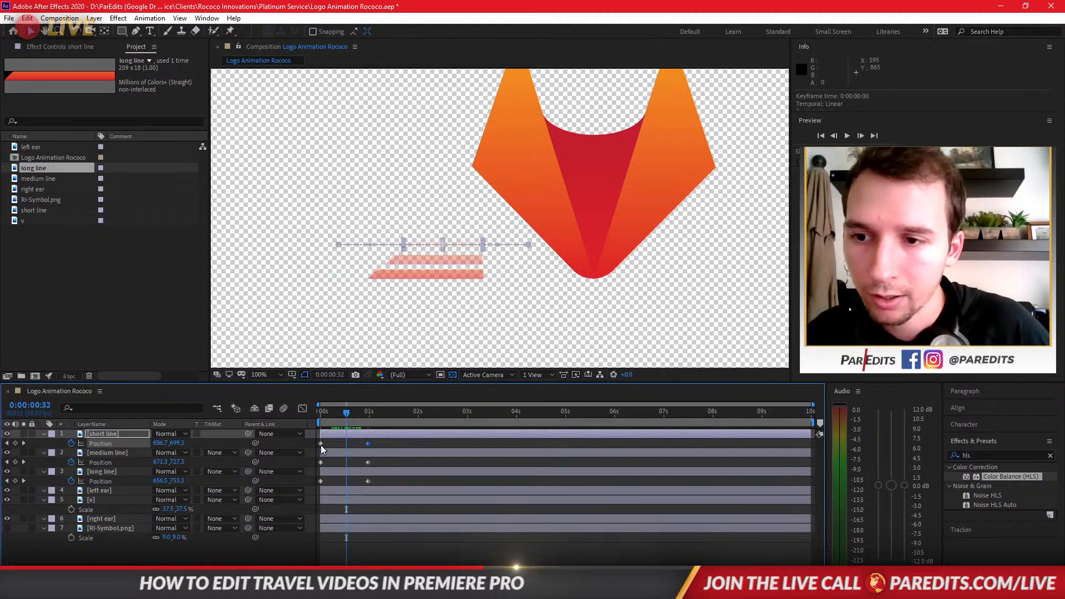
Align the first position keyframes of the short line and, at 0:00:00:16, the medium line with their opacity keyframes, and preview the animation
left_click(321, 443)
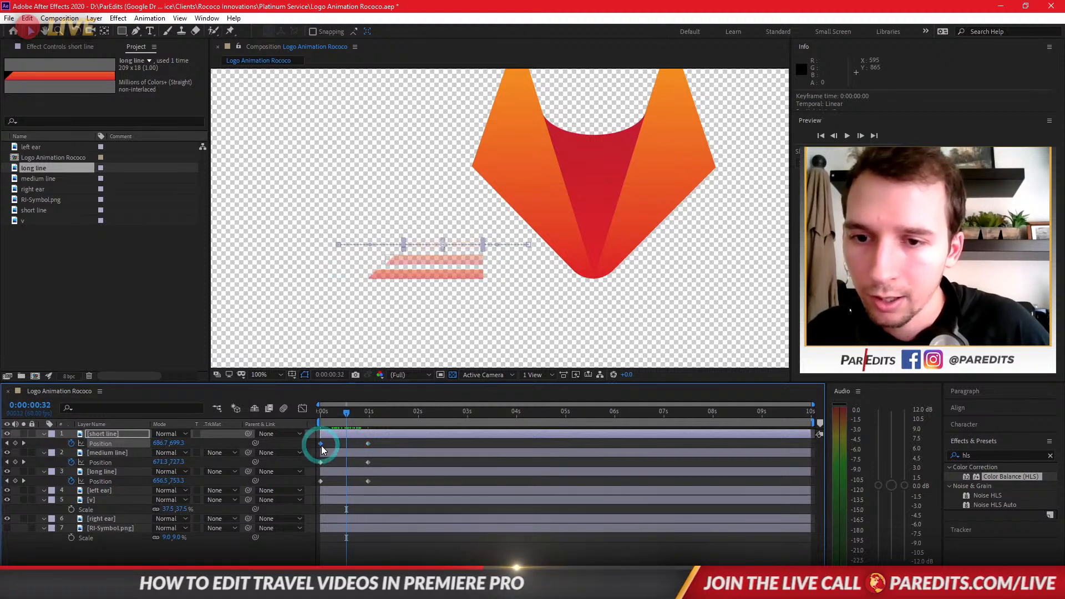
left_click(365, 437)
left_click(355, 472, "shift")
key("u")
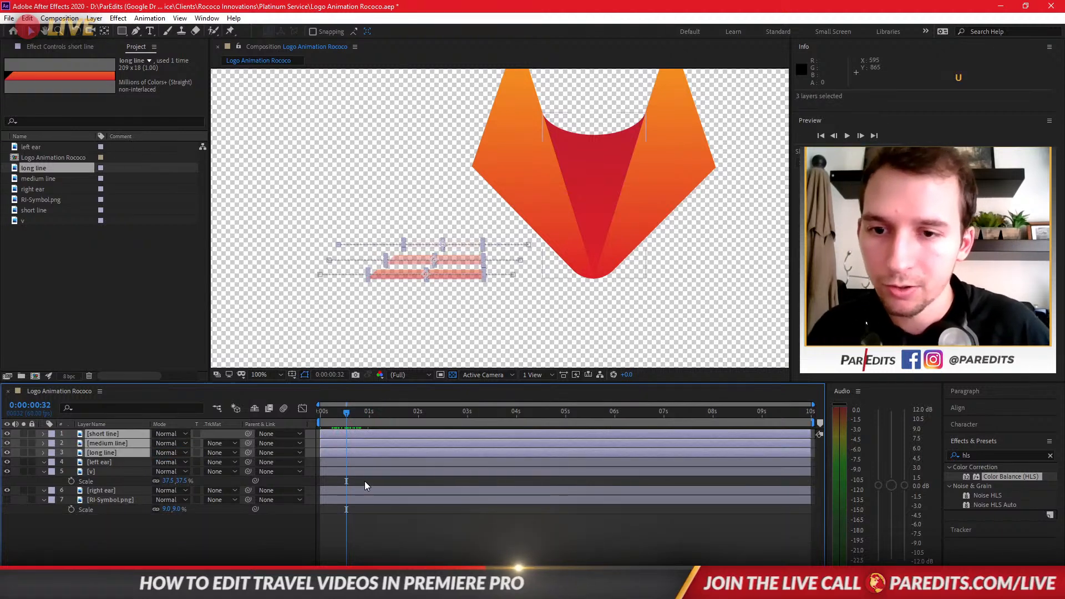
left_click(361, 458)
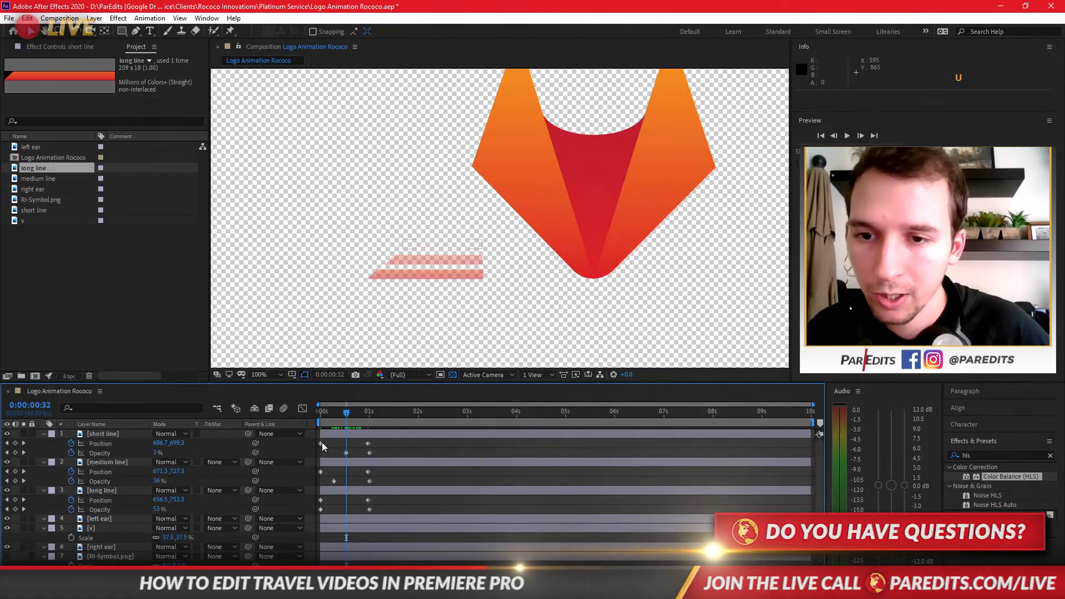
left_click_drag(320, 443, 333, 471)
left_click_drag(332, 412, 314, 414)
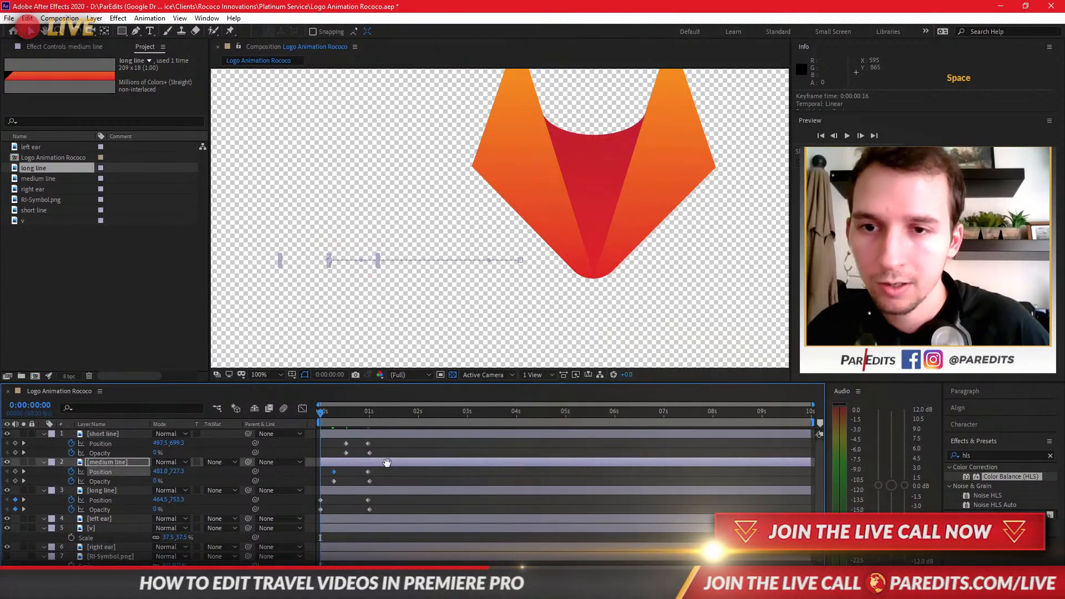
key("space")
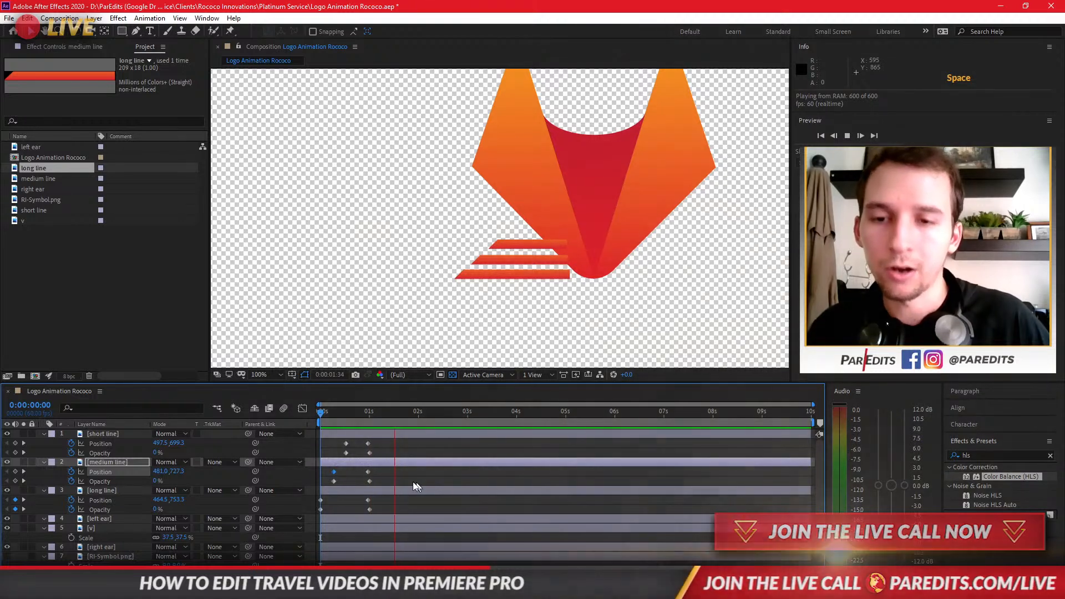
key("space")
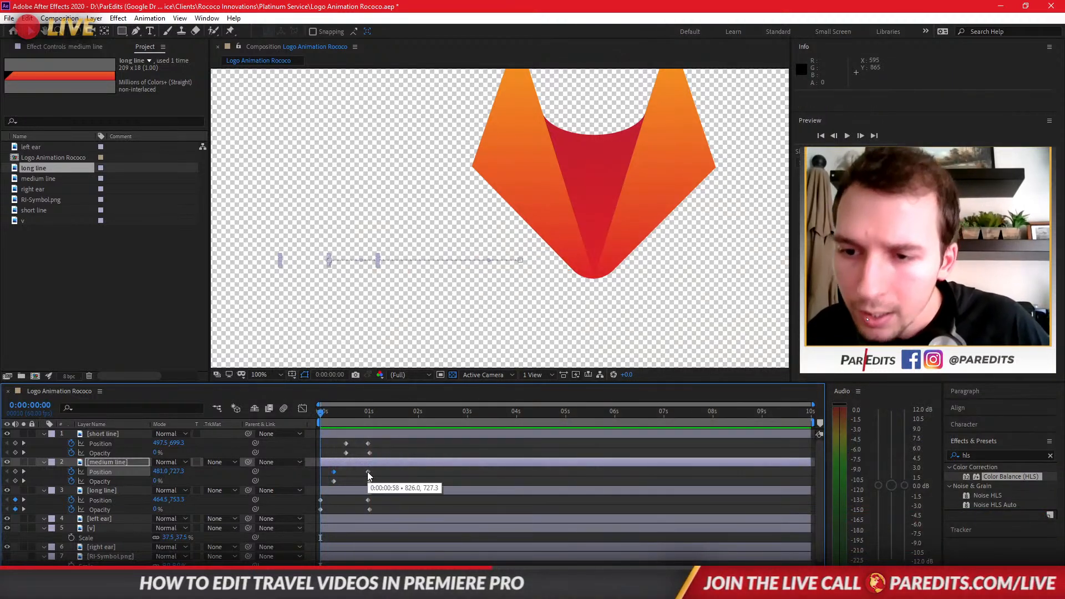
Move the last position keyframes of all three line layers to 0:00:01:00, in line with their opacity keyframes
left_click_drag(368, 472, 373, 444)
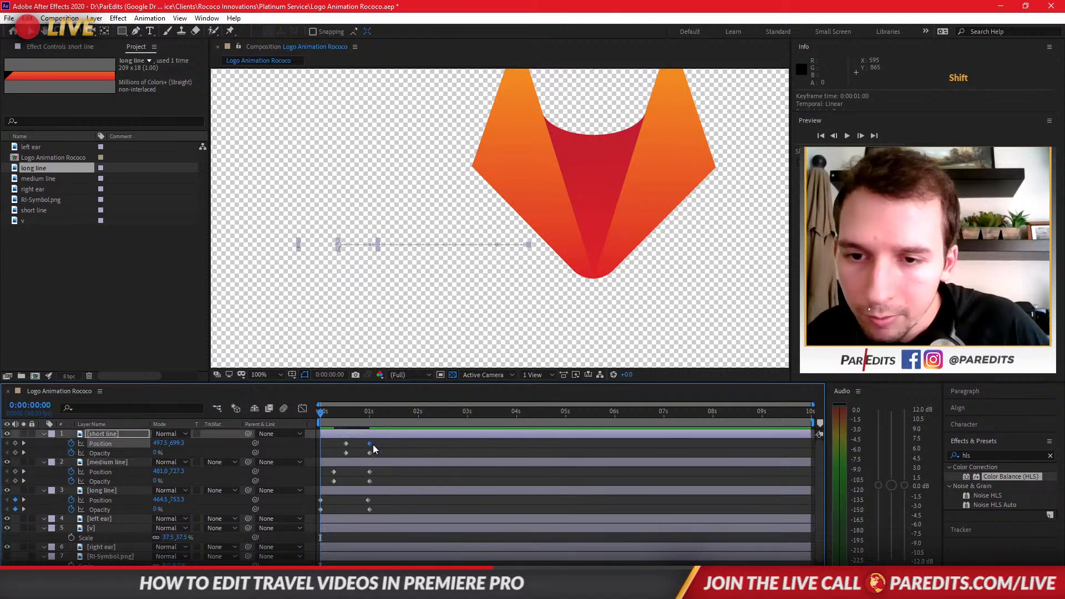
left_click_drag(367, 500, 370, 500)
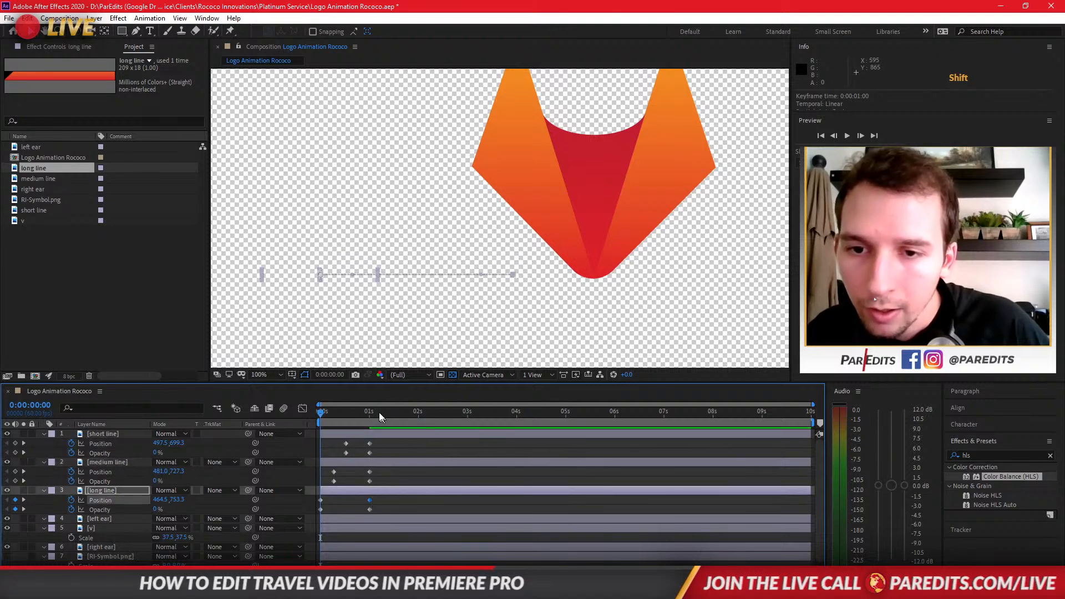
mouse_move(367, 413)
left_mouse_down()
mouse_move(352, 414)
mouse_move(370, 417)
left_mouse_up()
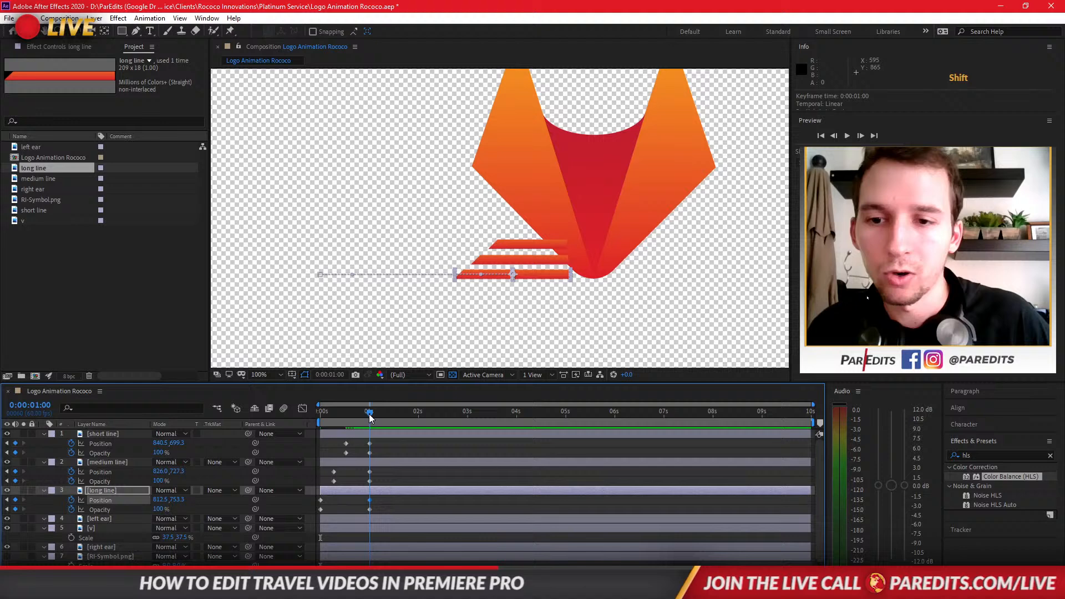
left_click(411, 471)
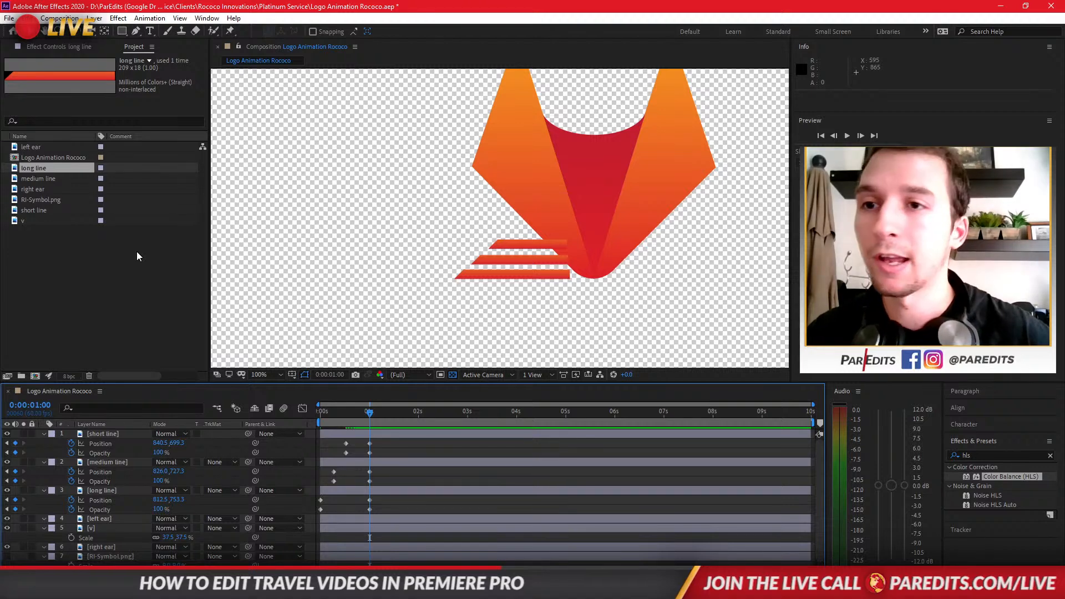
Collapse the expanded properties of all layers in the composition
left_click(105, 434)
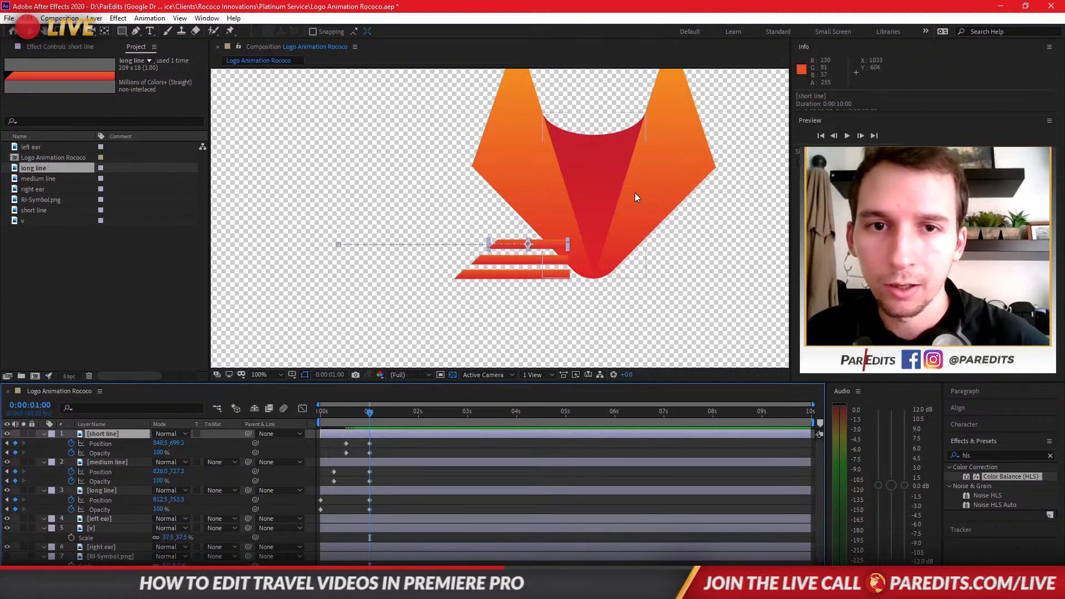
scroll(116, 516, "down", 1)
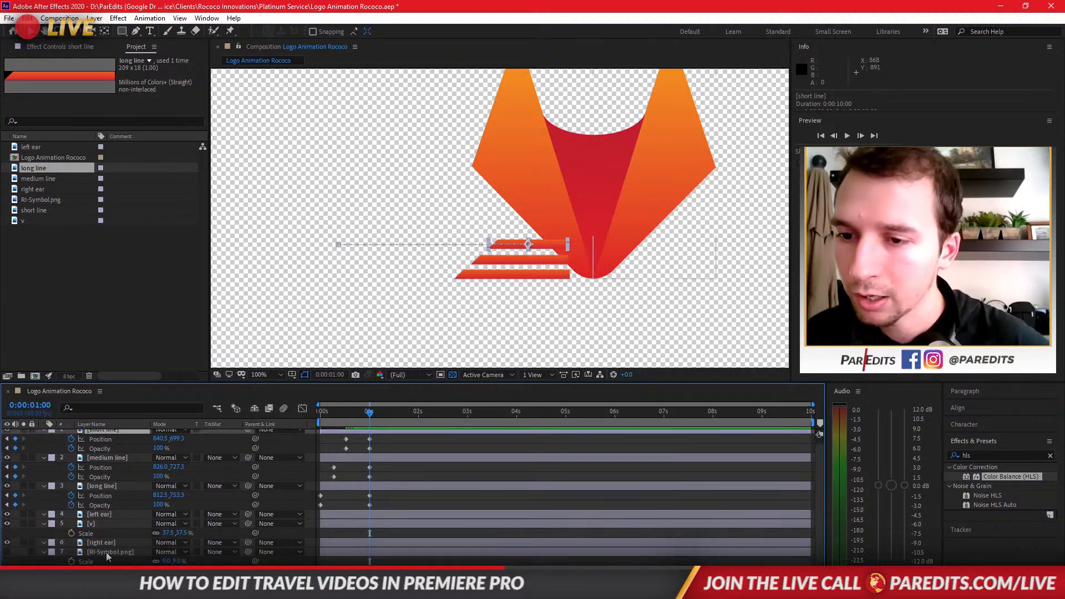
left_click(105, 514)
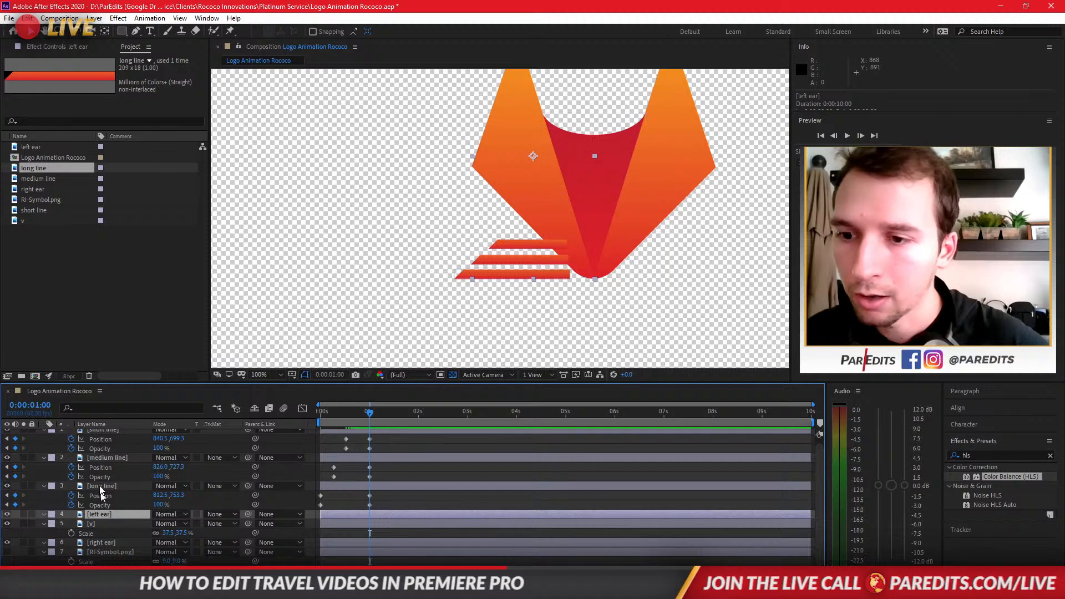
scroll(100, 451, "up", 1)
left_click(104, 433)
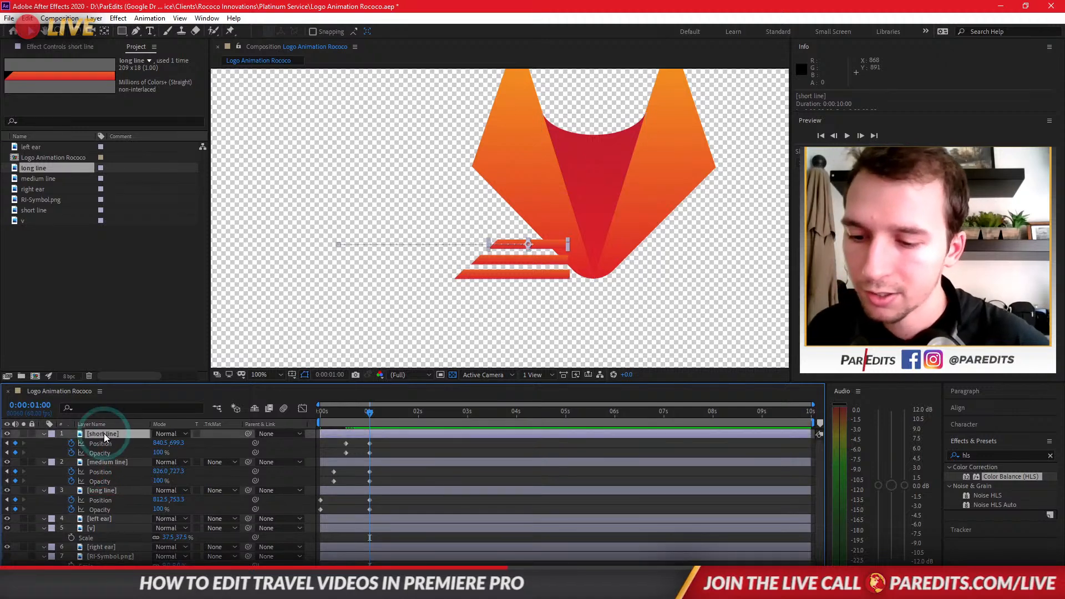
key("ctrl+a")
key("u")
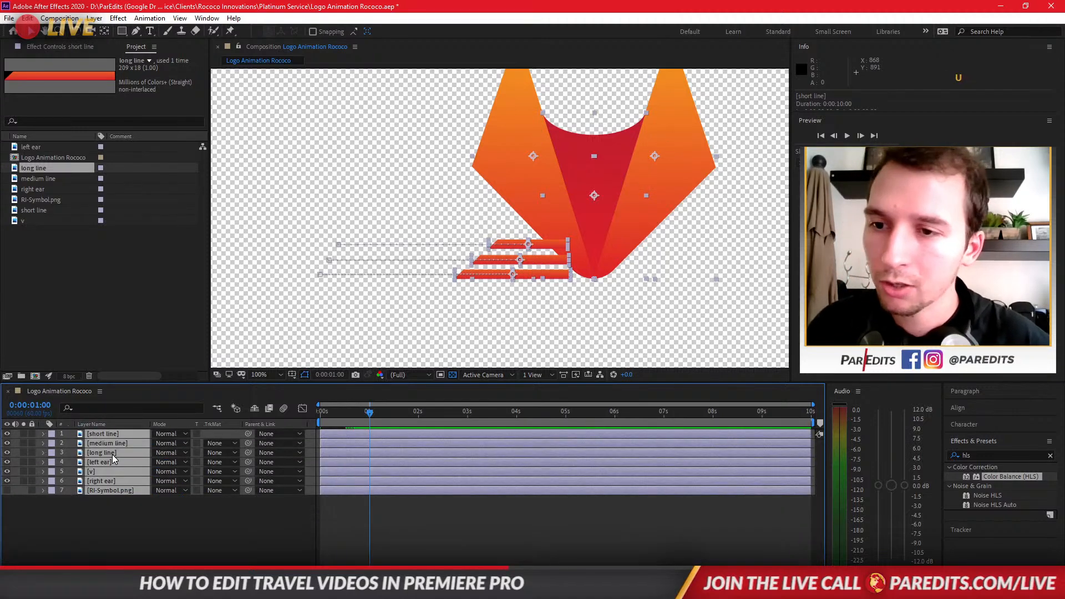
left_click(127, 533)
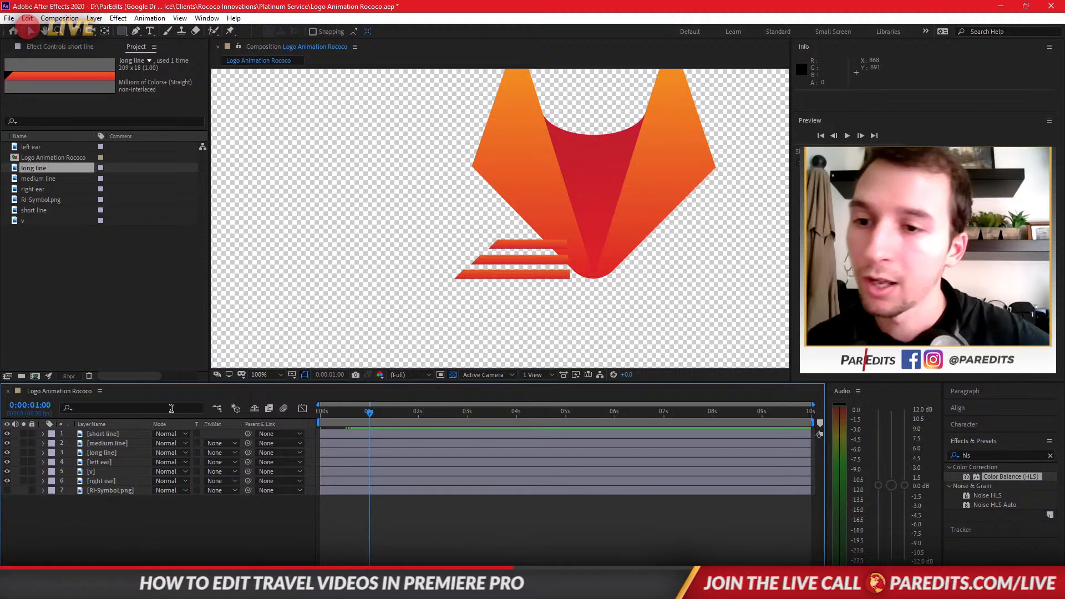
Hide the short line, medium line, left ear and v layers
left_click(99, 433)
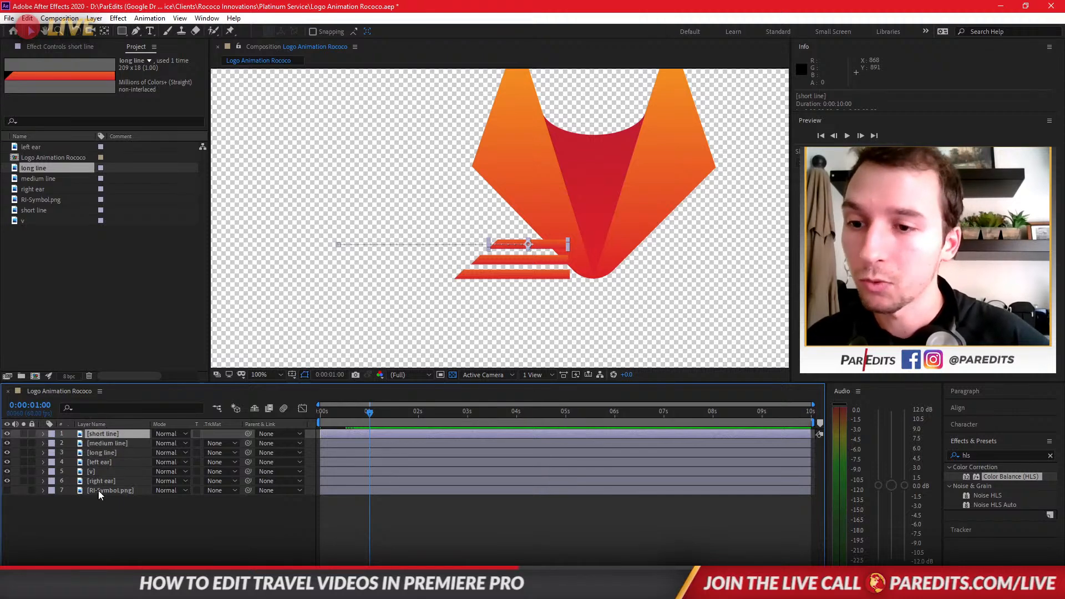
left_click_drag(7, 434, 10, 448)
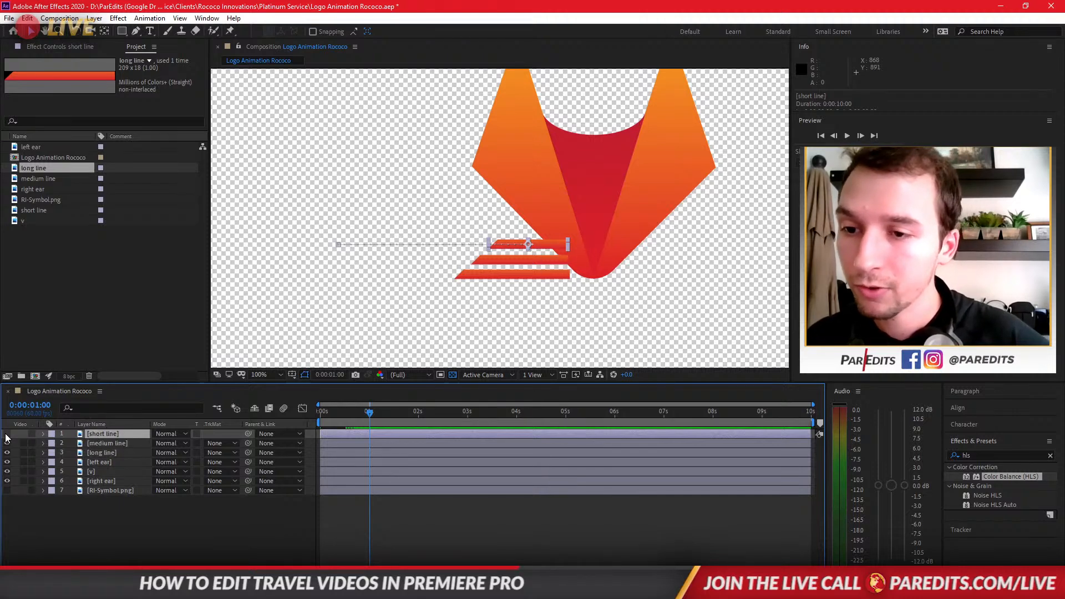
left_click(7, 462)
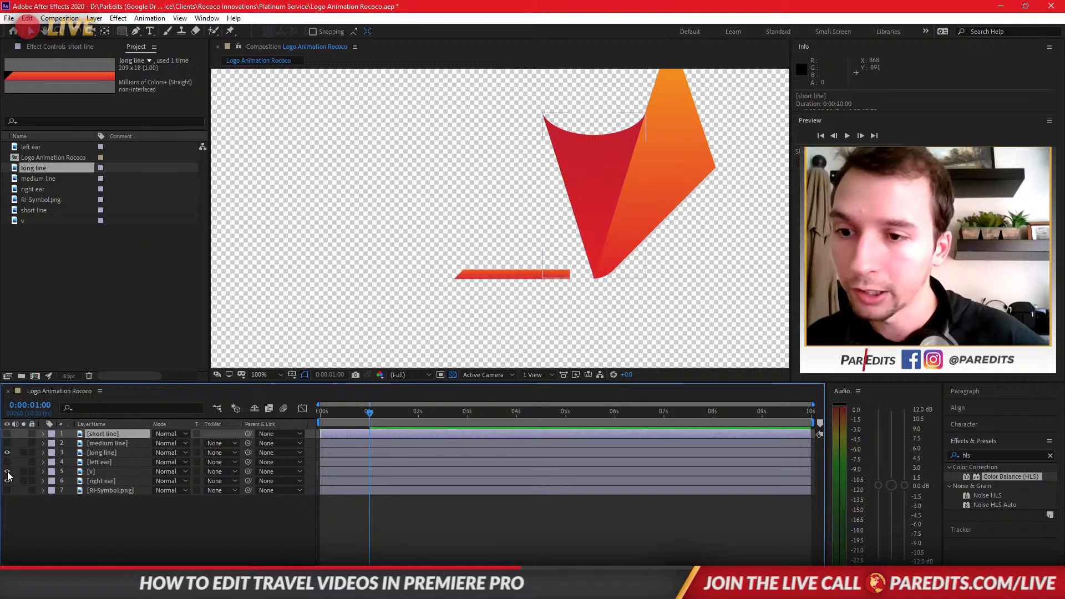
left_click(7, 471)
Auto-trace the right ear layer's alpha channel on the current frame to create its mask
left_click(95, 481)
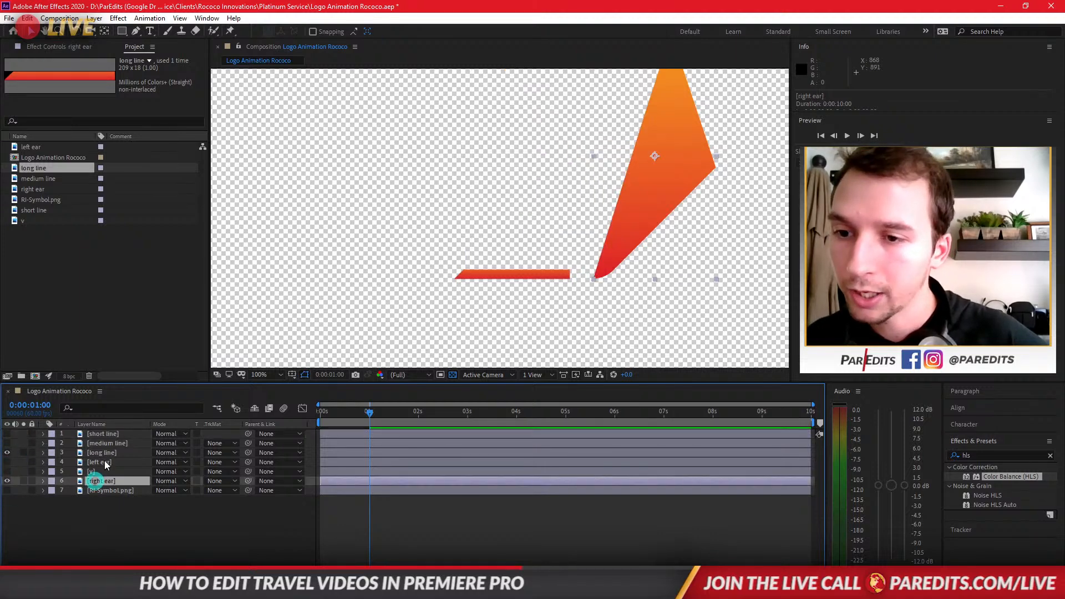
left_click(96, 18)
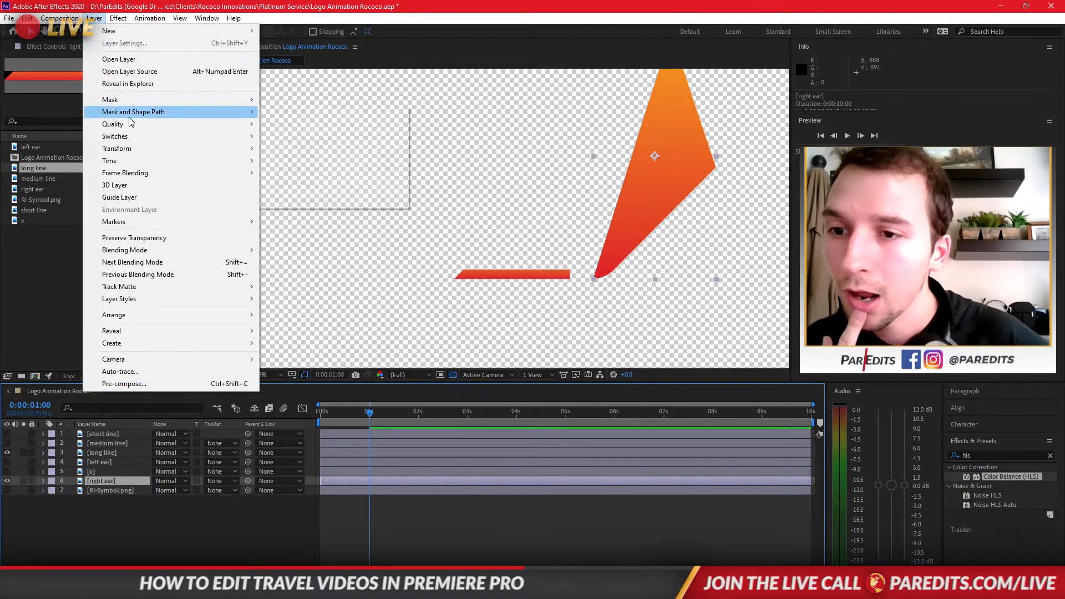
left_click(140, 371)
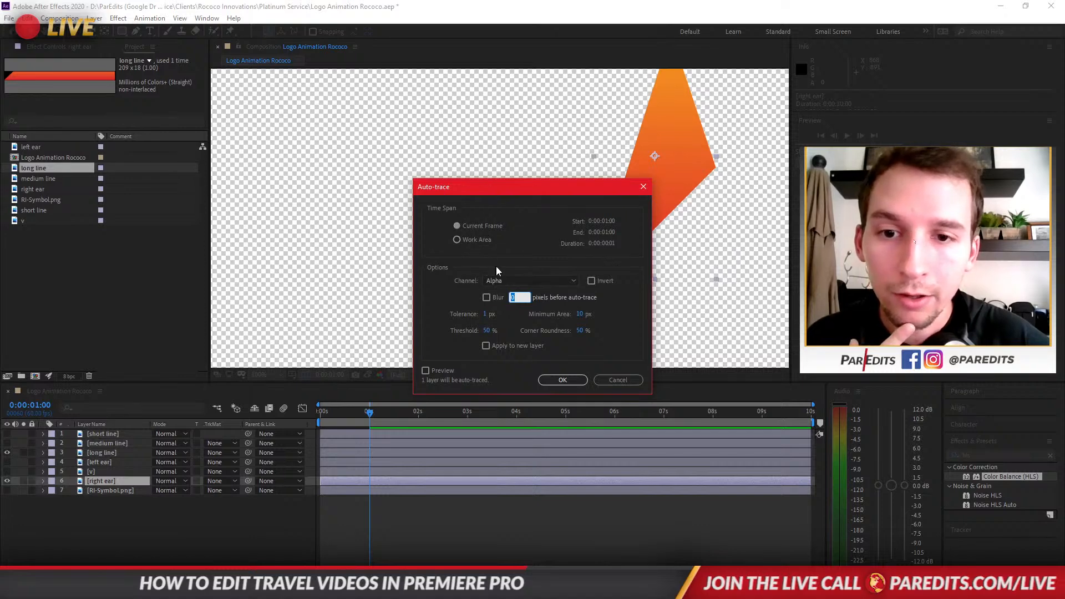
left_click(562, 380)
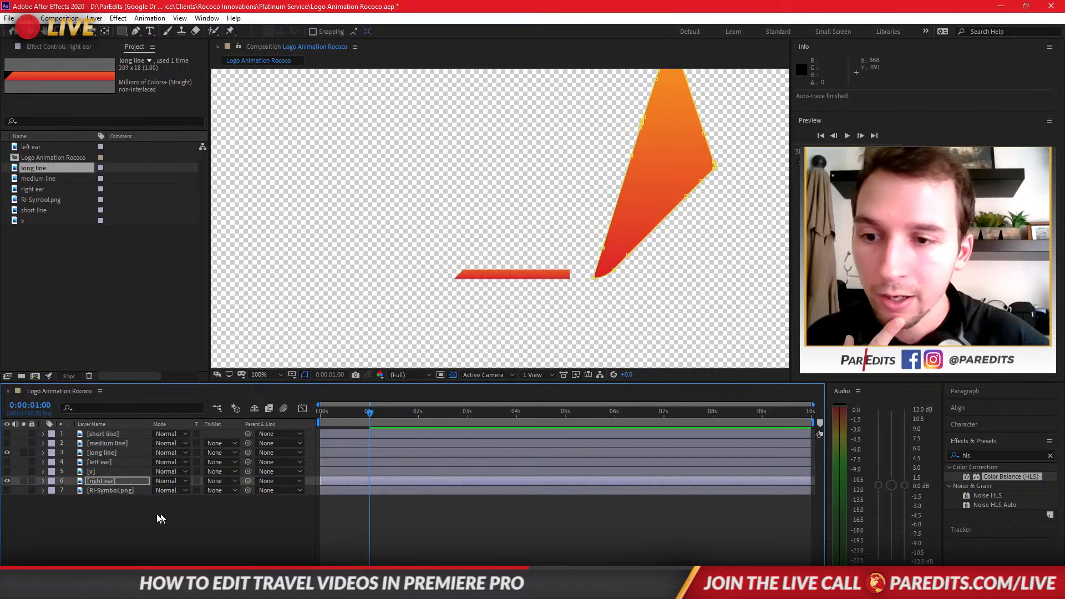
Reveal the traced mask on the right ear layer and rename it "Right Ear Mask"
left_click(101, 481)
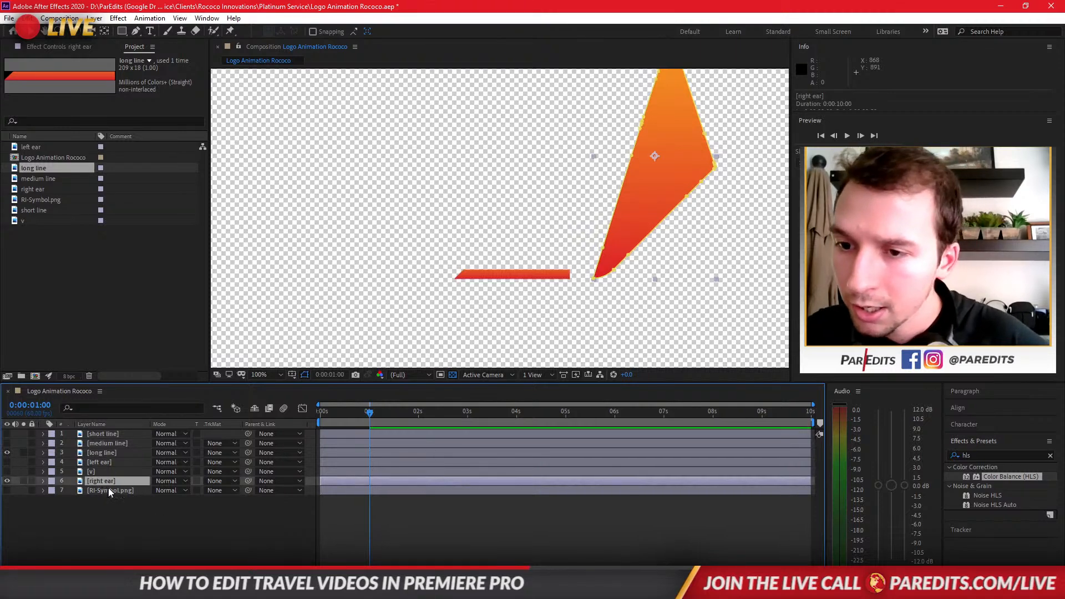
key("m")
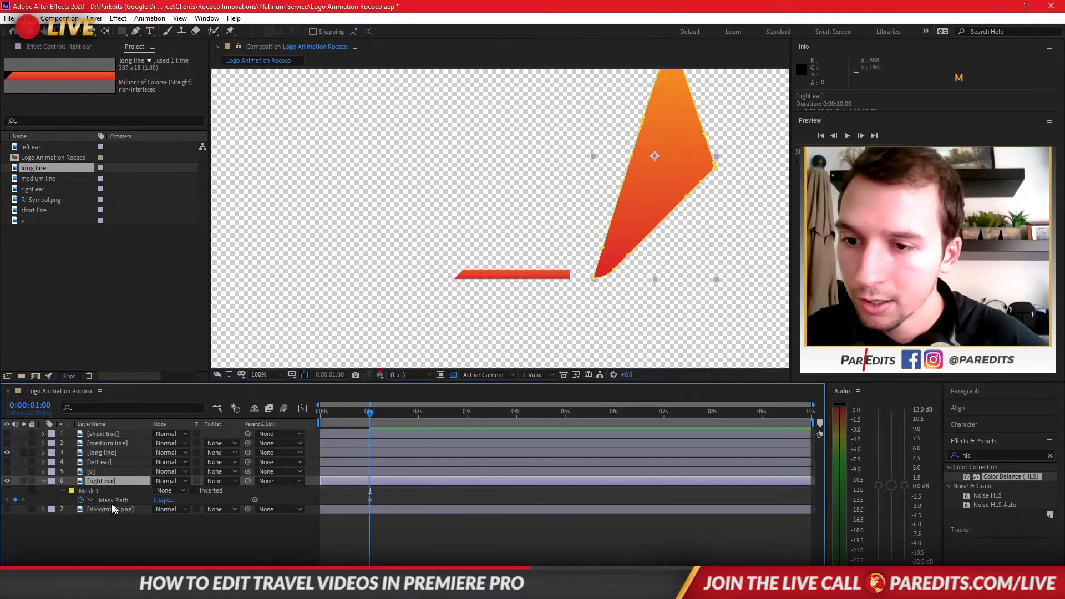
left_click(91, 491)
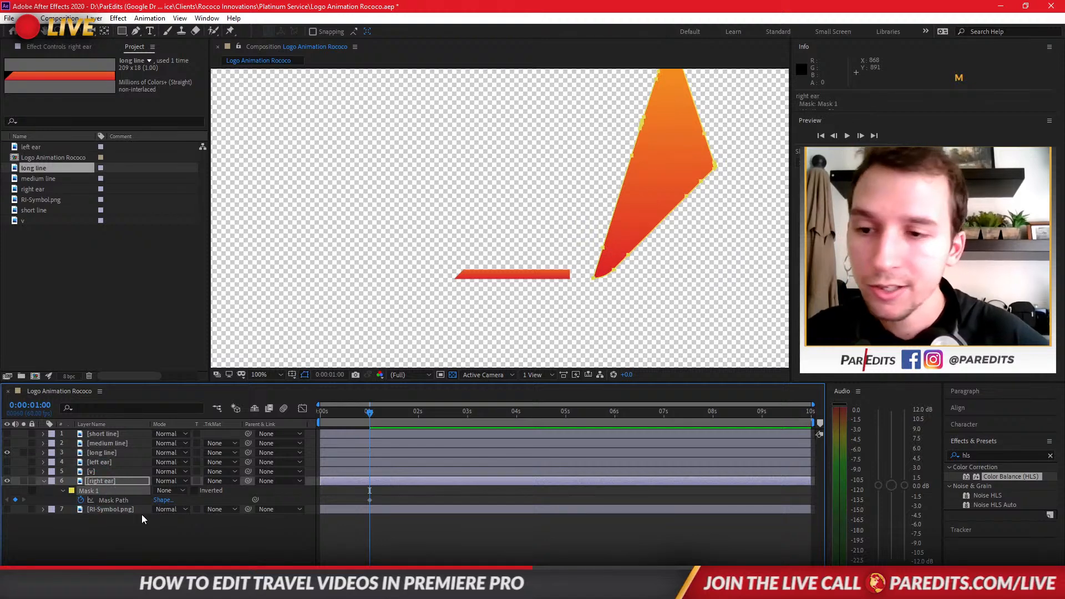
right_click(92, 491)
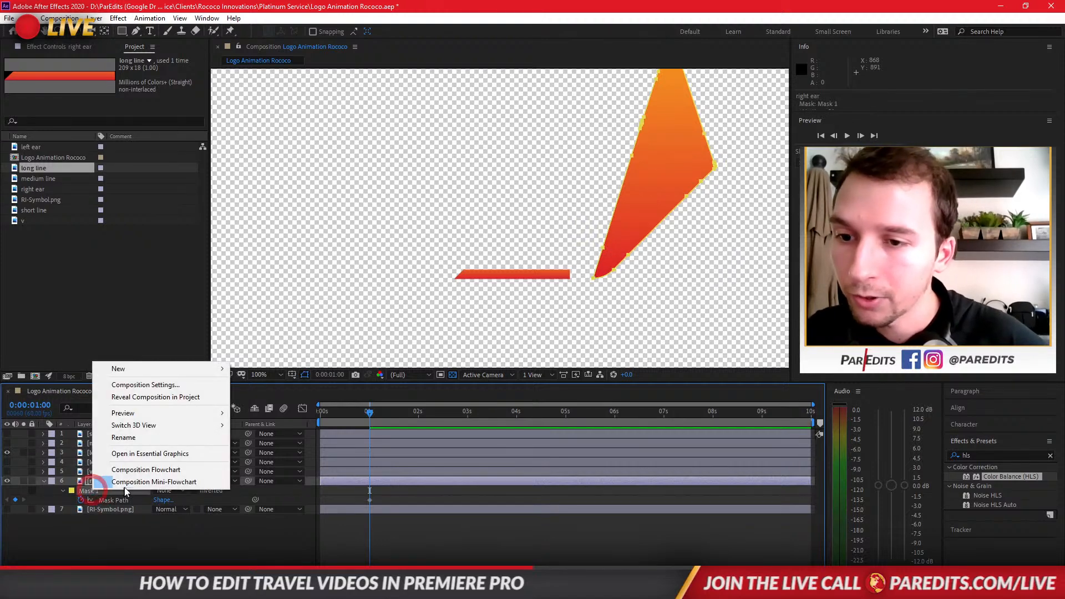
left_click(134, 439)
type("Right ")
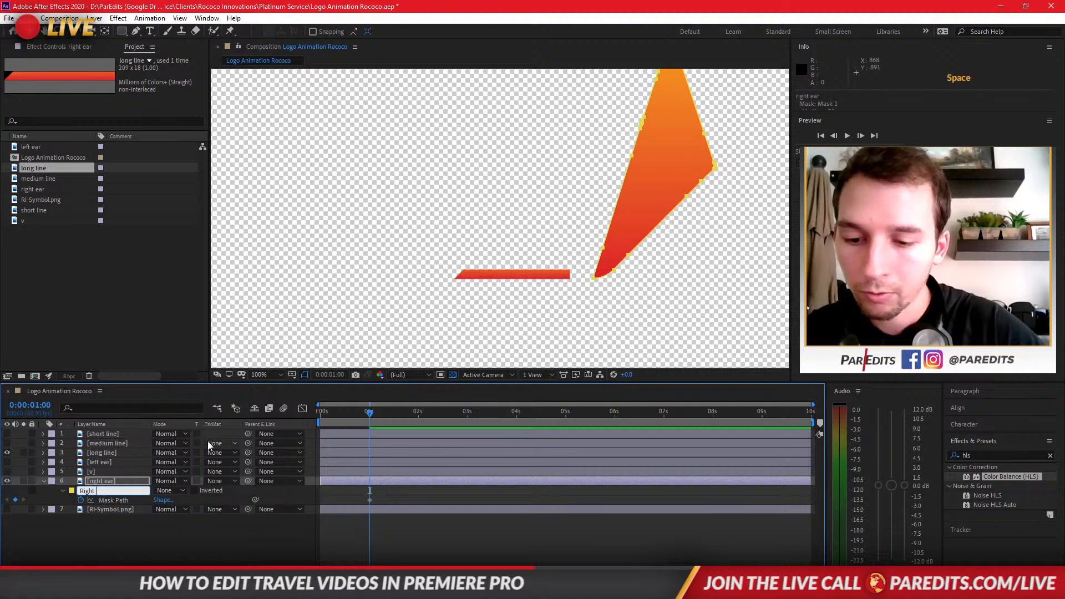
type("Ear Mask")
key("Return")
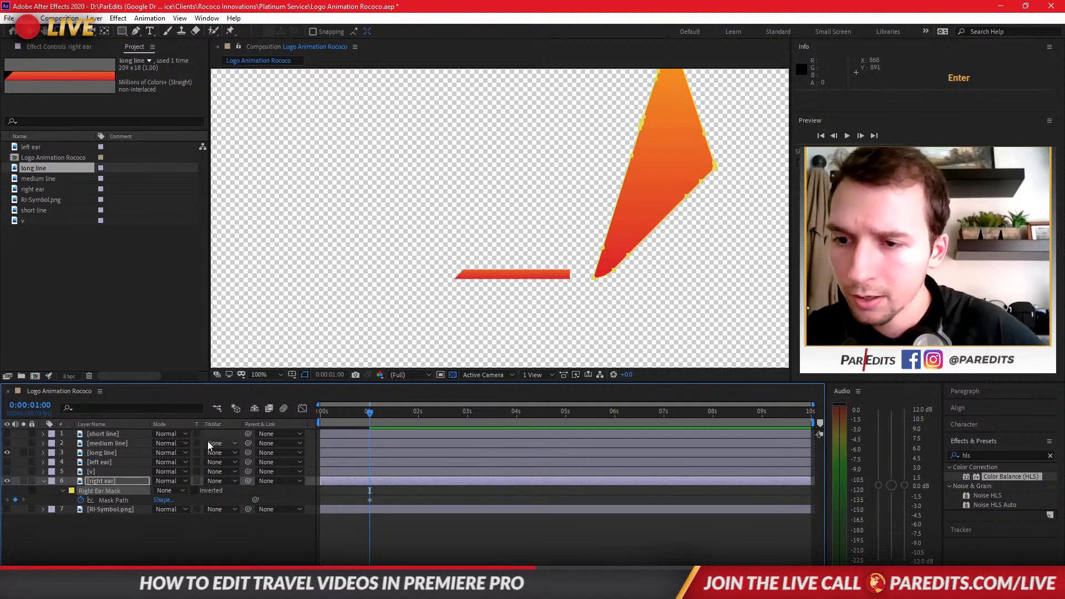
Auto-trace the long line layer's alpha channel on the current frame to create its mask
left_click(93, 453)
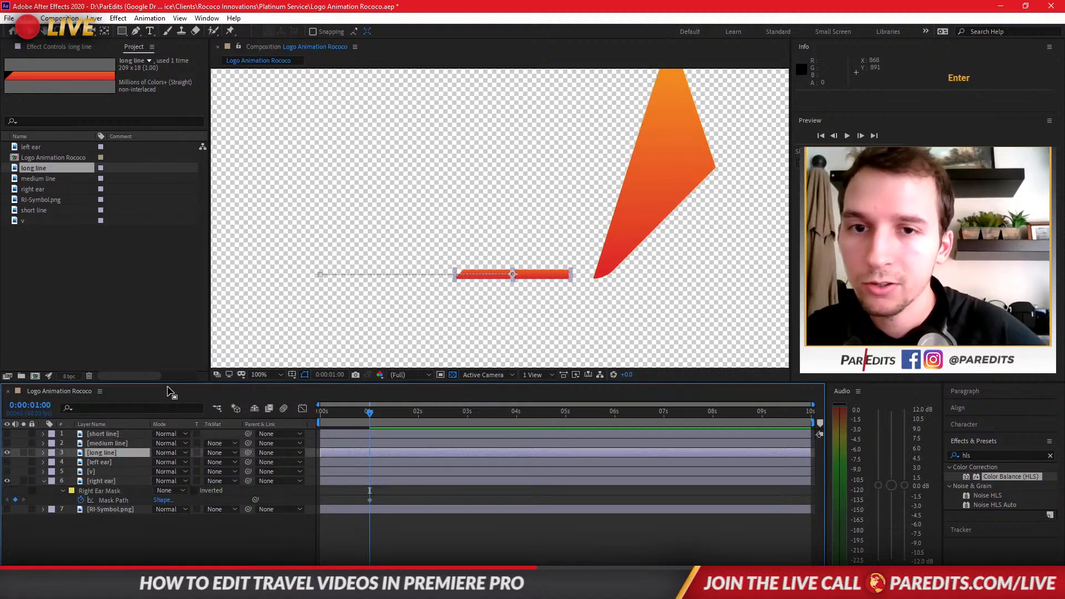
left_click(95, 19)
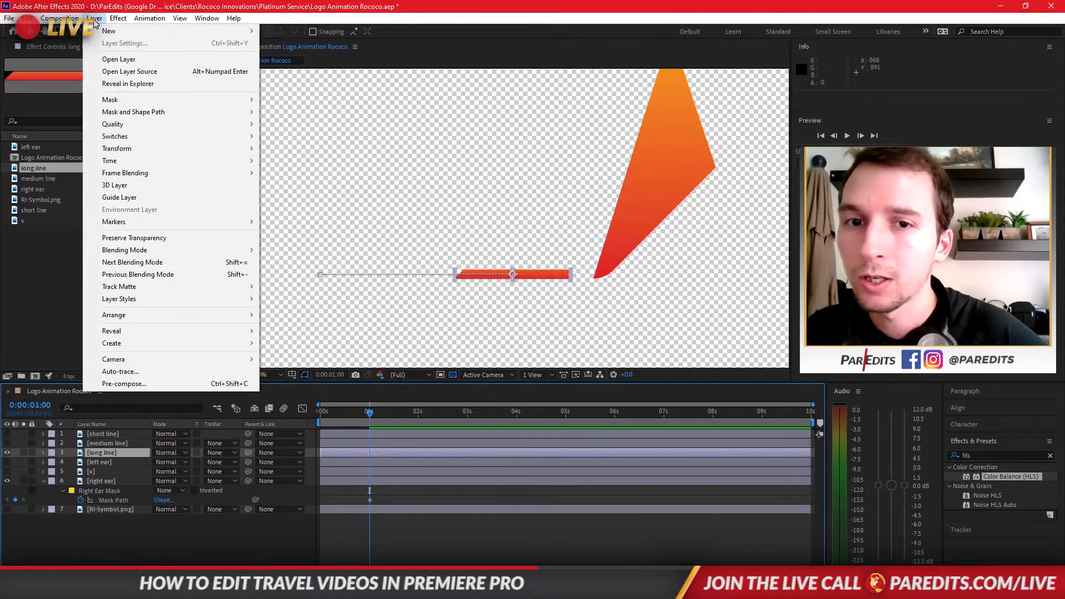
left_click(128, 371)
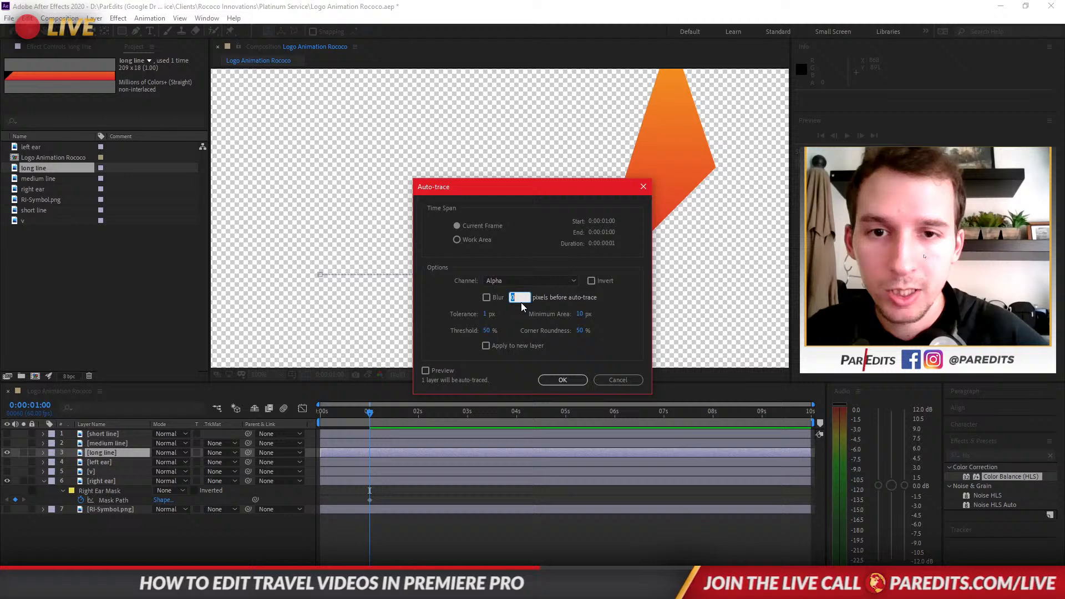
left_click(561, 380)
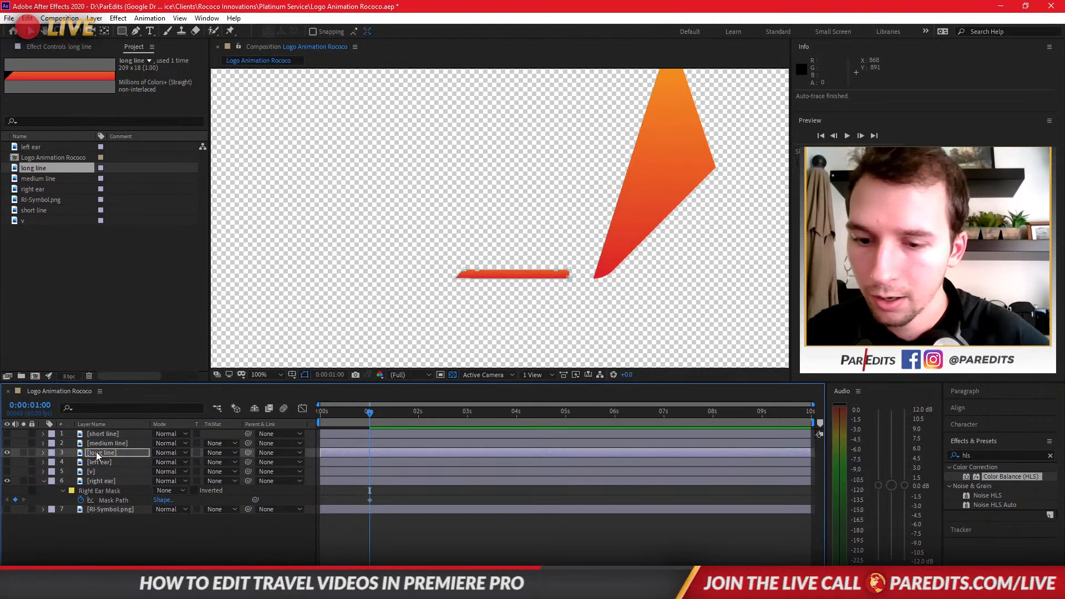
Reveal the traced mask on the long line layer and rename it "Long Line Mask"
key("m")
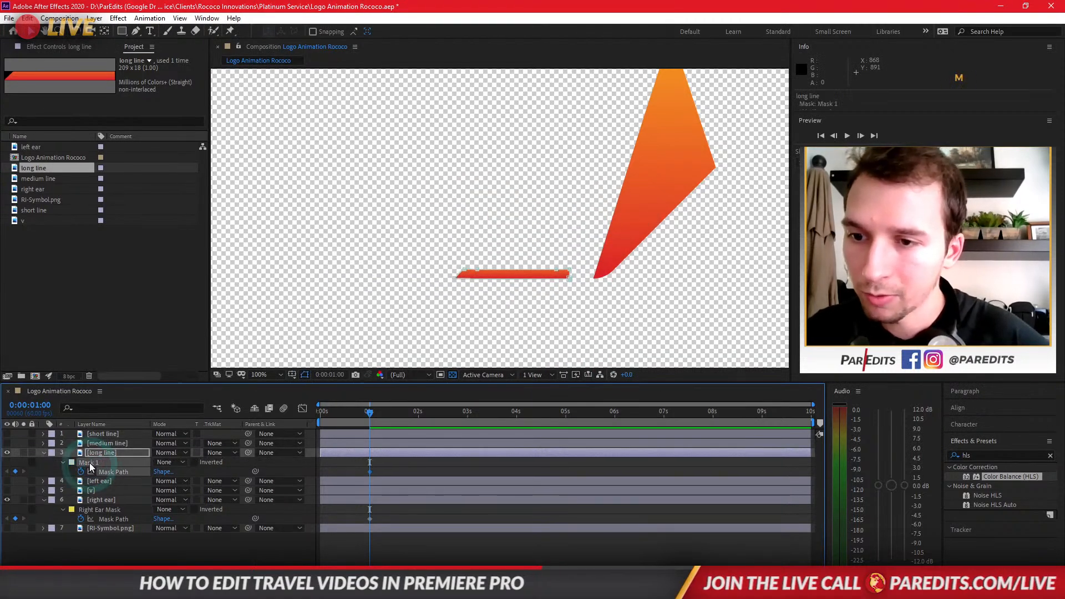
right_click(90, 464)
left_click(135, 411)
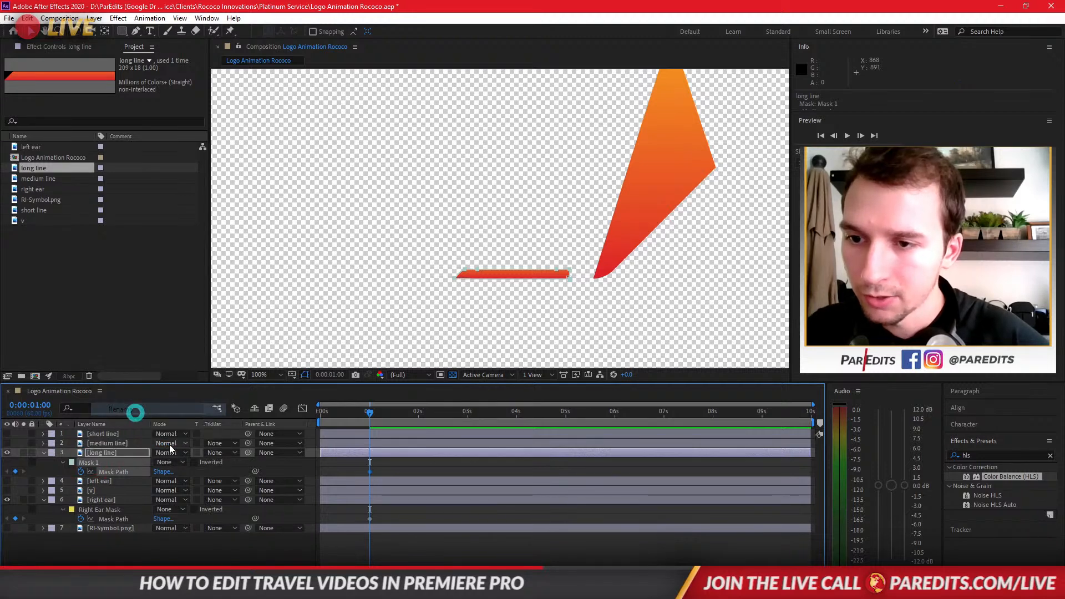
left_click(102, 452)
right_click(93, 458)
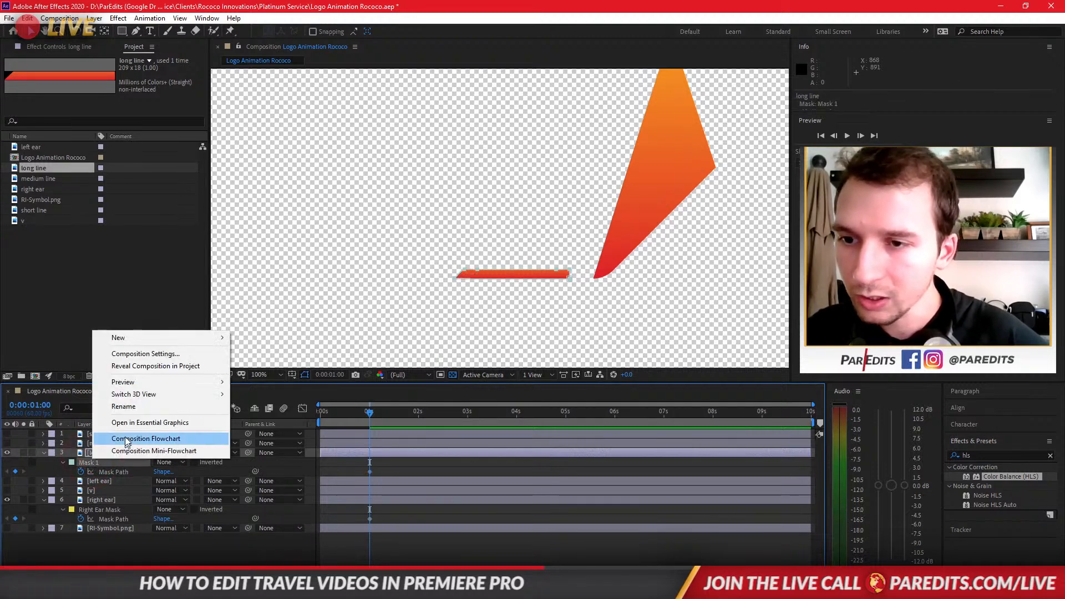
left_click(127, 407)
type("Long L")
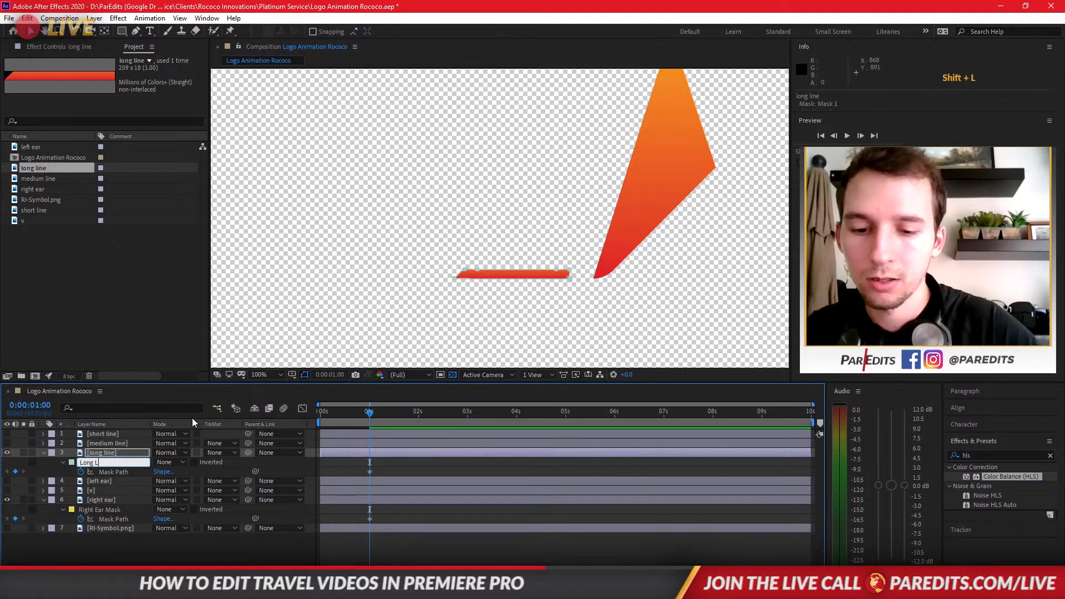
type("ine Mask")
key("Return")
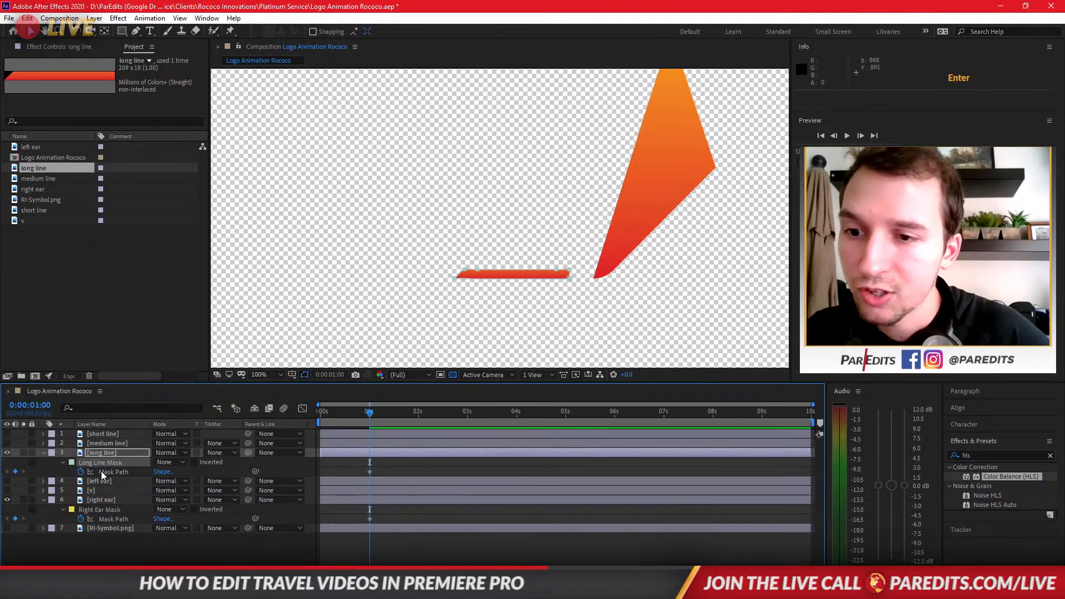
Set the mode of both the Long Line Mask and the Right Ear Mask to Add
left_click(105, 509)
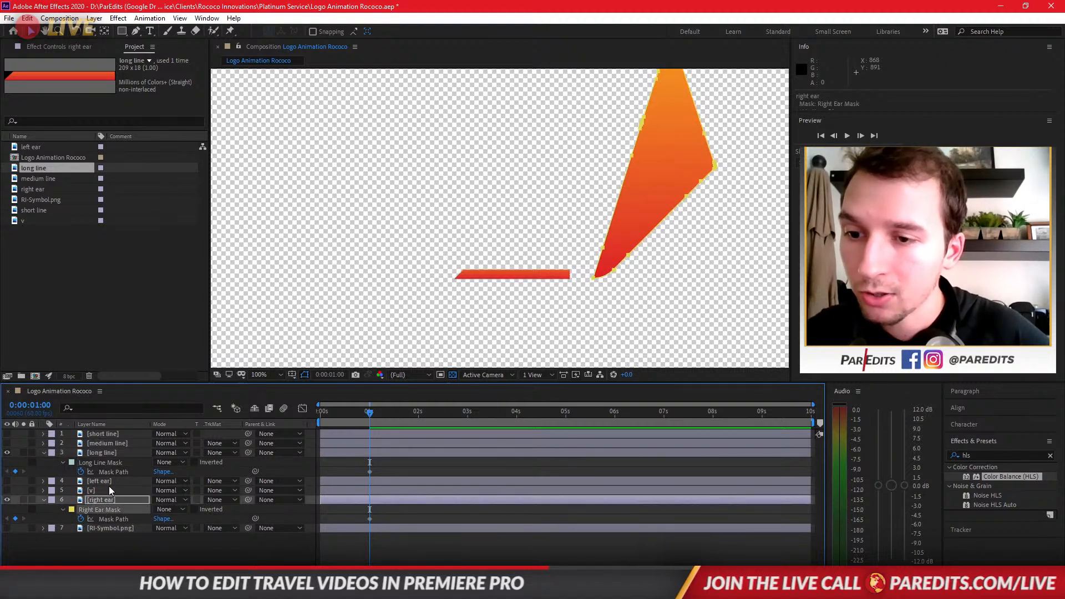
left_click(115, 464)
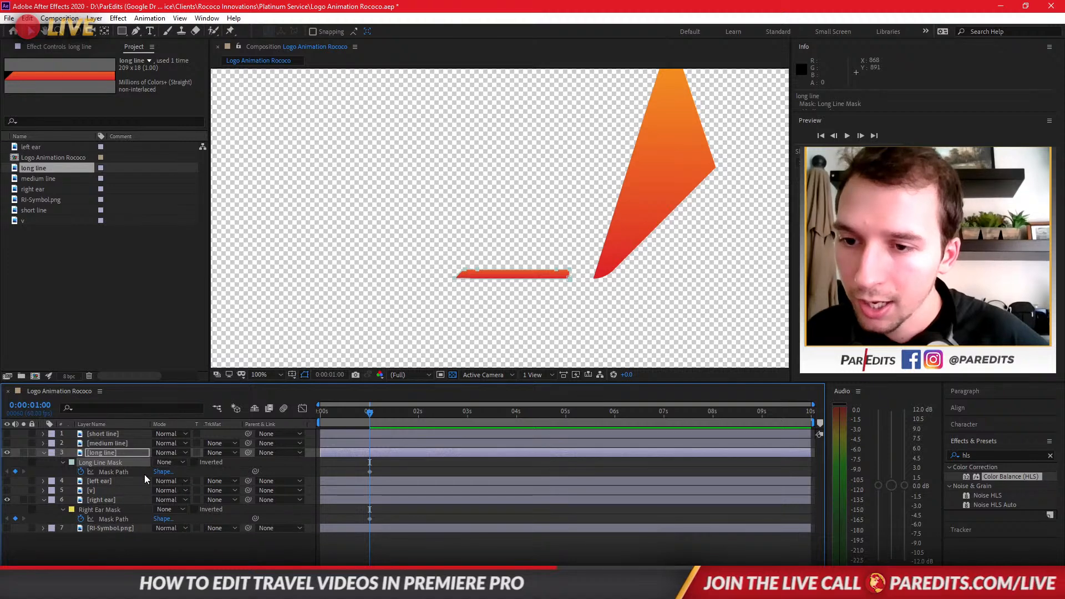
left_click(178, 463)
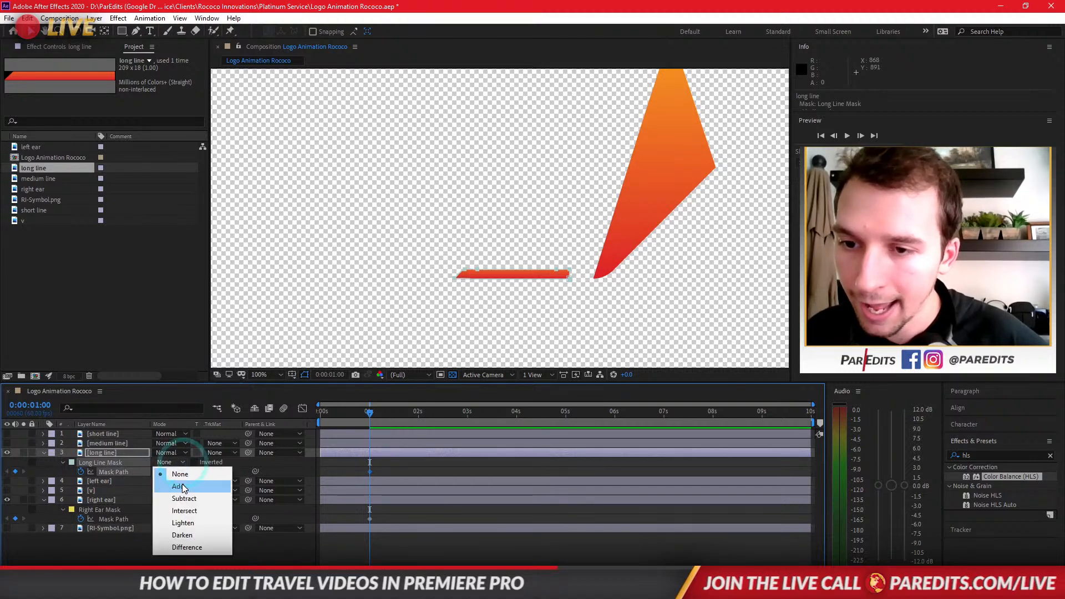
left_click(182, 483)
left_click(174, 510)
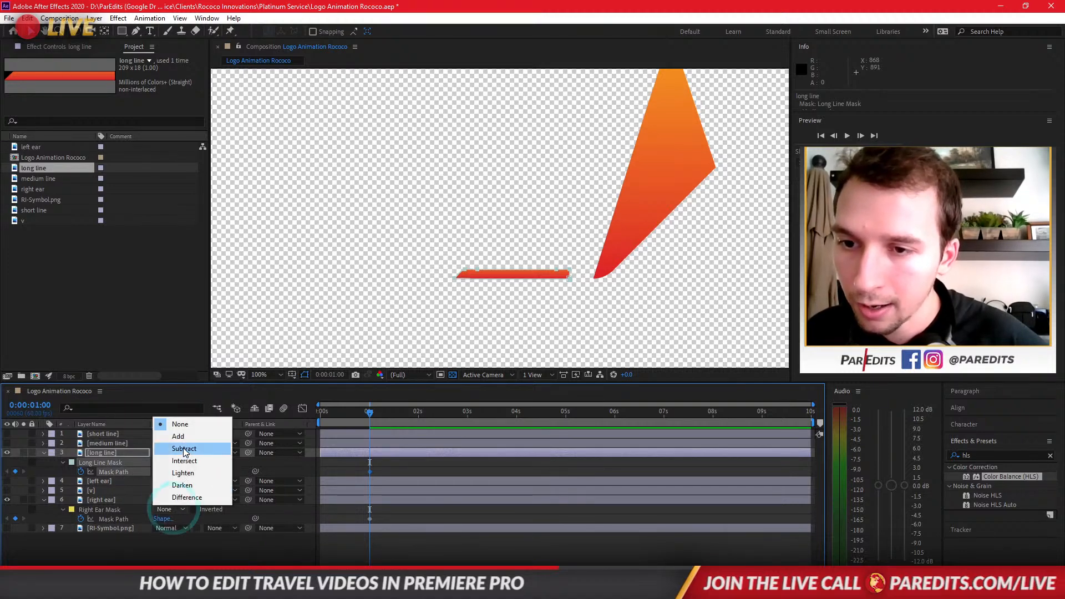
left_click(176, 436)
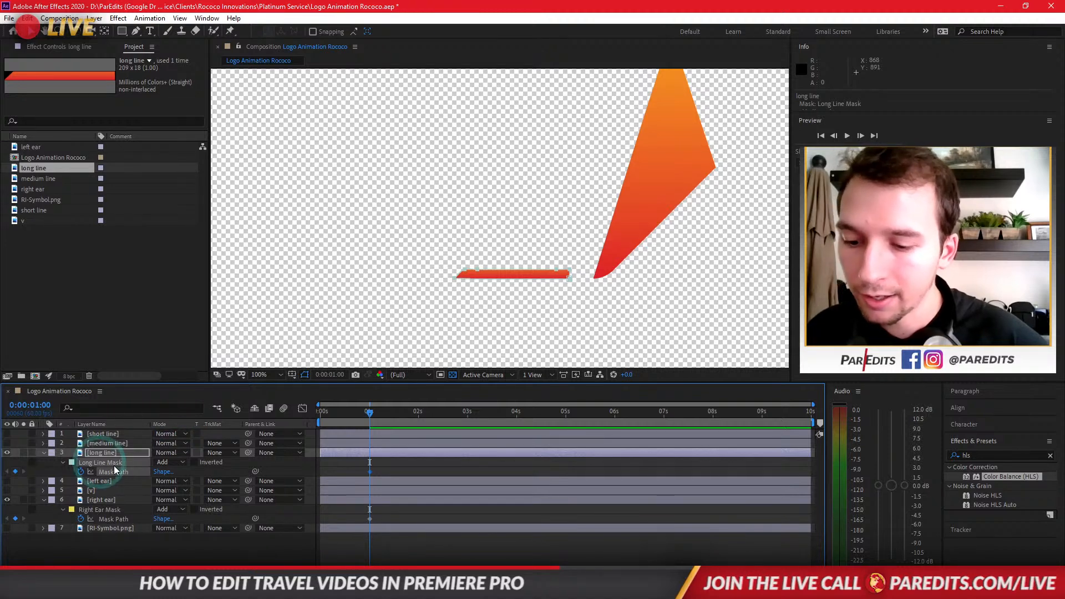
Copy the Long Line Mask onto the right ear layer and set the pasted mask's mode to None
key("ctrl+c")
left_click(97, 501)
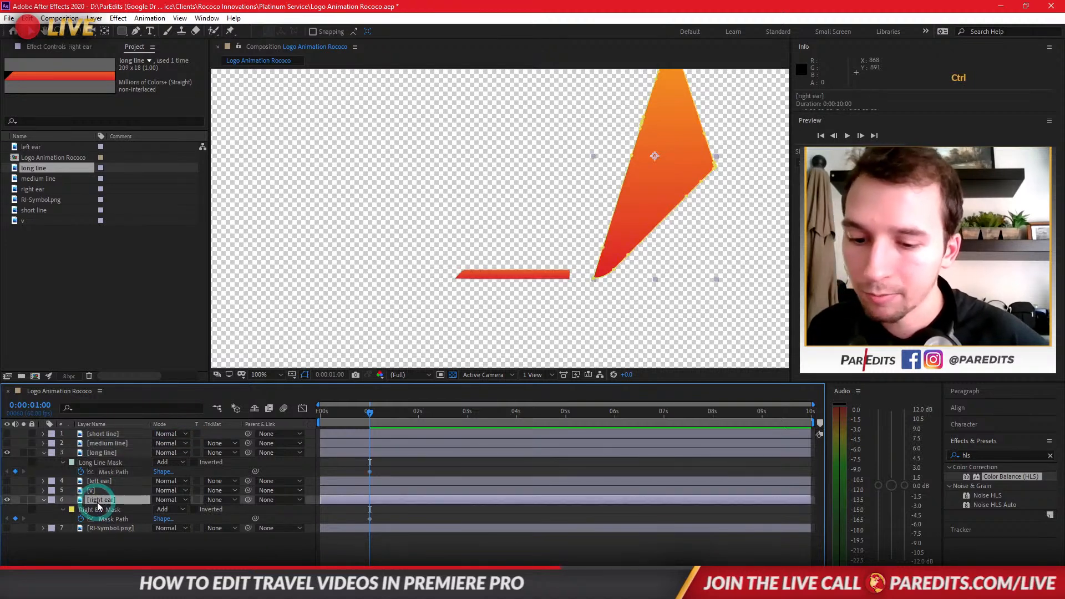
key("ctrl+v")
left_click(170, 538)
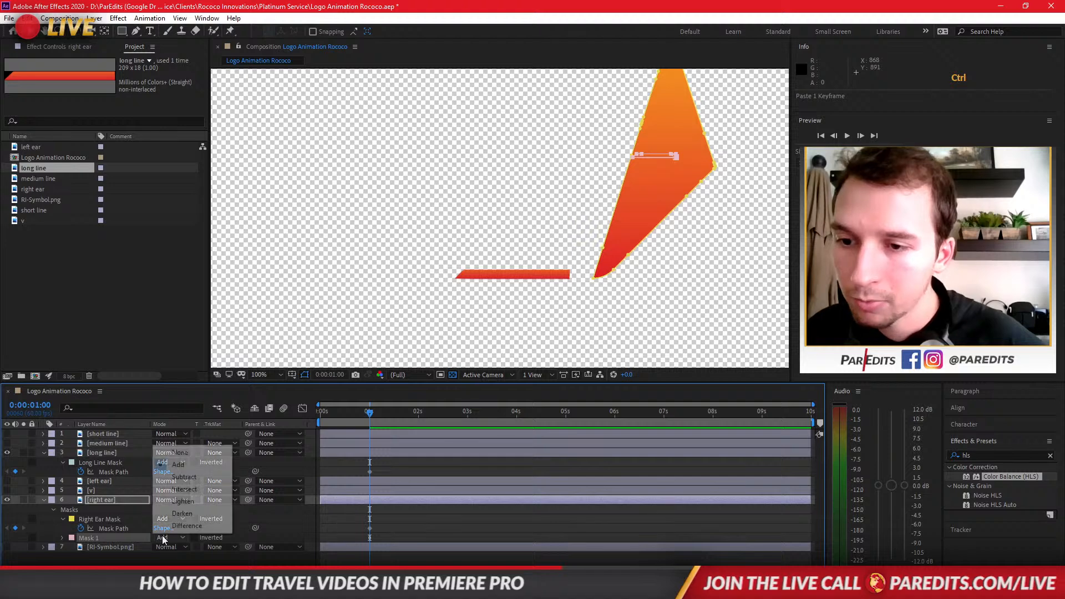
left_click(179, 453)
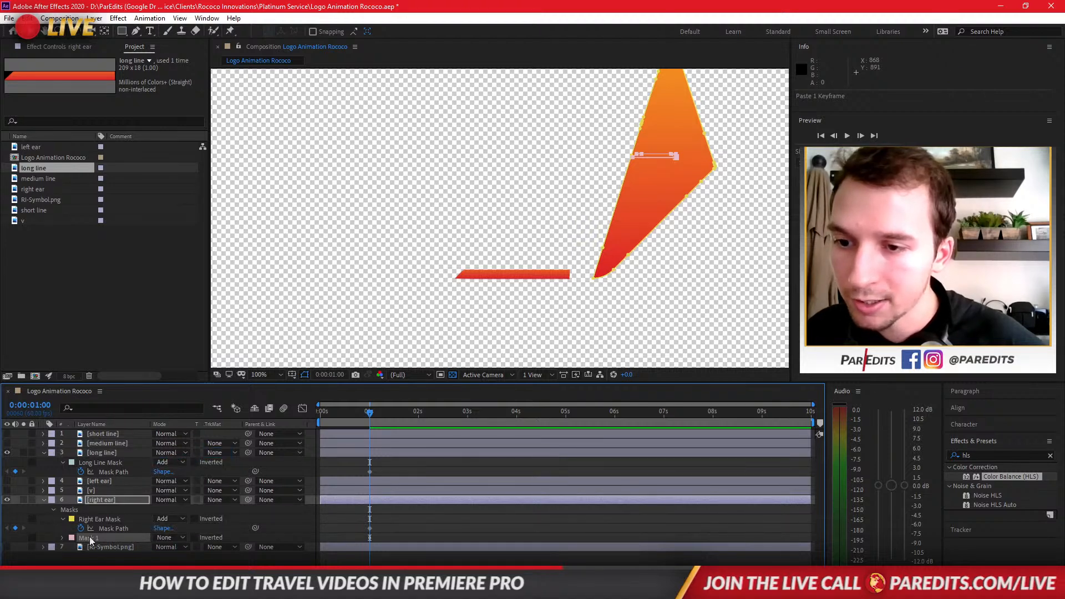
Rename the mask pasted on the right ear layer as "Long Line Mask"
right_click(90, 536)
left_click(121, 485)
type("L")
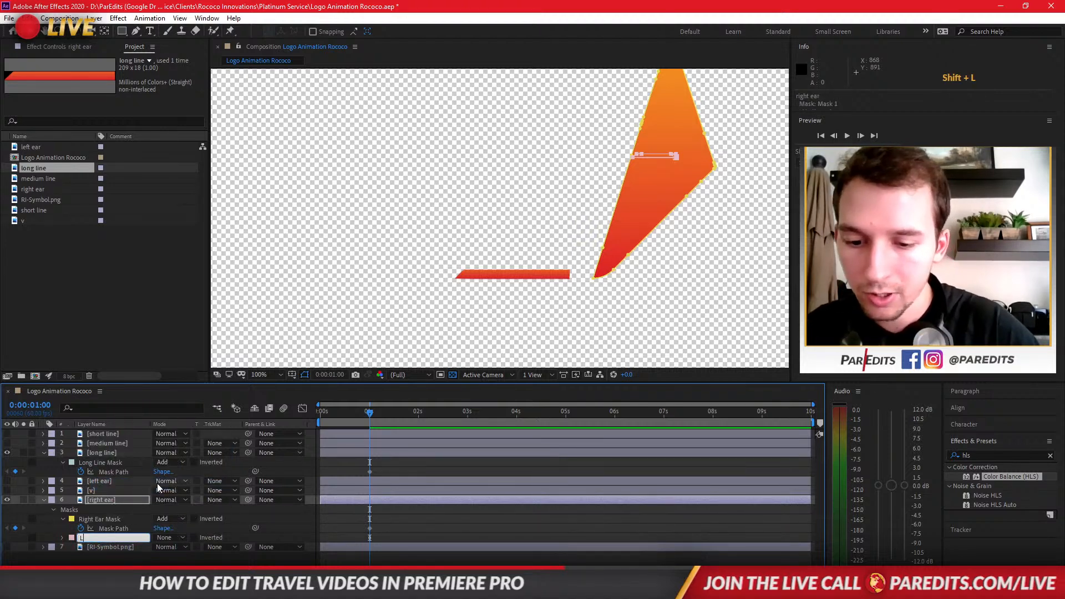
type("ong Line Mask")
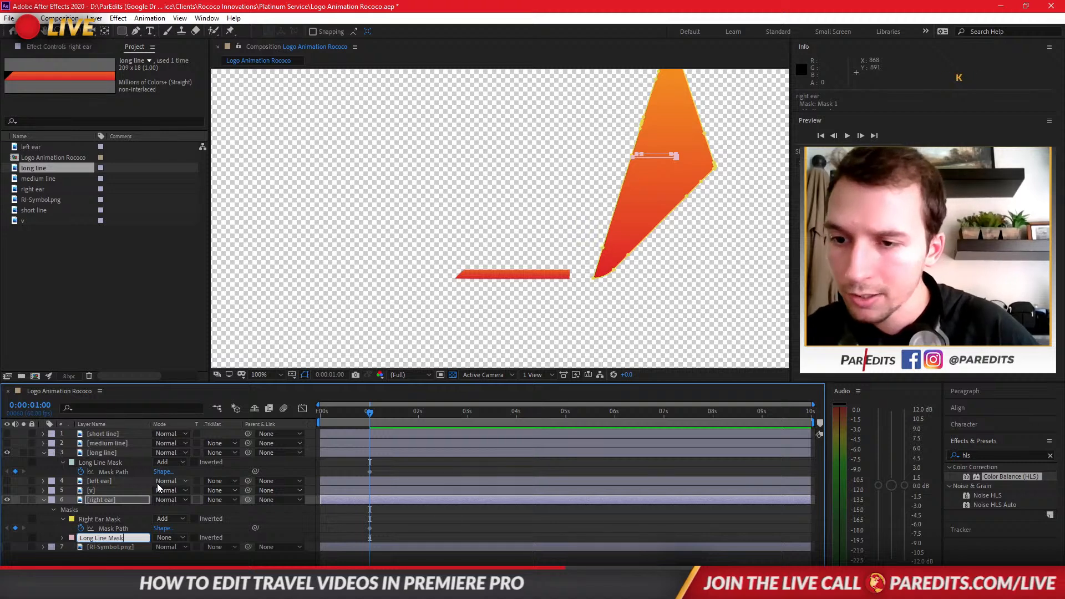
key("Return")
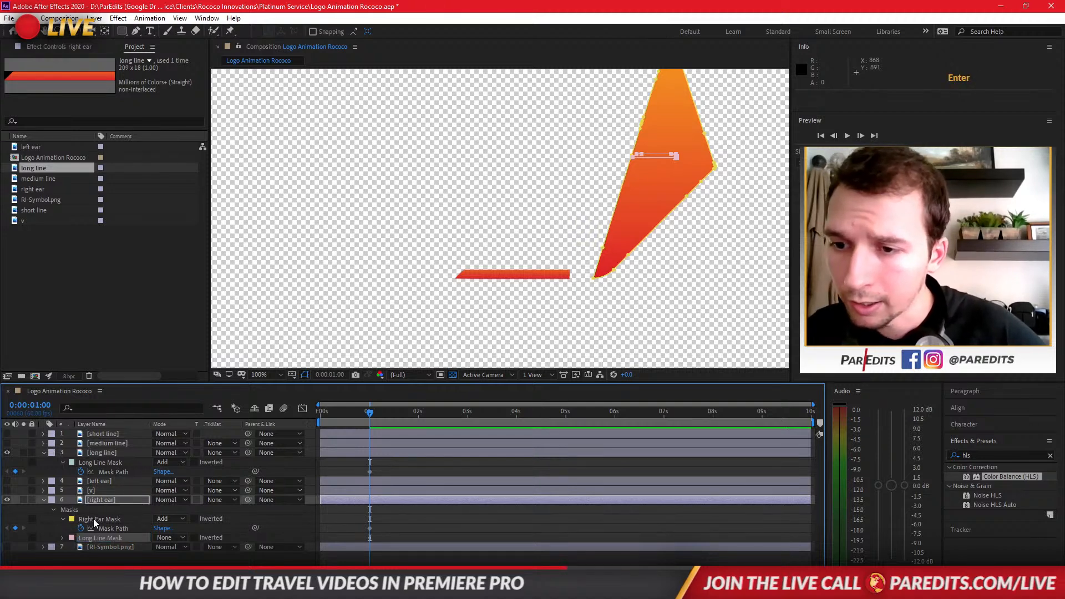
Copy the Right Ear Mask onto the long line layer and set the pasted mask's mode to None
left_click(93, 518)
key("ctrl+c")
left_click(101, 450)
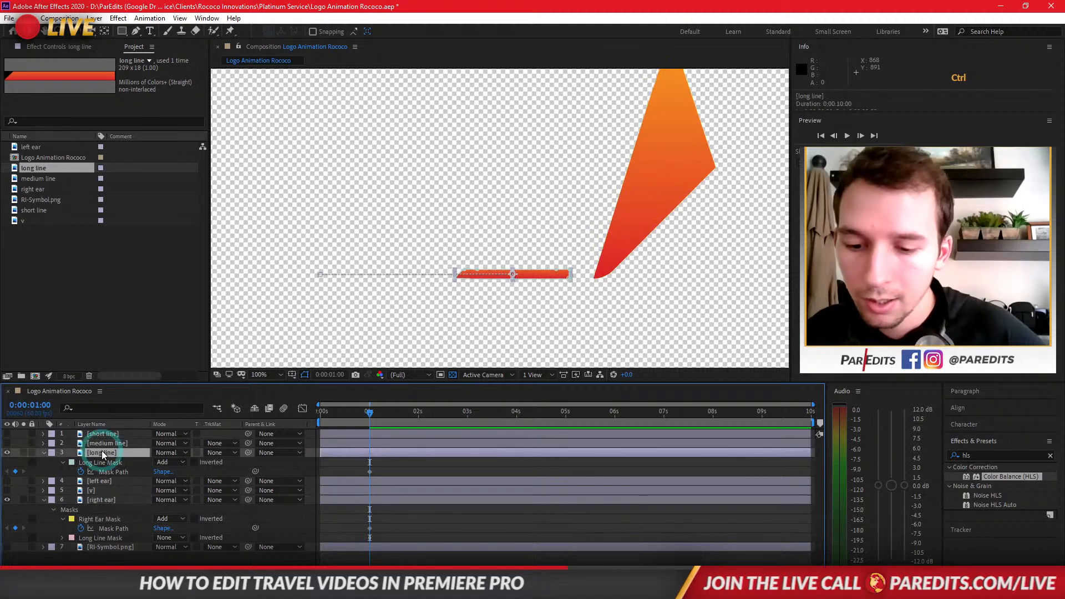
key("ctrl+v")
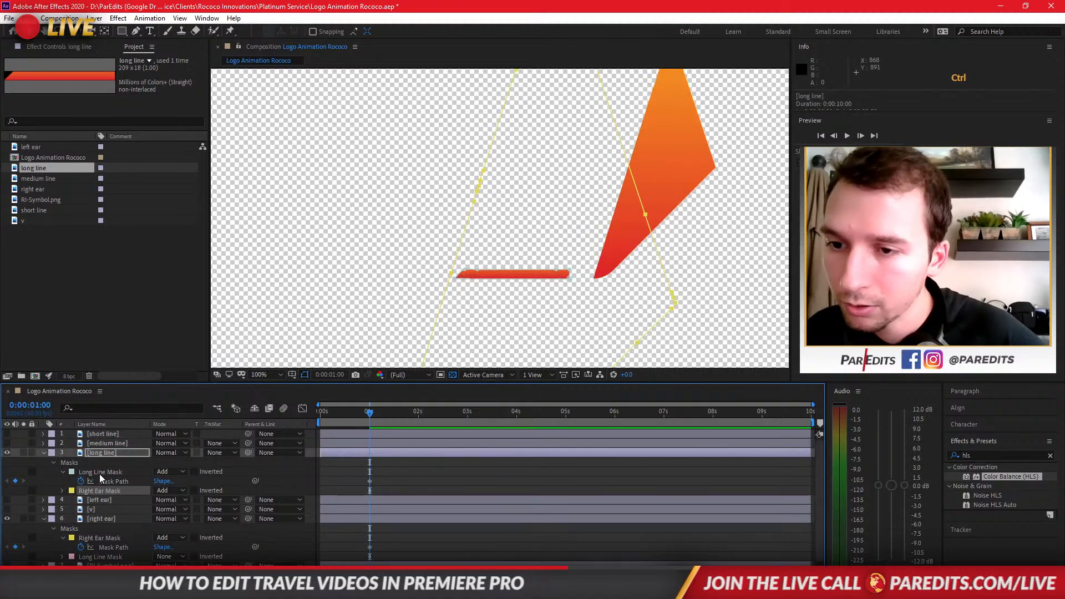
left_click(160, 490)
left_click(181, 408)
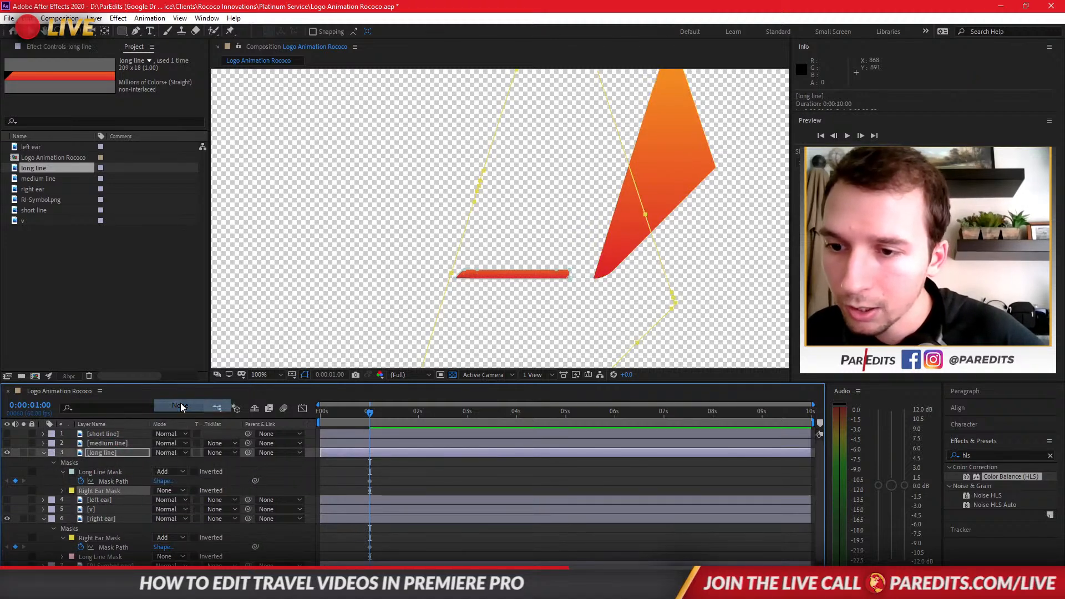
left_click(103, 556)
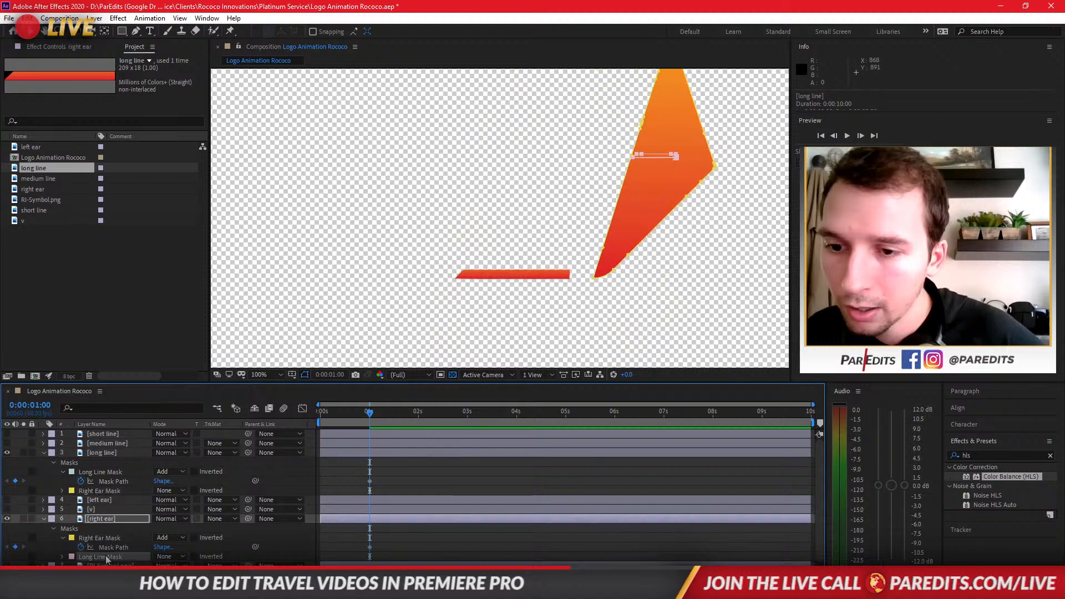
left_click(122, 472)
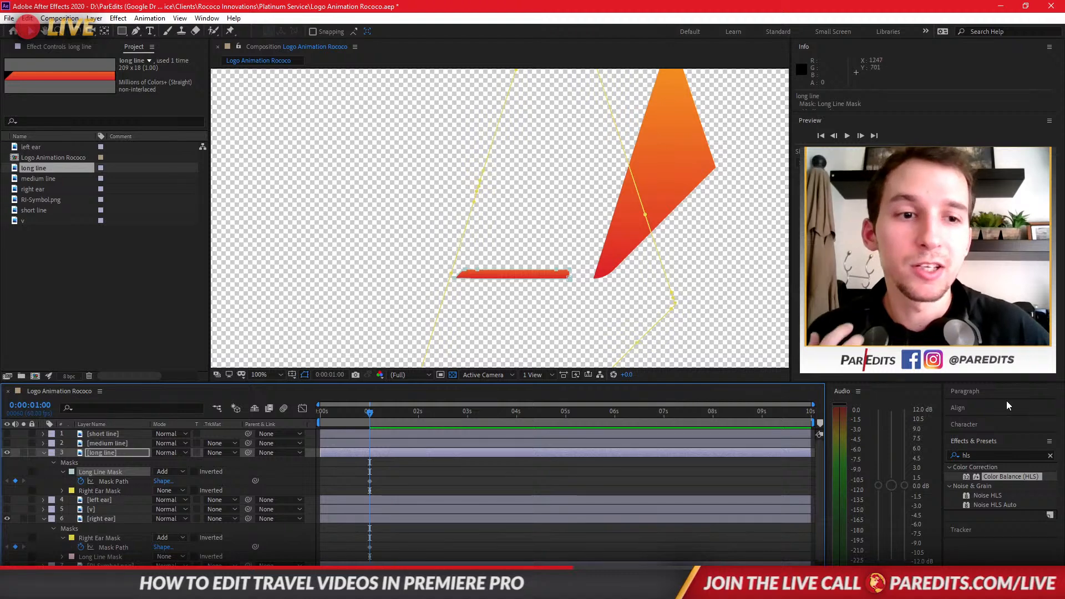
Find the Reshape effect in the effects library and apply it to the long line layer
left_click(1013, 455)
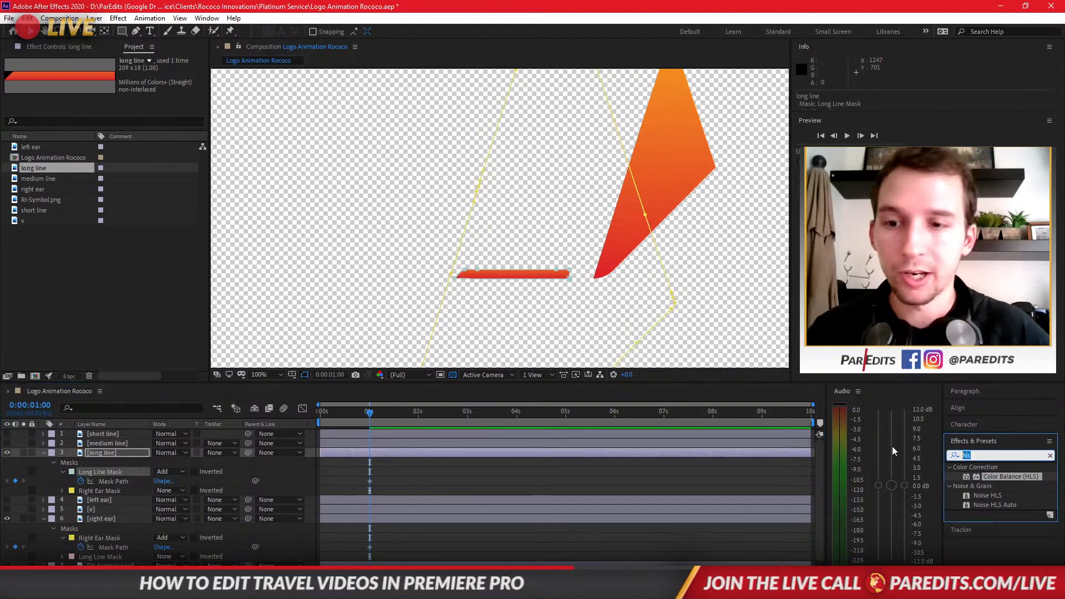
type("reshpe")
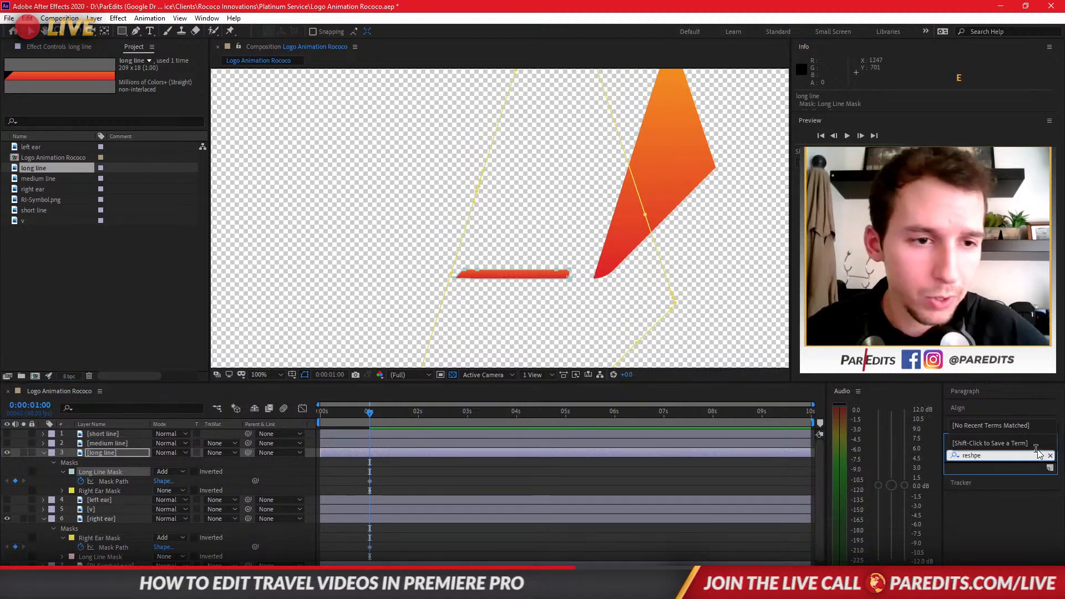
key("BackSpace")
key("BackSpace")
type("a")
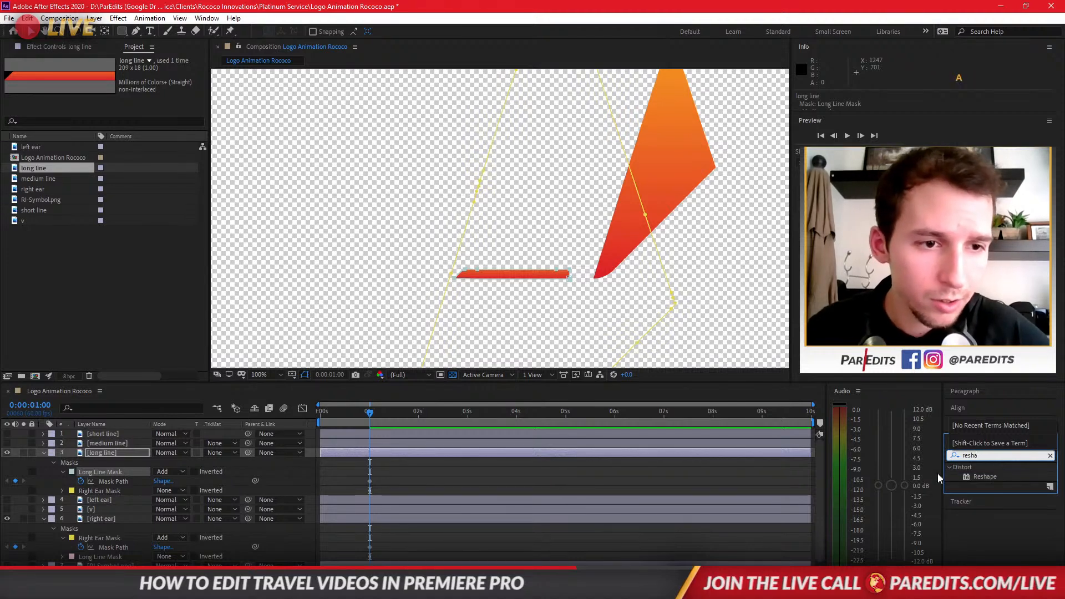
left_click_drag(983, 477, 102, 451)
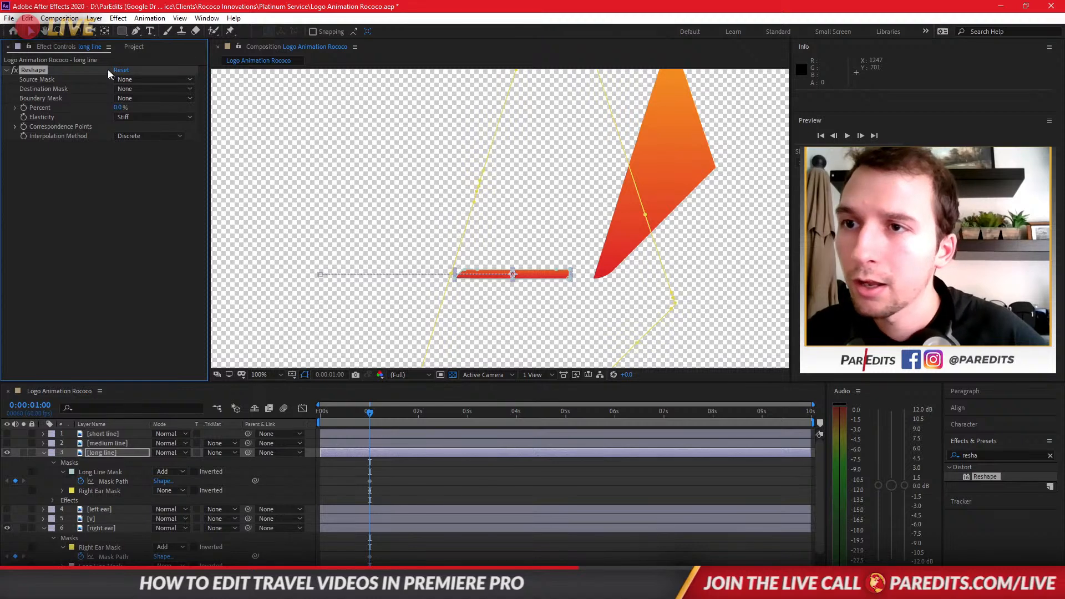
Set the Reshape effect's source mask to Long Line Mask and its destination mask to Right Ear Mask
left_click(139, 78)
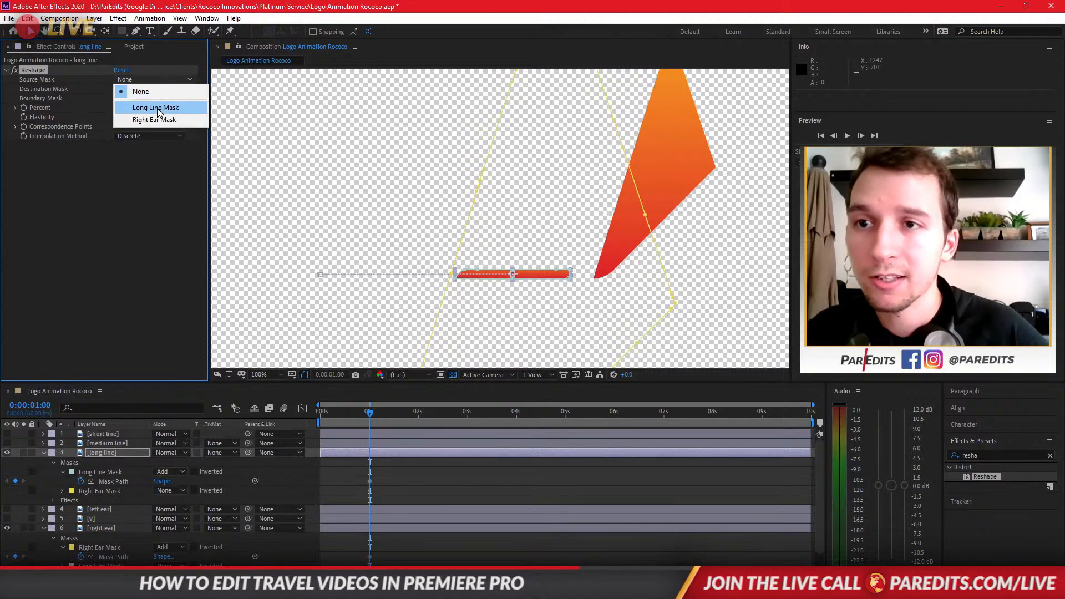
left_click(157, 107)
left_click(151, 90)
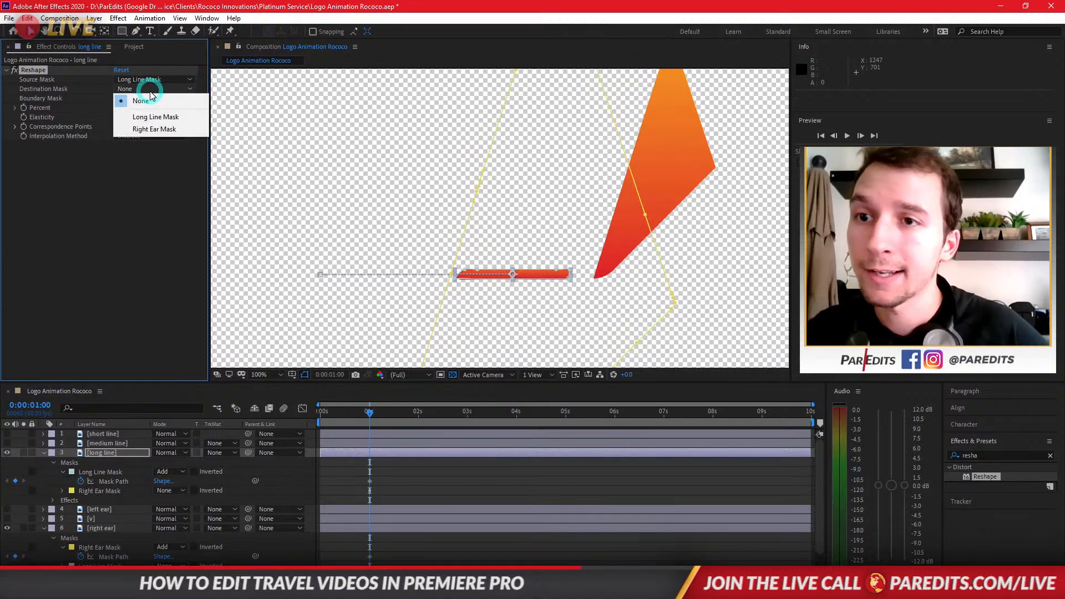
left_click(159, 127)
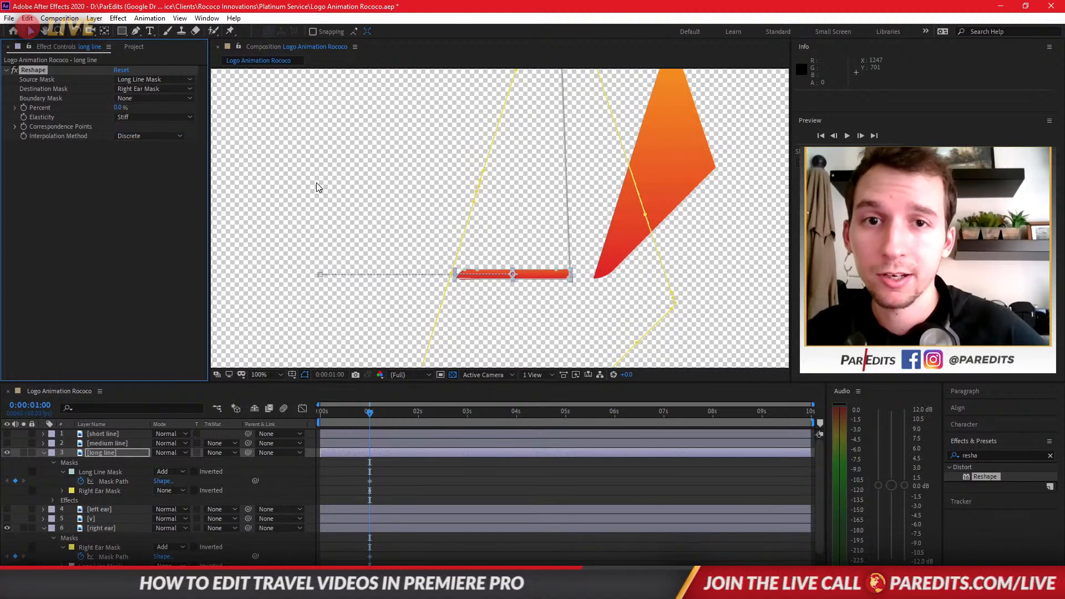
key("space")
left_click_drag(632, 161, 554, 254)
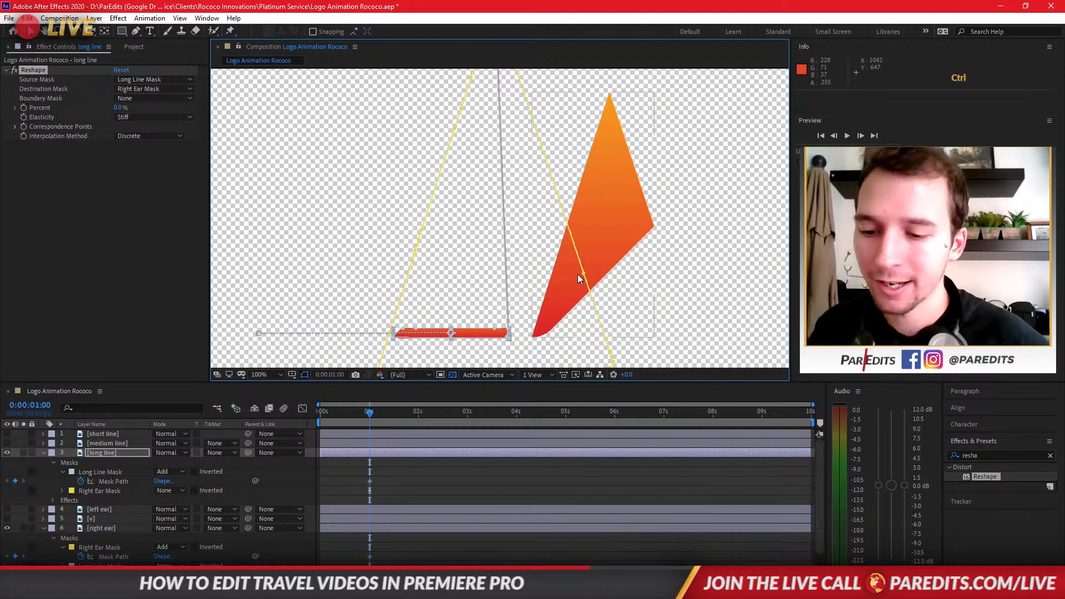
Undo the Reshape effect, the Right Ear Mask copy on the long line layer, and the renaming of the right ear's pasted mask
key("ctrl+z")
key("ctrl+z")
key("ctrl+z")
key("ctrl+z")
key("ctrl+z")
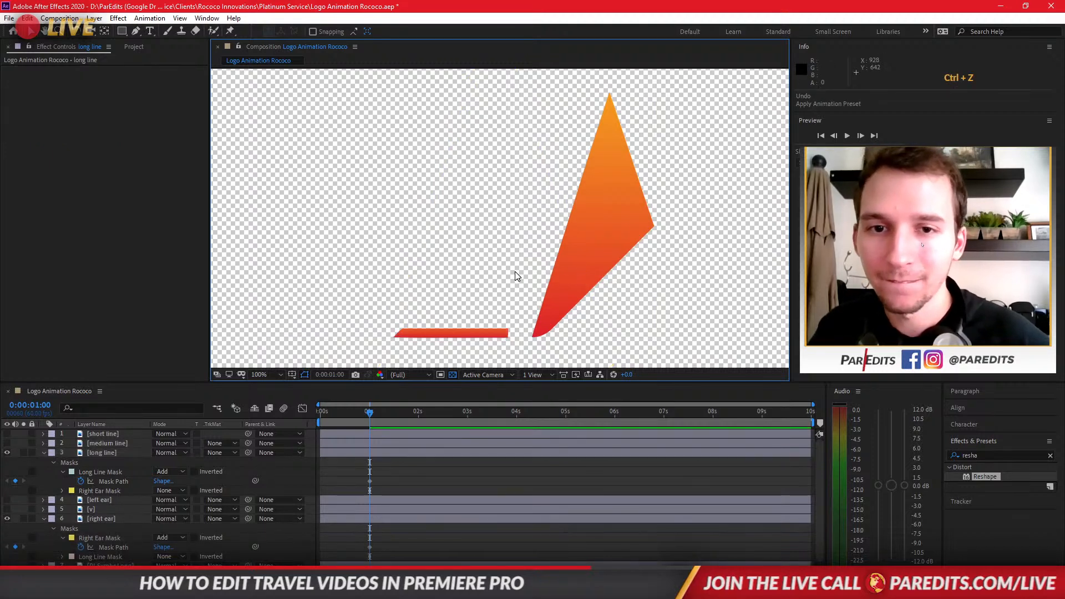
left_click(138, 506)
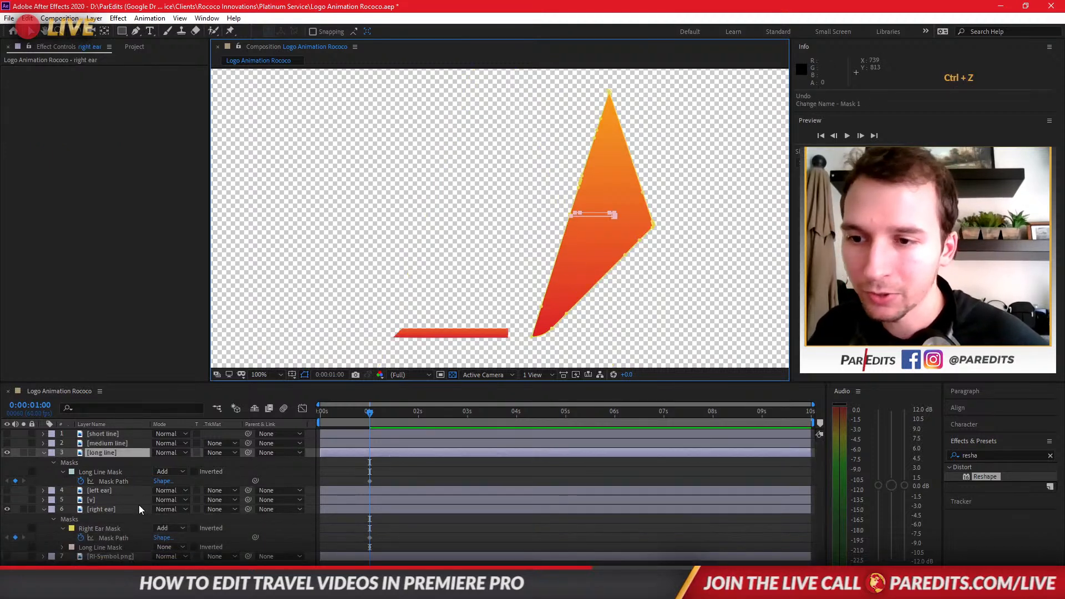
Undo the Long Line Mask paste on the right ear layer and pre-compose that layer as "right ear precomp", leaving all attributes in the main composition
key("ctrl+z")
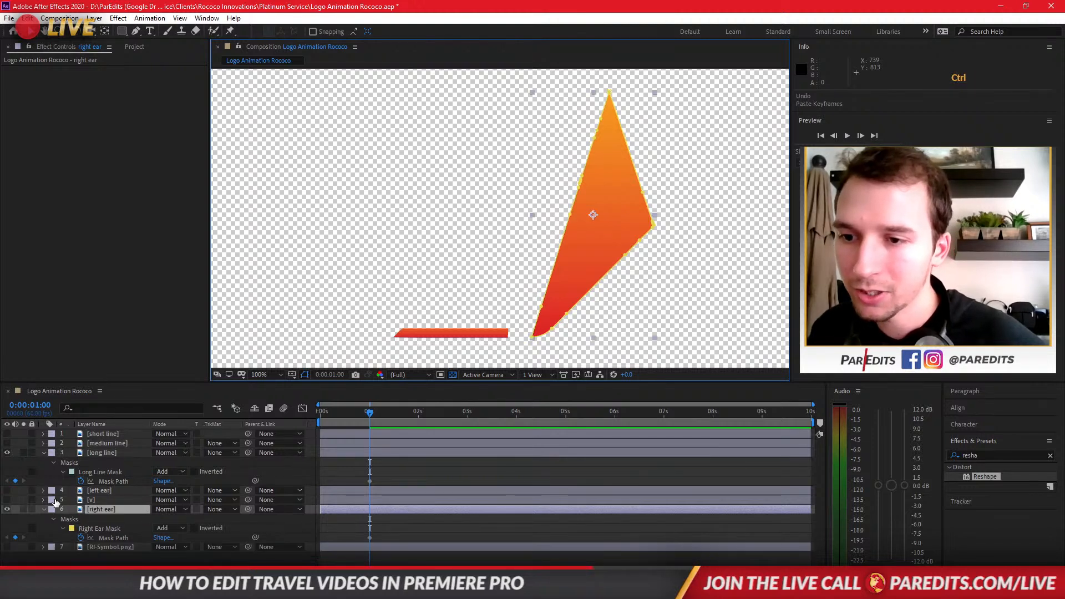
left_click(94, 513)
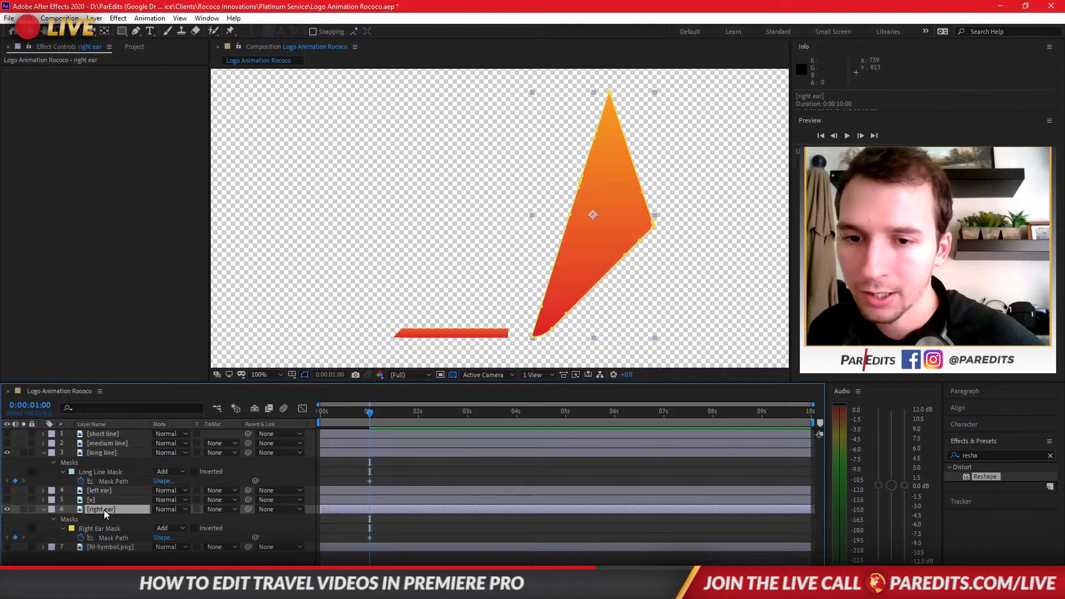
right_click(101, 511)
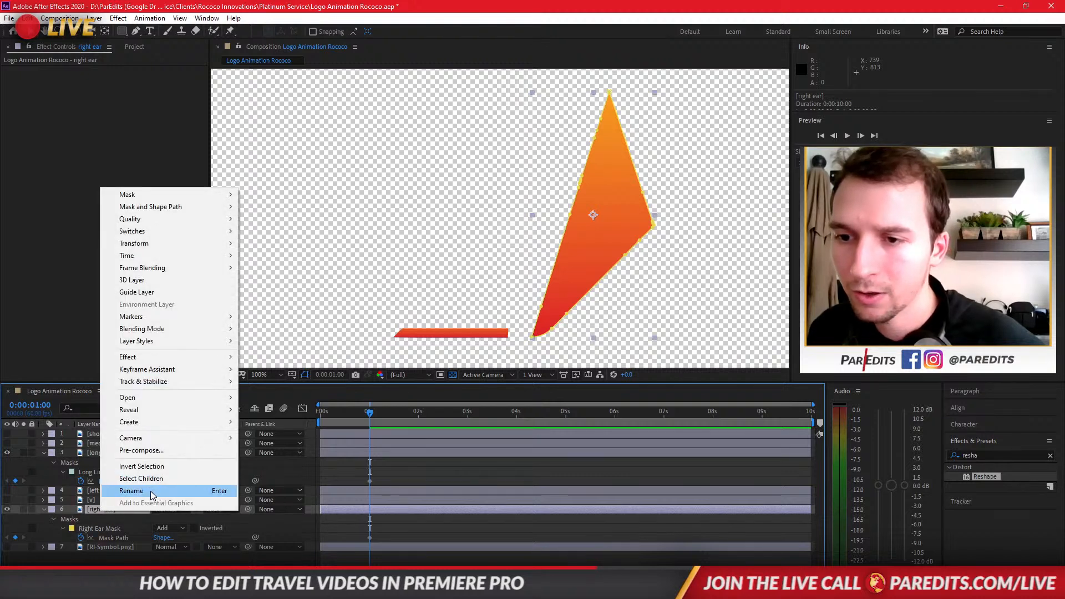
left_click(151, 456)
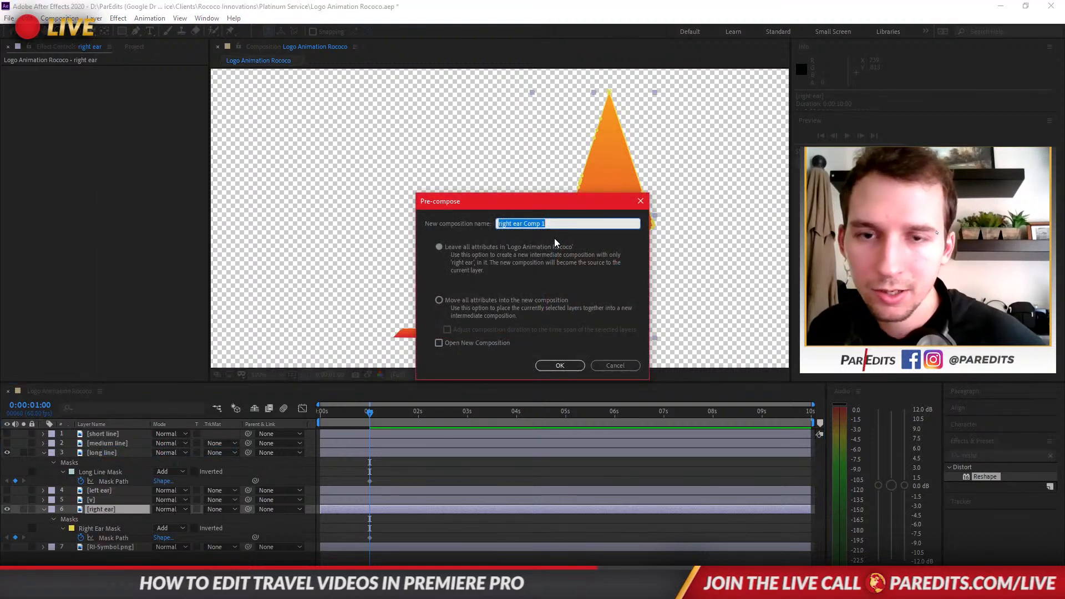
type("rig")
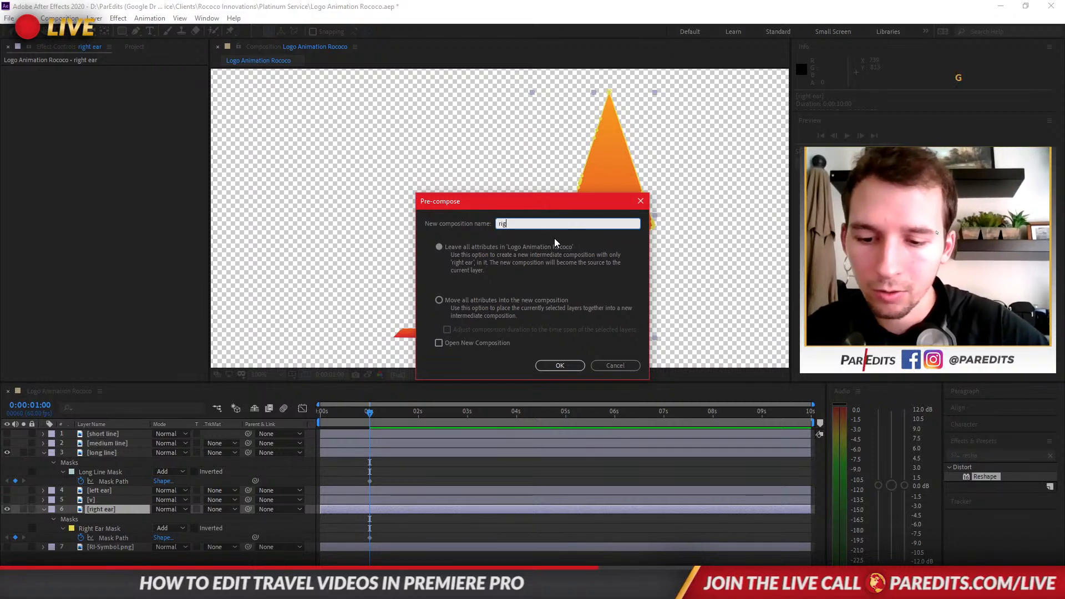
type("ht ear precomp")
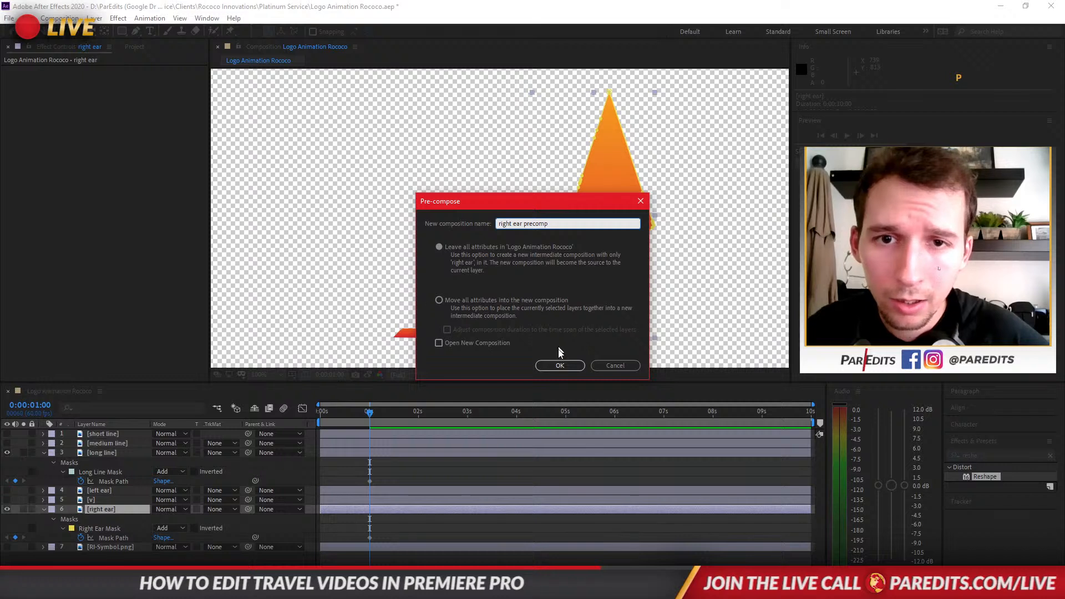
left_click(559, 366)
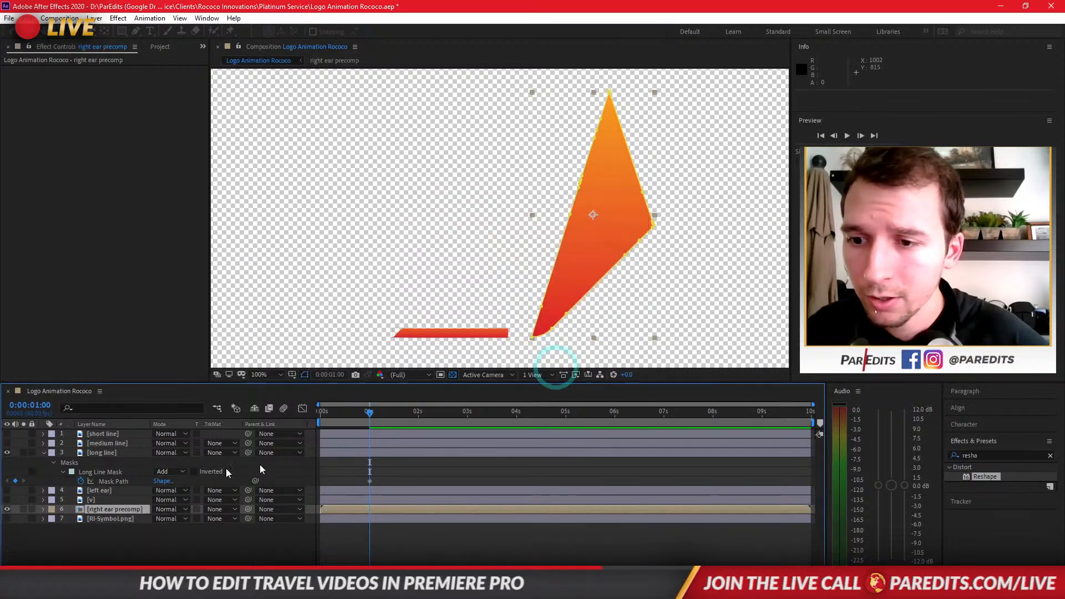
Copy the right ear precomp's Scale value onto the right ear layer inside the precomp and return to the Logo Animation Rococo composition
key("m")
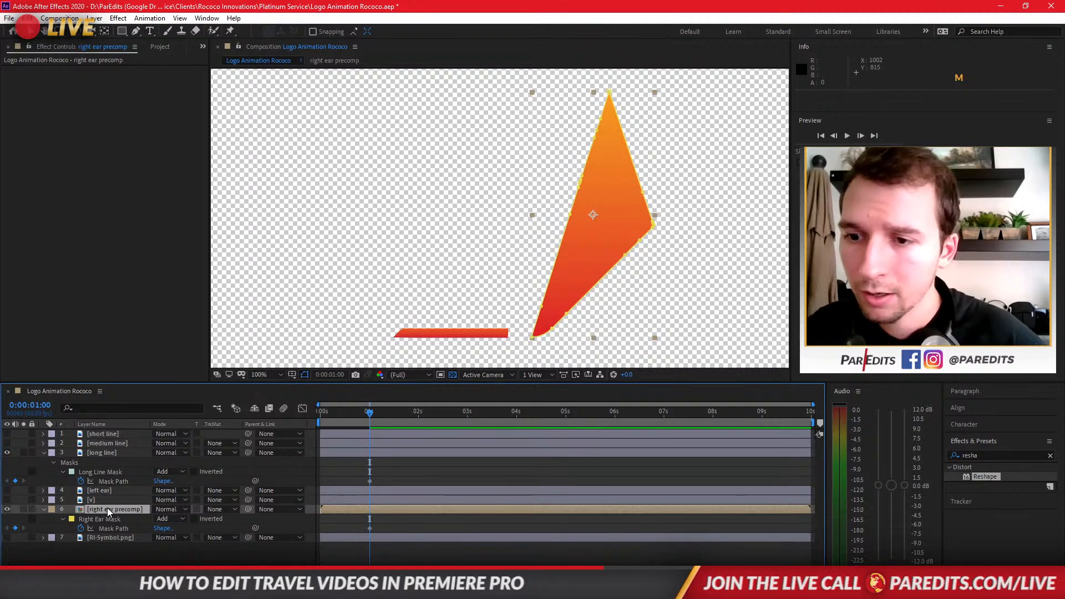
key("s")
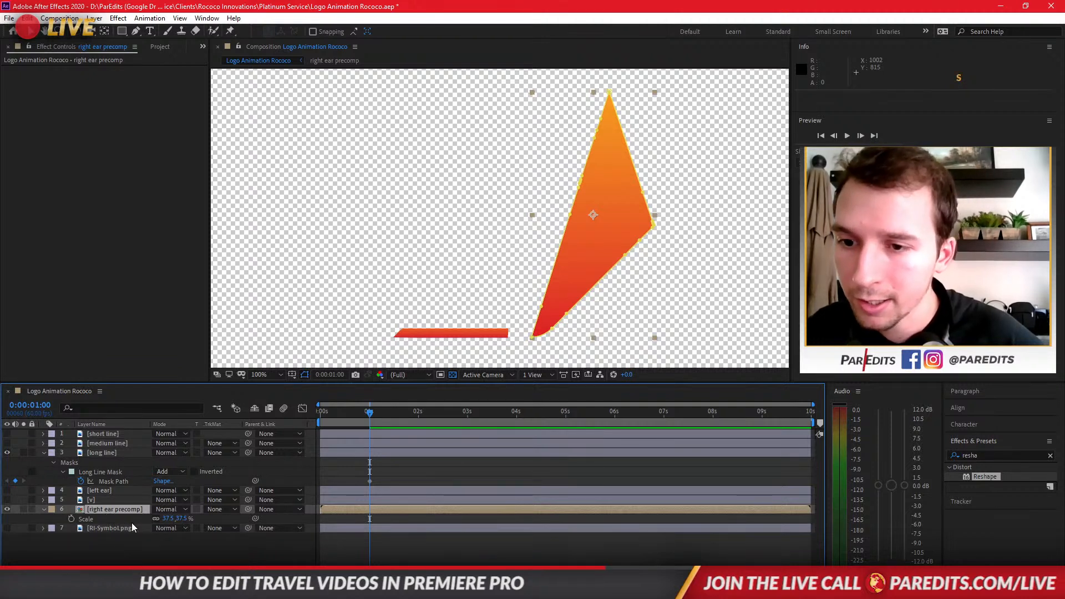
key("s")
key("s")
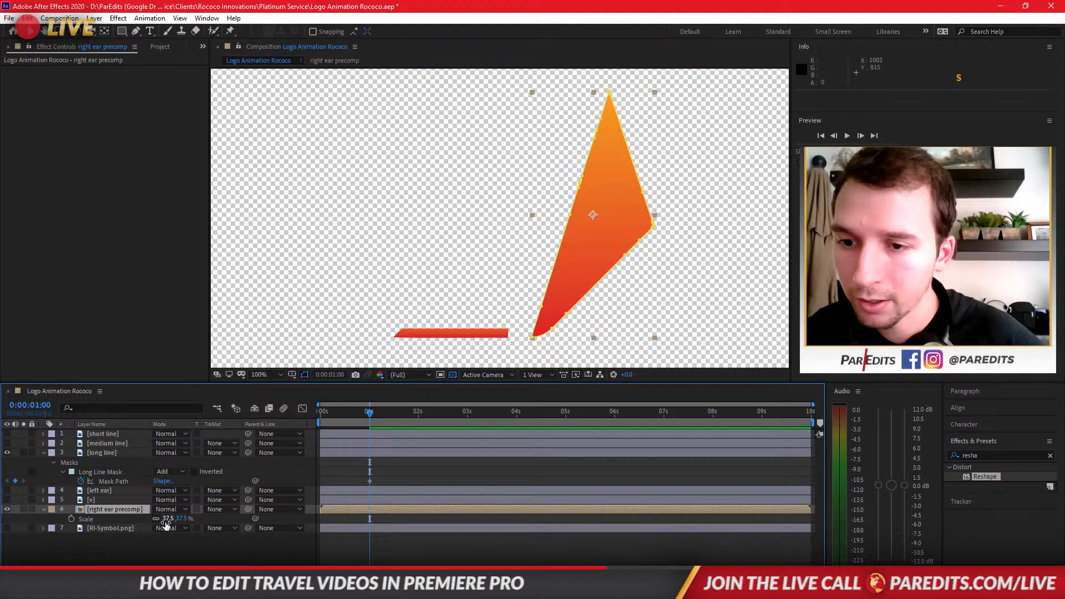
left_click(86, 520)
key("ctrl+c")
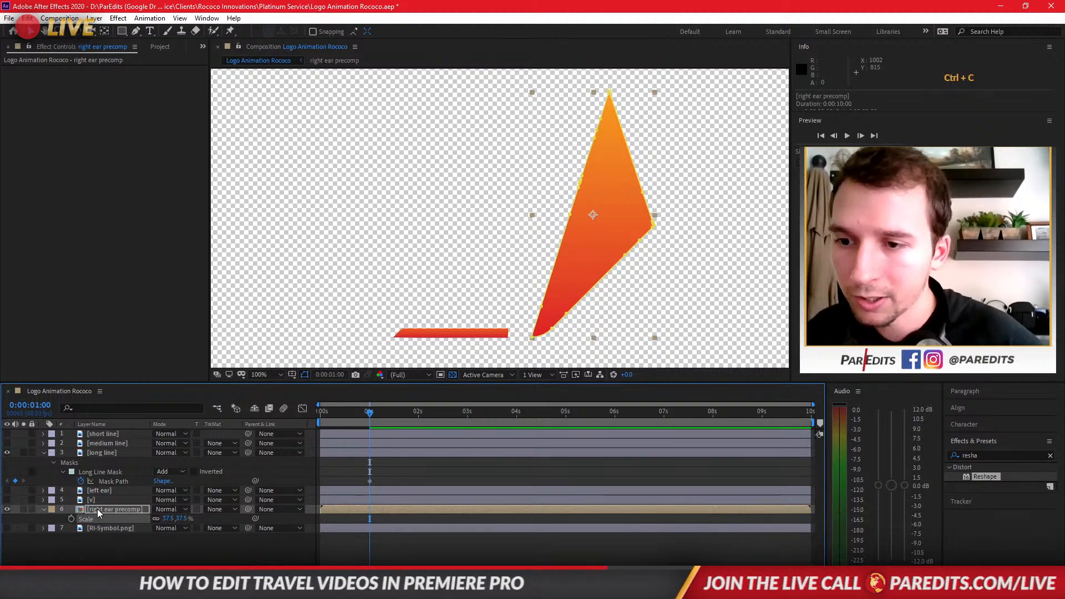
double_click(97, 508)
left_click(127, 435)
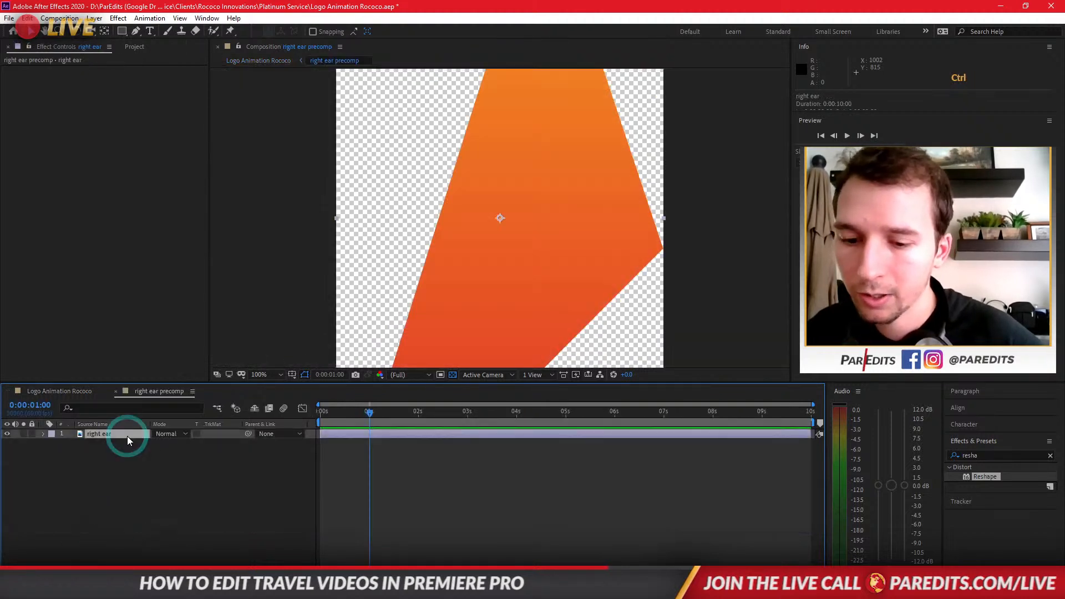
key("ctrl+v")
left_click(79, 392)
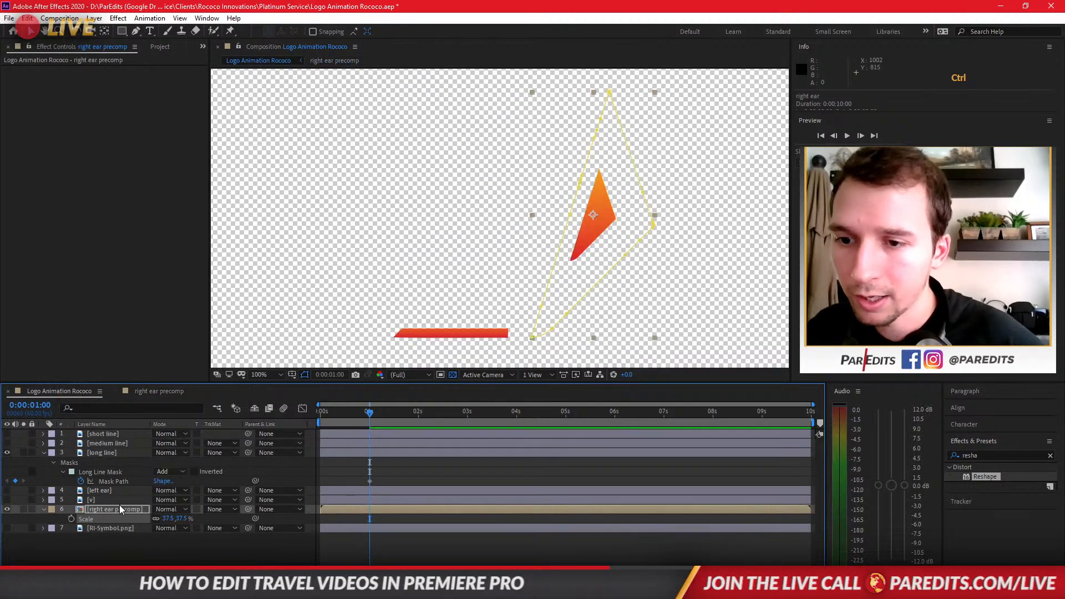
Set the right ear precomp's scale to 100% and delete its Right Ear Mask
left_click(167, 517)
type("100")
key("Return")
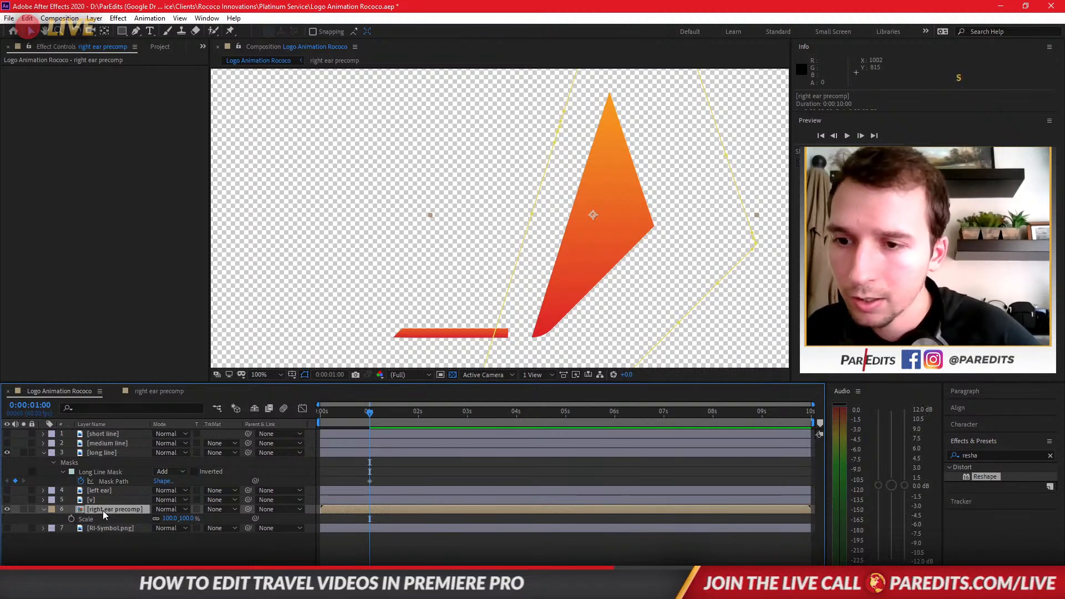
key("m")
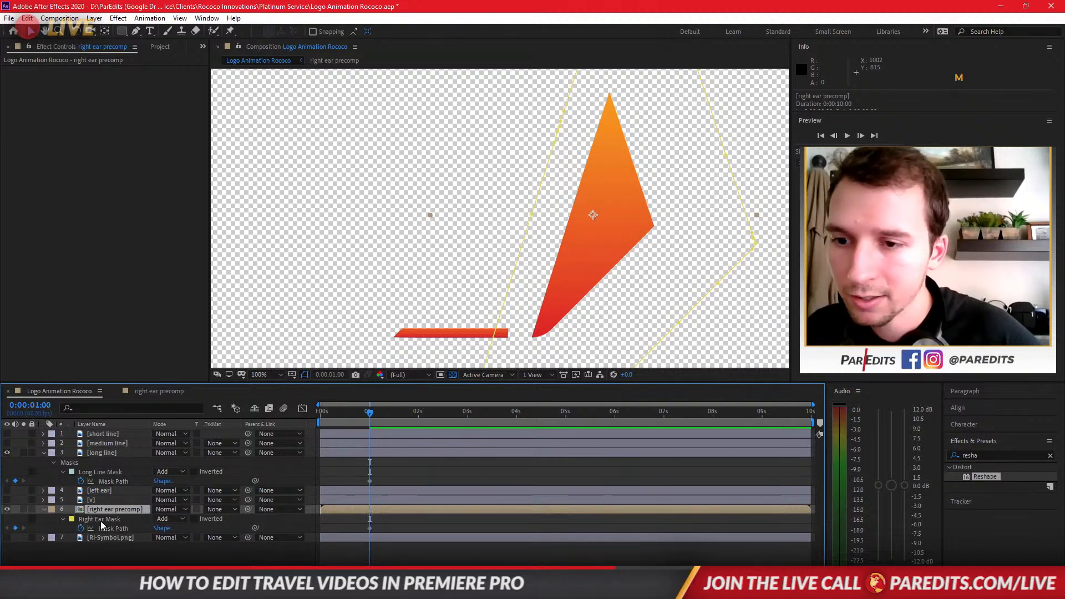
left_click(102, 519)
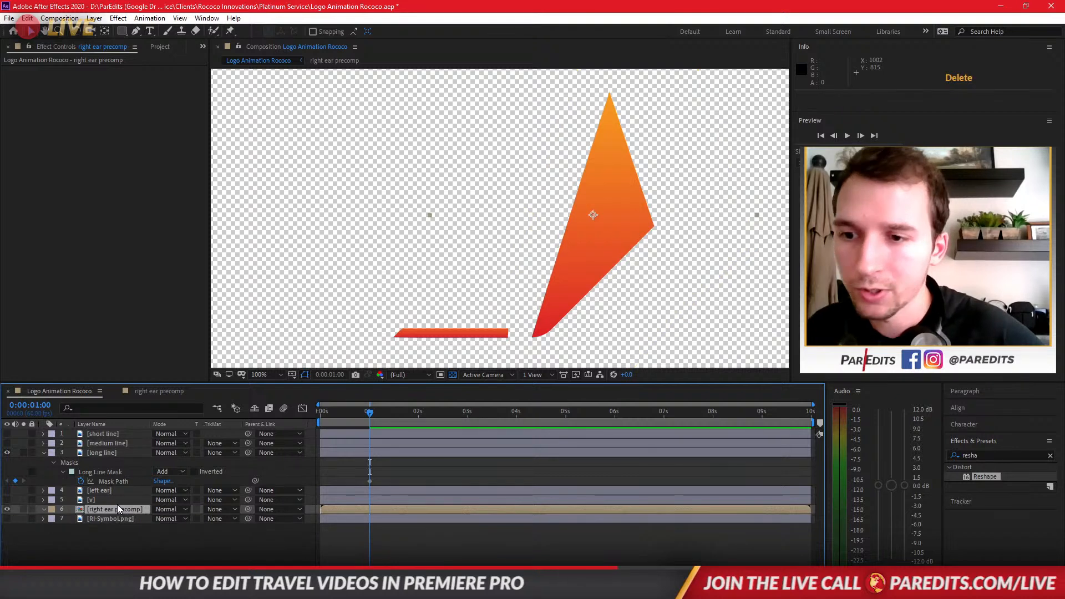
Auto-trace the right ear precomp on the current frame using its Alpha channel to create a new mask
left_click(117, 507)
left_click(77, 18)
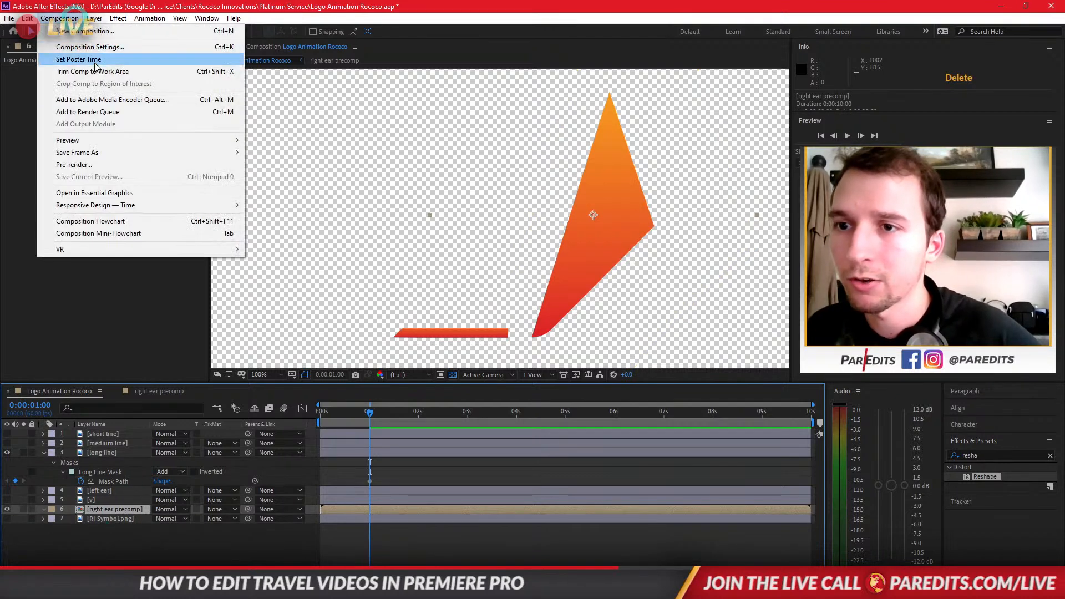
left_click(76, 19)
left_click(94, 18)
left_click(130, 371)
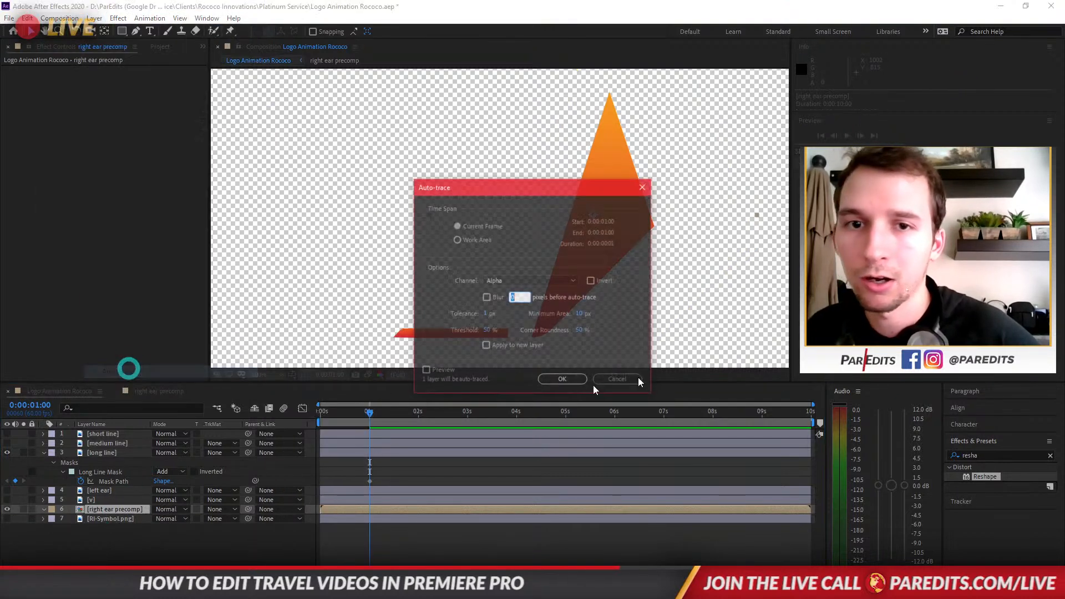
left_click(555, 375)
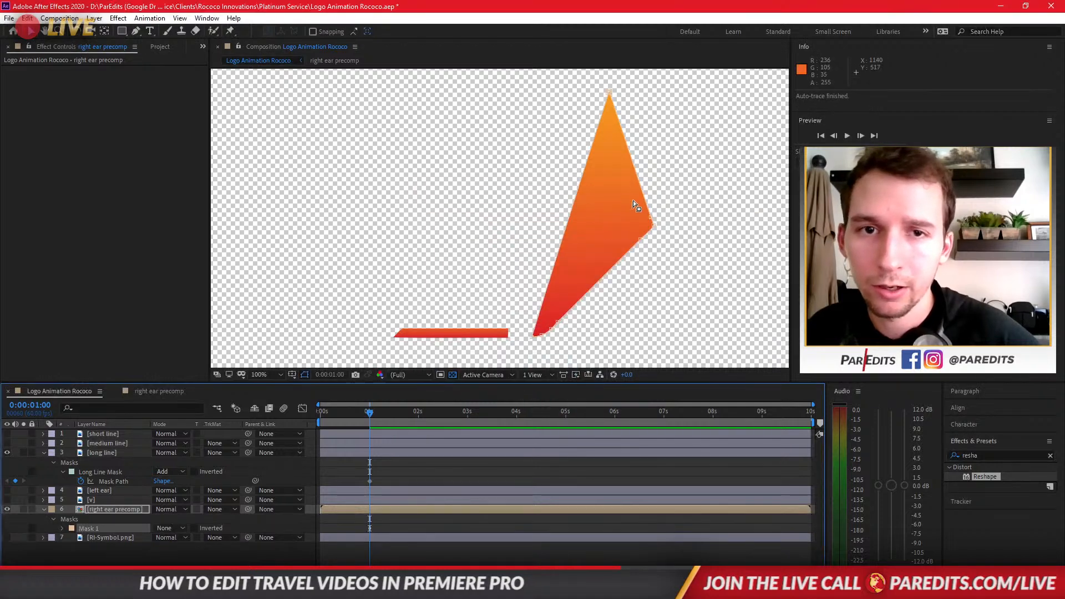
Inspect the traced mask on the right ear precomp and the long line layer's scale and mask path
double_click(94, 528)
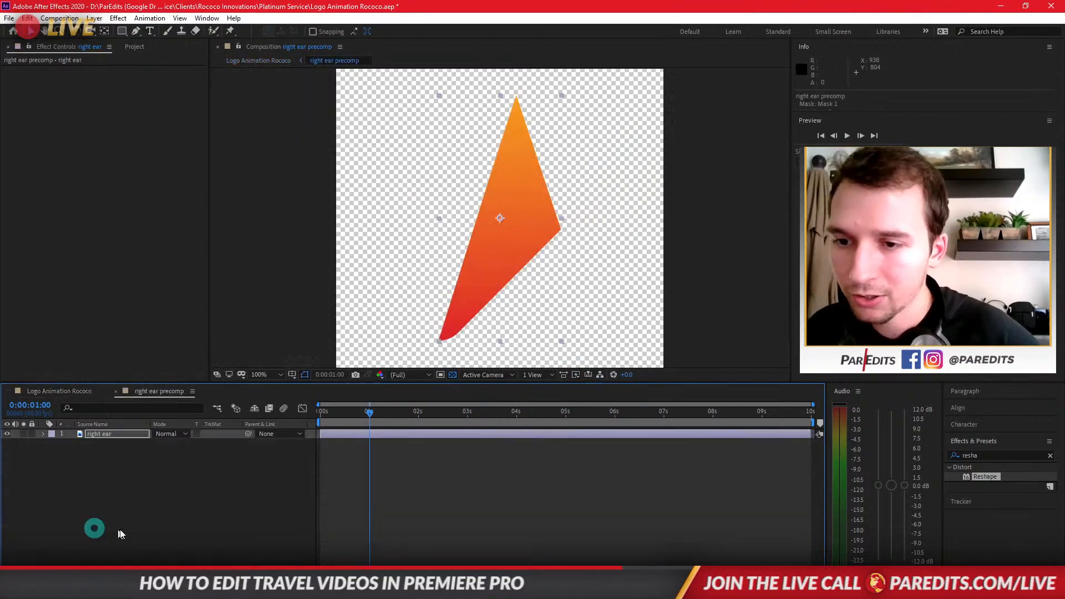
left_click(114, 392)
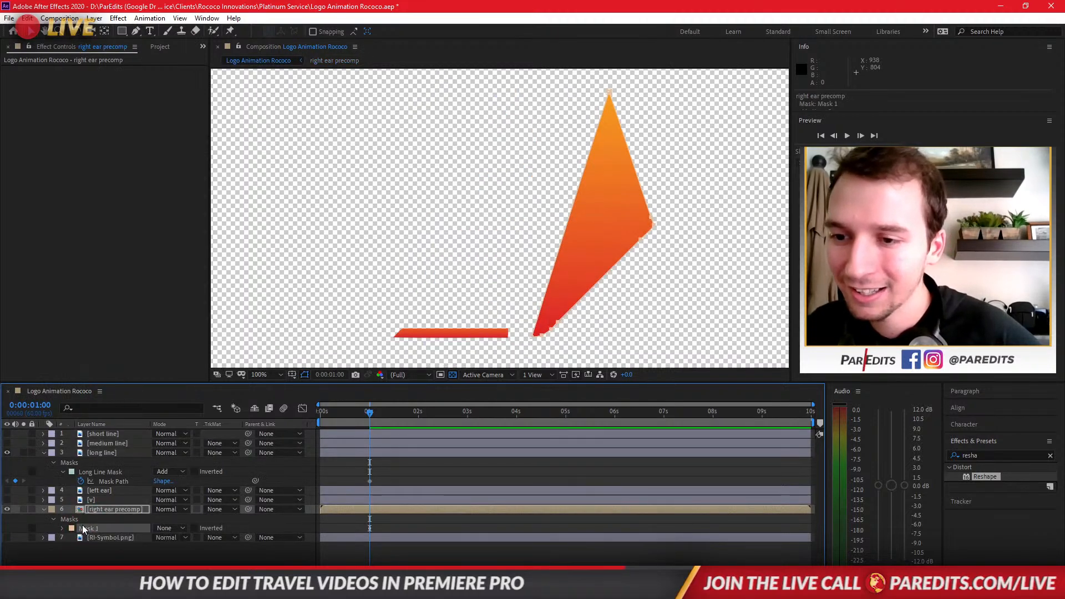
key("ctrl+Up")
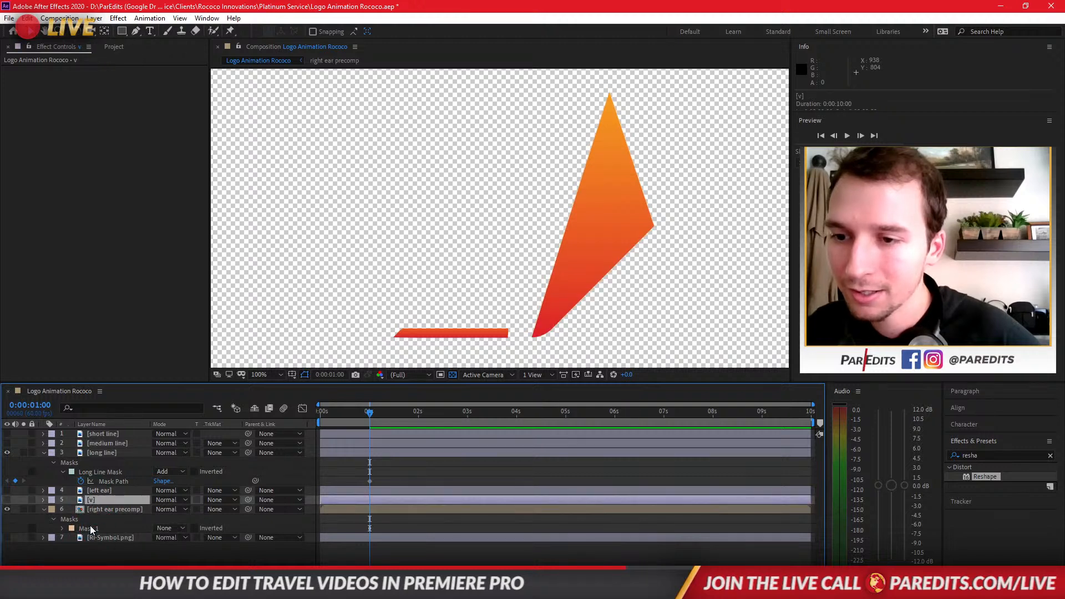
left_click(91, 529)
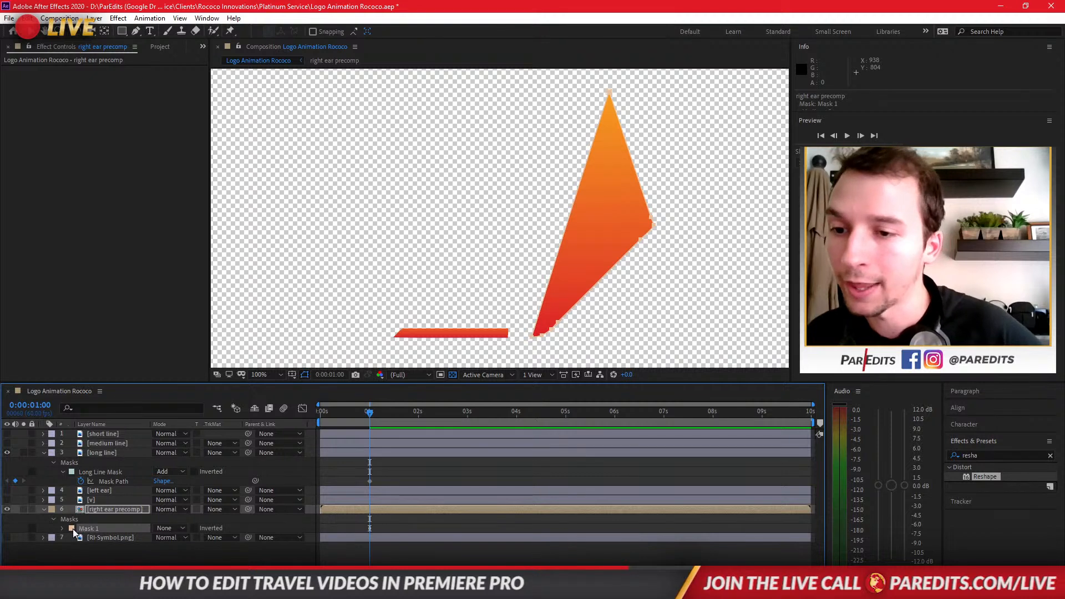
left_click(102, 471)
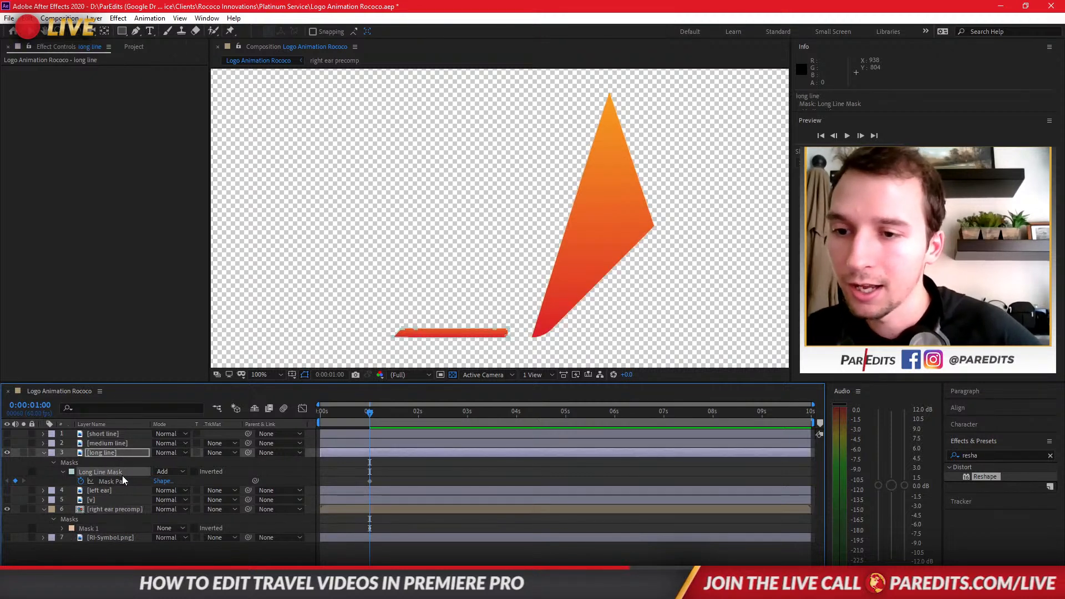
key("s")
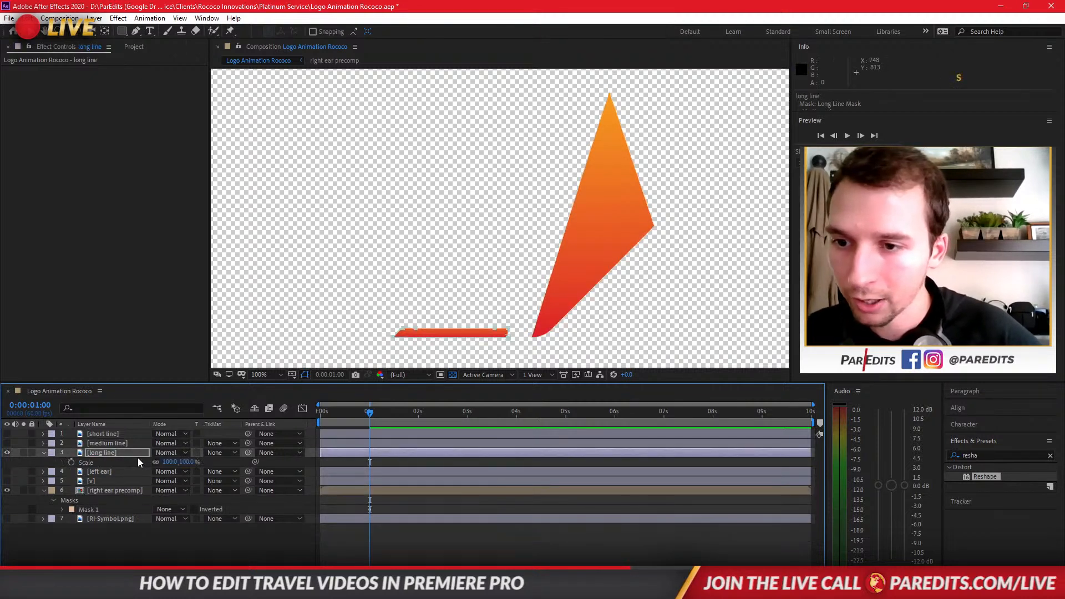
key("s")
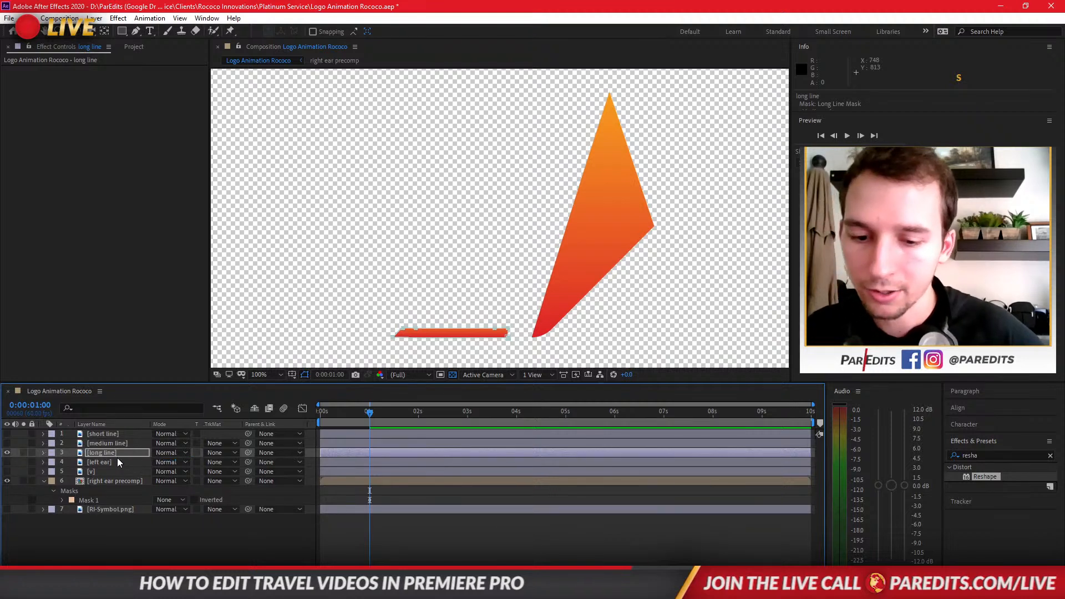
key("m")
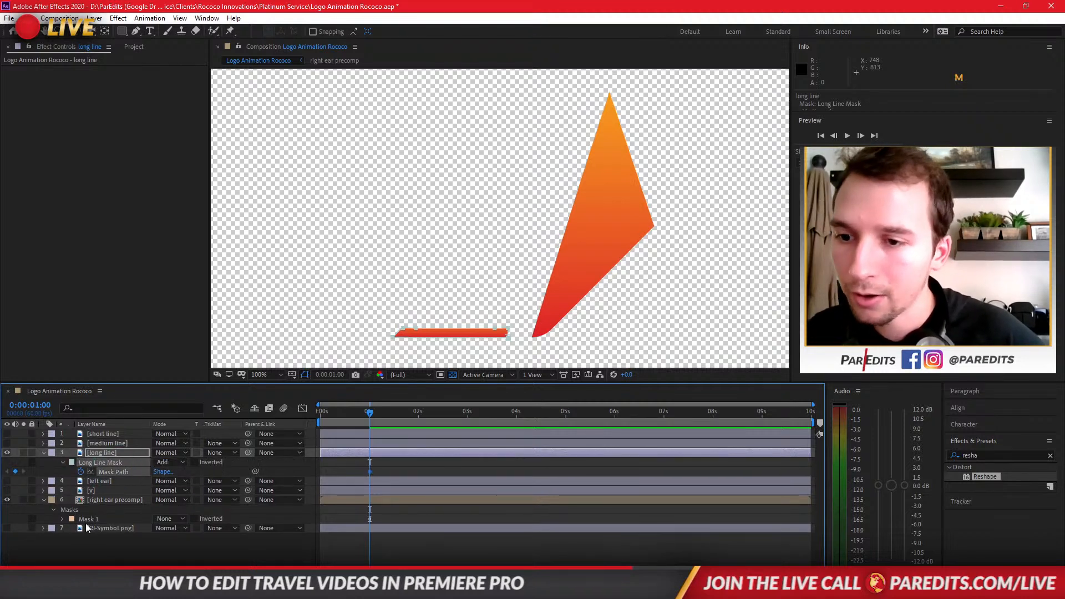
Copy the right ear precomp's traced Mask 1 onto the long line layer
left_click(89, 519)
key("ctrl+c")
left_click(106, 452)
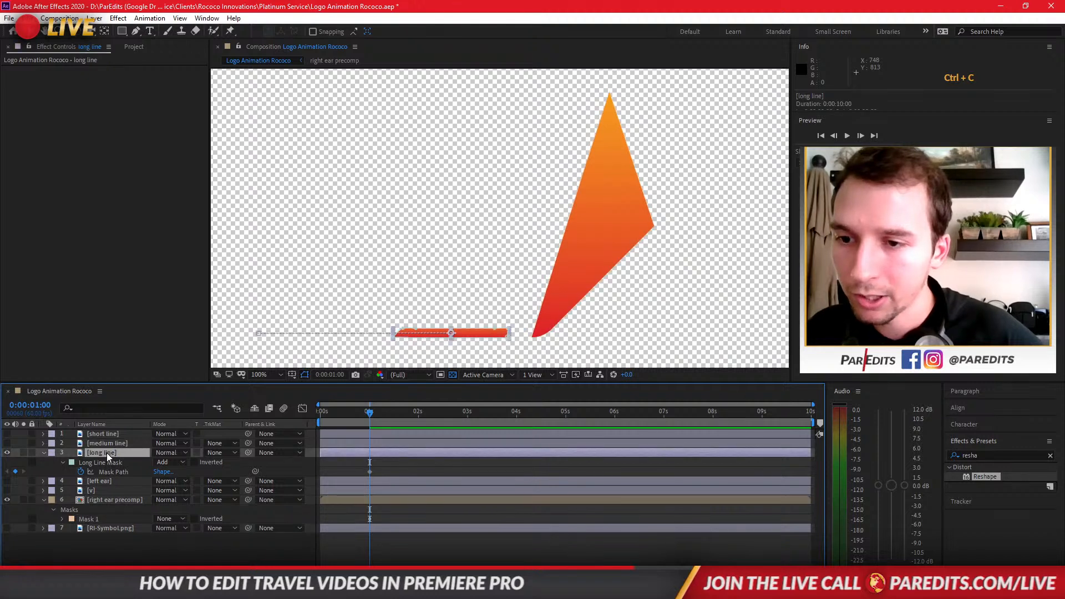
key("ctrl+v")
Copy the Long Line Mask onto the right ear precomp and set the pasted mask's mode to None
left_click(102, 473)
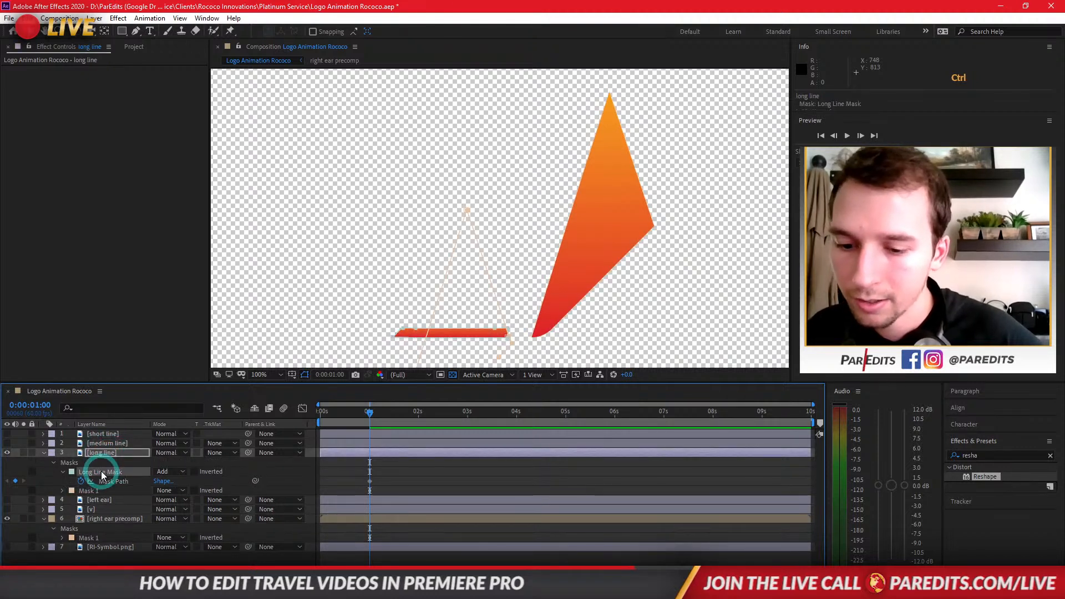
key("ctrl+c")
left_click(103, 519)
key("ctrl+v")
left_click(167, 547)
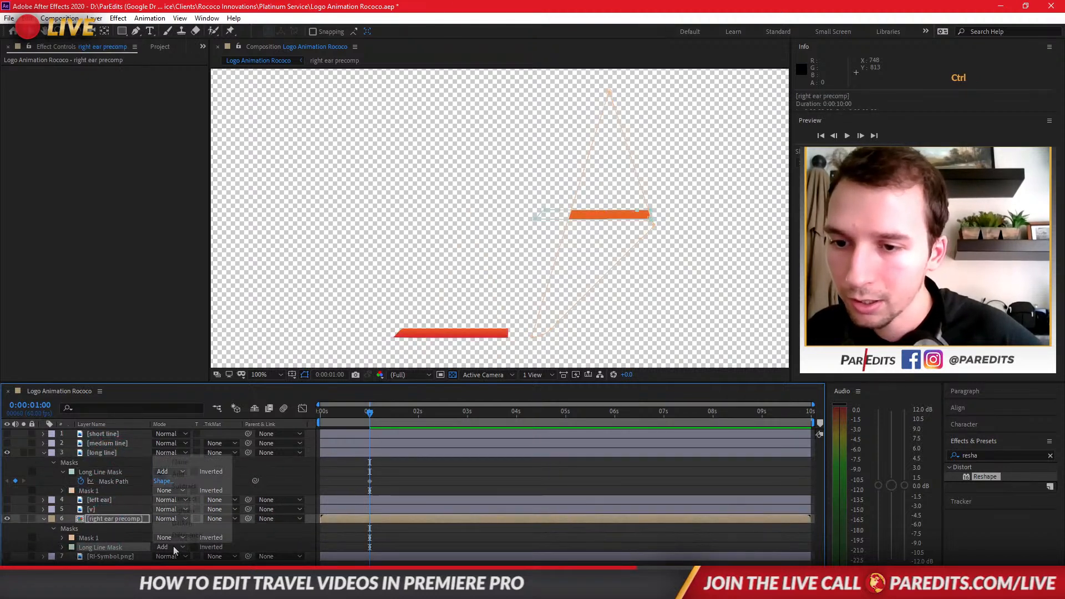
left_click(172, 460)
Set Mask 1's mode to Add on the right ear precomp and to None on the long line layer
left_click(166, 537)
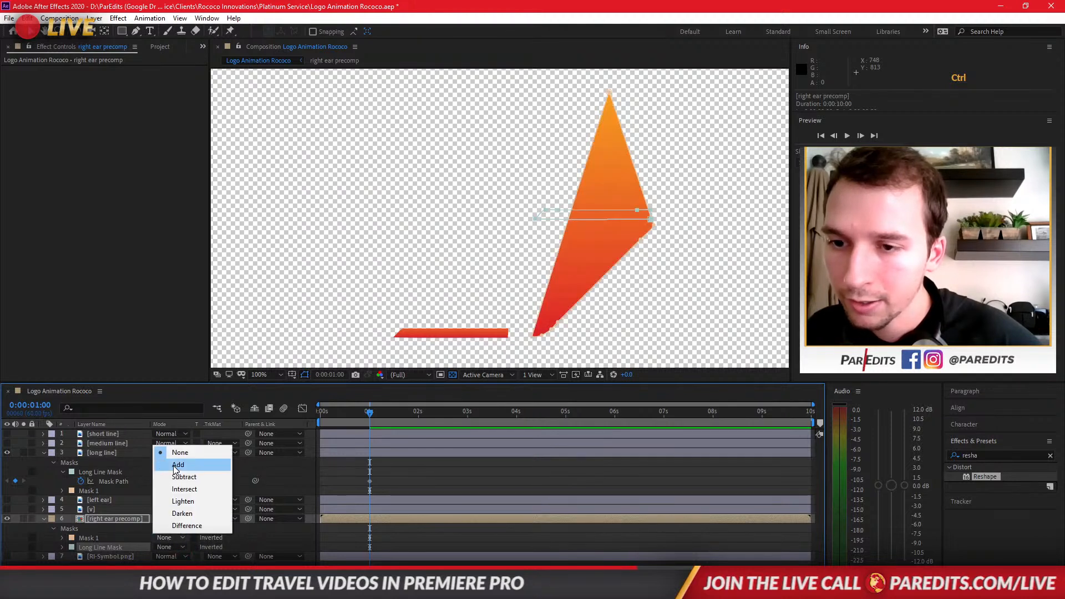
left_click(173, 465)
left_click(170, 491)
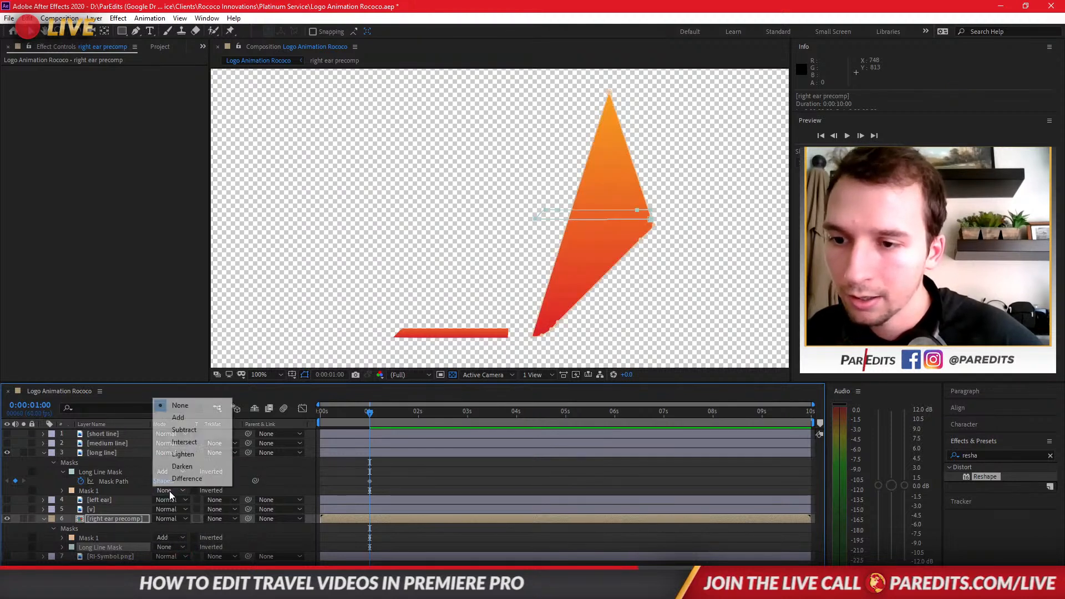
left_click(191, 405)
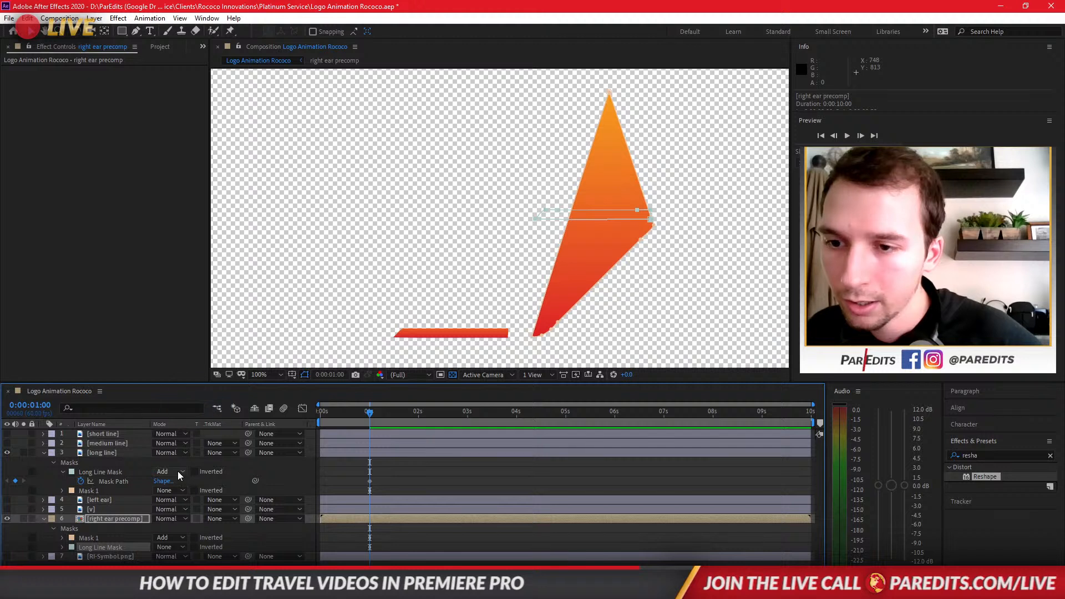
Apply the Reshape effect to the long line layer
left_click(178, 472)
left_click(109, 472)
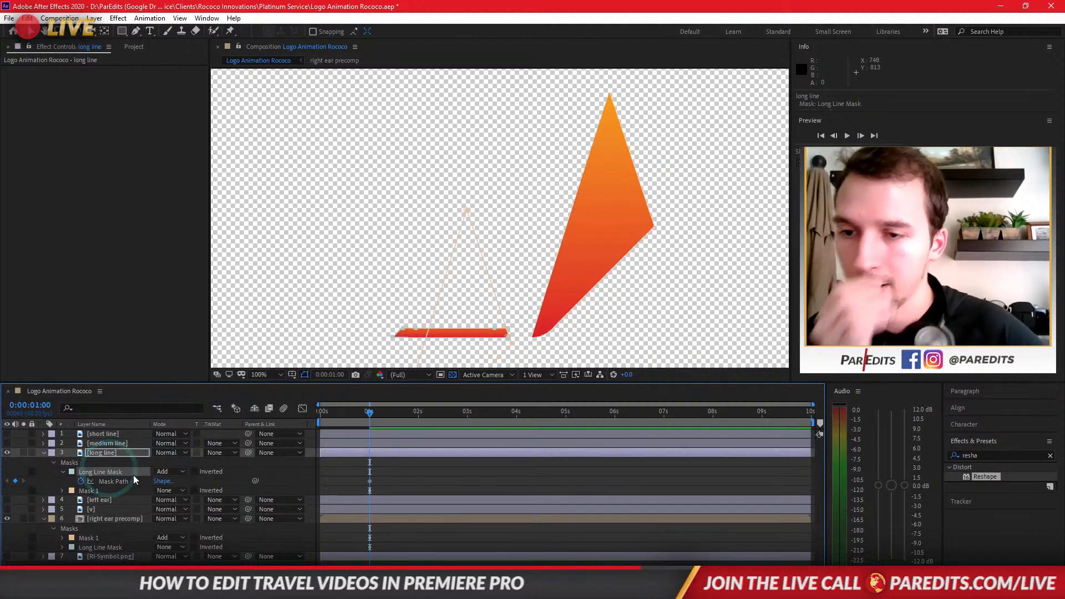
left_click(99, 453)
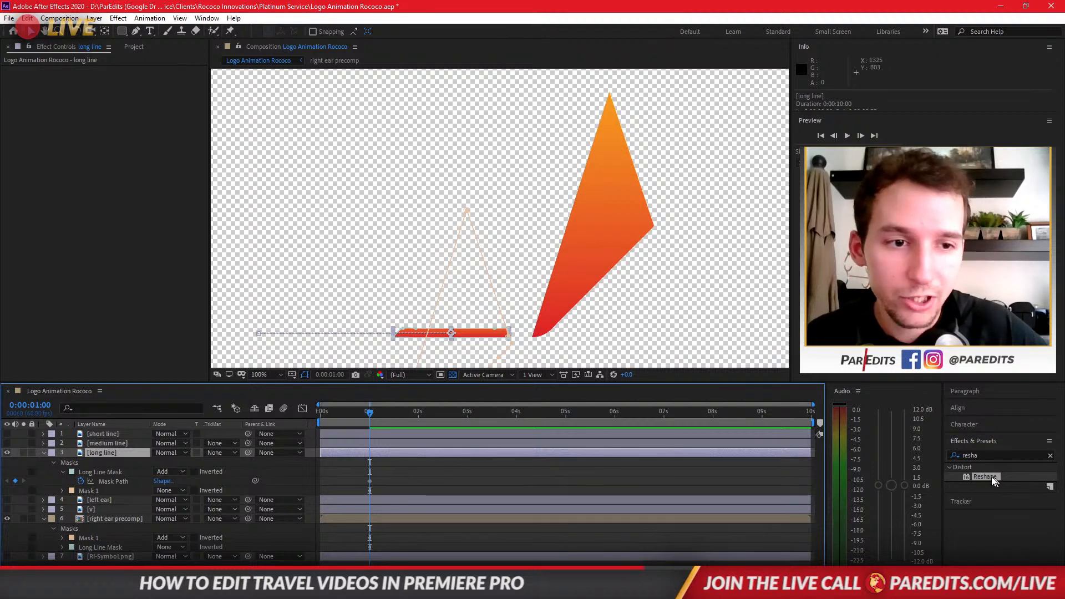
left_click_drag(992, 480, 105, 452)
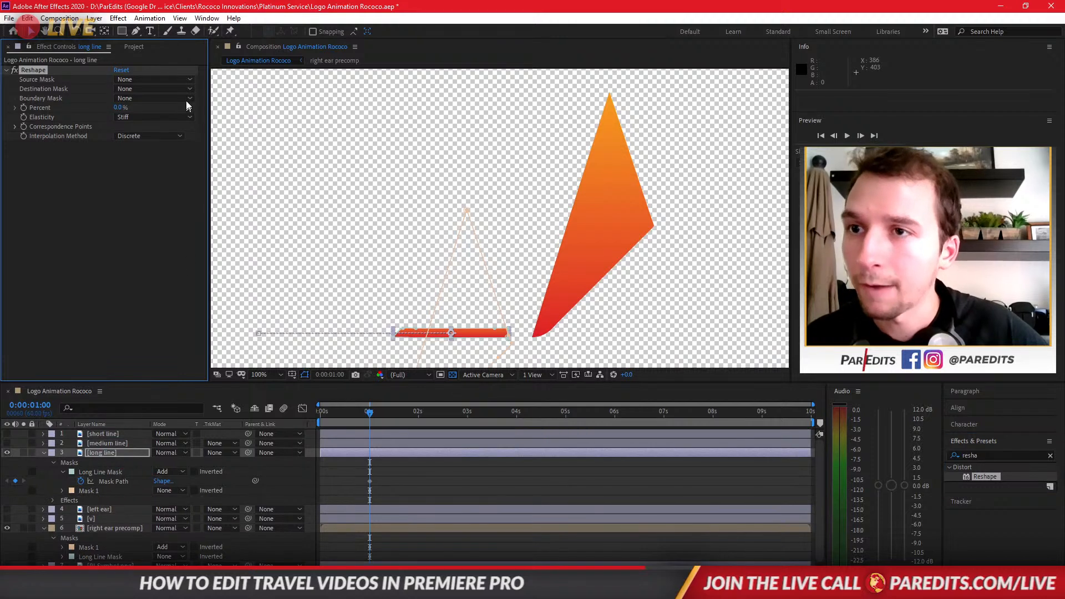
Set Reshape's source mask to Long Line Mask and its destination mask to Mask 1
left_click(168, 80)
left_click(153, 104)
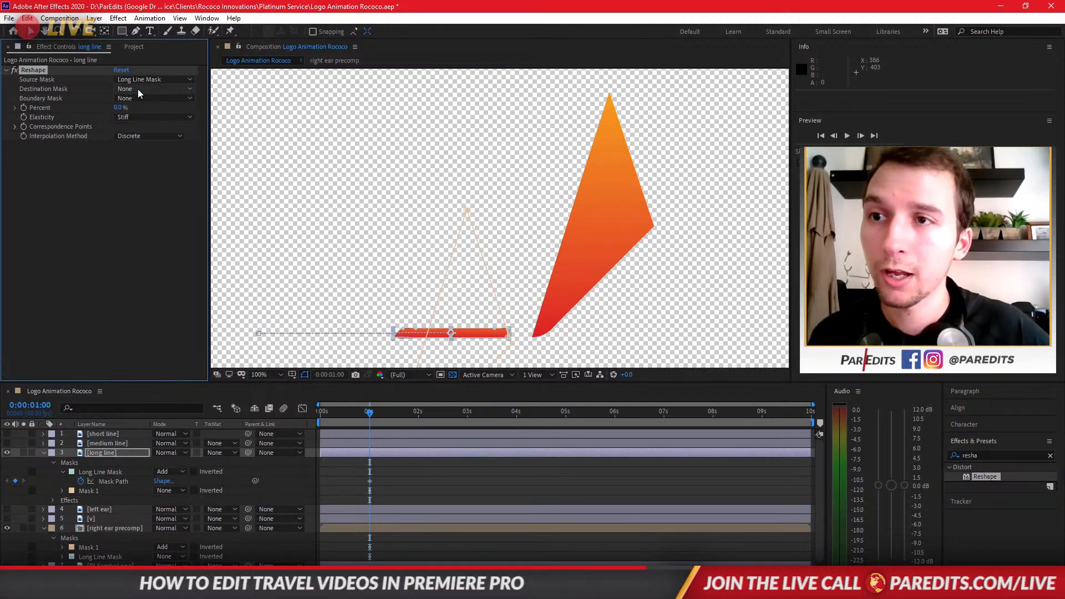
left_click(138, 89)
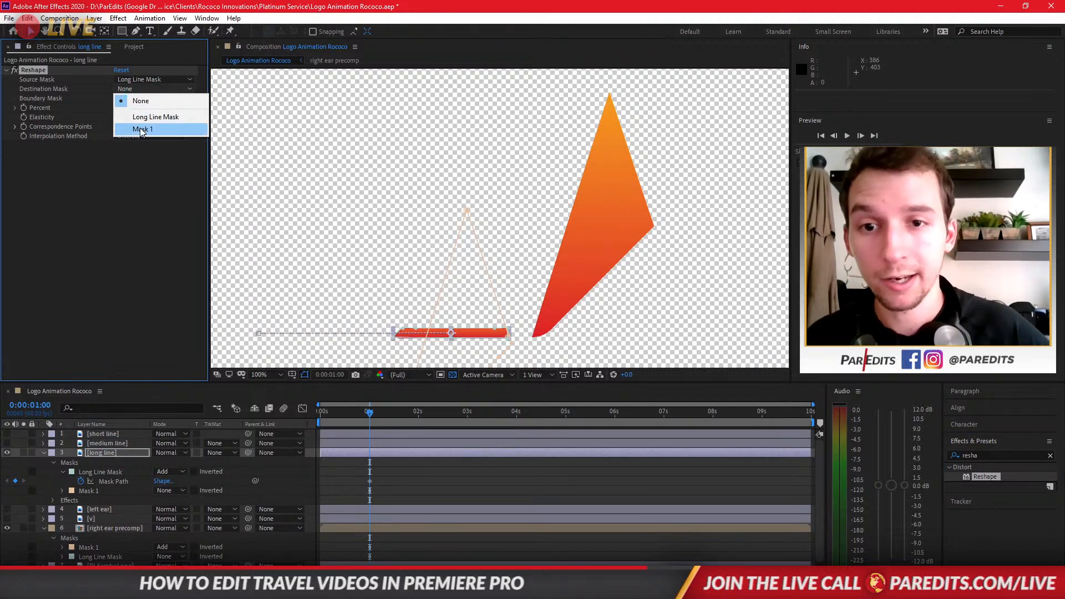
left_click(140, 130)
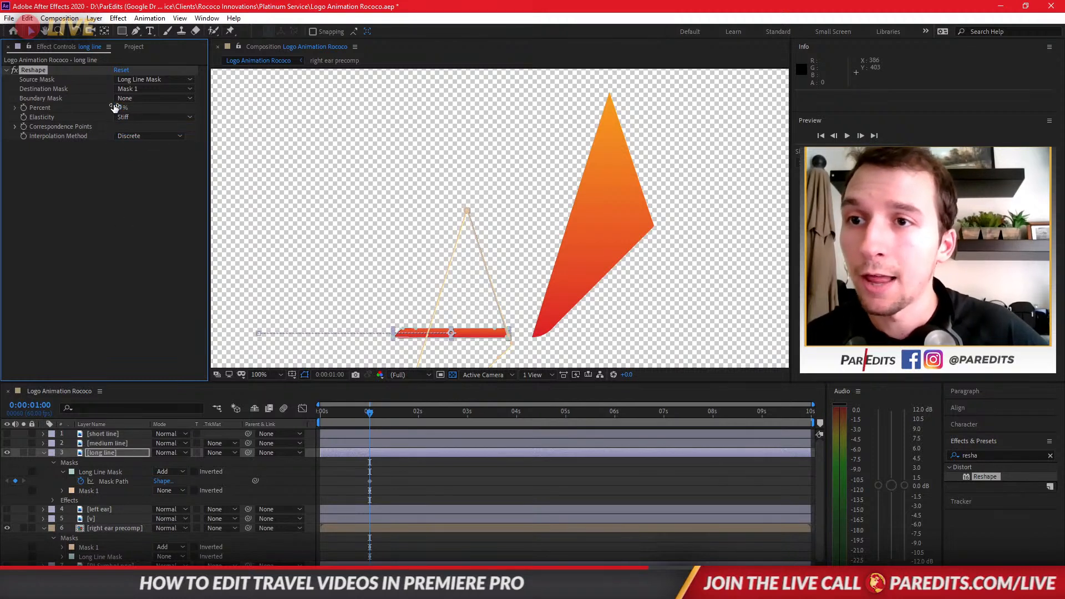
Try the Reshape Percent on the long line layer before and after setting Mask 1's mode to Add
left_click_drag(118, 107, 134, 111)
key("ctrl")
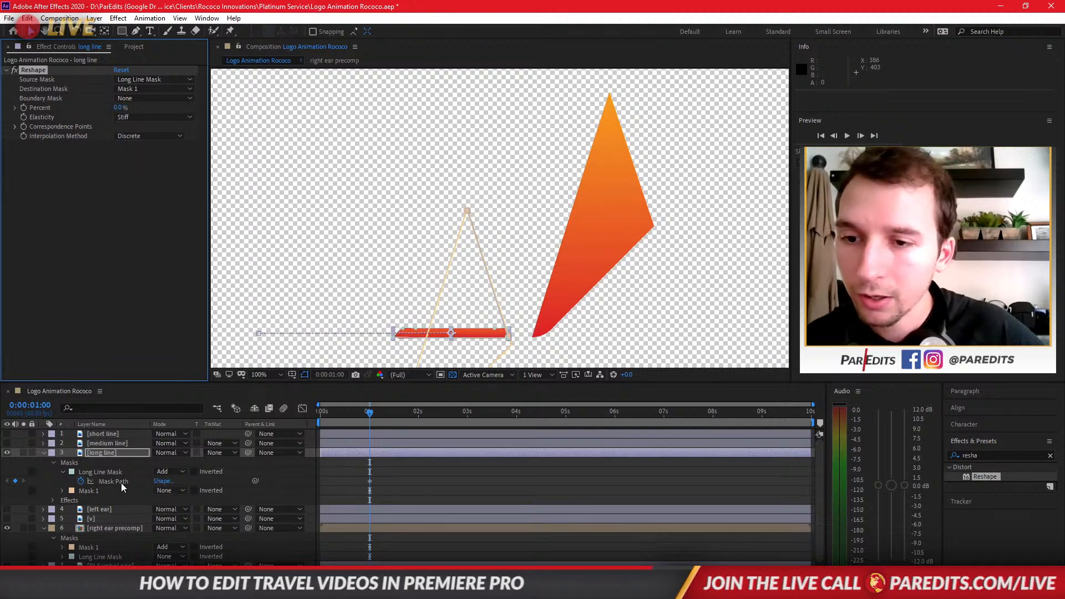
scroll(123, 485, "down", 1)
left_click(175, 485)
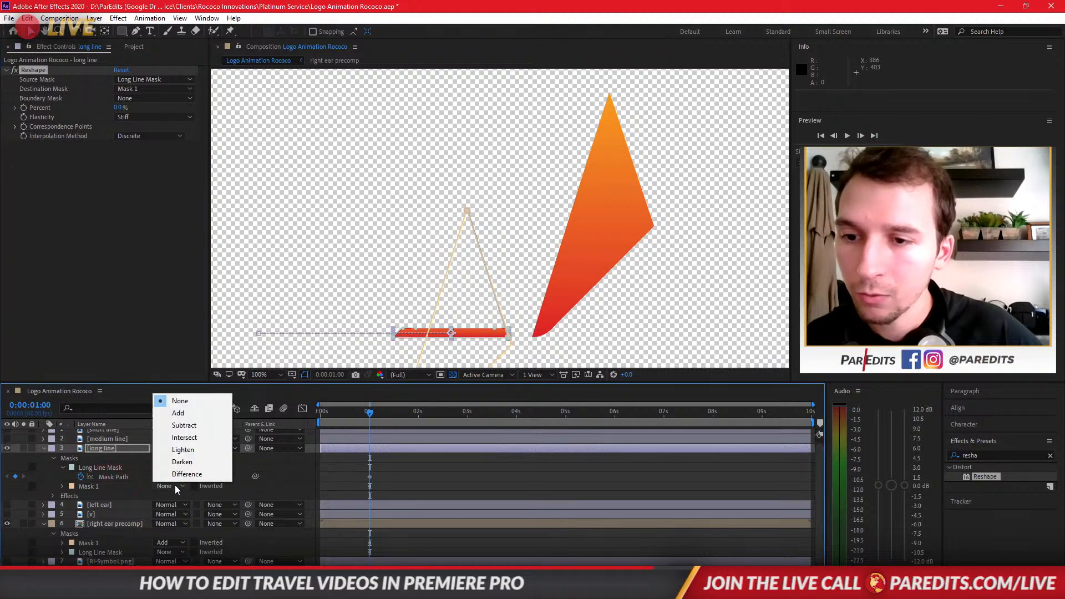
left_click(189, 417)
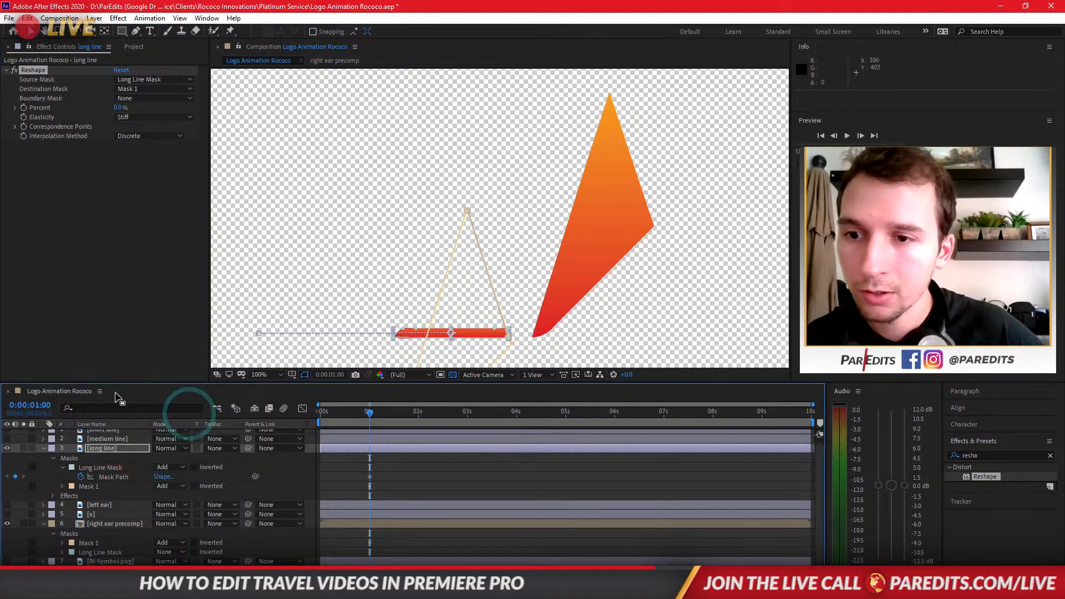
left_click_drag(118, 107, 82, 113)
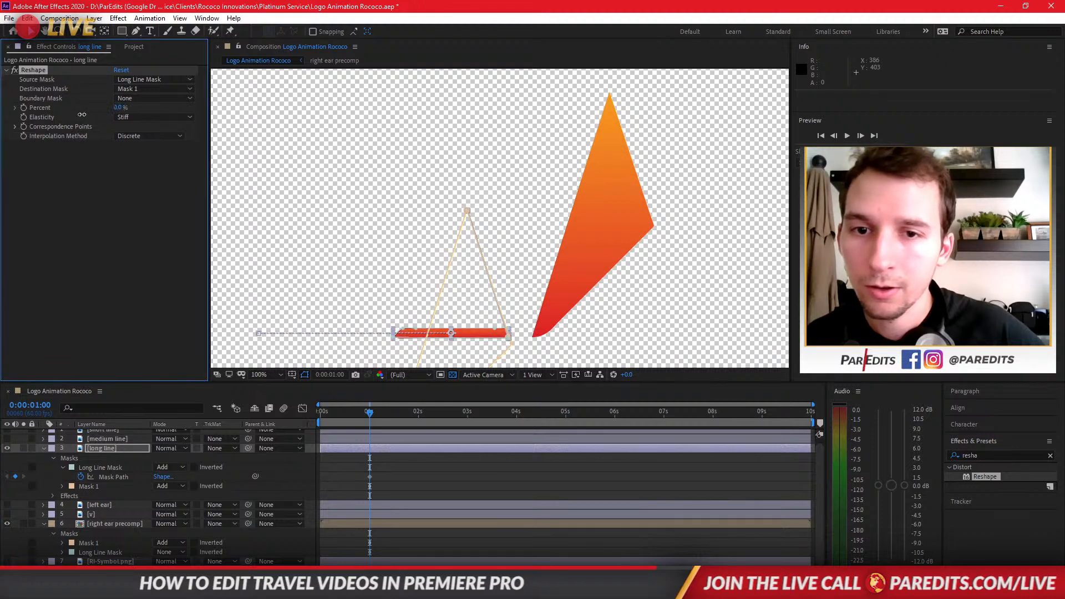
Set the Long Line Mask and Mask 1 modes to None on the long line layer, trying the Reshape Percent after each change
left_click(183, 467)
left_click(181, 479)
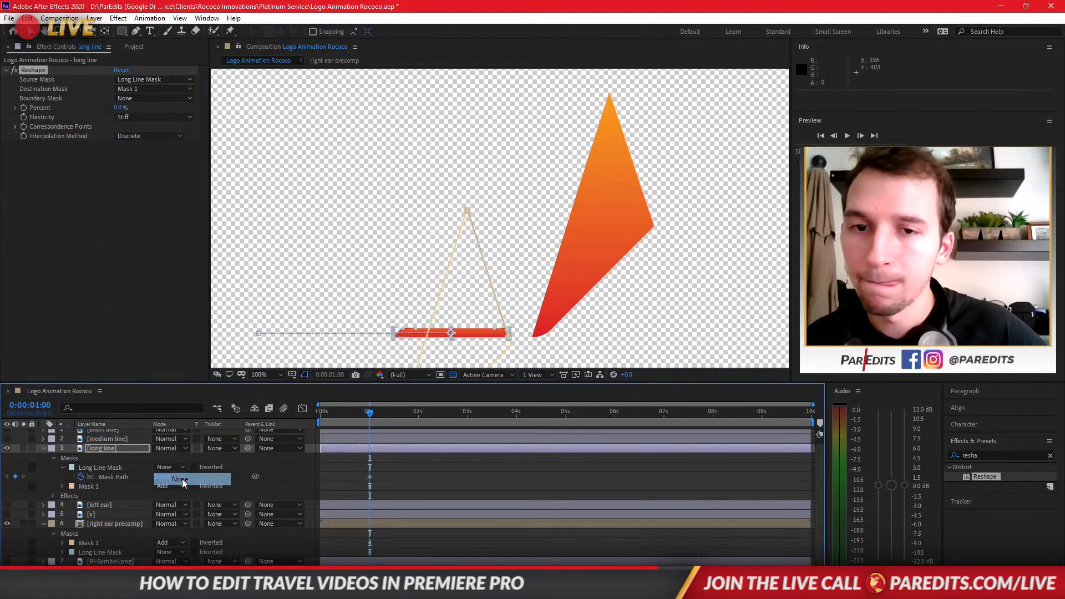
left_click_drag(120, 105, 124, 213)
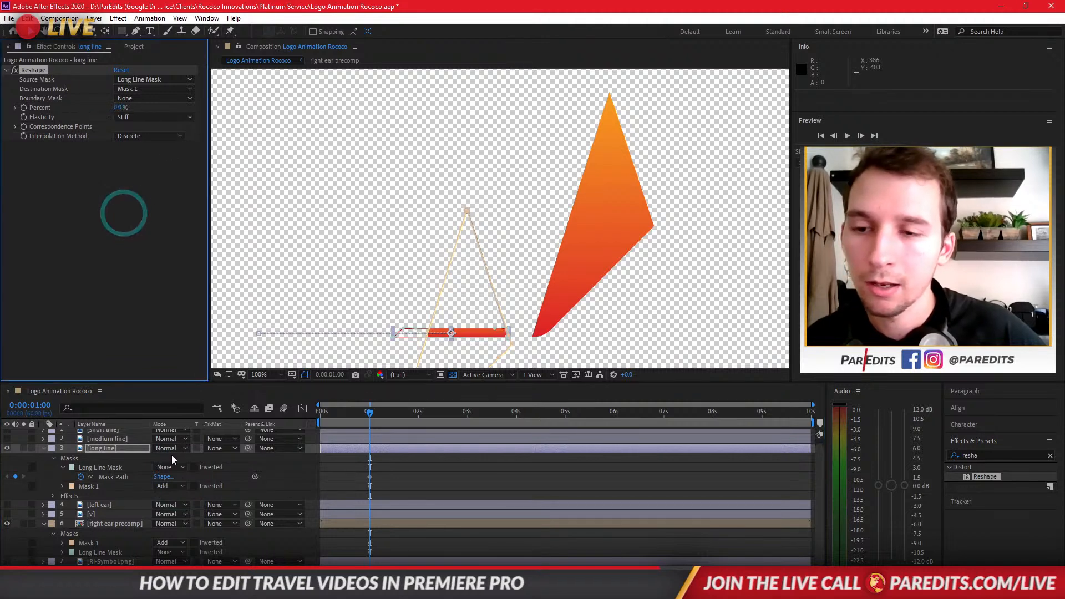
left_click(161, 487)
left_click(179, 400)
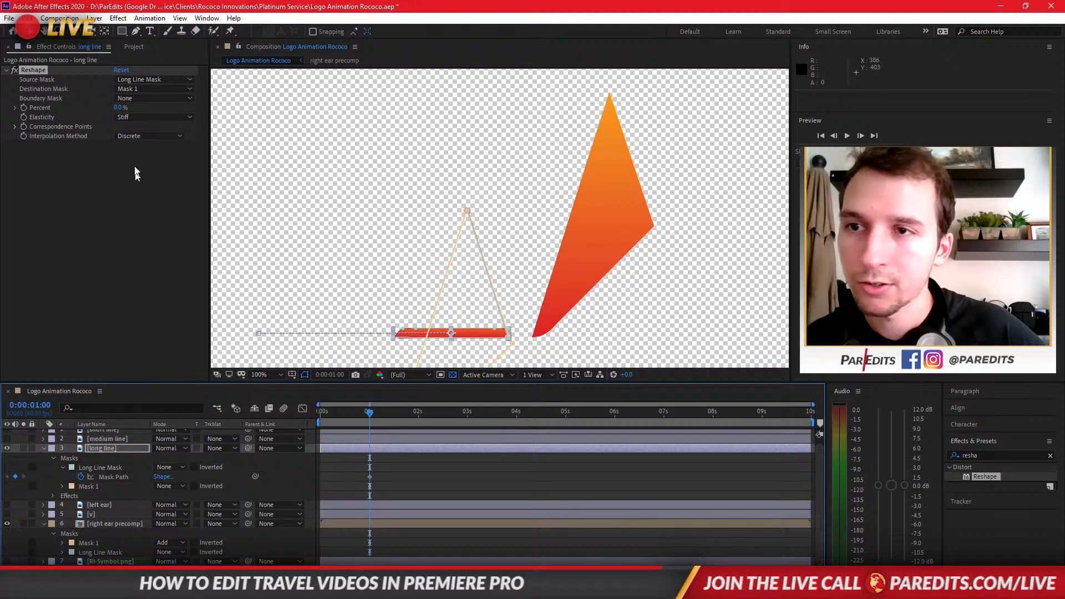
left_click_drag(118, 108, 89, 108)
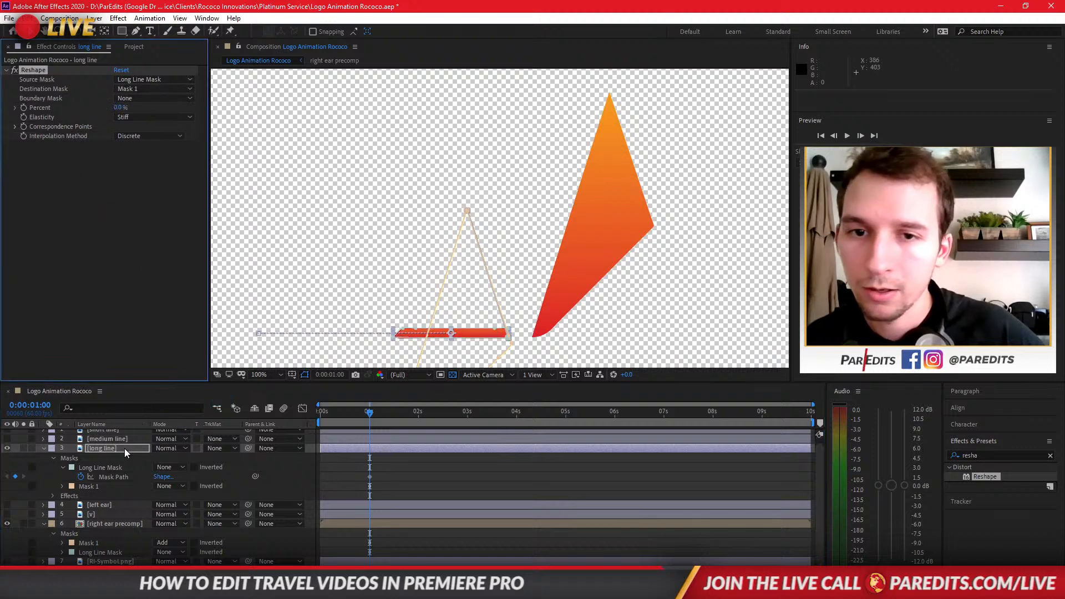
left_click(170, 486)
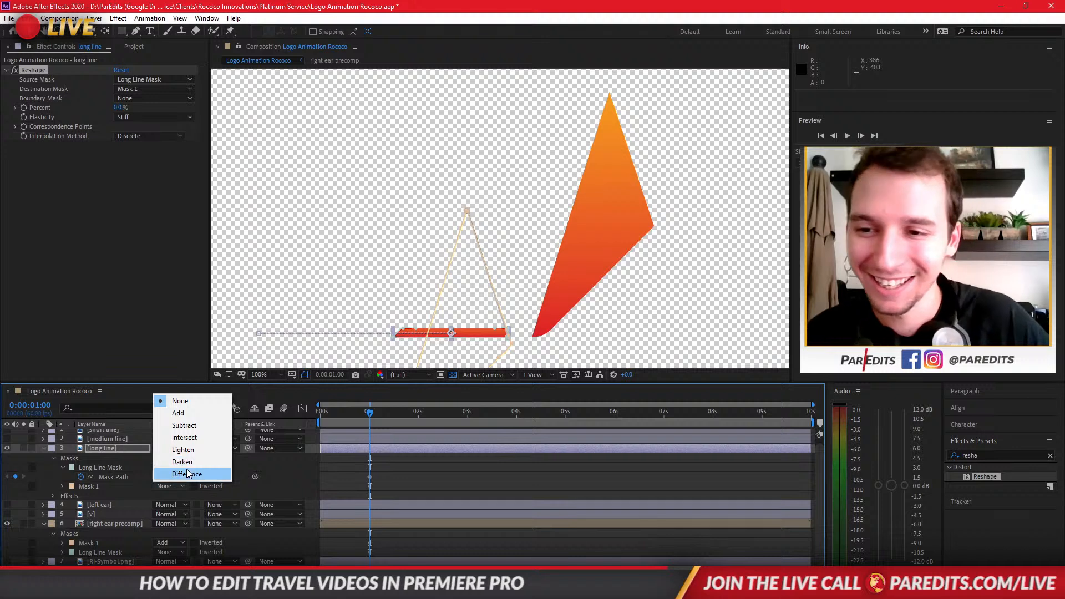
left_click(322, 325)
Examine the Long Line Mask and Mask 1 paths on the long line layer up close
key("space")
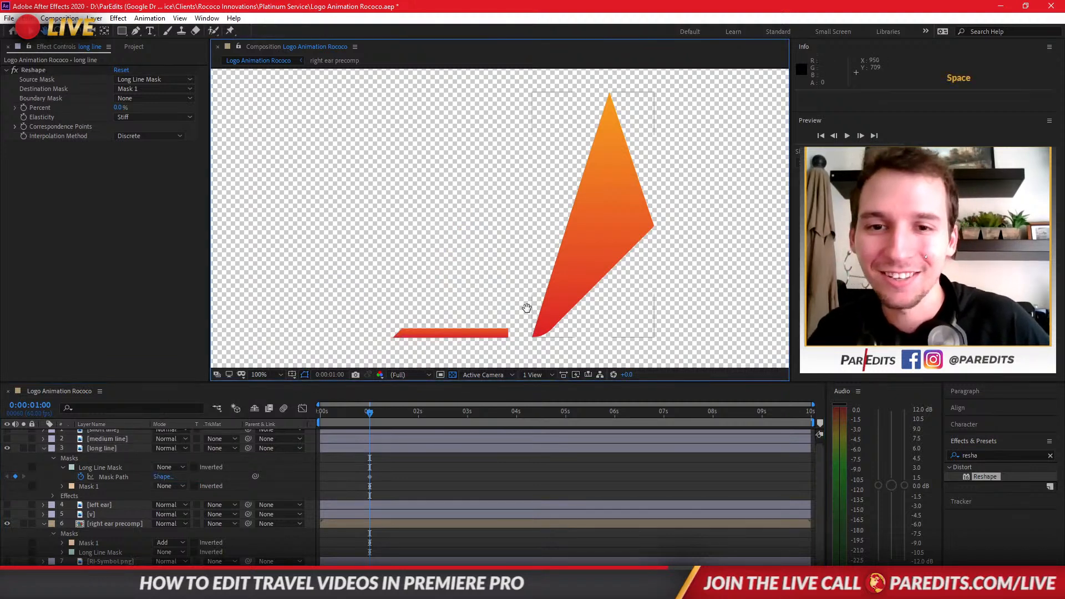
left_click_drag(527, 304, 547, 161)
scroll(504, 143, "up", 2)
left_click_drag(492, 135, 553, 212)
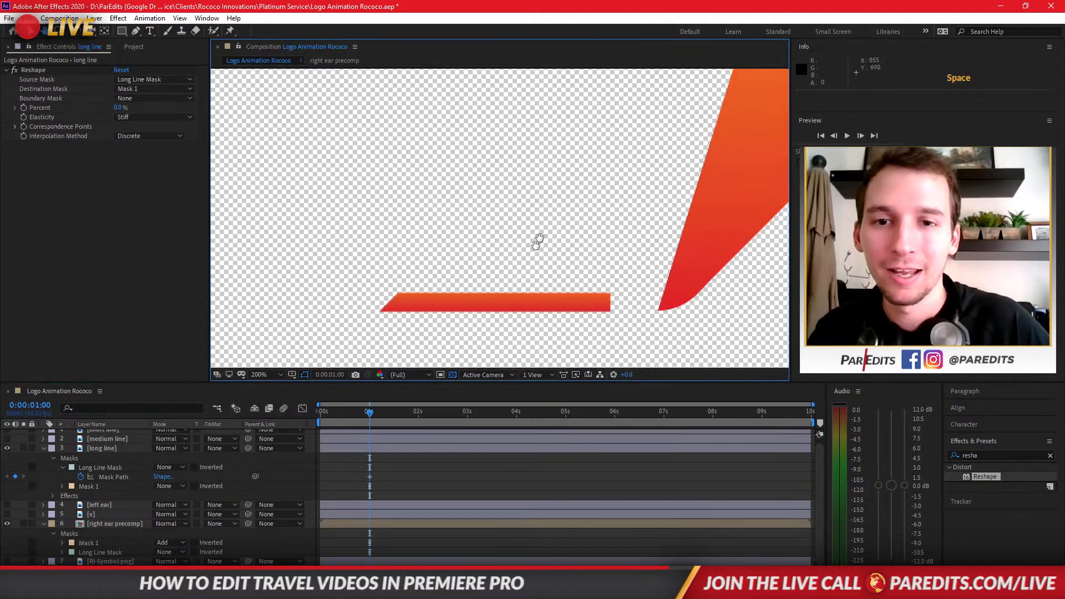
left_click(100, 469)
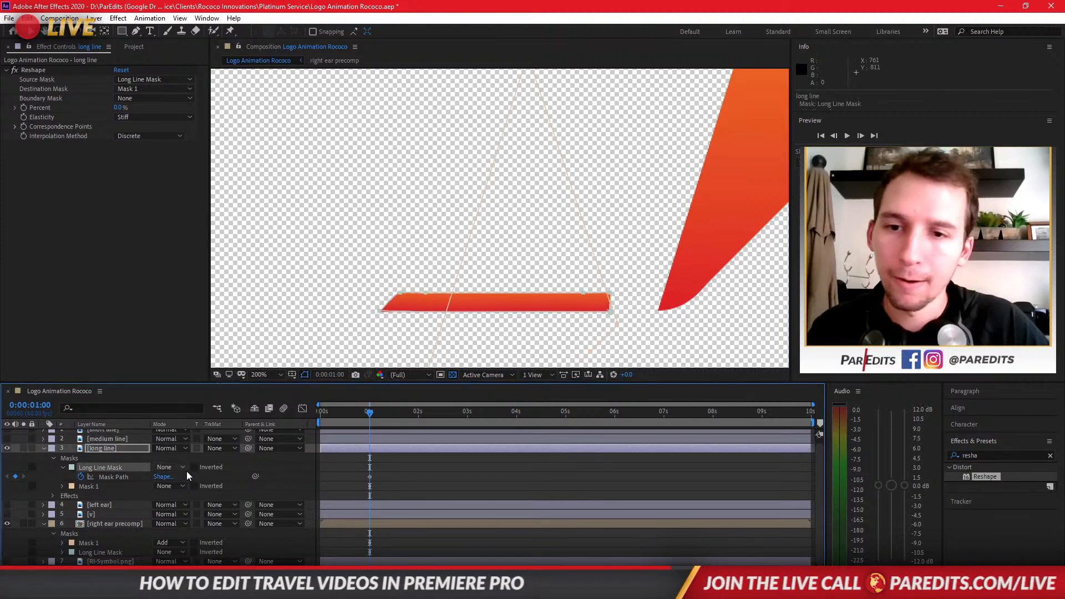
left_click(86, 487)
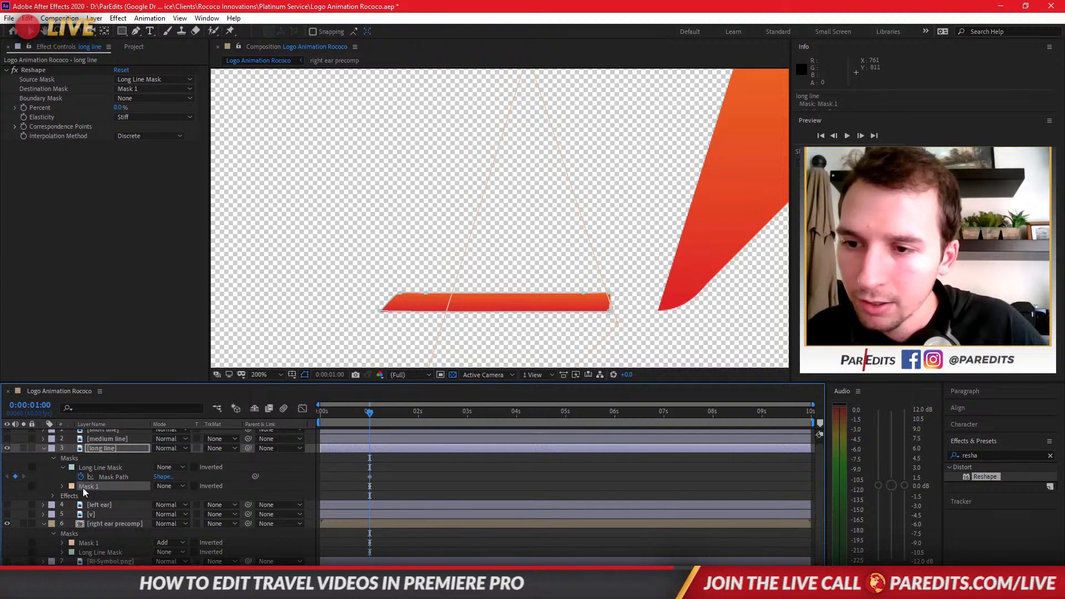
left_click(70, 497)
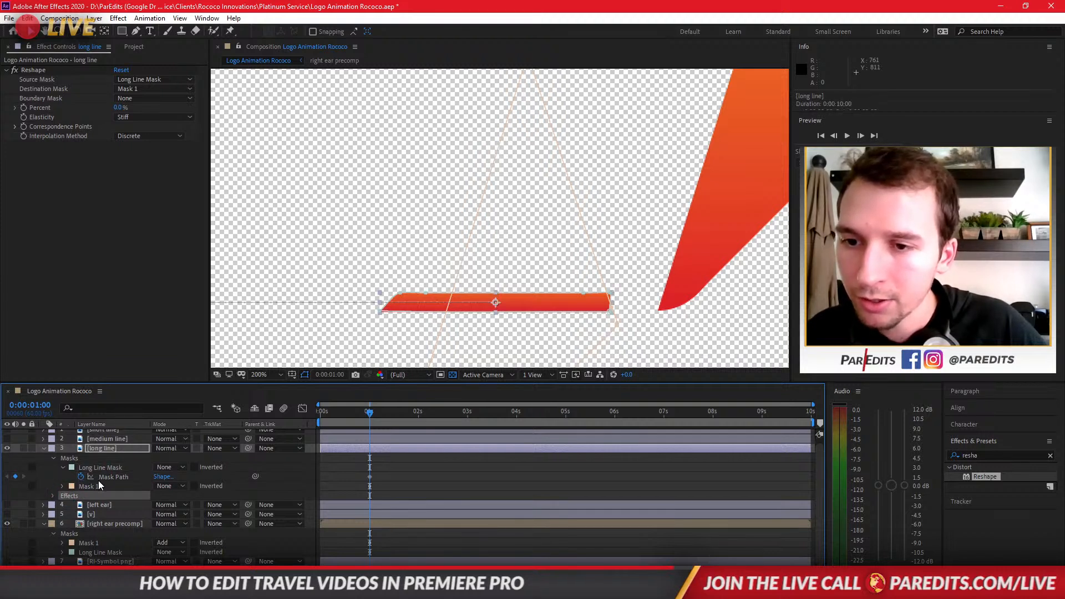
Try Mask 1 as Reshape's boundary mask with a changed Percent, and return the boundary mask to None
left_click(129, 98)
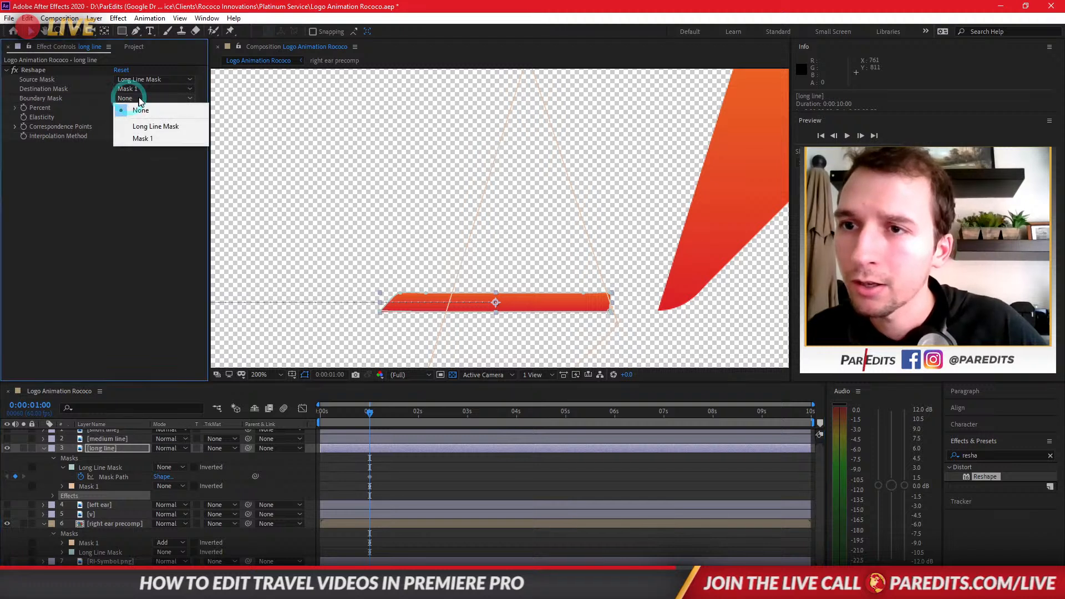
left_click(151, 139)
left_click_drag(139, 110, 157, 113)
key("ctrl+z")
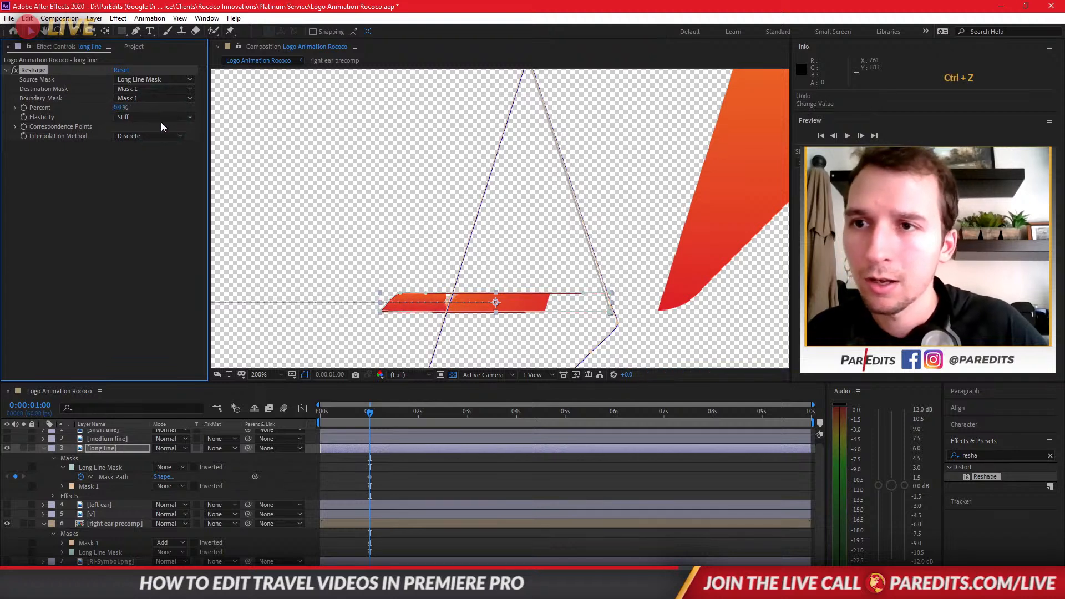
left_click(146, 98)
left_click(147, 109)
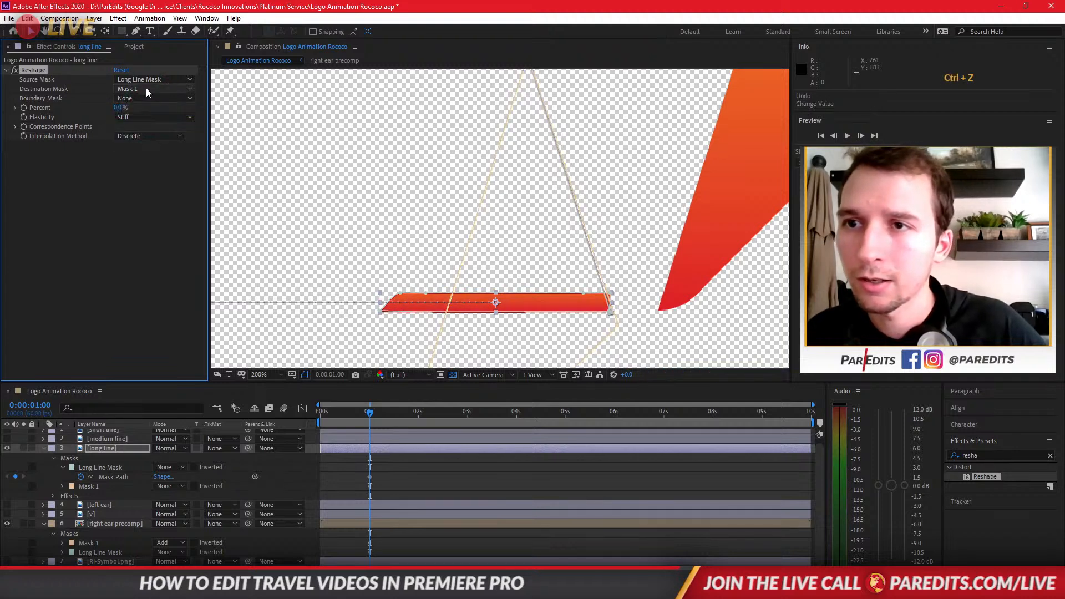
Review Reshape's Elasticity options and Correspondence Points on the long line layer
left_click(133, 118)
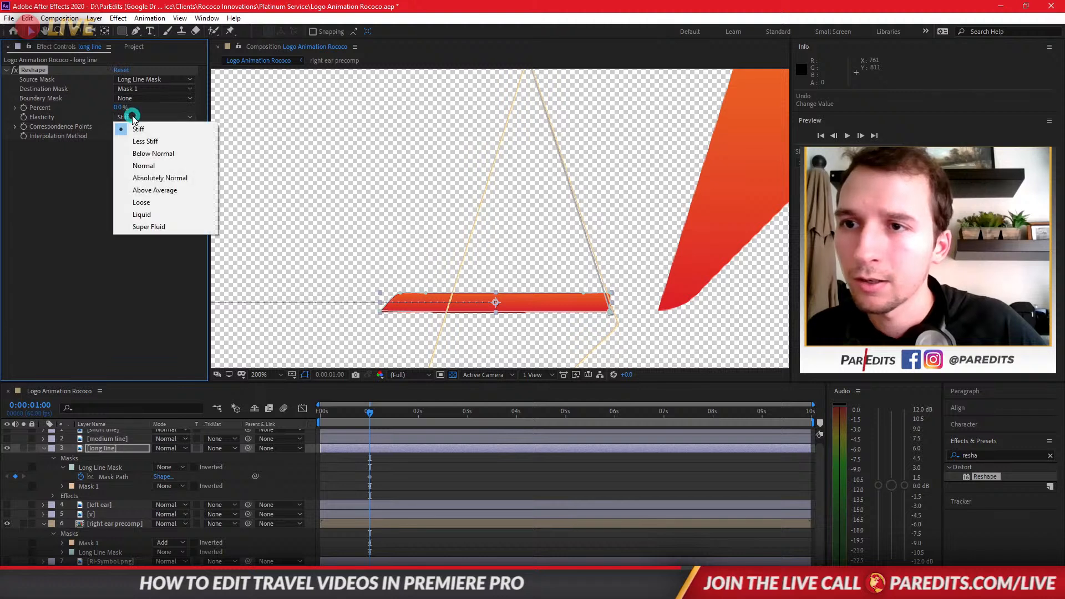
left_click(127, 125)
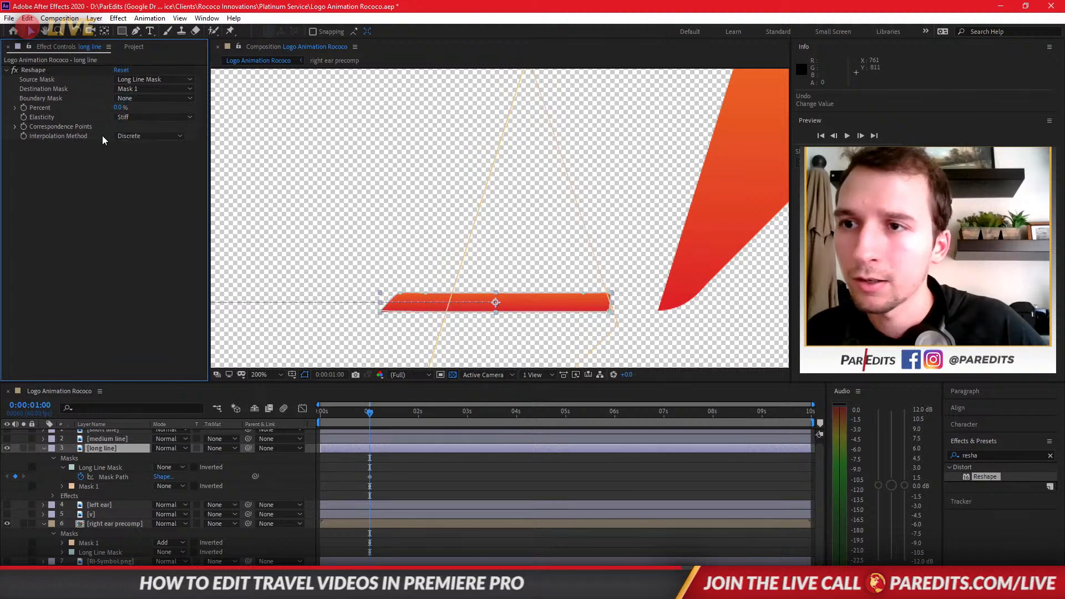
left_click(15, 128)
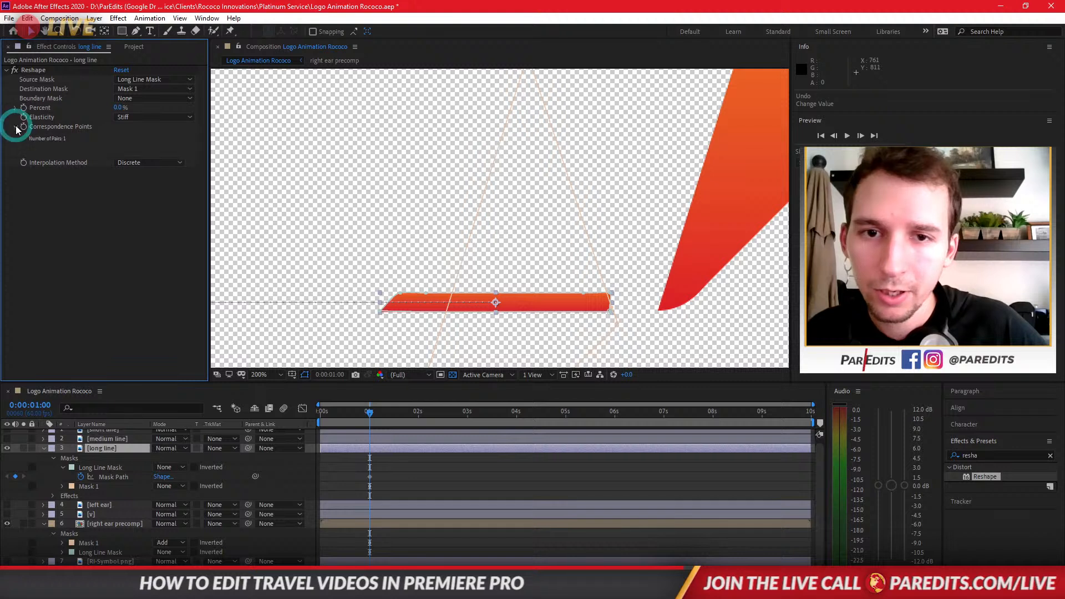
left_click(53, 136)
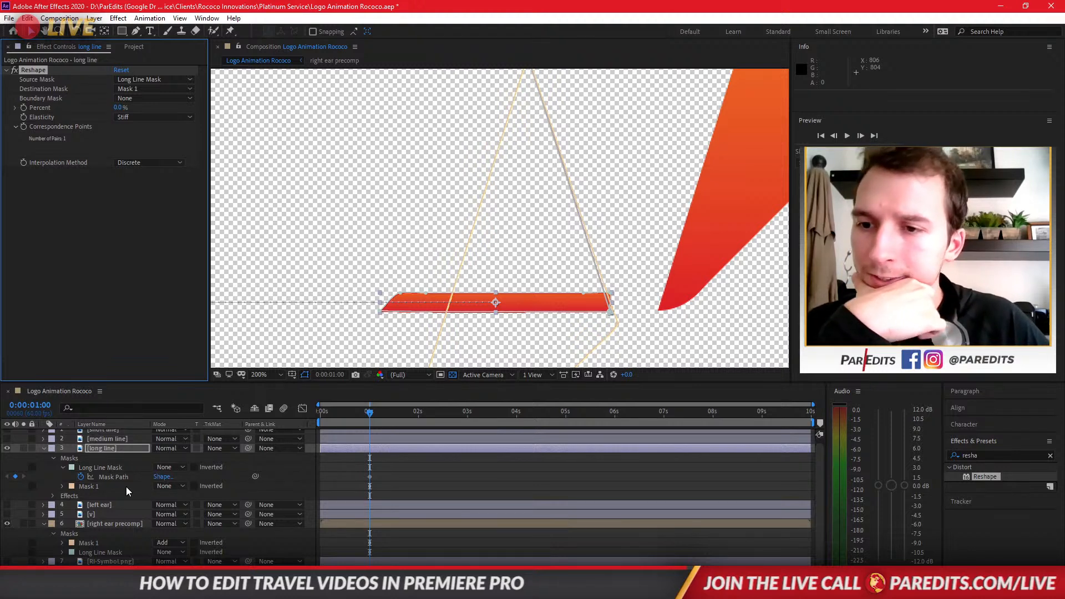
Set the Long Line Mask's mode to Add on the long line layer and try the Reshape Percent again
left_click(92, 486)
left_click(166, 467)
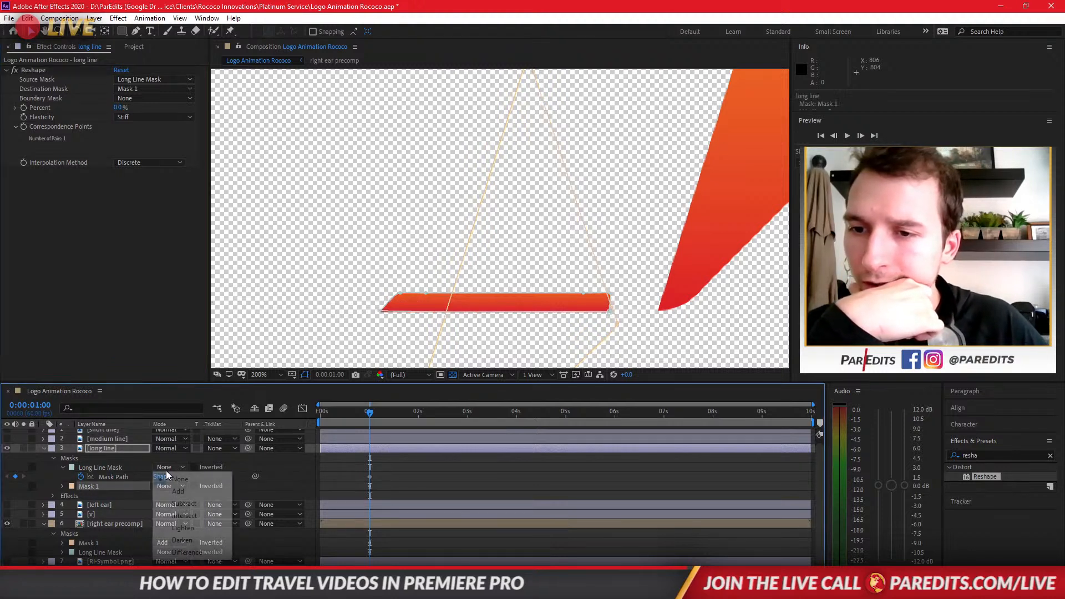
left_click(168, 491)
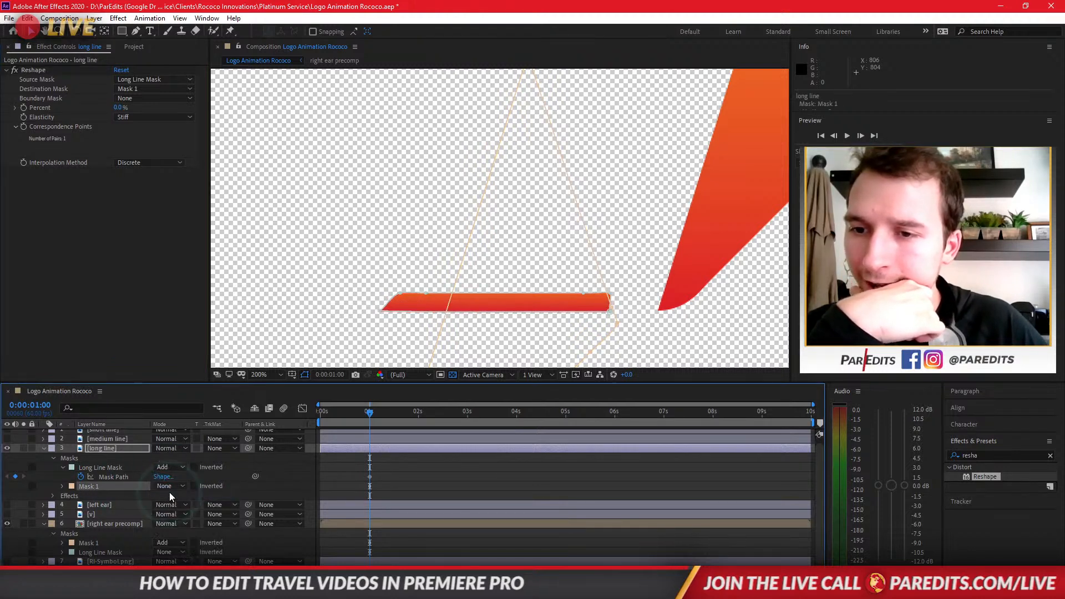
left_click(111, 468)
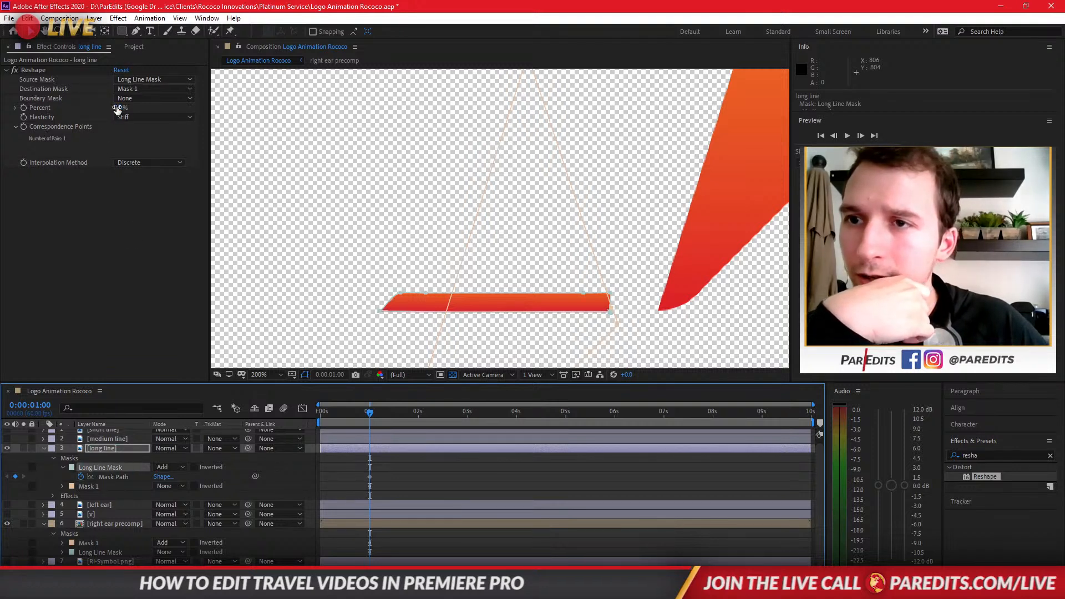
mouse_move(118, 108)
left_mouse_down()
mouse_move(185, 111)
mouse_move(132, 117)
left_mouse_up()
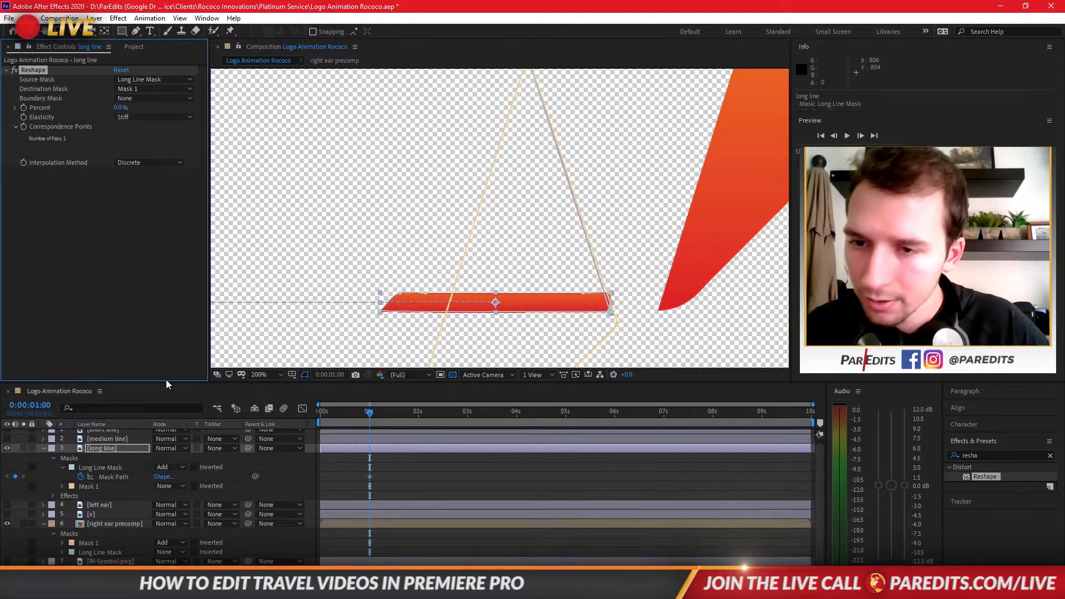
Check the modes and paths of Mask 1 and the Long Line Mask on the right ear precomp
scroll(131, 539, "down", 2)
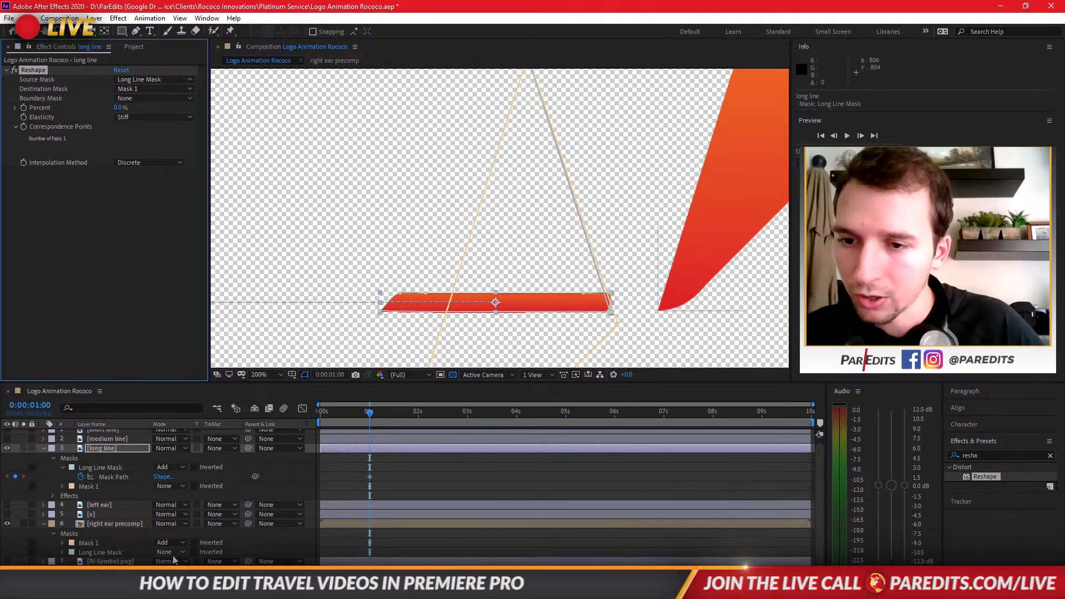
left_click(165, 551)
left_click(127, 544)
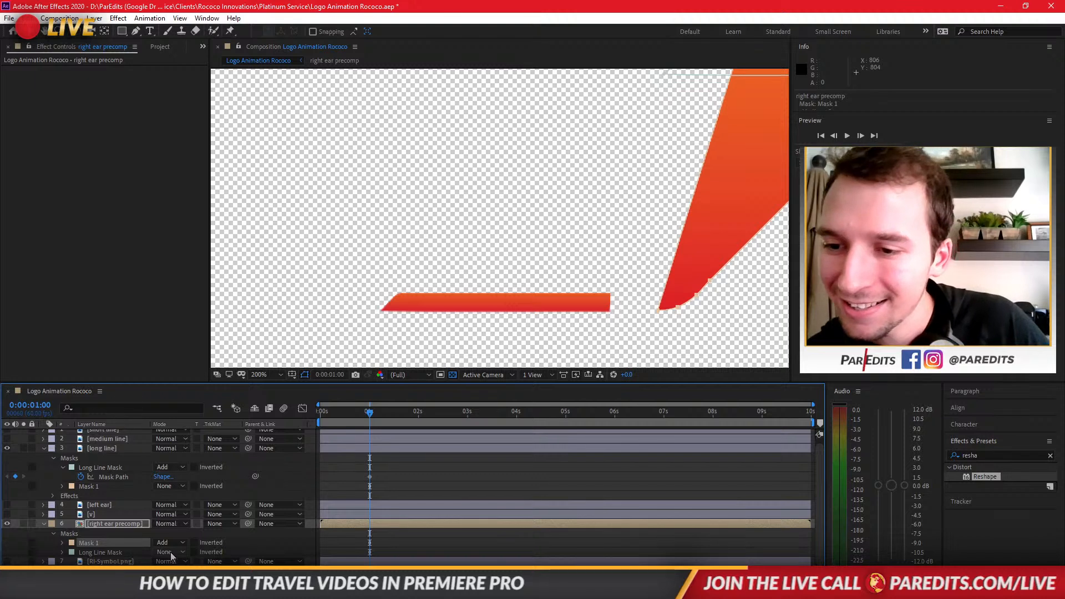
left_click(166, 552)
left_click(119, 544)
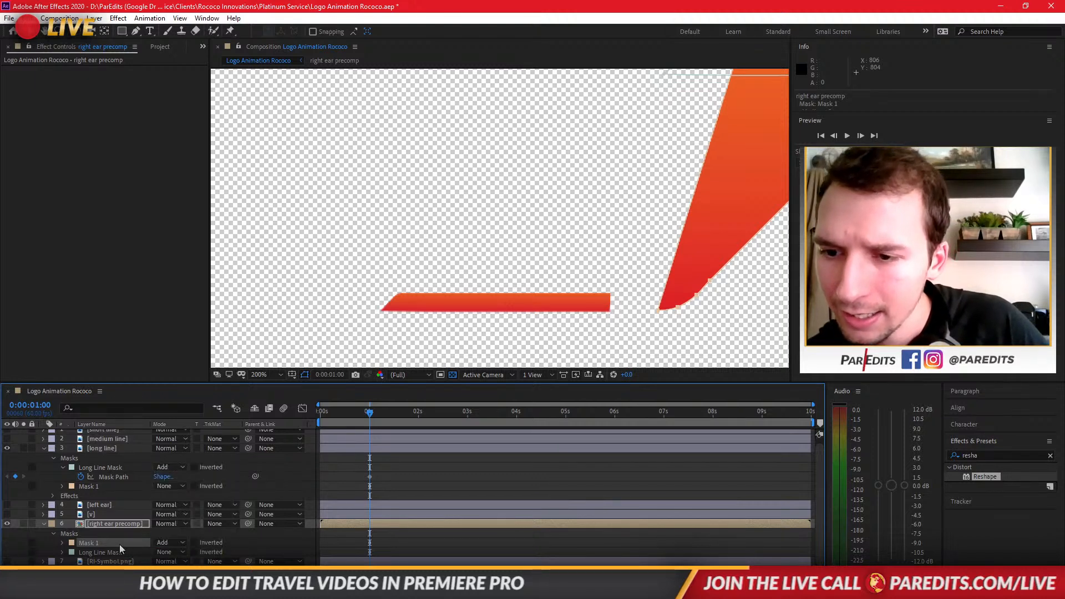
left_click(130, 524)
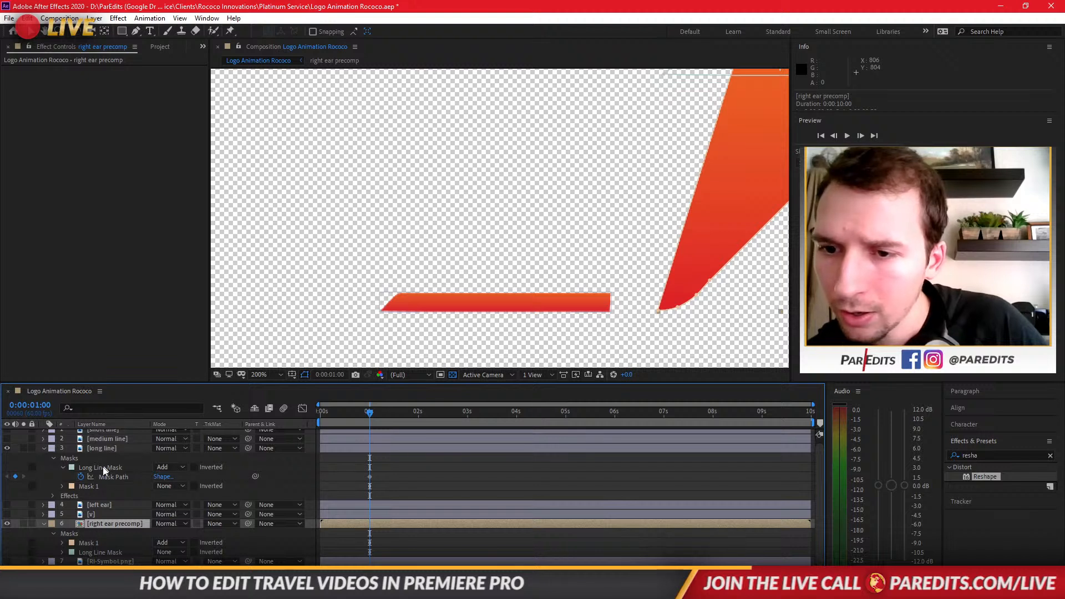
Try Subtract as the Long Line Mask's mode on the long line layer with a changed Reshape Percent, and return the mode to Add
left_click(168, 468)
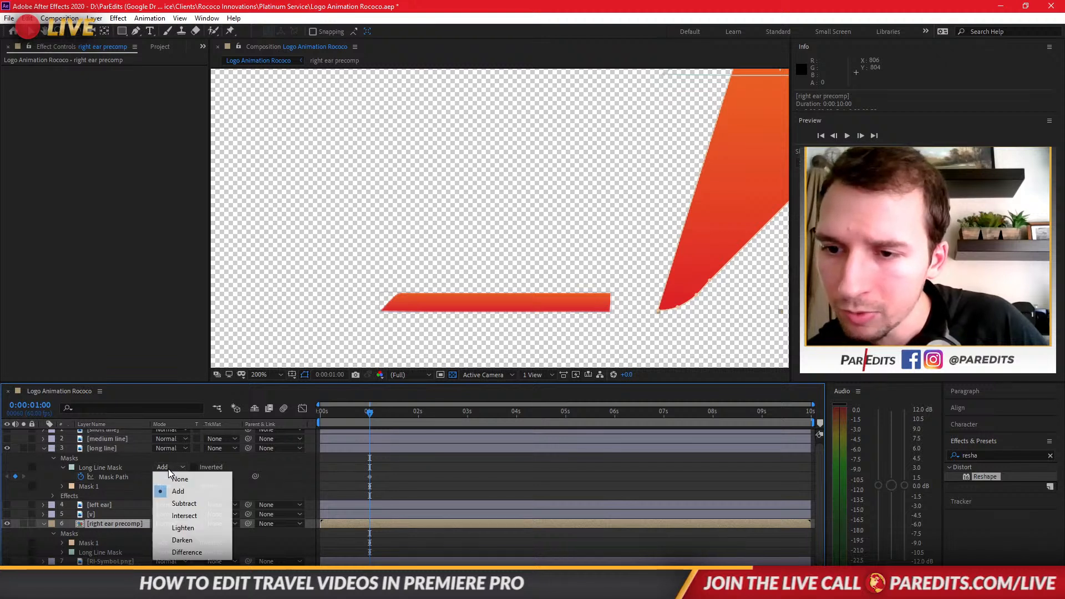
left_click(178, 503)
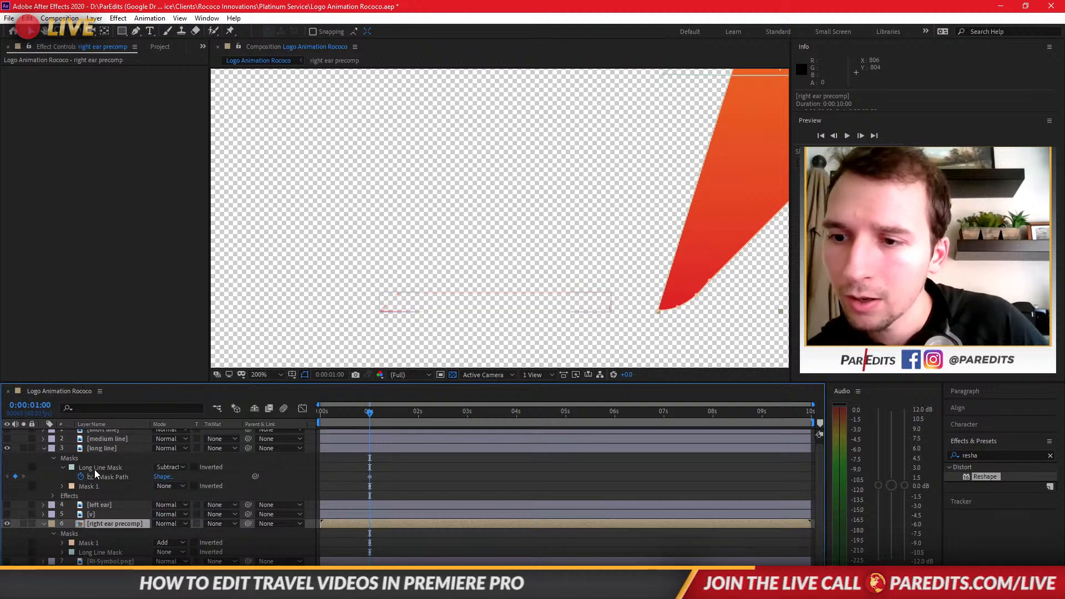
left_click(101, 448)
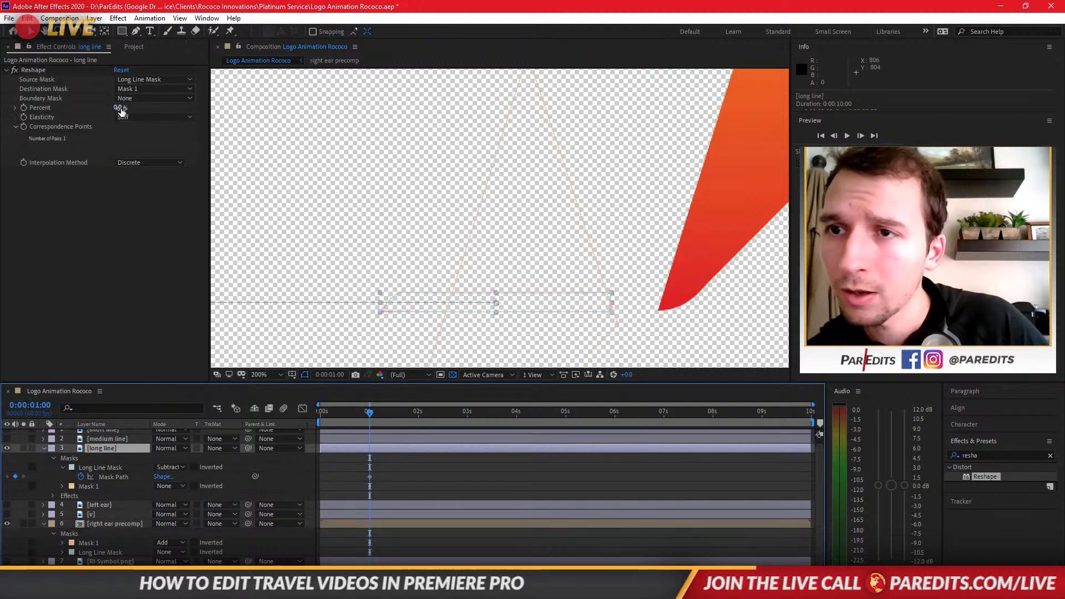
left_click_drag(121, 109, 152, 109)
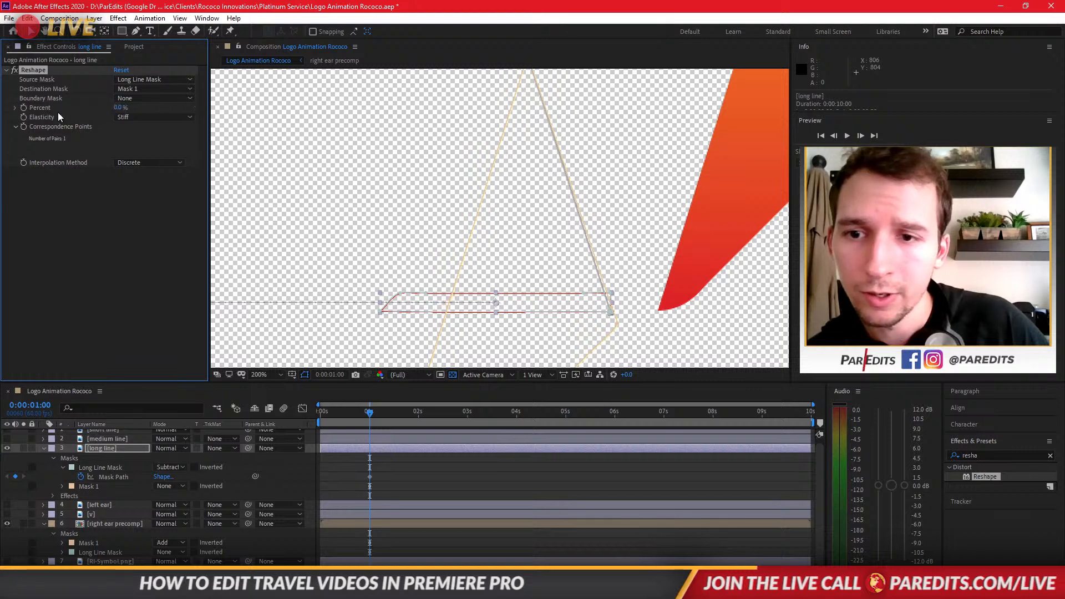
left_click(94, 296)
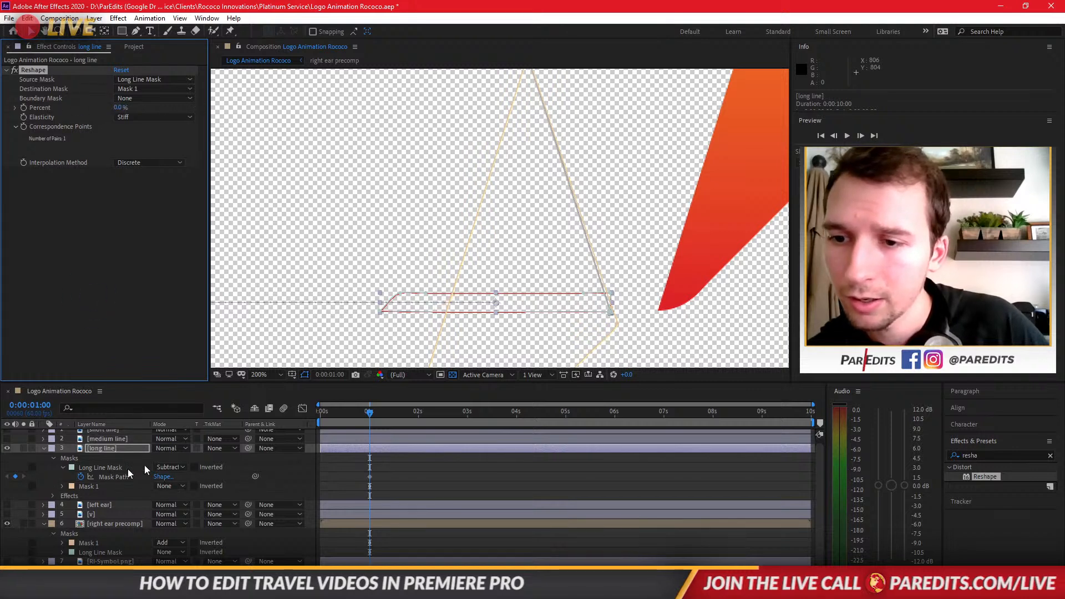
left_click(178, 467)
left_click(175, 483)
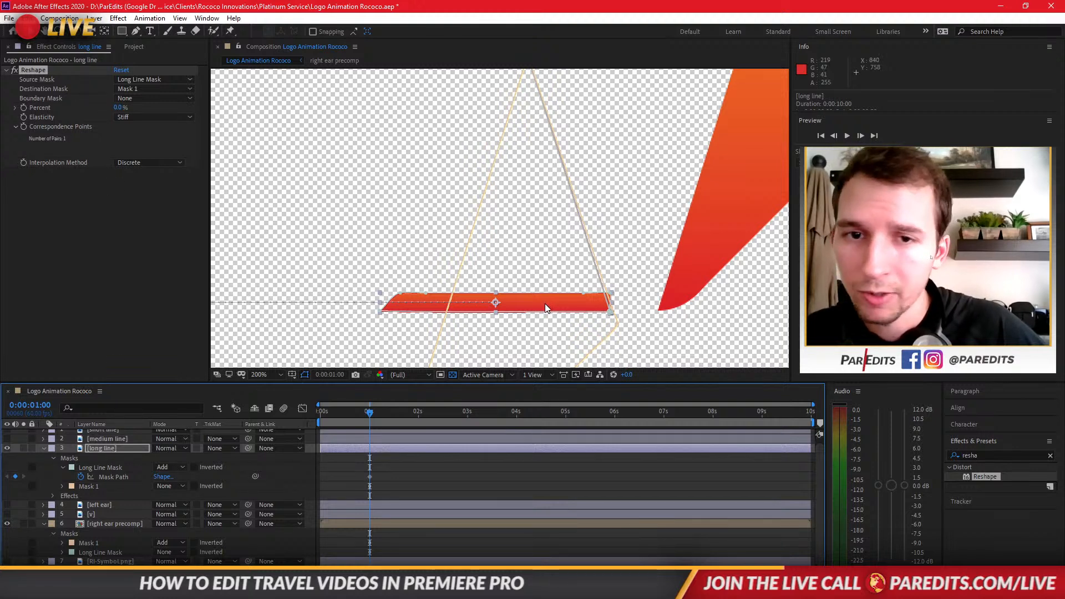
Add Reshape correspondence points along the long line's mask corners and set the effect's Percent to 80%
key("alt")
left_click(613, 298, "alt")
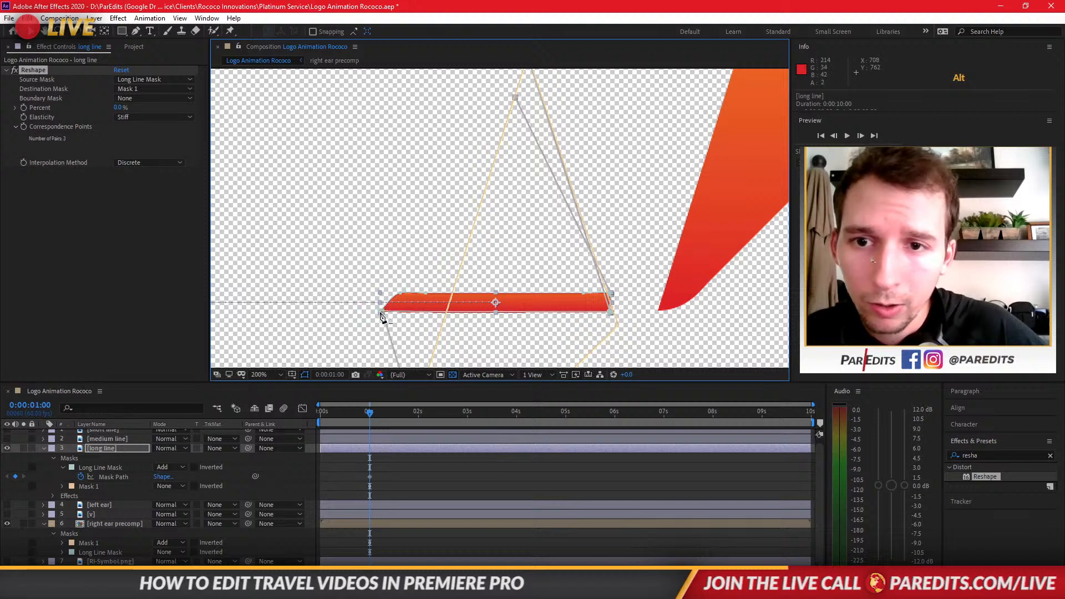
left_click(381, 295, "alt")
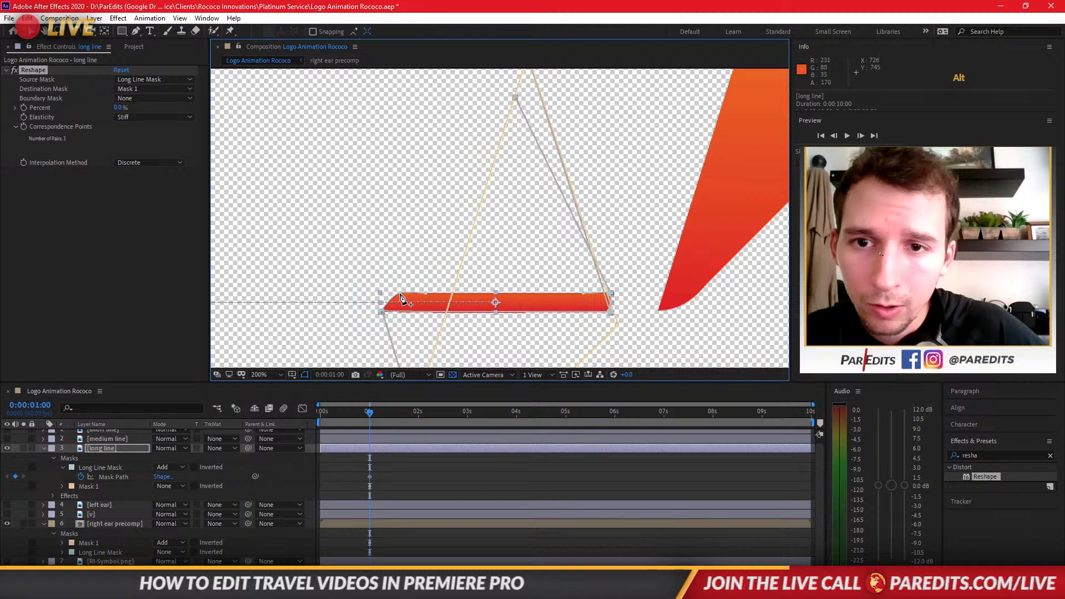
left_click(401, 296, "alt")
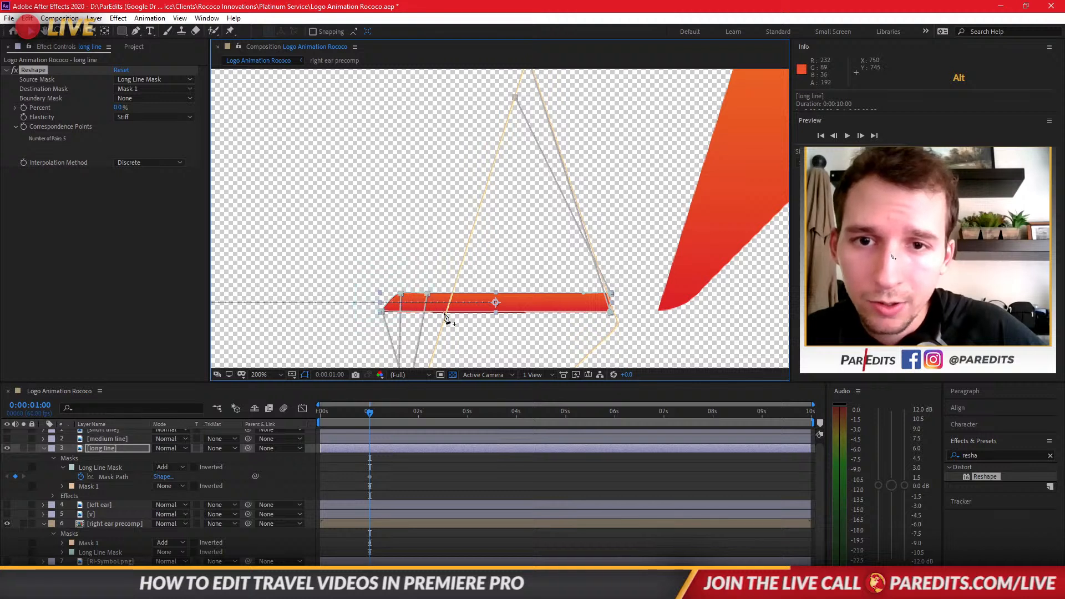
left_click_drag(118, 107, 187, 115)
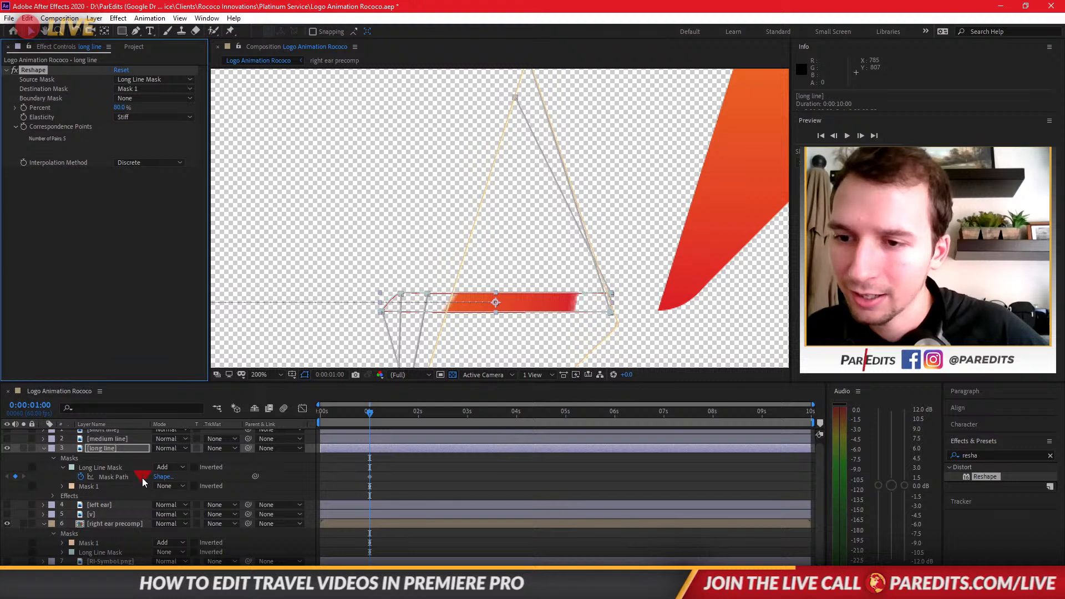
Copy the Reshape effect from the long line layer to the right ear precomp and set its Percent to 0% there
left_click(129, 526)
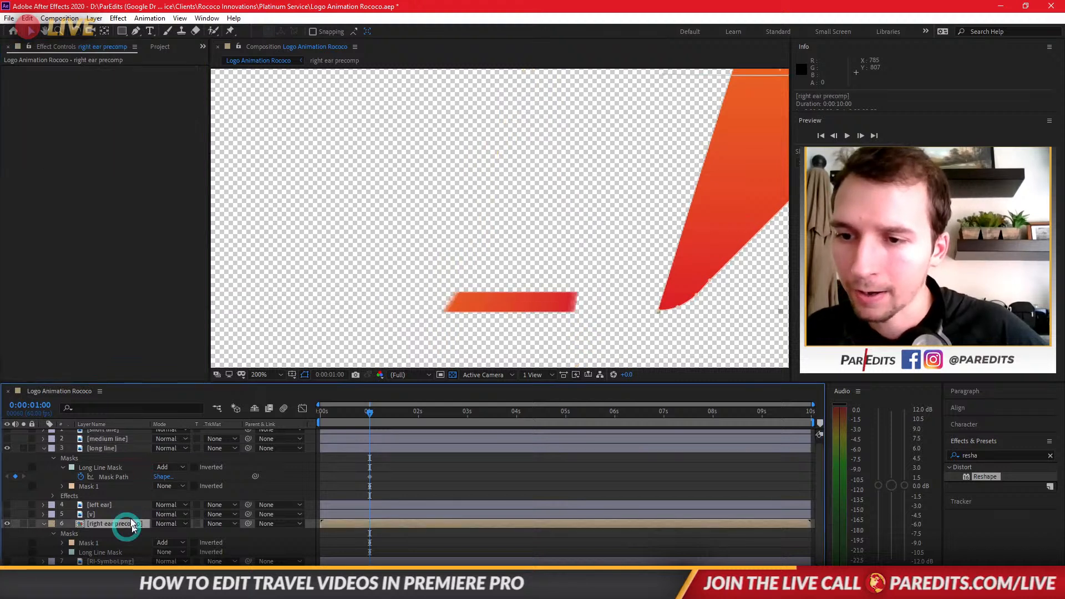
left_click(108, 449)
left_click(33, 69)
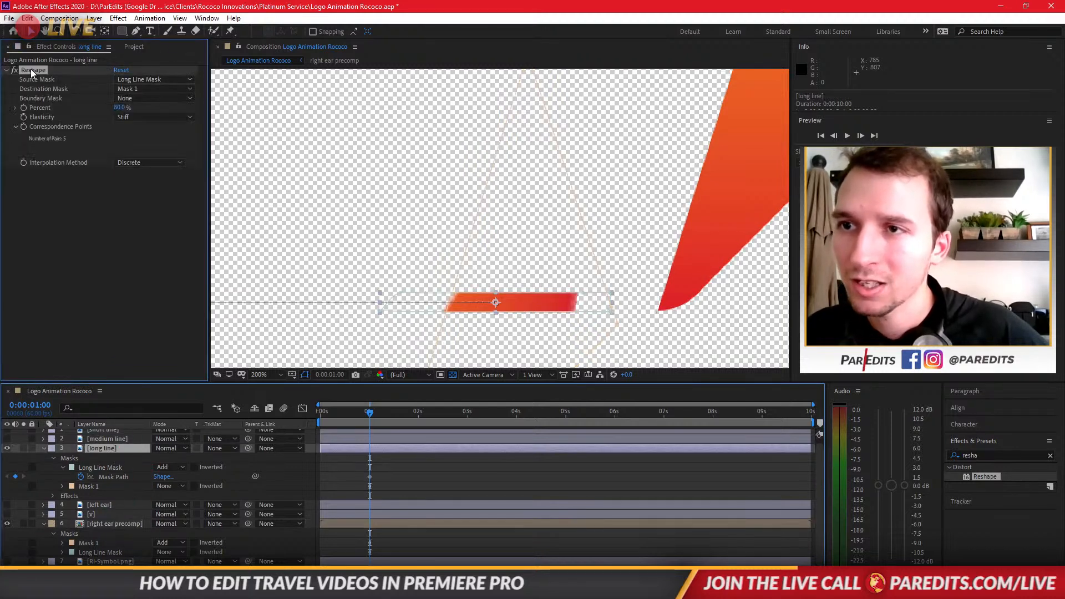
key("ctrl+c")
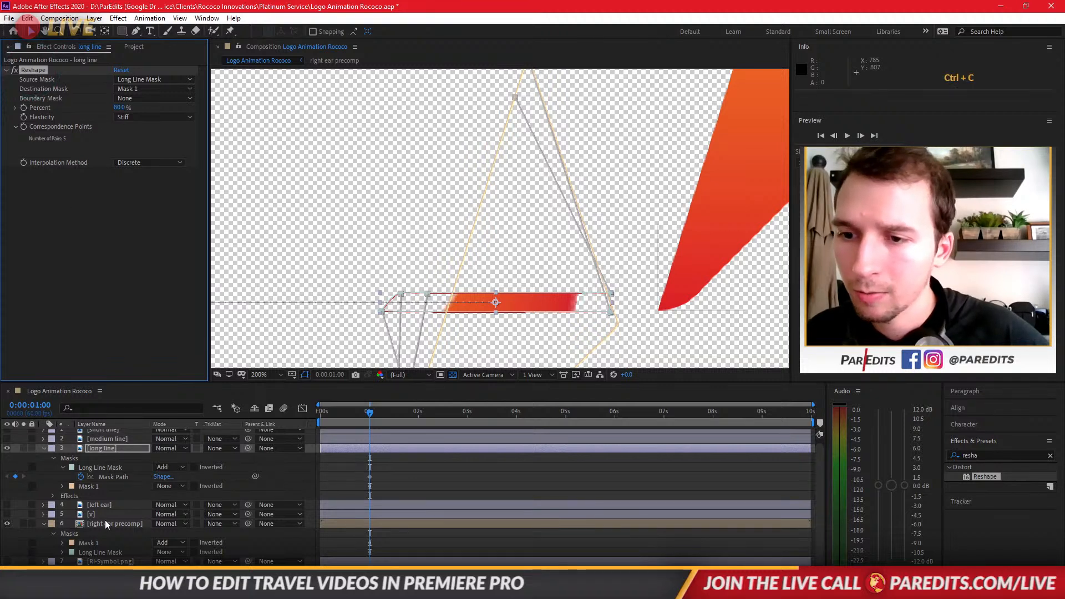
left_click(113, 523)
key("ctrl+v")
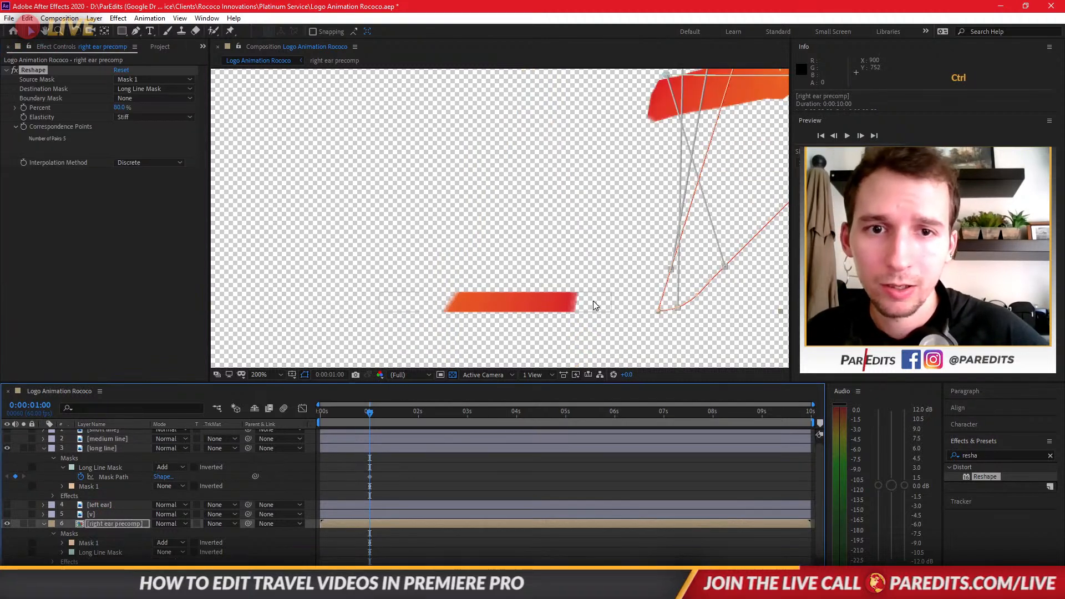
left_click_drag(593, 301, 342, 305)
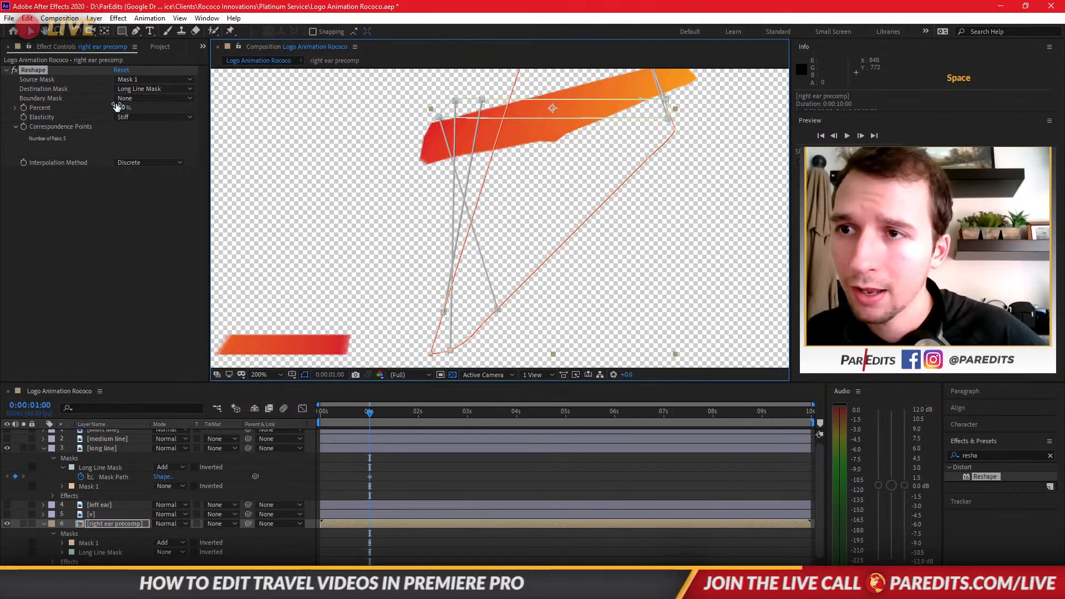
left_click_drag(123, 107, 114, 145)
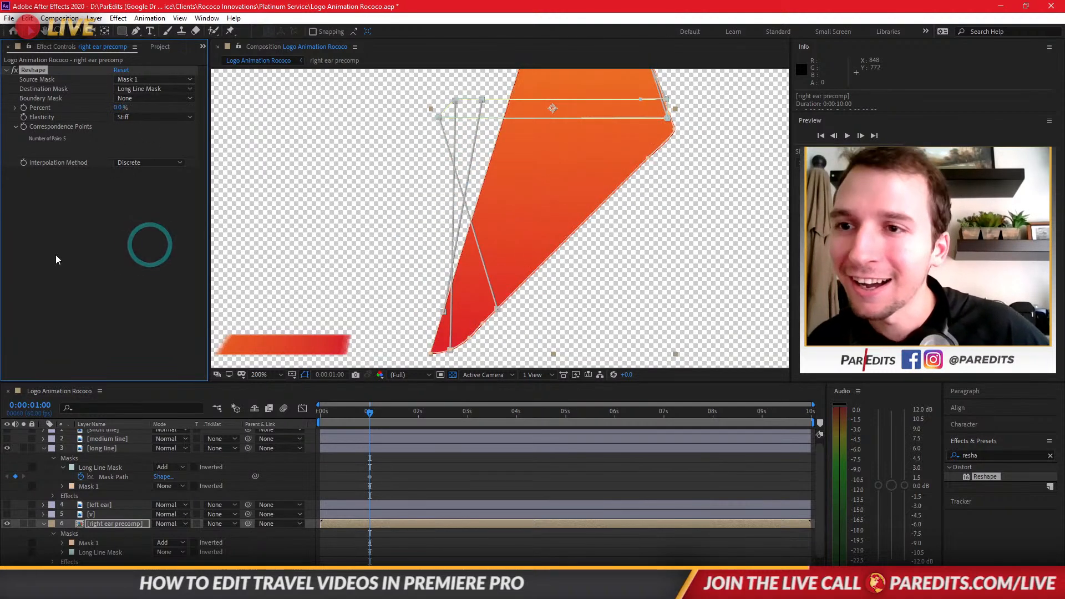
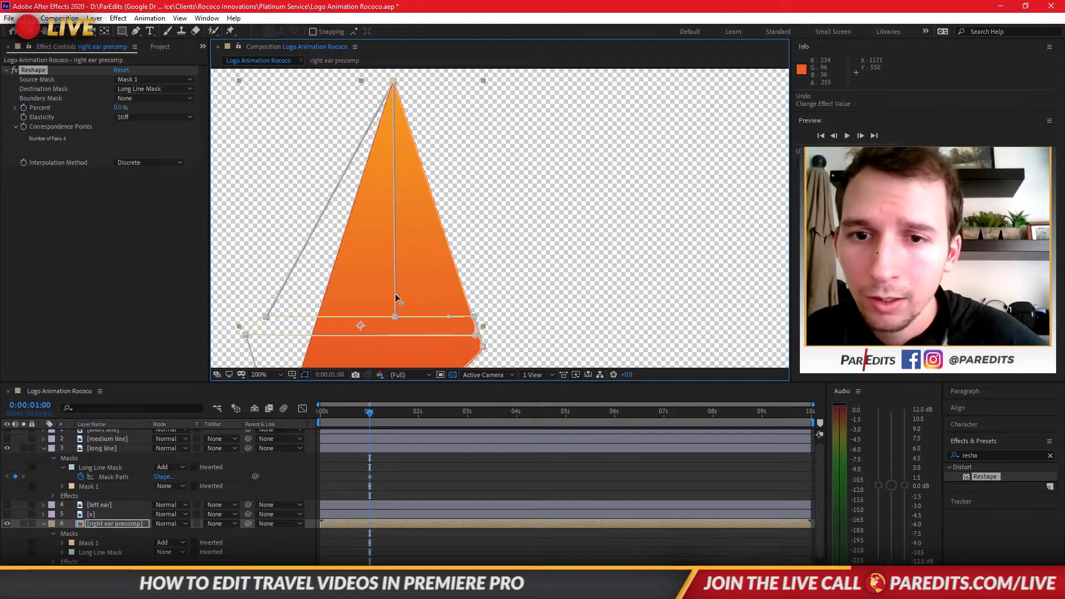
Remove the correspondence pair midway along the line's upper edge and add one linking the line's right end to the ear's lower right edge
left_click(394, 319, "alt")
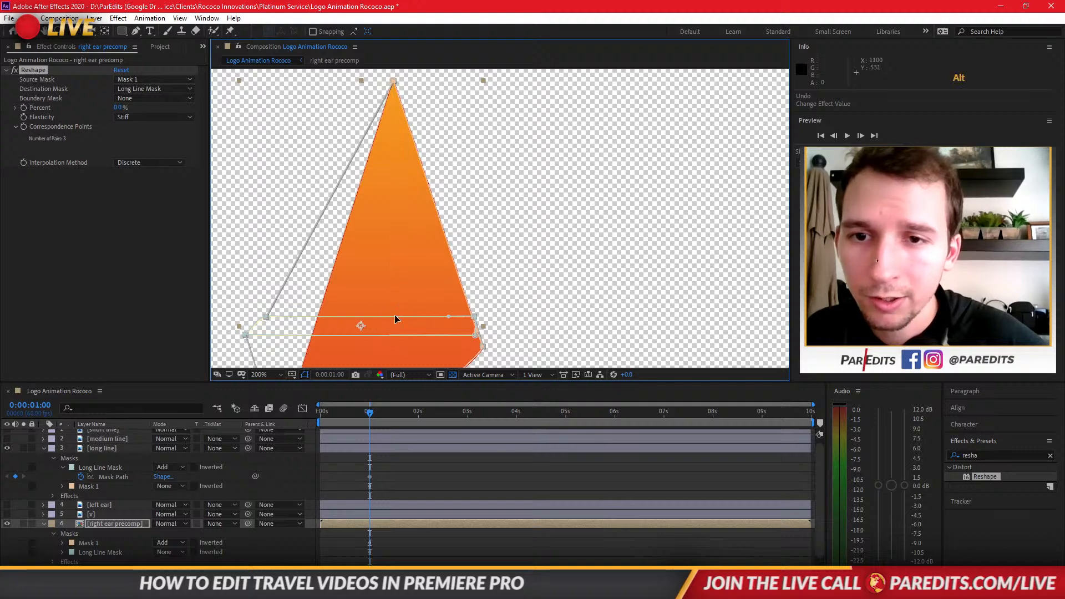
left_click_drag(353, 332, 343, 216)
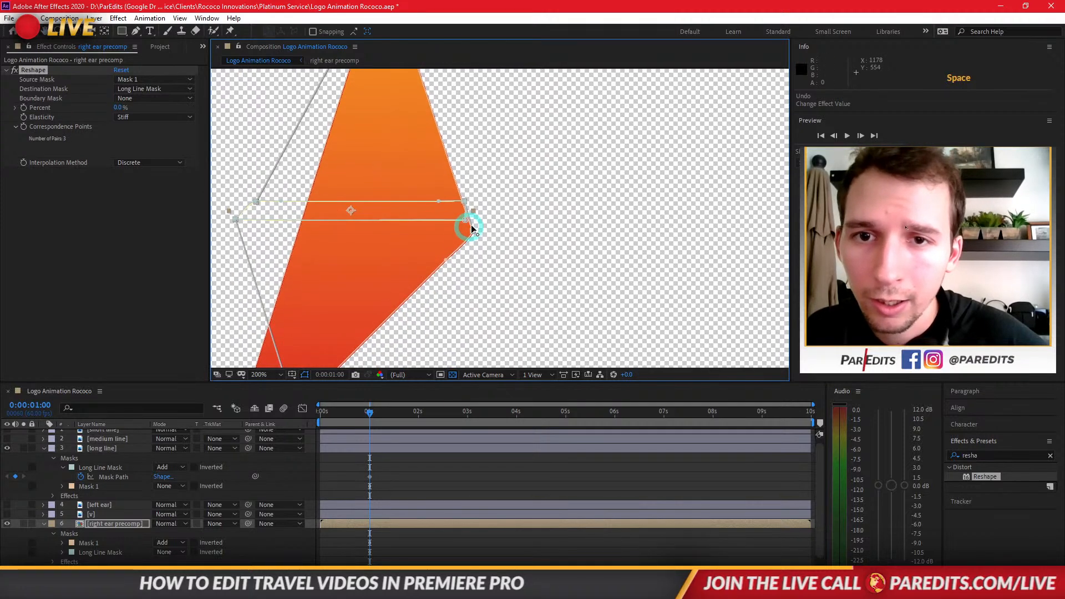
left_click(470, 227, "alt")
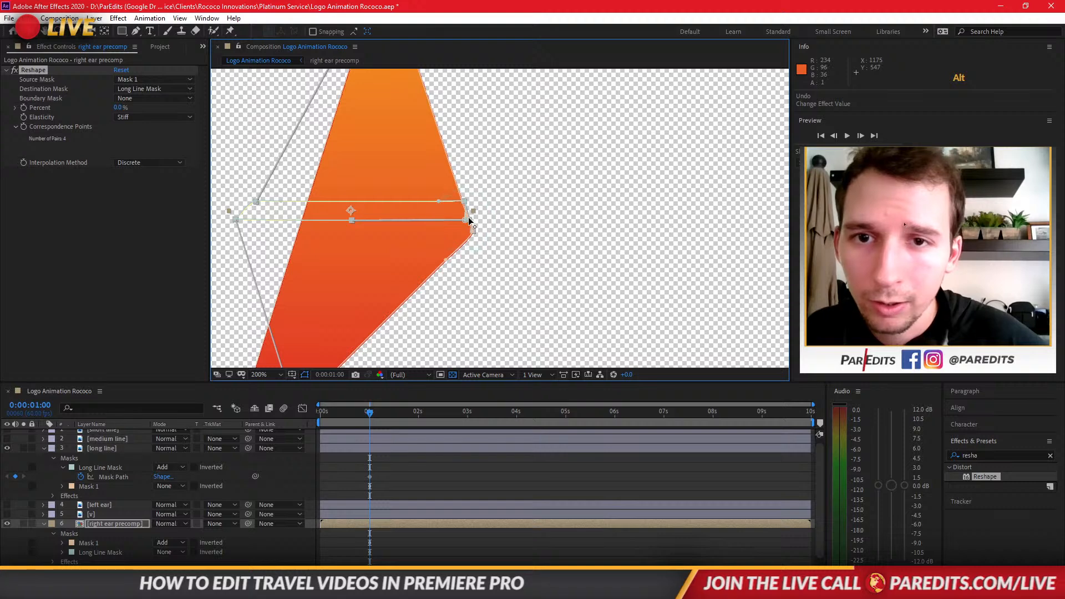
left_click_drag(468, 219, 422, 255)
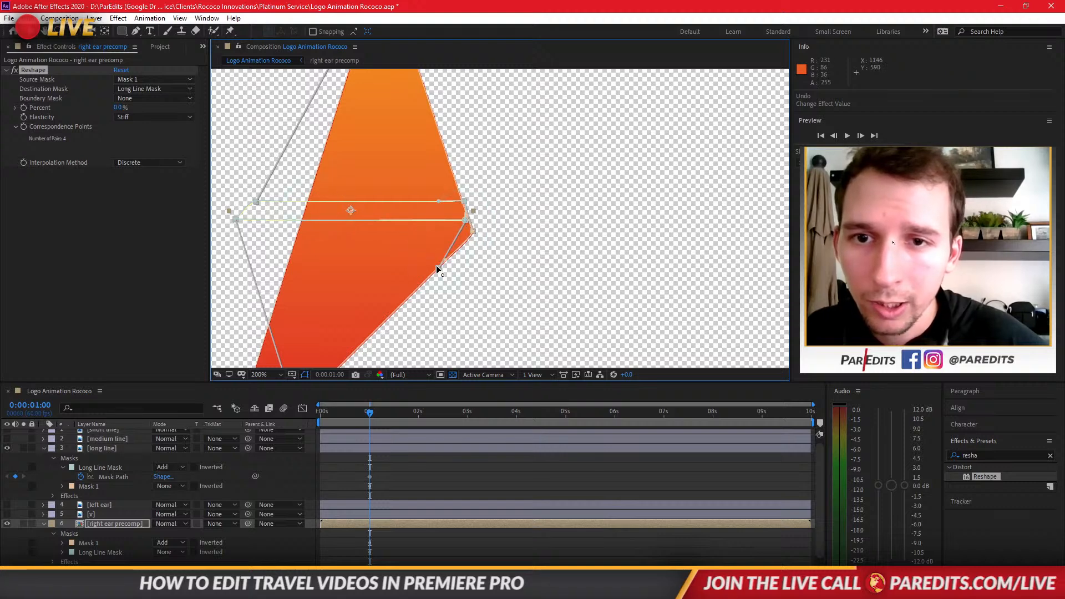
Move the ear mask's correspondence points onto its lower tip and its right corner
left_click_drag(407, 278, 459, 186)
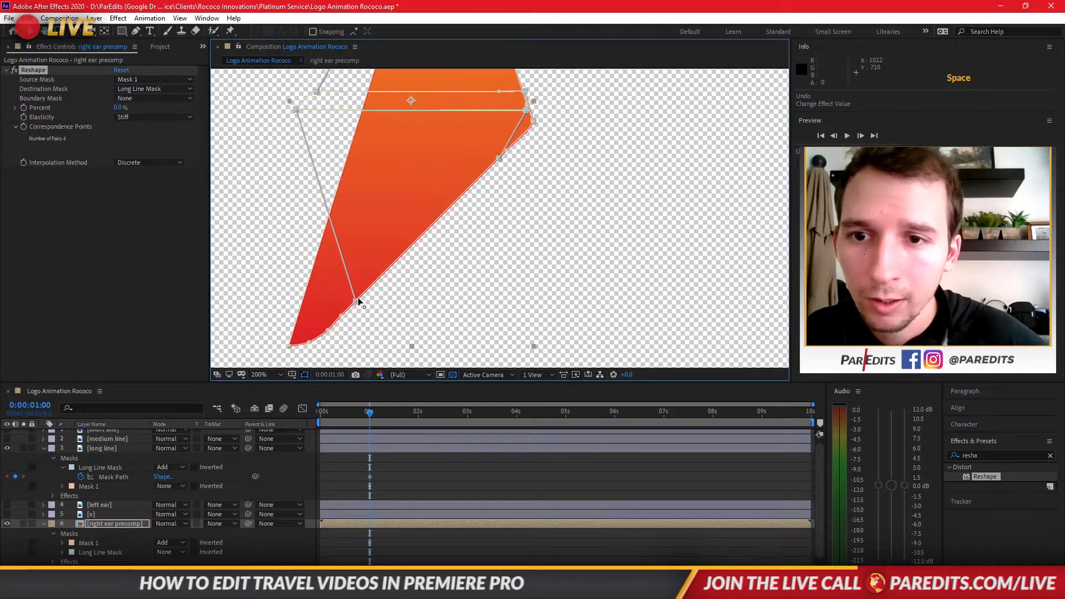
left_click_drag(356, 302, 287, 347)
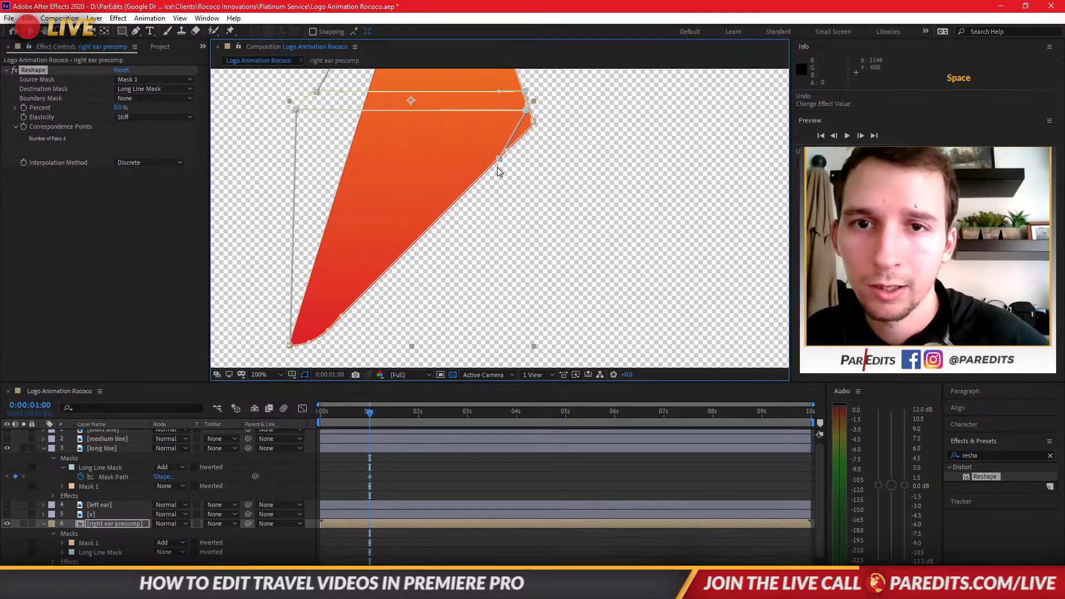
left_click_drag(498, 162, 544, 134)
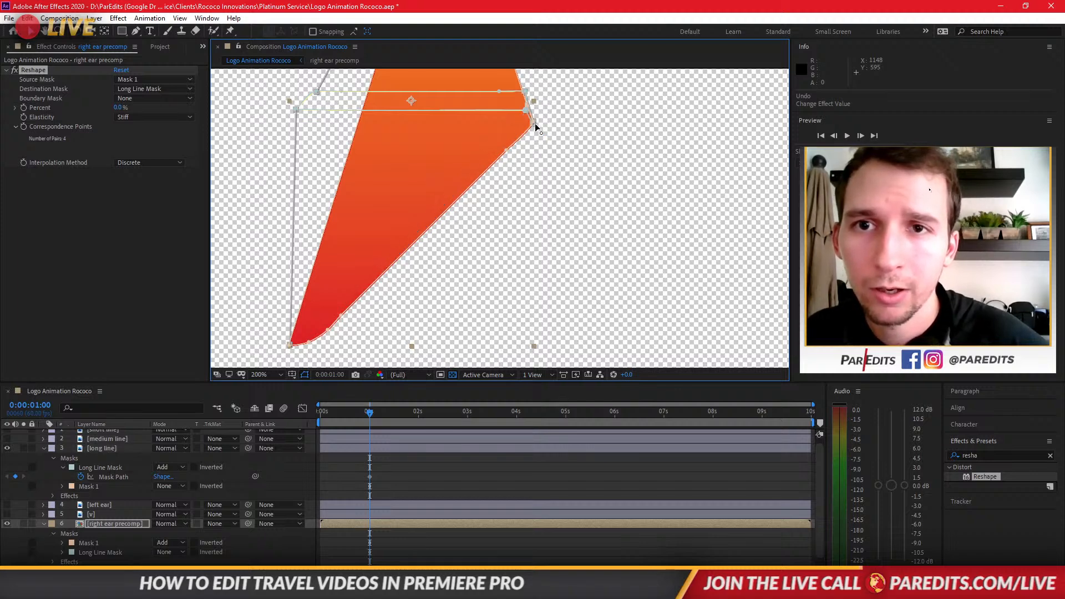
key("space")
left_click_drag(392, 141, 432, 261)
scroll(459, 270, "down", 1)
key("space")
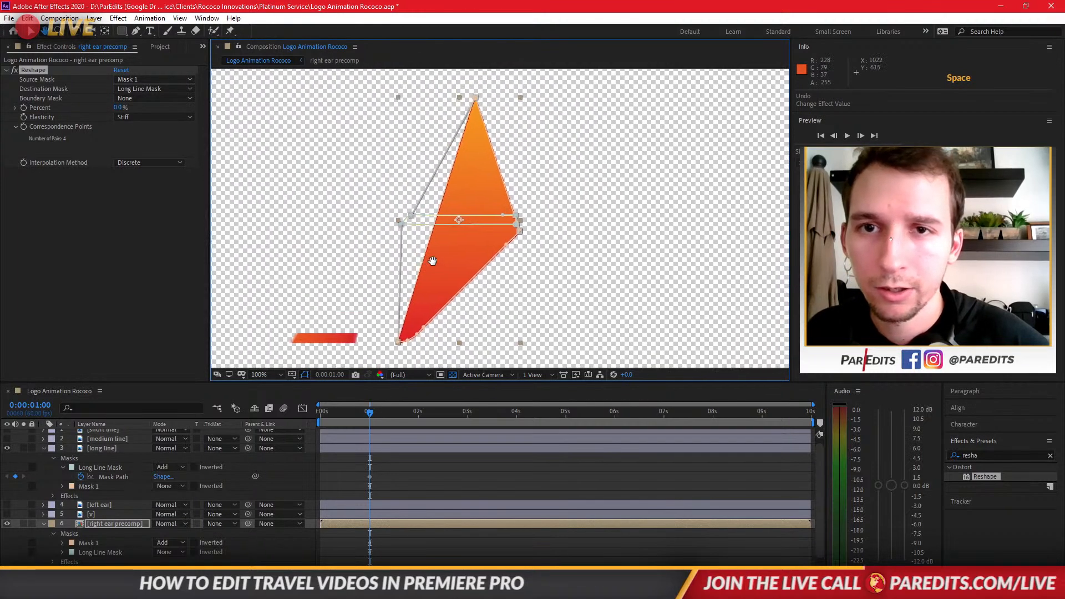
Set Reshape's Elasticity to Liquid on the right ear precomp and test the morph with different Percent values
mouse_move(118, 107)
left_mouse_down()
mouse_move(172, 104)
mouse_move(123, 106)
mouse_move(141, 117)
mouse_move(112, 107)
left_mouse_up()
left_click(134, 117)
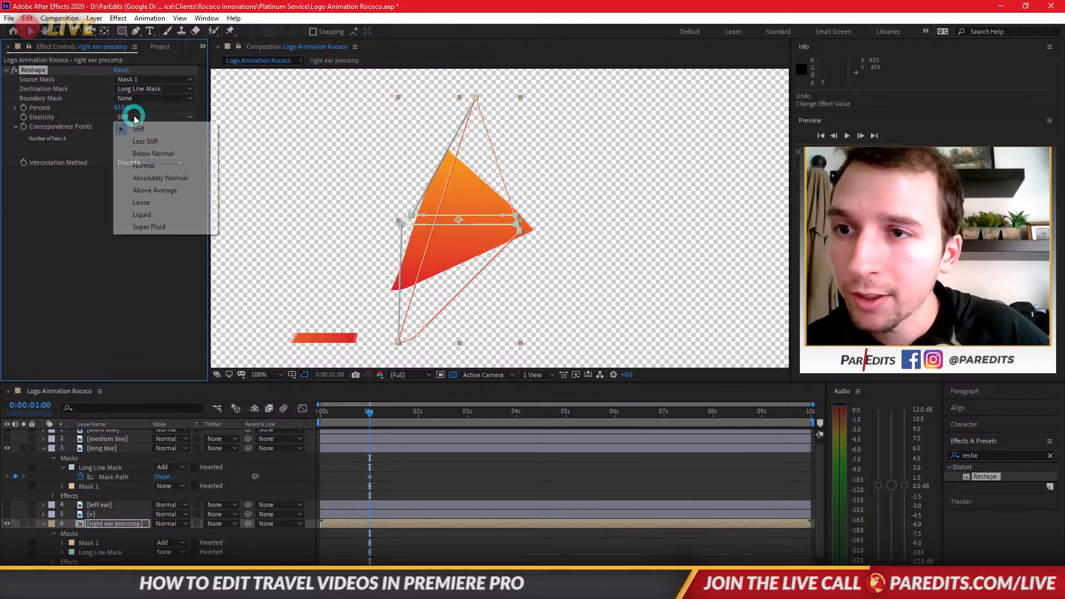
left_click(151, 214)
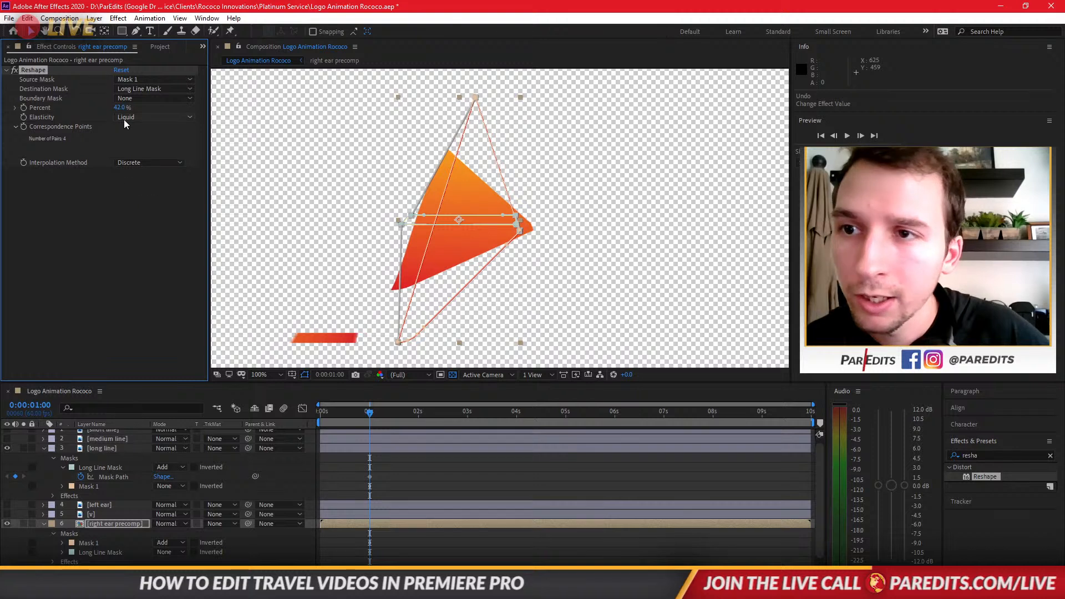
left_click_drag(138, 111, 97, 113)
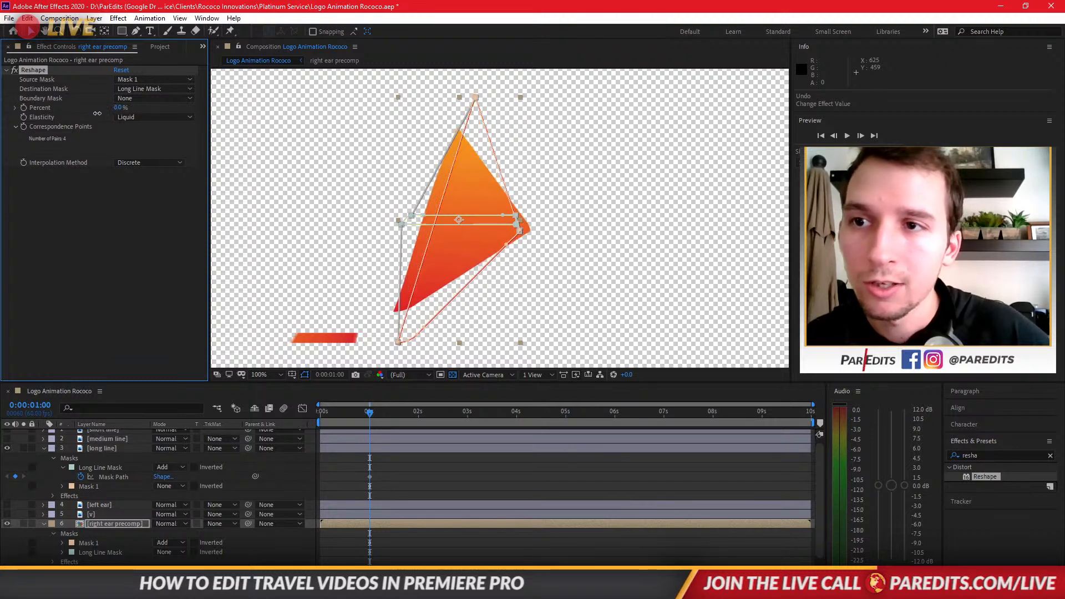
right_click(96, 113)
left_click(61, 207)
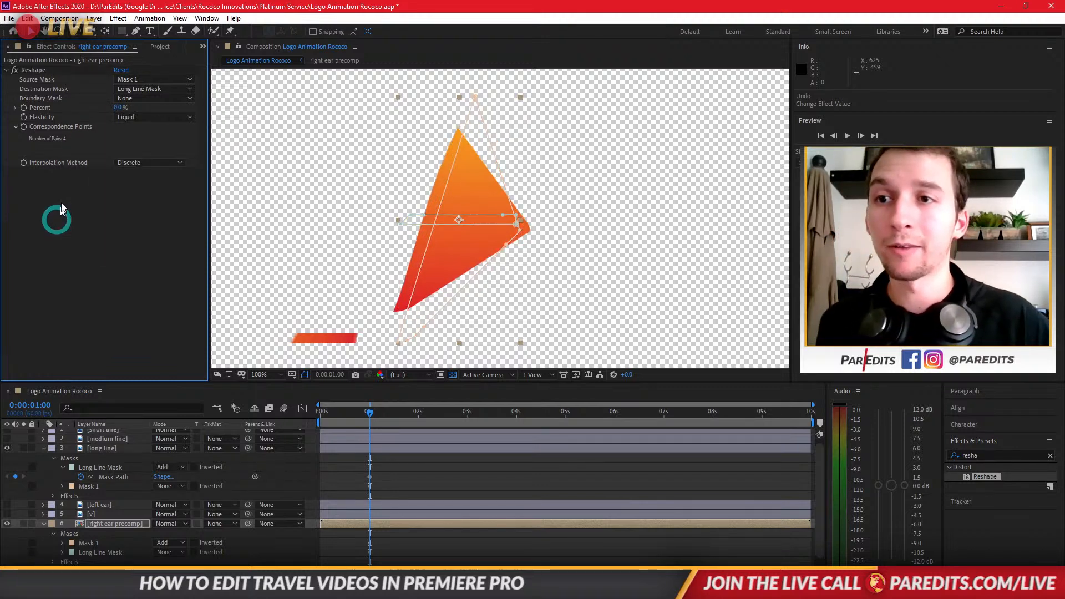
Keyframe the right ear precomp's Reshape Percent at 100% at 0:00:01:00 and 0% at 0:00:01:29
left_click(120, 107)
left_click_drag(118, 107, 170, 138)
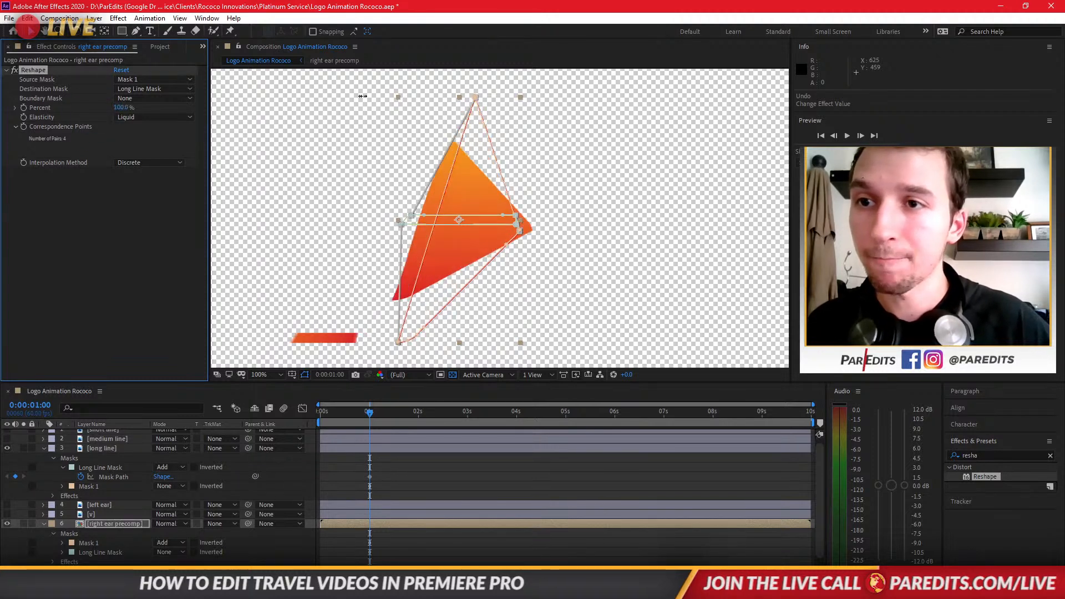
left_click(21, 108)
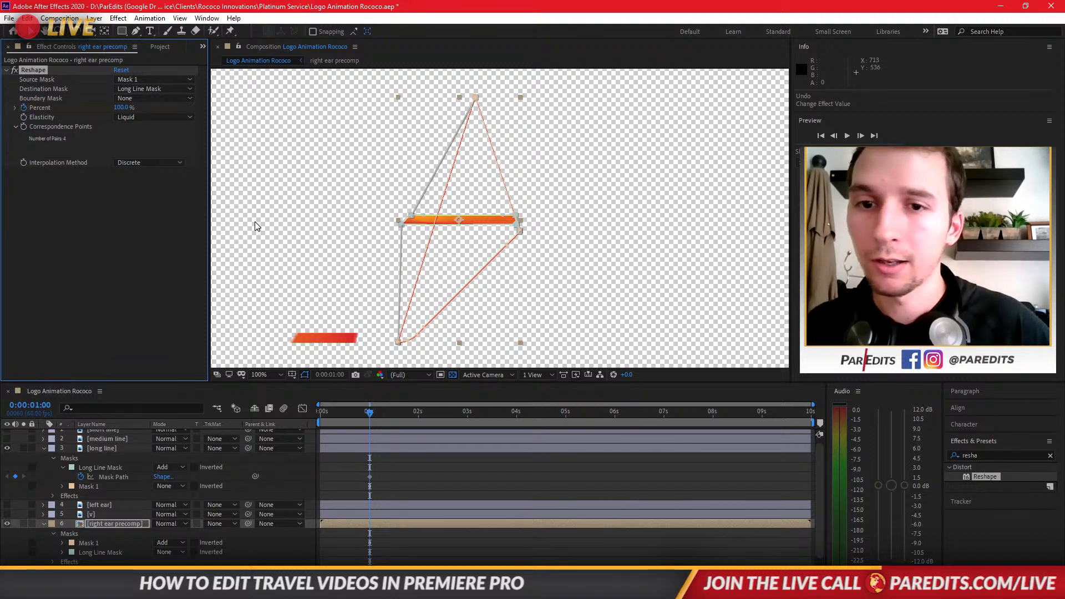
left_click(358, 526)
key("u")
scroll(389, 526, "down", 1)
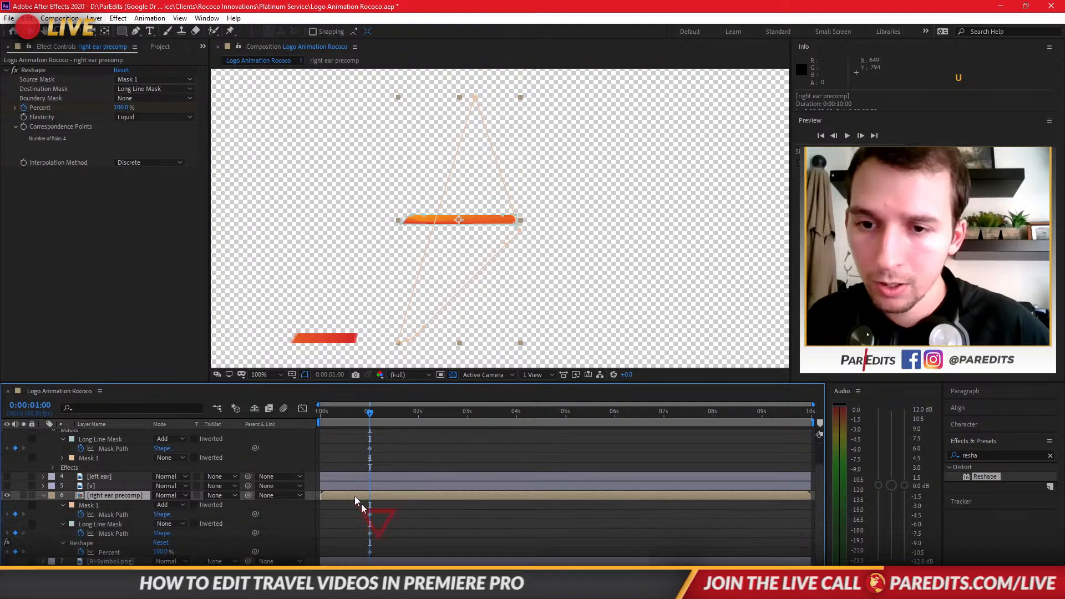
left_click_drag(371, 416, 395, 414)
left_click_drag(118, 108, 48, 181)
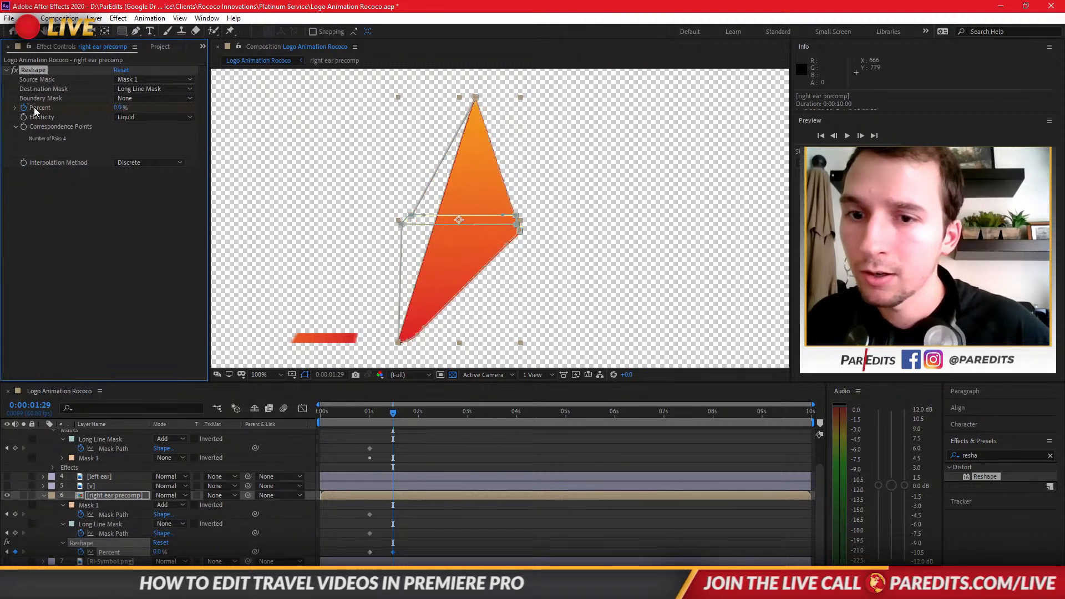
Preview the right ear's Reshape animation from 0:00:00:59 and return the playhead to 0:00:00:58
left_click_drag(392, 416, 367, 414)
key("space")
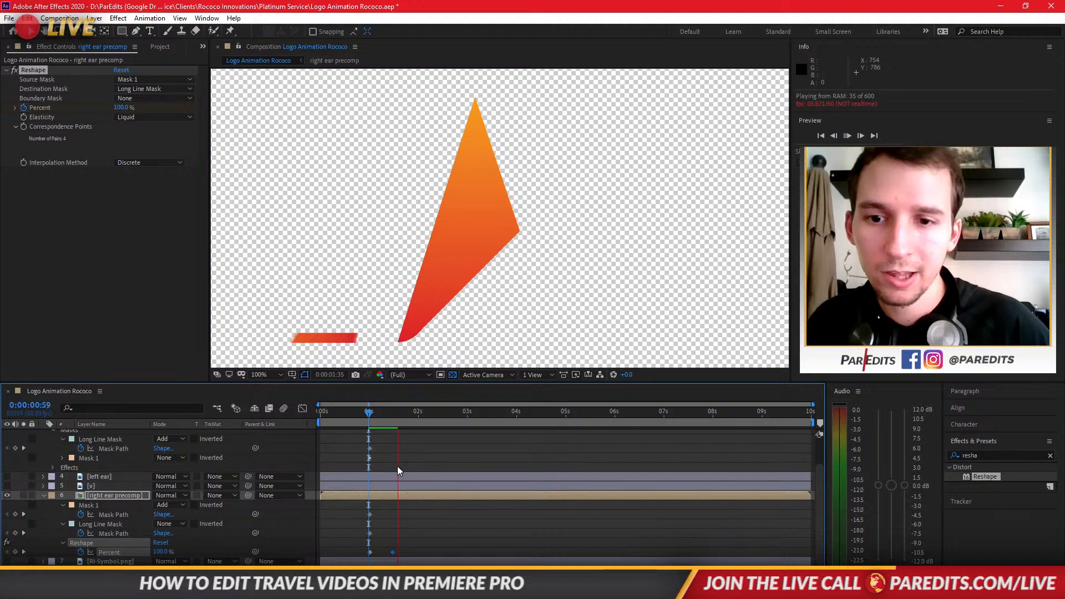
key("space")
left_click(368, 411)
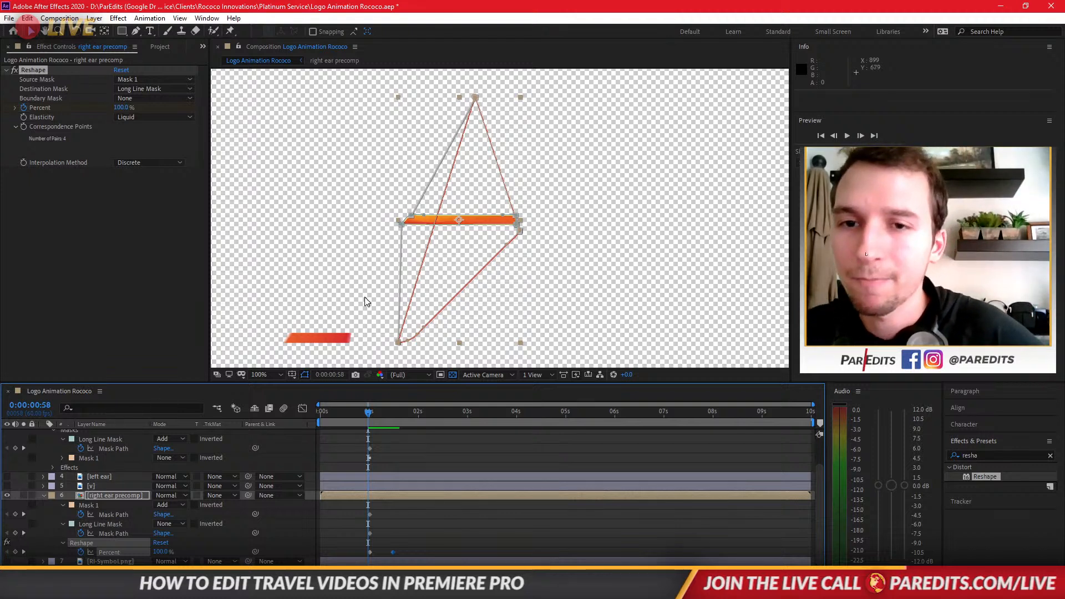
Set the mode of the long line layer's Long Line Mask to None, working at 0:00:00:58
left_click(331, 332)
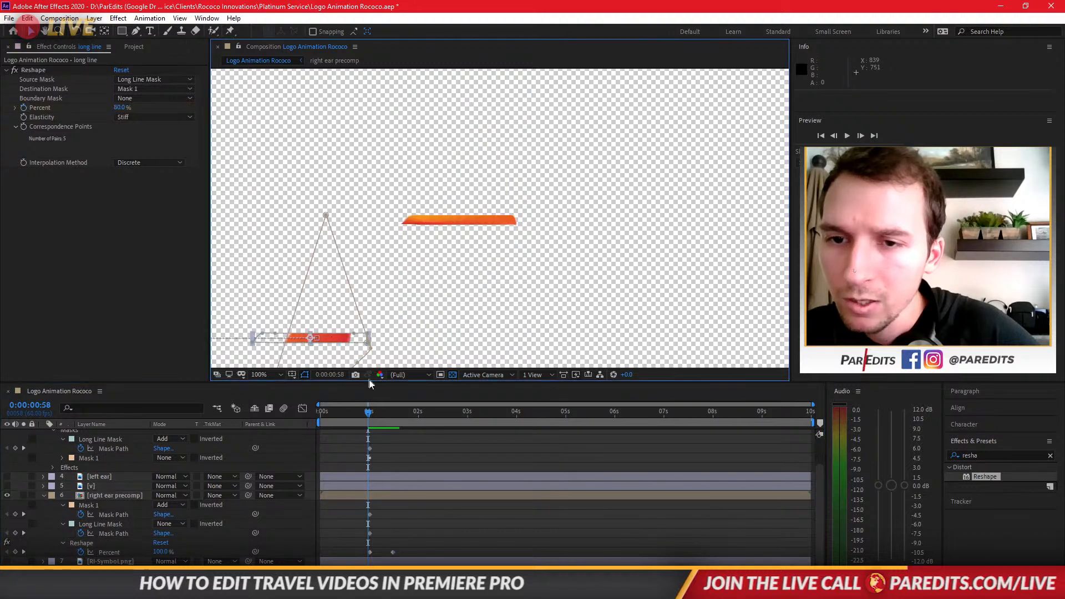
scroll(127, 461, "up", 2)
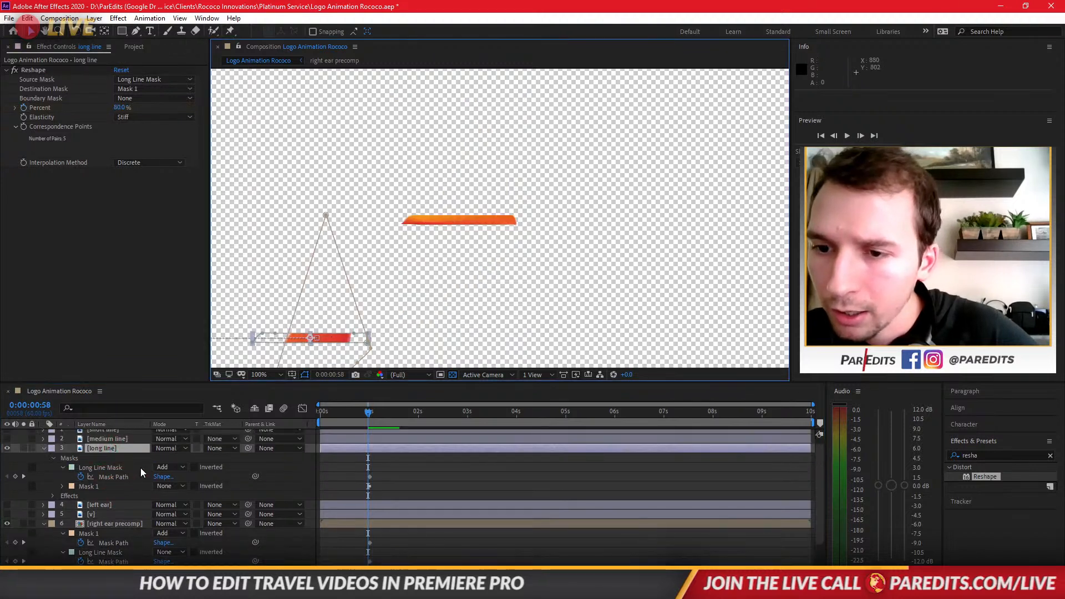
left_click(172, 466)
left_click(170, 469)
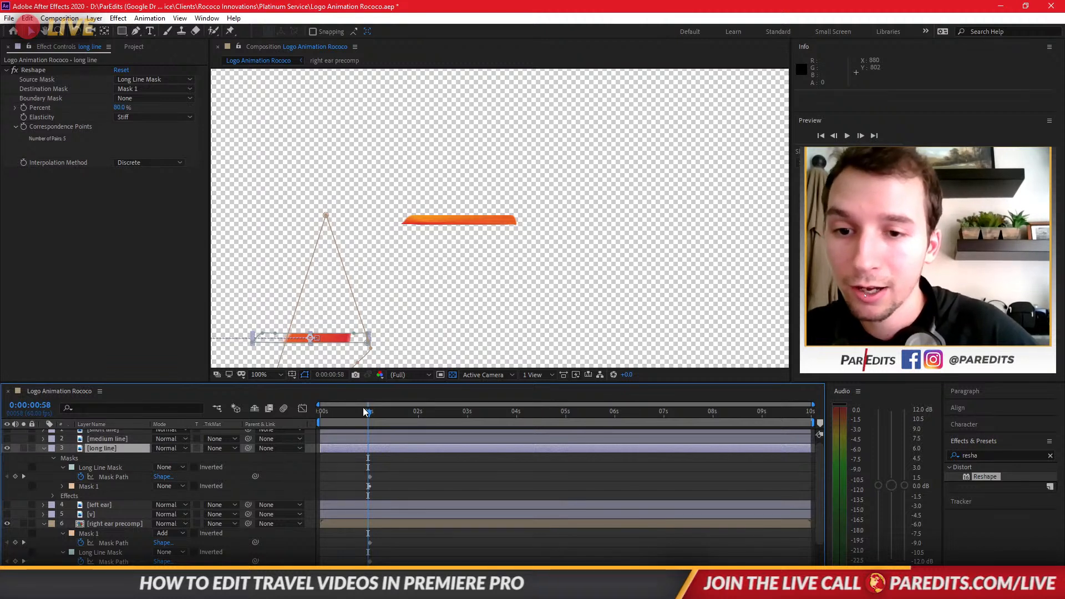
mouse_move(363, 409)
left_mouse_down()
mouse_move(346, 413)
mouse_move(368, 412)
left_mouse_up()
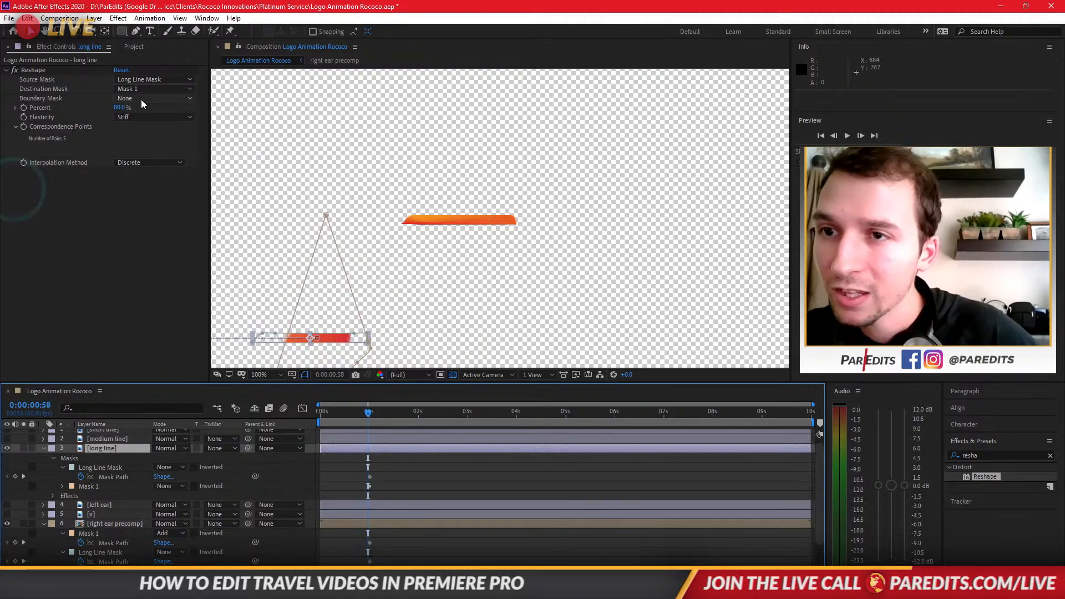
Lower the long line's Reshape Percent to test the morph and reorder its Long Line Mask below Mask 1
mouse_move(116, 107)
left_mouse_down()
mouse_move(73, 111)
mouse_move(123, 115)
left_mouse_up()
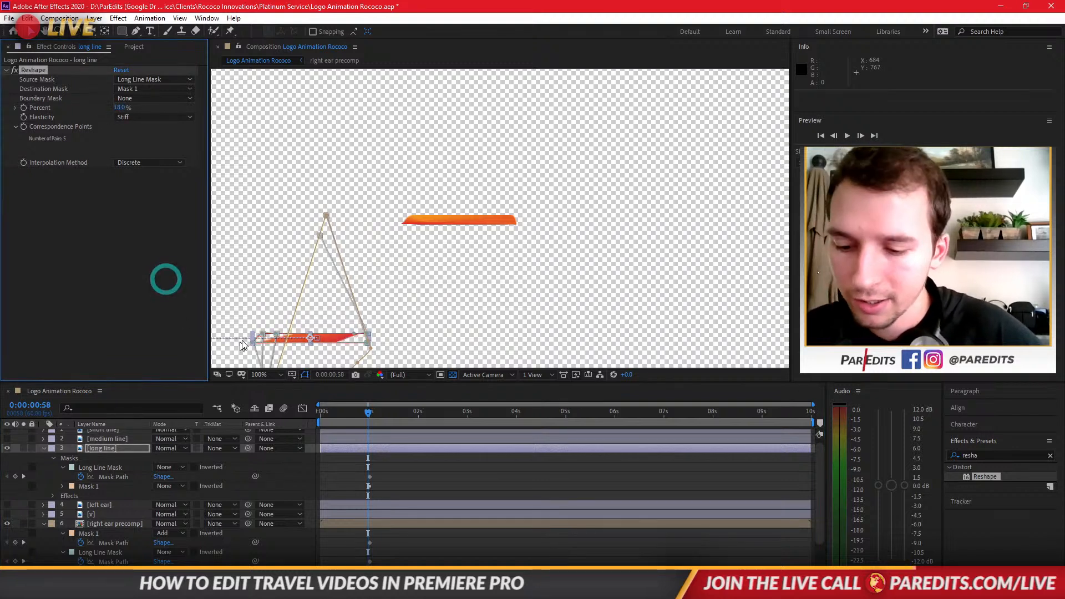
scroll(293, 341, "up", 1)
left_click_drag(294, 341, 351, 252)
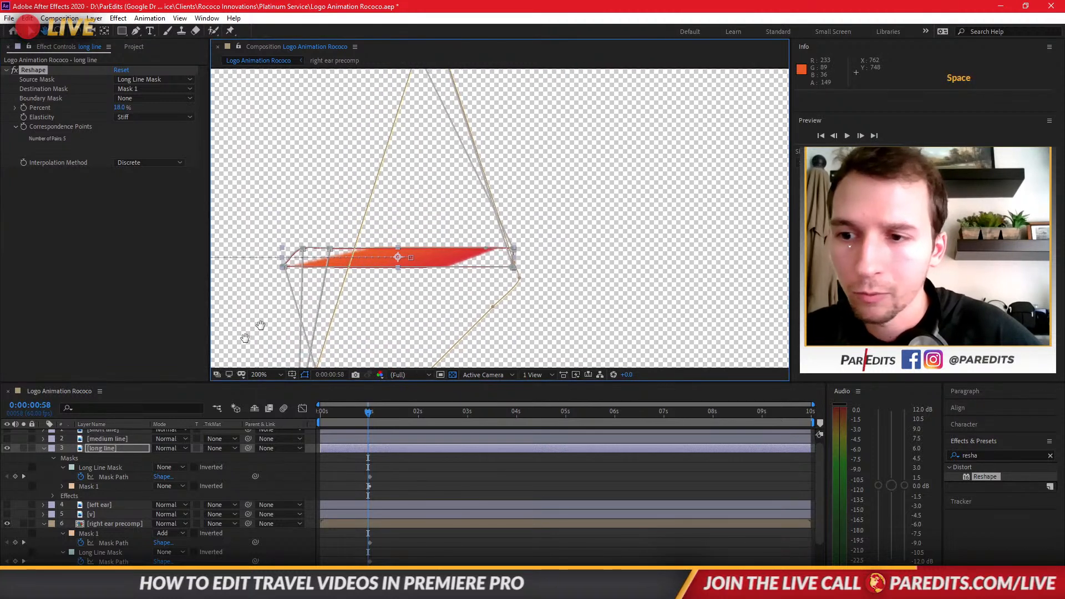
left_click_drag(100, 468, 108, 488)
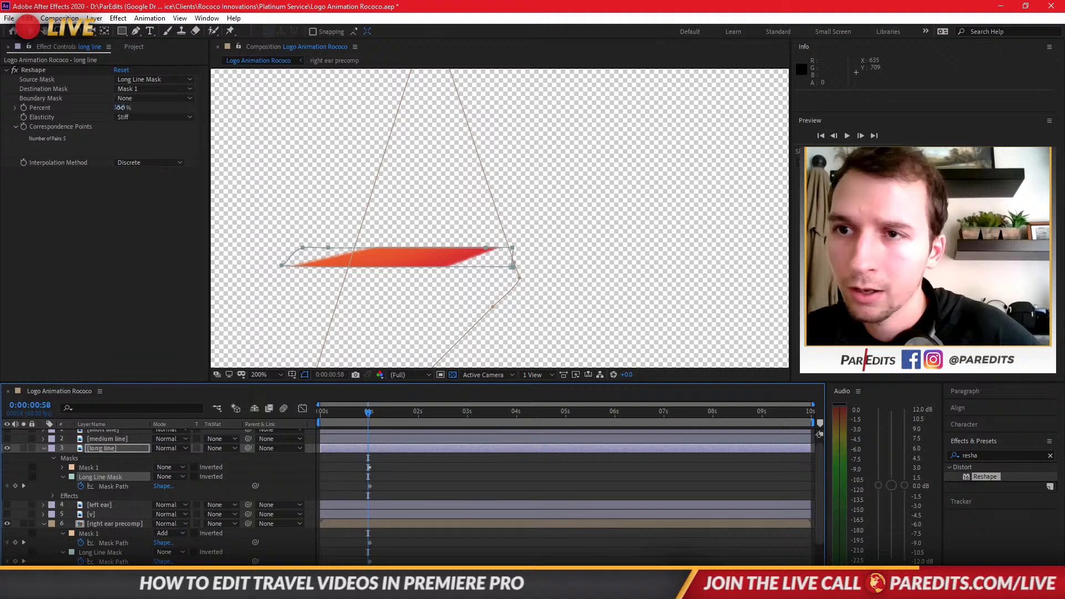
Try Mask 1 as source and Long Line Mask as destination in the long line's Reshape, with Percent at 0%
left_click(138, 80)
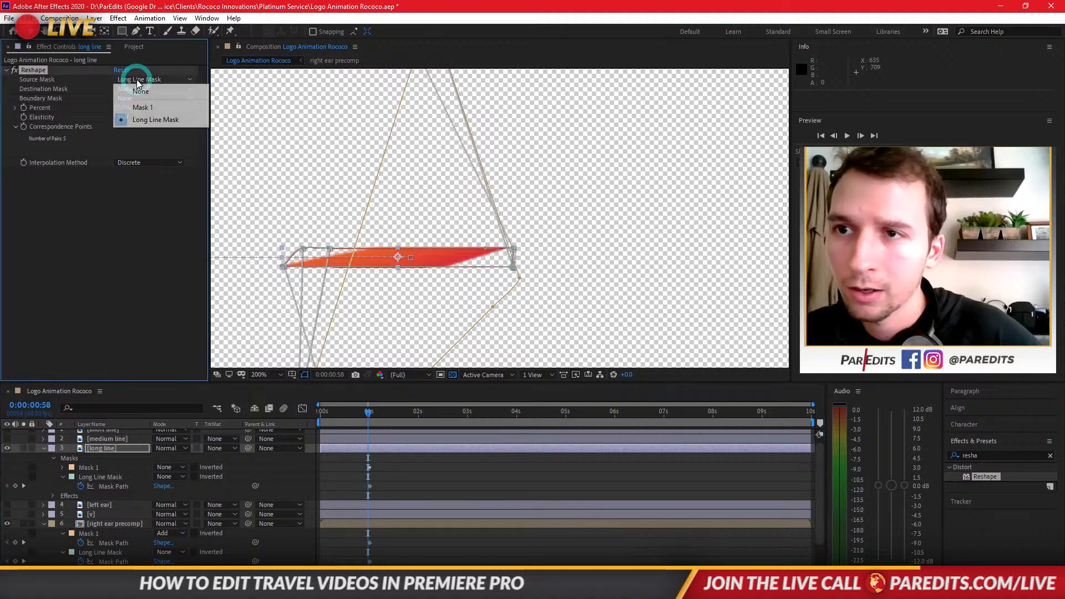
left_click(143, 108)
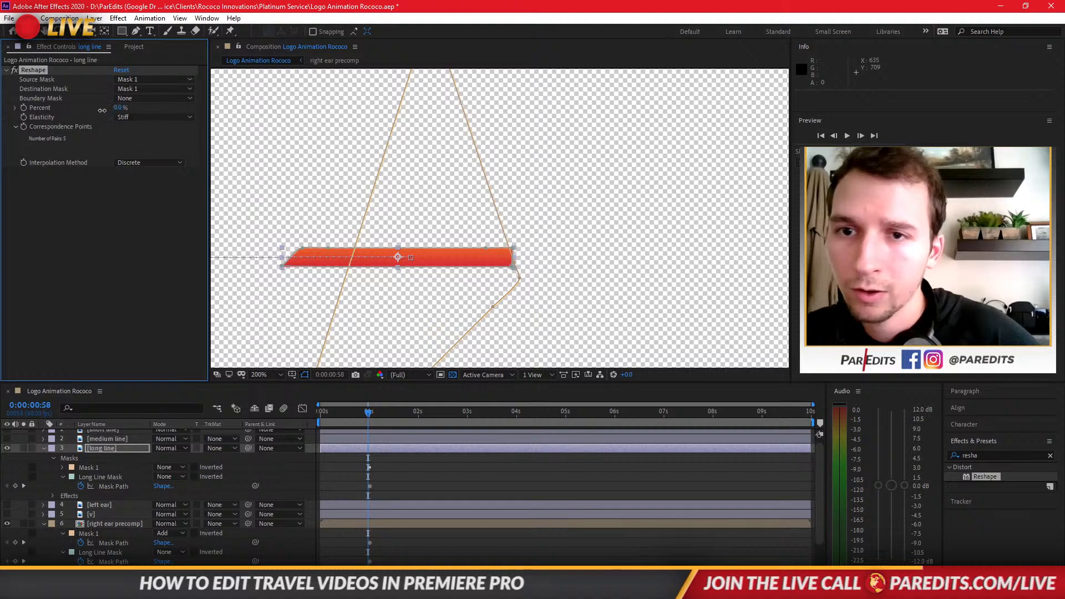
left_click(142, 89)
left_click(133, 127)
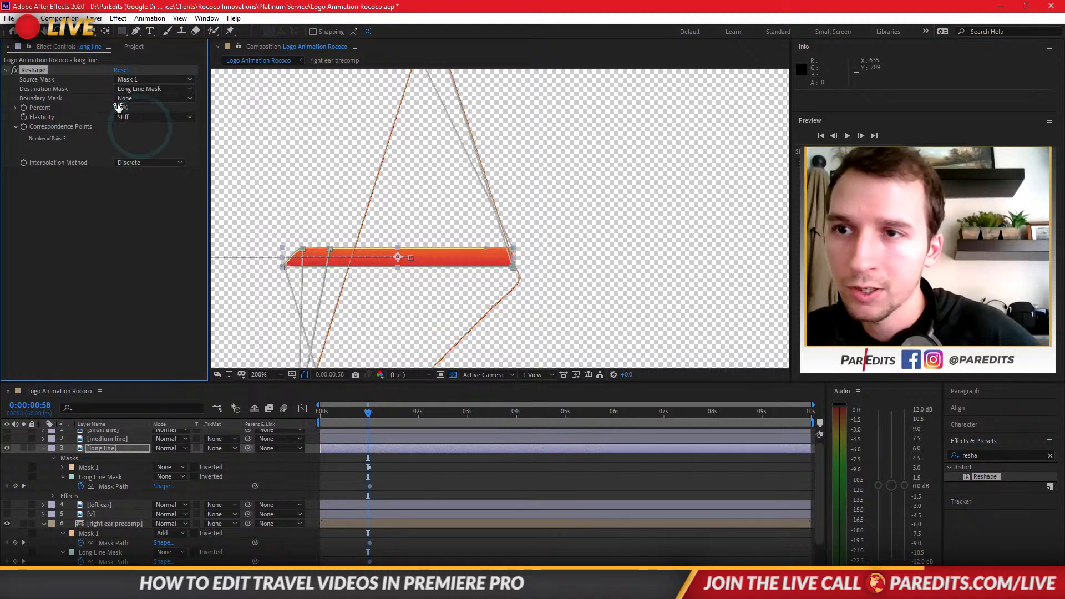
mouse_move(118, 107)
left_mouse_down()
mouse_move(210, 107)
mouse_move(104, 106)
left_mouse_up()
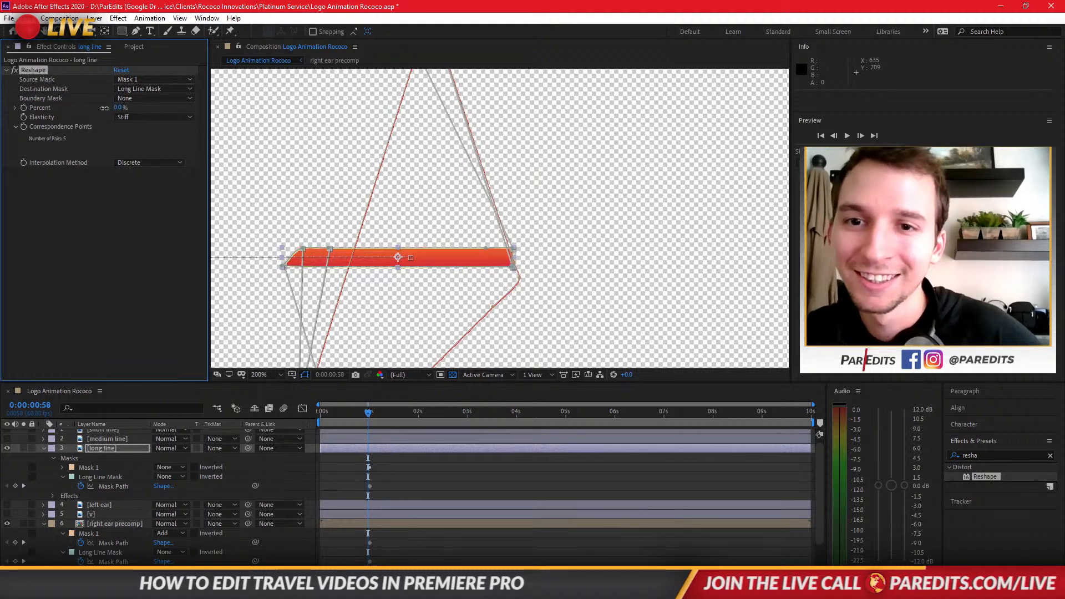
Set the long line's Reshape source back to Long Line Mask and its destination to Mask 1
left_click(141, 81)
left_click(142, 120)
left_click(145, 89)
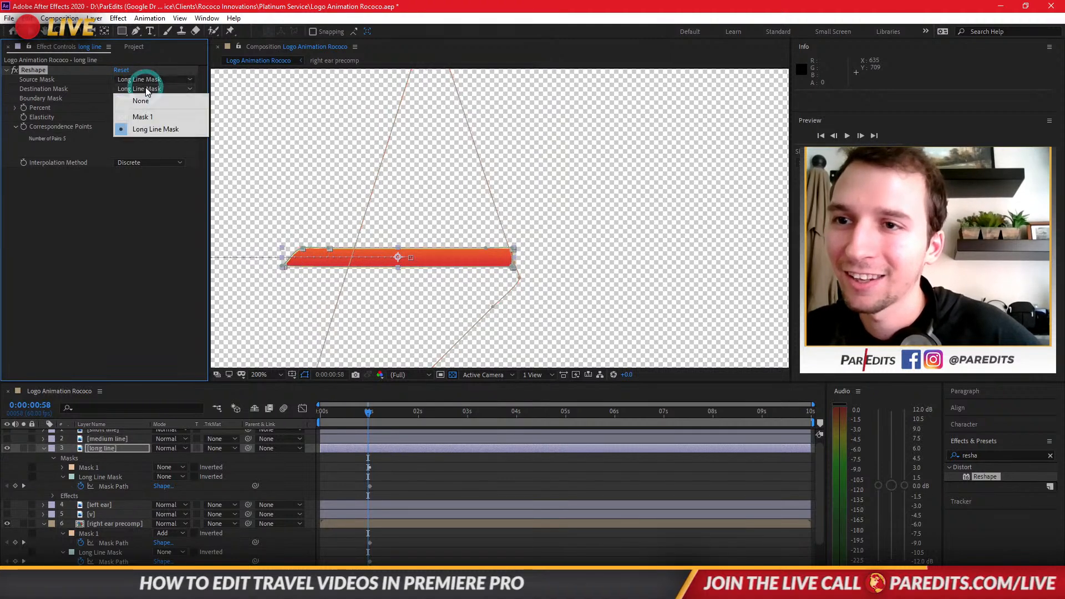
left_click(146, 117)
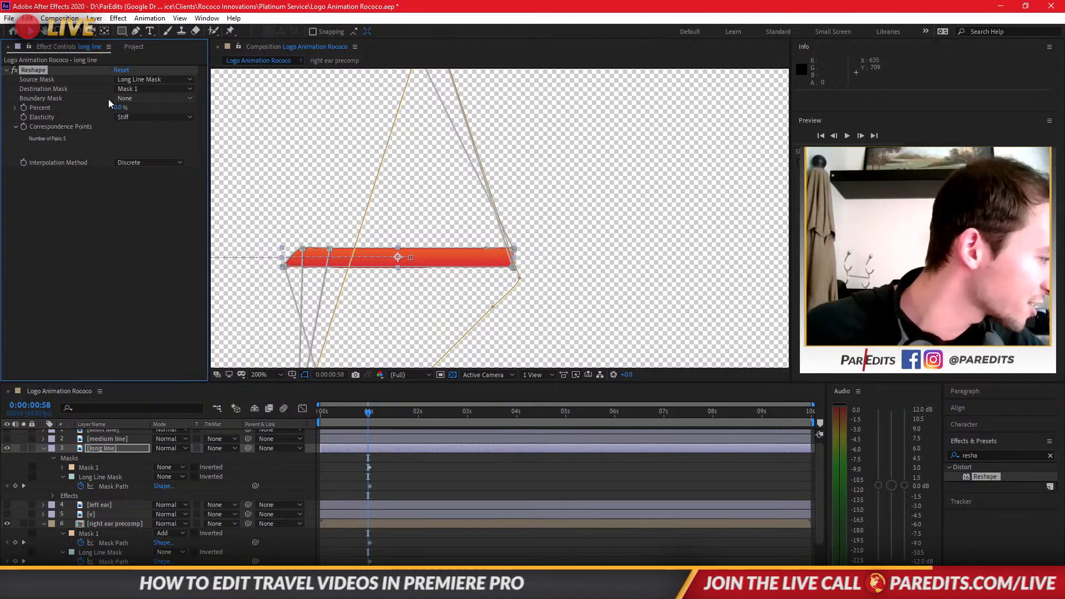
Scrub between 0:00:00:47 and 0:00:01:34 to compare the long line's placement with the right ear precomp's morph
left_click(96, 447)
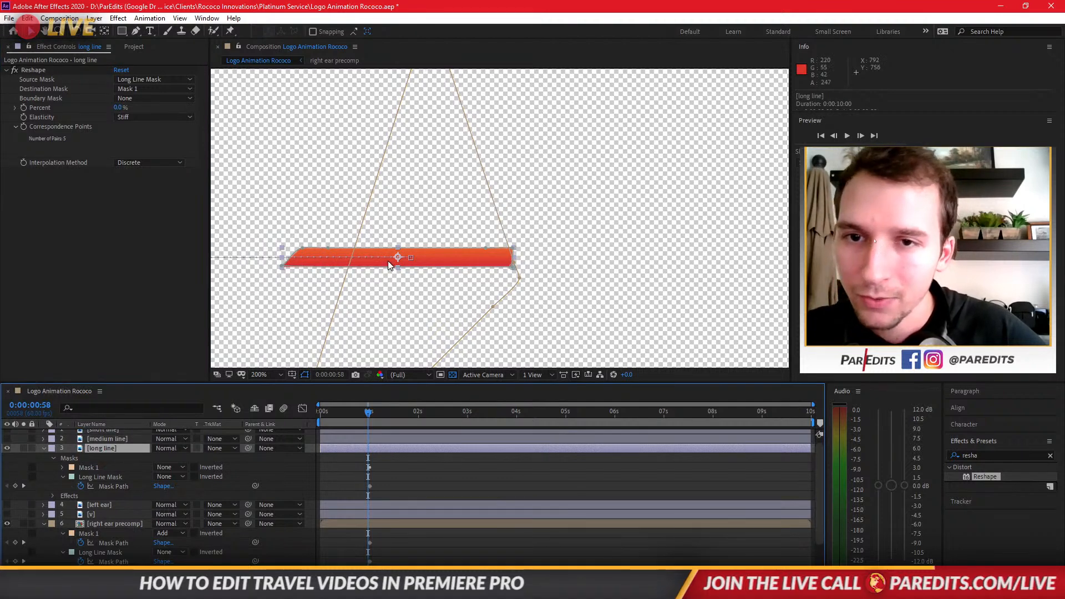
key("space")
left_click_drag(421, 306, 430, 315)
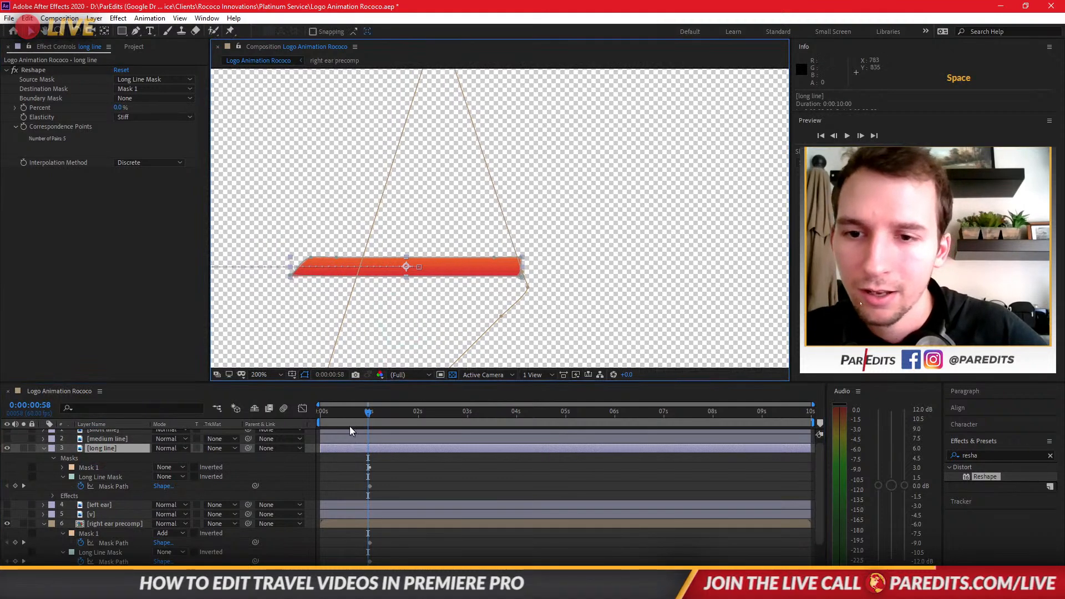
left_click_drag(365, 408, 378, 412)
scroll(509, 258, "down", 2)
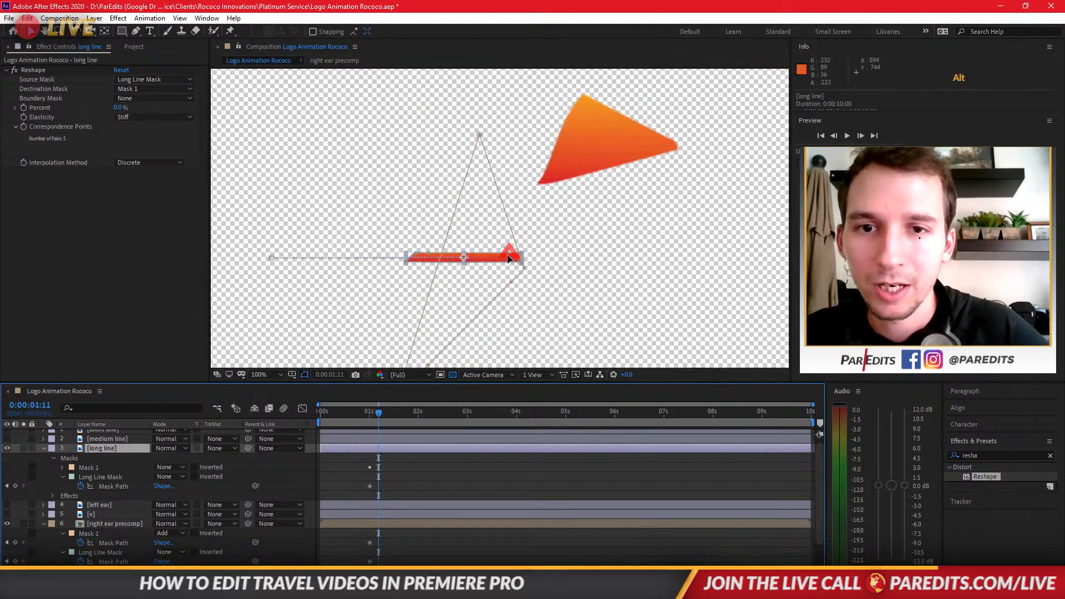
left_click_drag(375, 414, 397, 414)
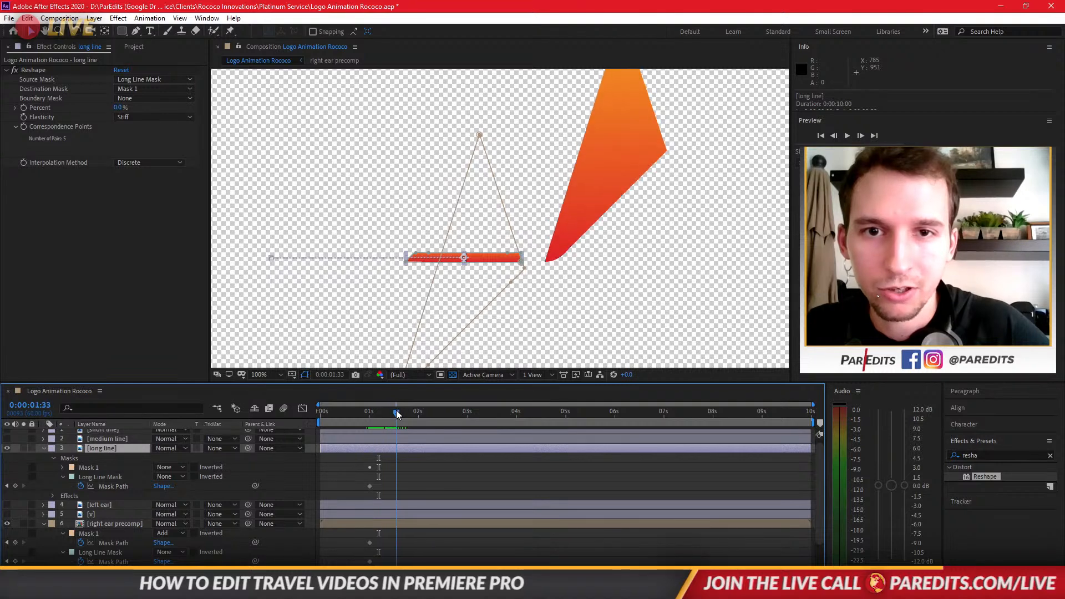
left_click(108, 504)
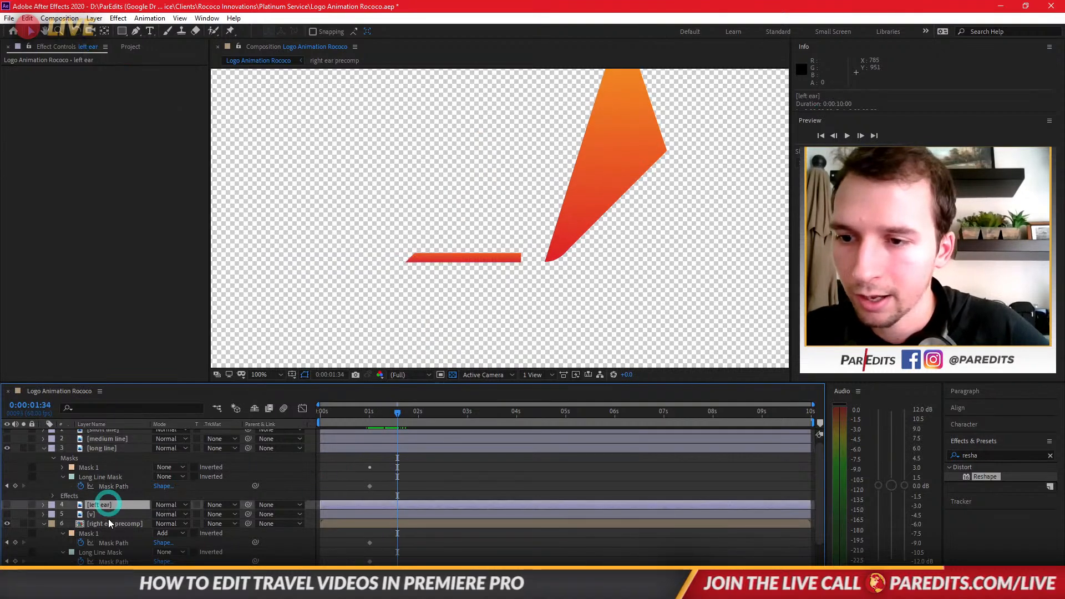
left_click(125, 523)
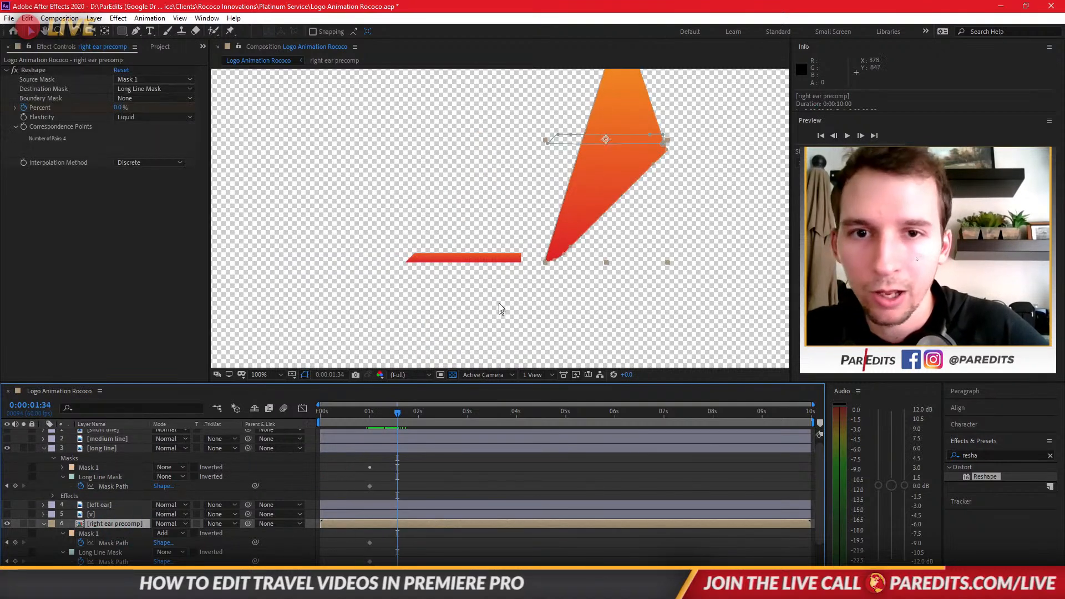
left_click_drag(417, 412, 358, 411)
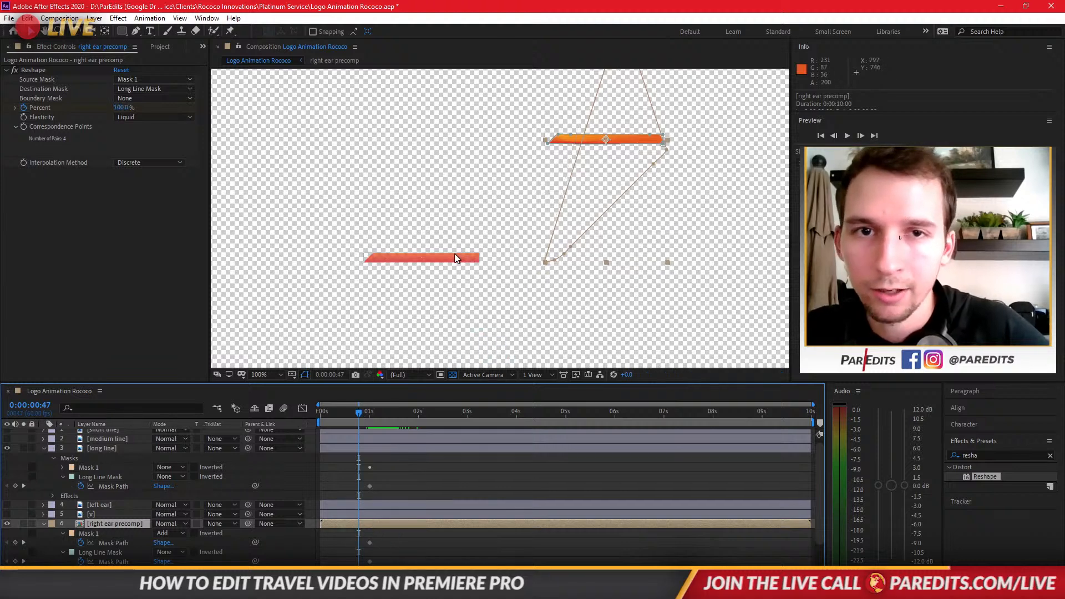
Try to move the right ear precomp's Long Line Mask down toward the long line, then undo the path edit
key("space")
left_click_drag(662, 188, 559, 246)
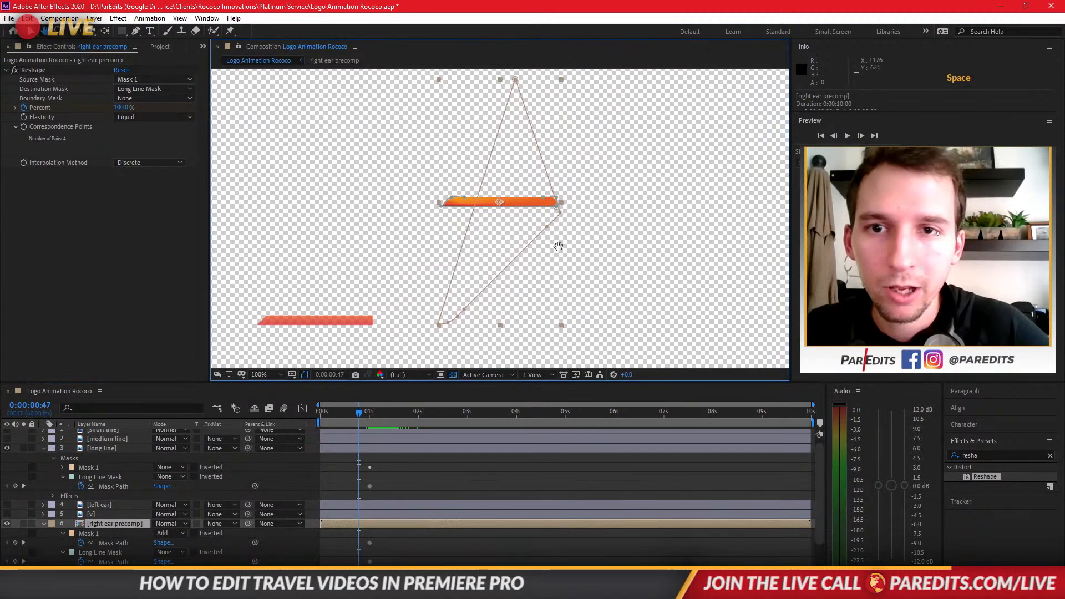
left_click(89, 534)
left_click(95, 552)
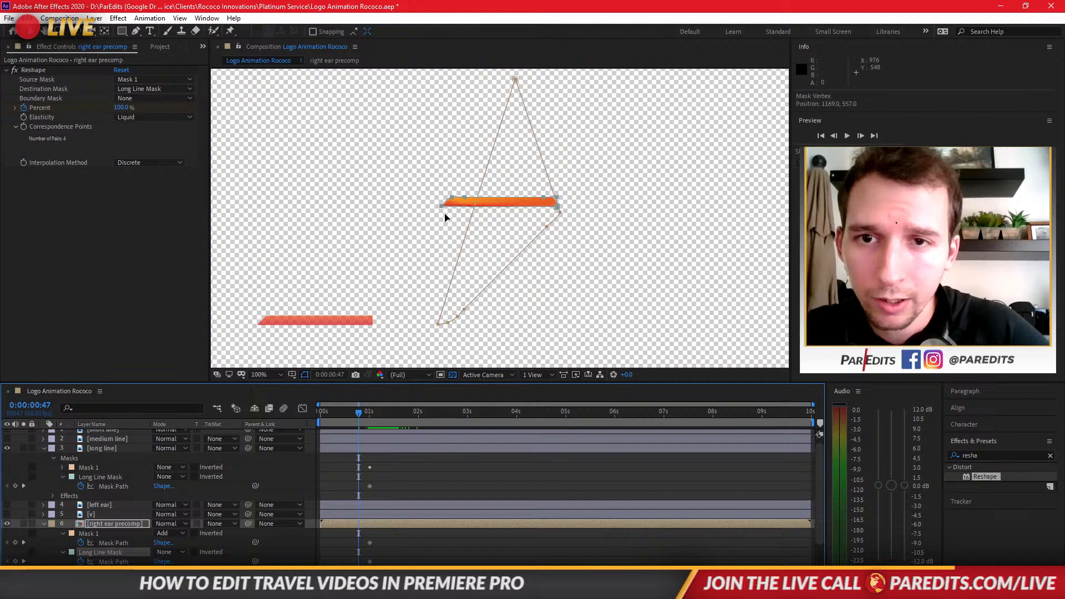
left_click_drag(444, 206, 404, 252)
left_click_drag(326, 302, 326, 302)
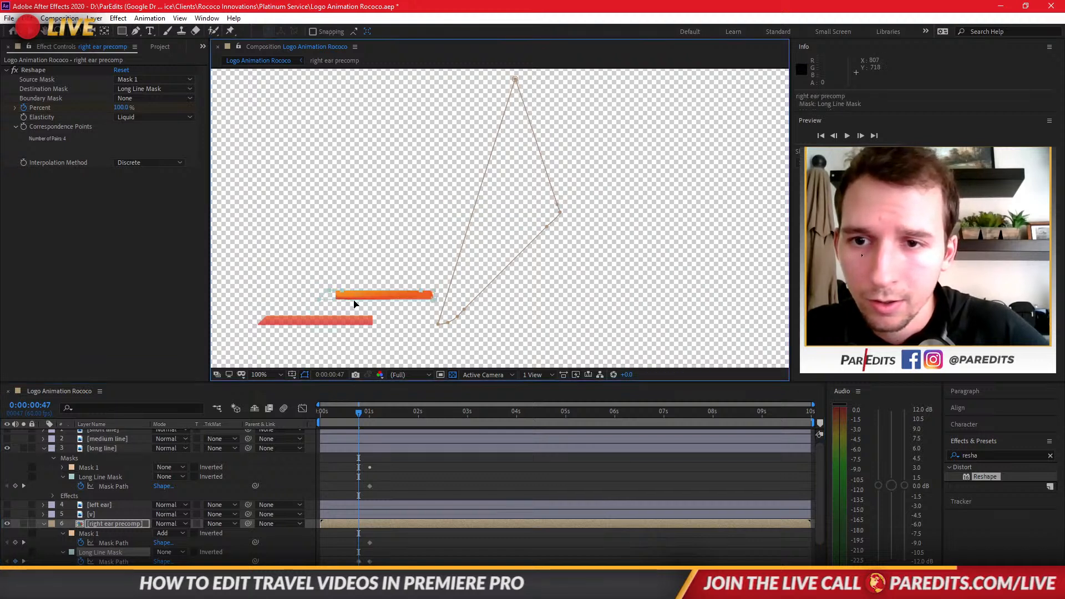
key("ctrl+z")
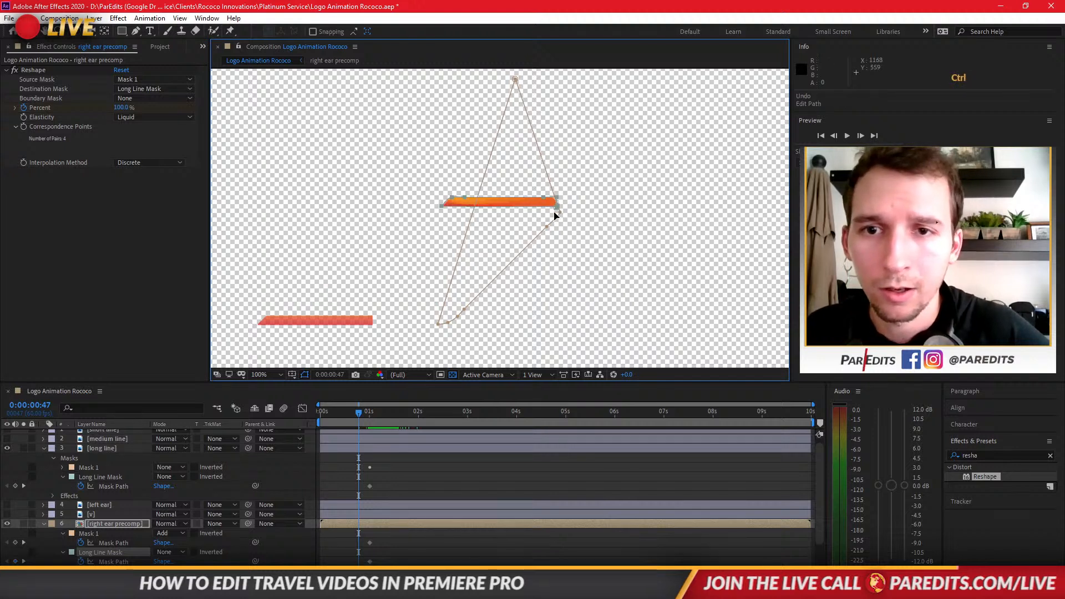
At 0:00:00:58, set the long line's Position to 1068.9, 540.2 so it overlaps the right ear precomp's line
left_click(96, 464)
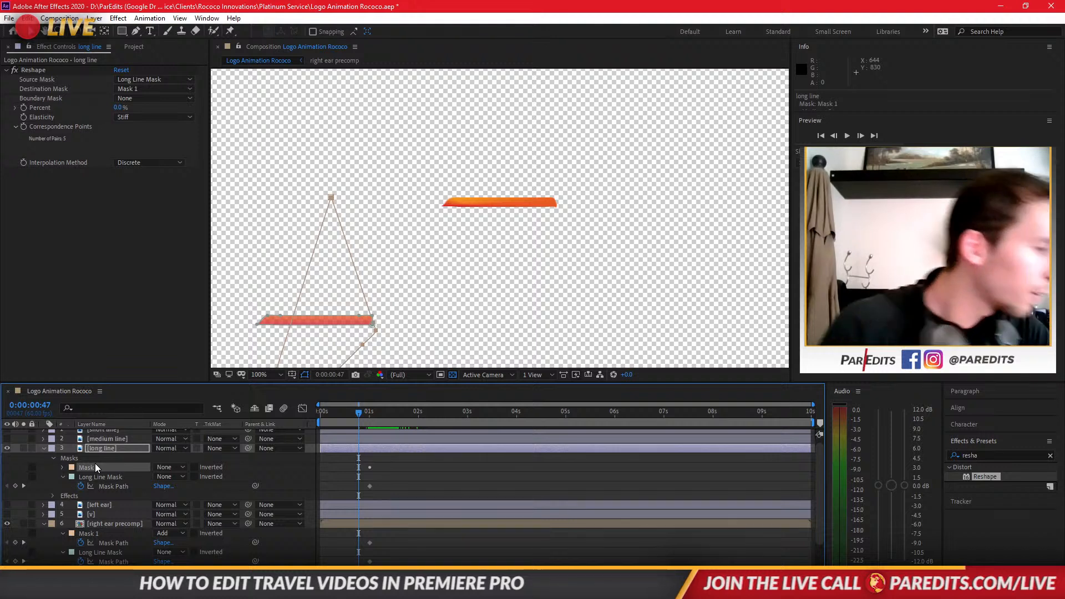
mouse_move(365, 411)
left_mouse_down()
mouse_move(399, 414)
mouse_move(367, 420)
left_mouse_up()
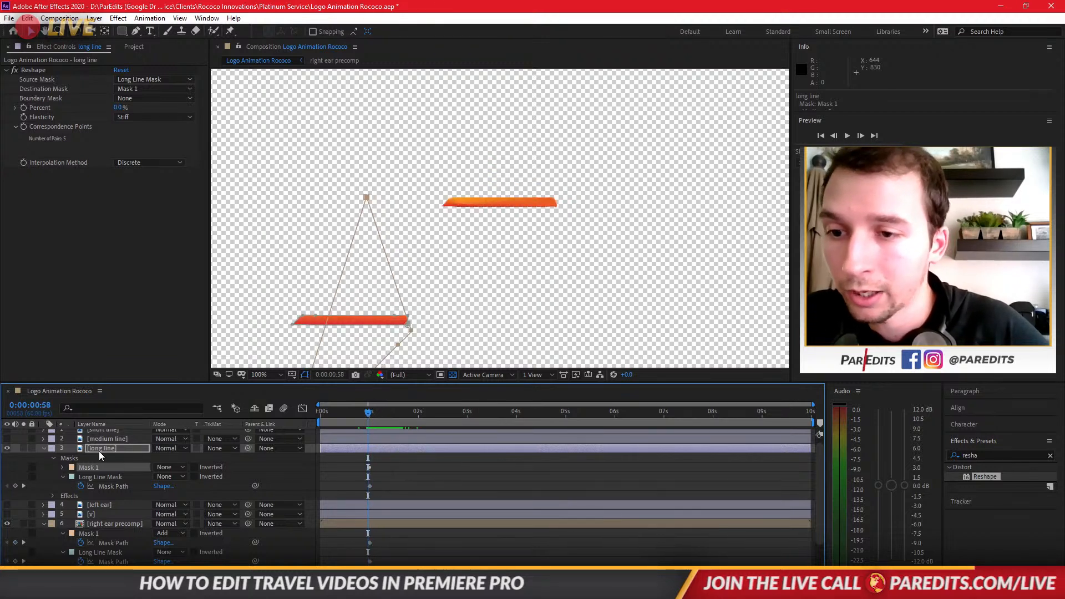
left_click(99, 451)
key("p")
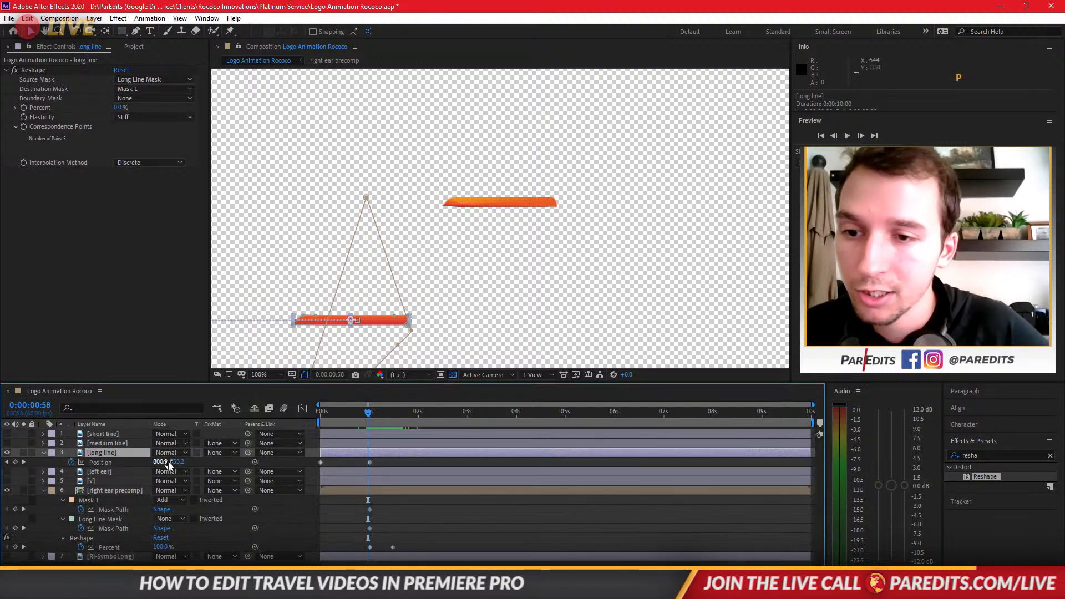
left_click_drag(177, 464, 51, 471)
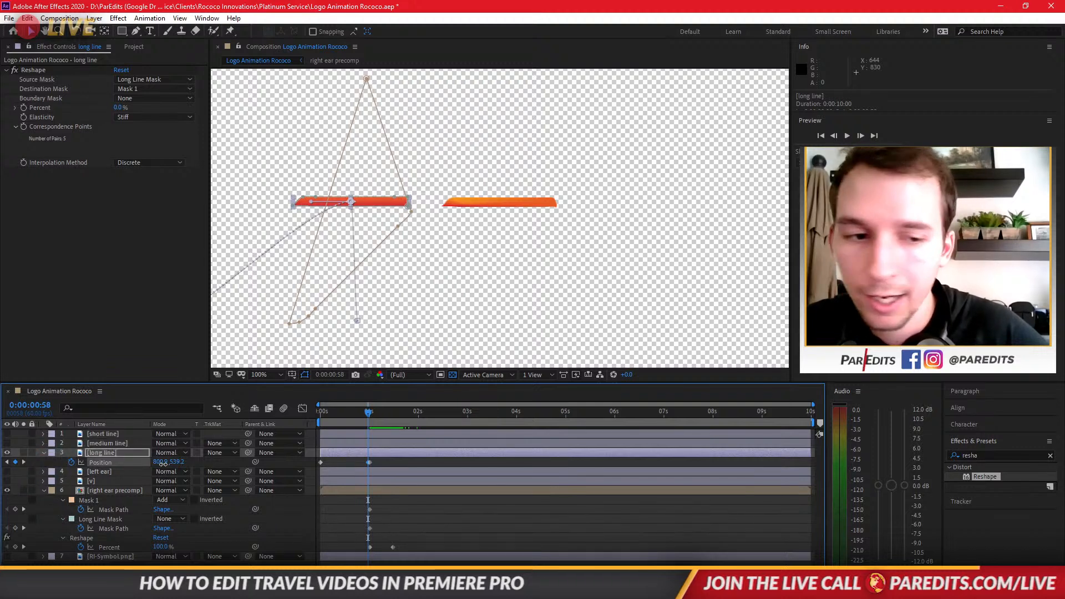
left_click_drag(161, 462, 312, 452)
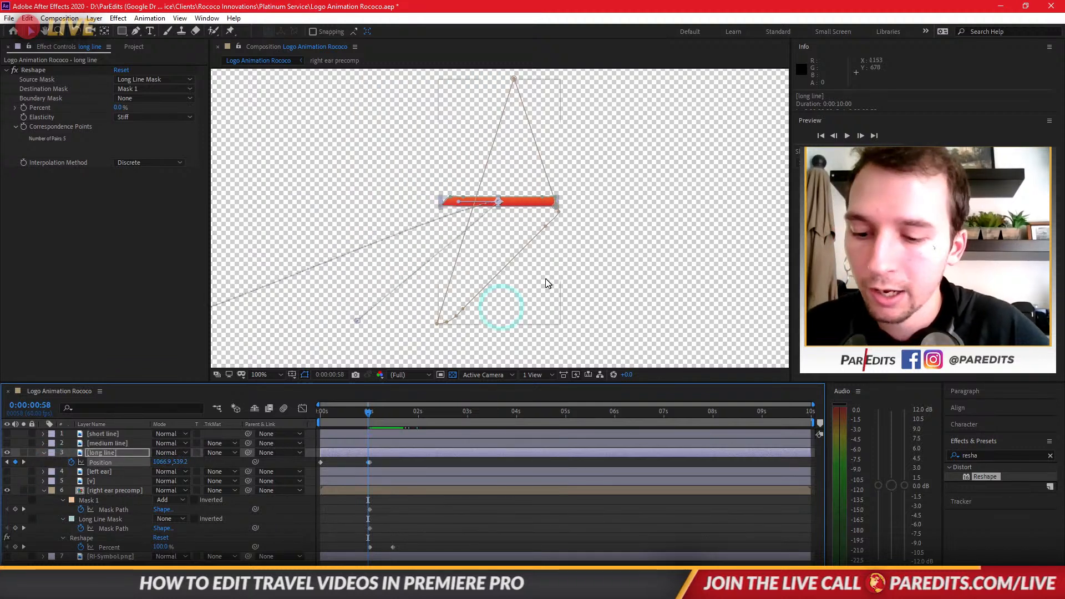
scroll(537, 192, "up", 1)
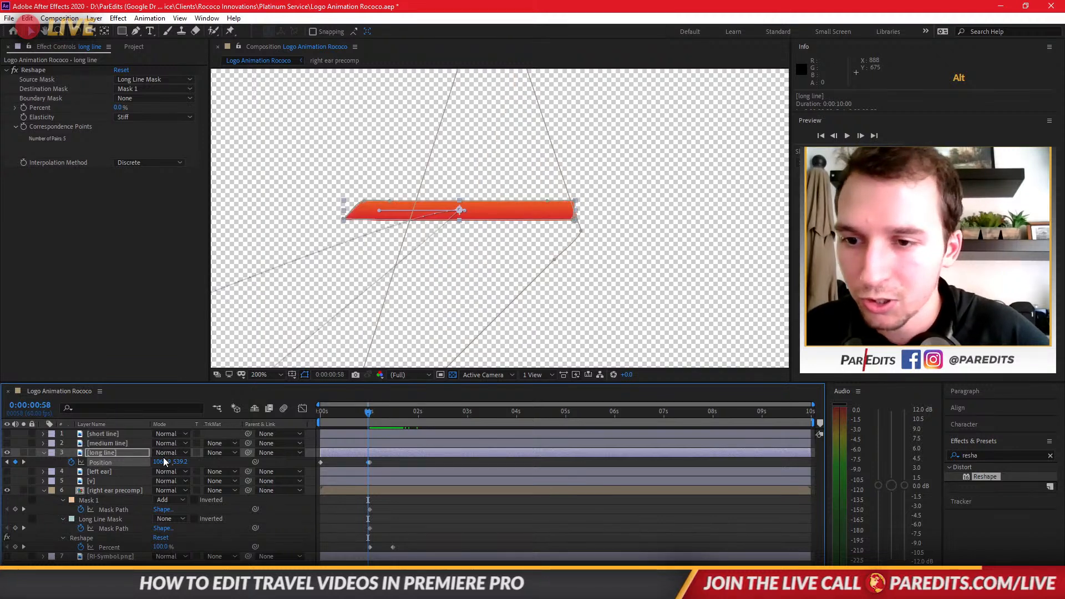
mouse_move(163, 461)
left_mouse_down()
mouse_move(146, 461)
mouse_move(184, 462)
left_mouse_up()
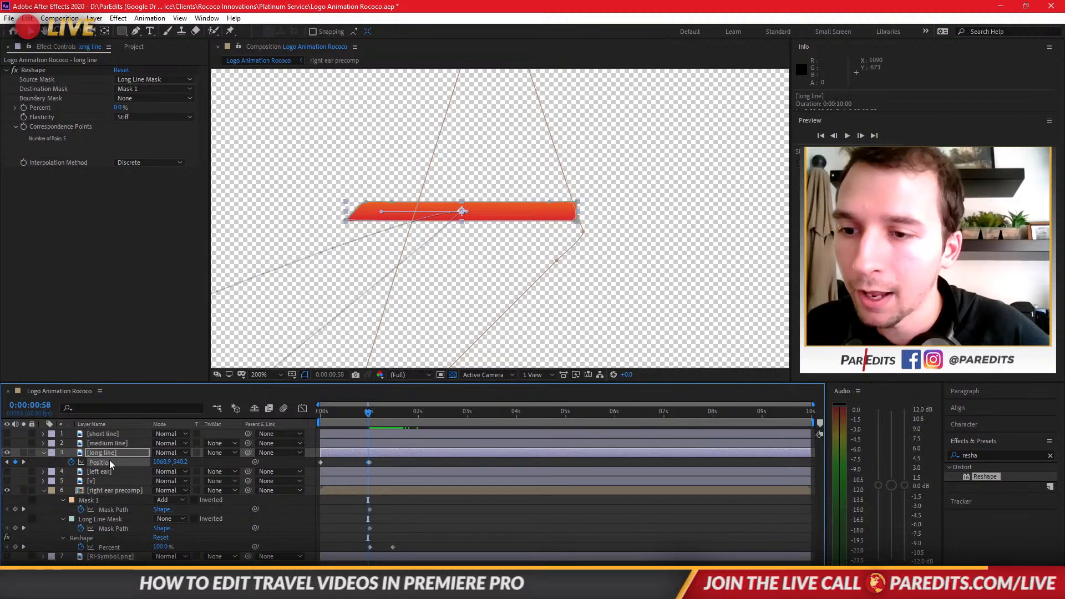
Delete the Reshape effect from the long line layer and move the playhead to 0:00:01:00
left_click(35, 71)
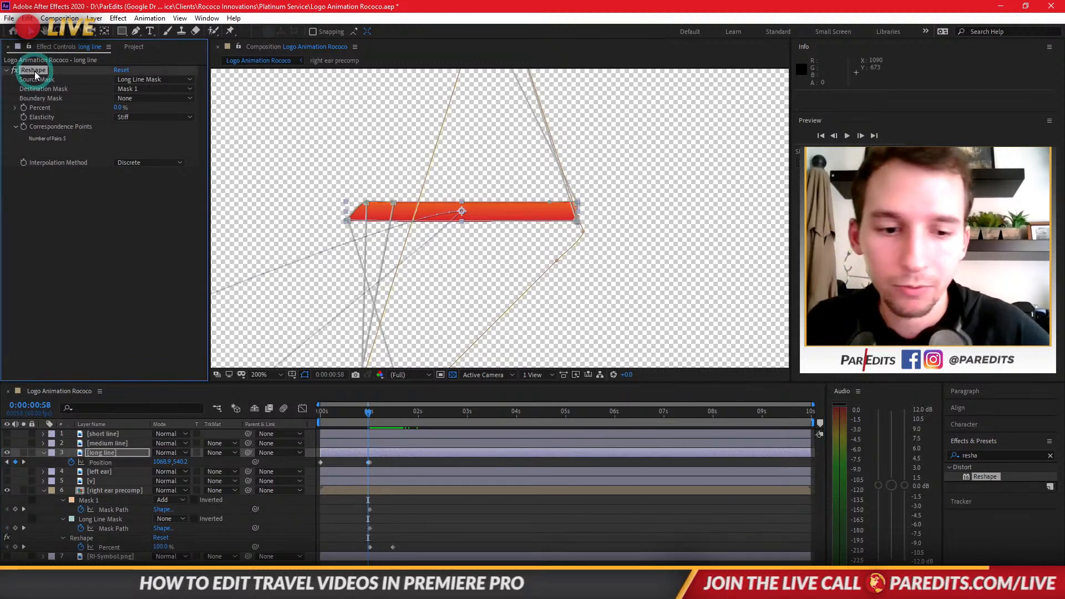
key("Delete")
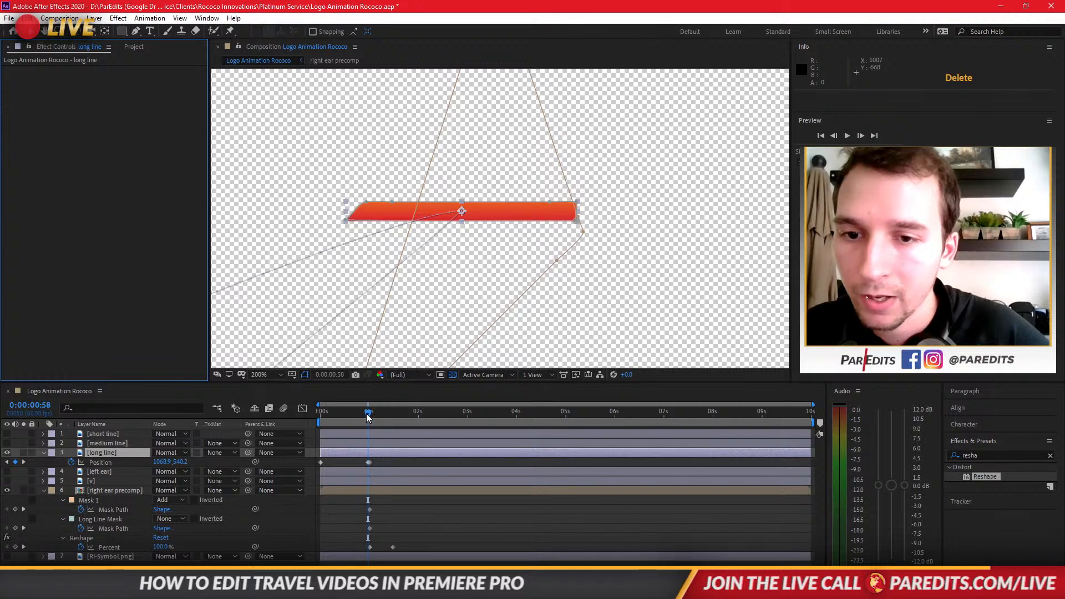
left_click(372, 412, "shift")
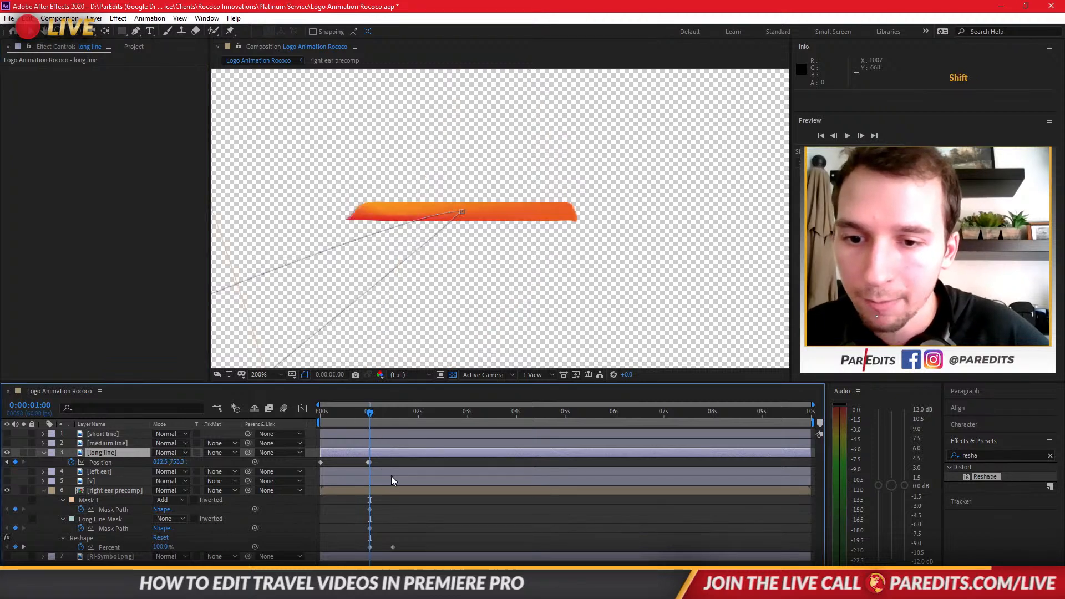
left_click(387, 451)
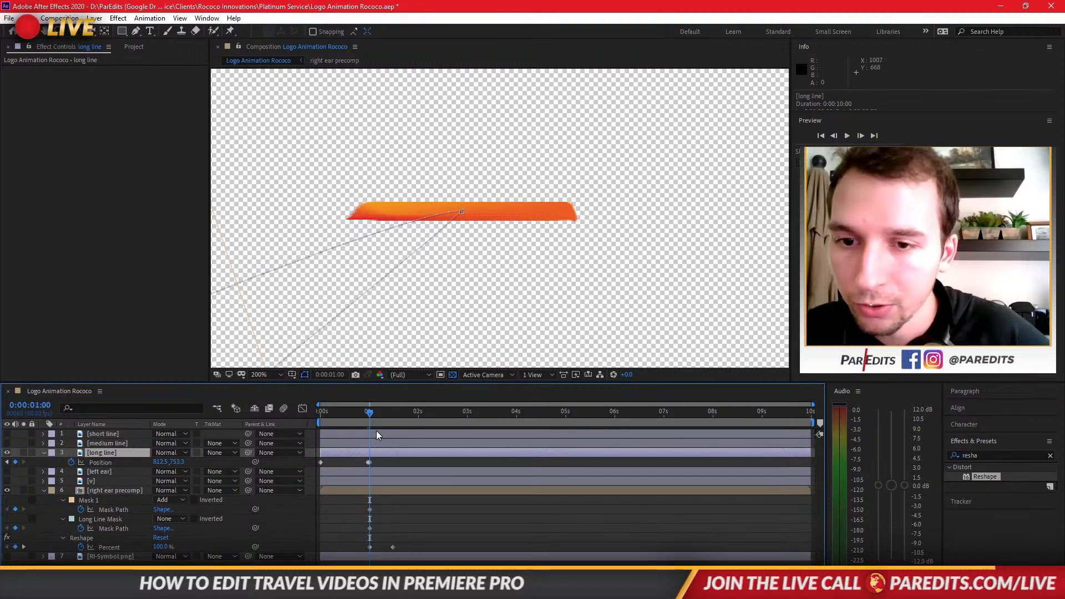
Inspect the long line's Position and Opacity keyframes at 0:00:01:00 and preview the right ear morph from there
key("p")
key("p")
left_click(369, 462)
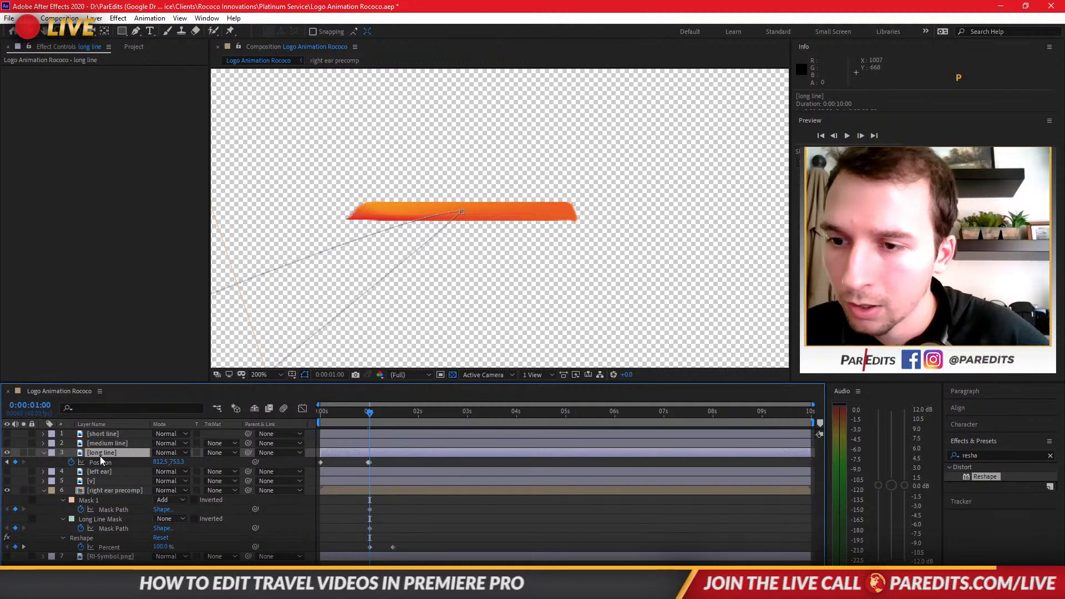
key("t")
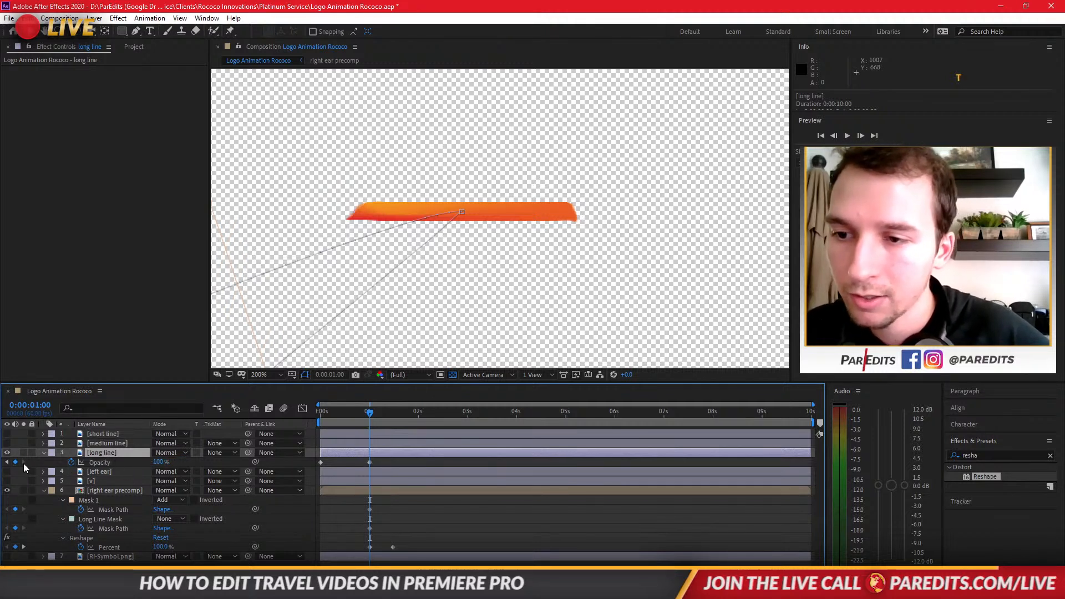
left_click_drag(370, 414, 369, 414)
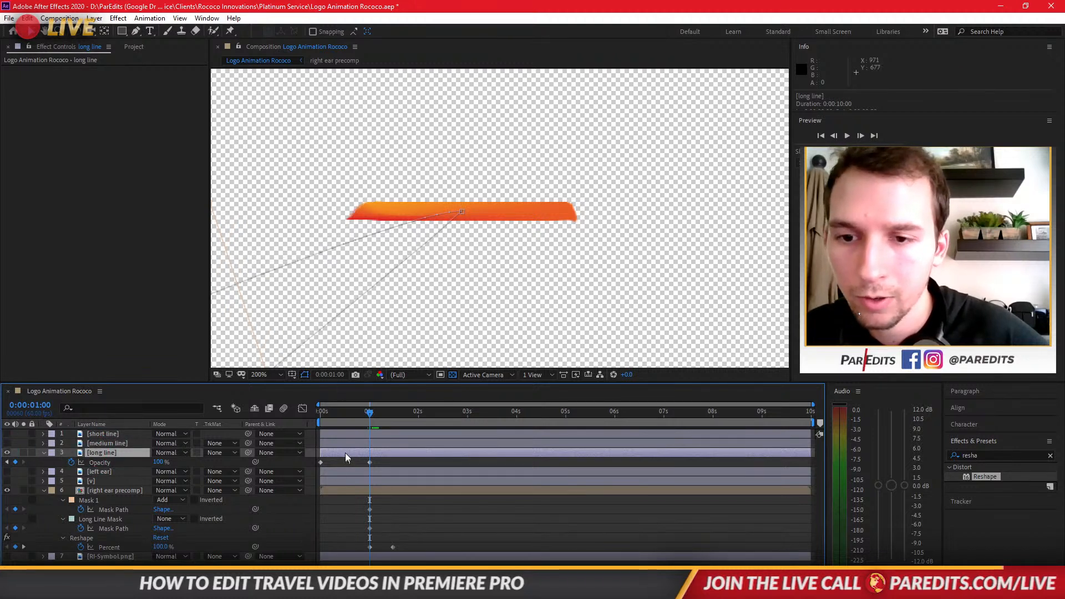
scroll(353, 500, "down", 2)
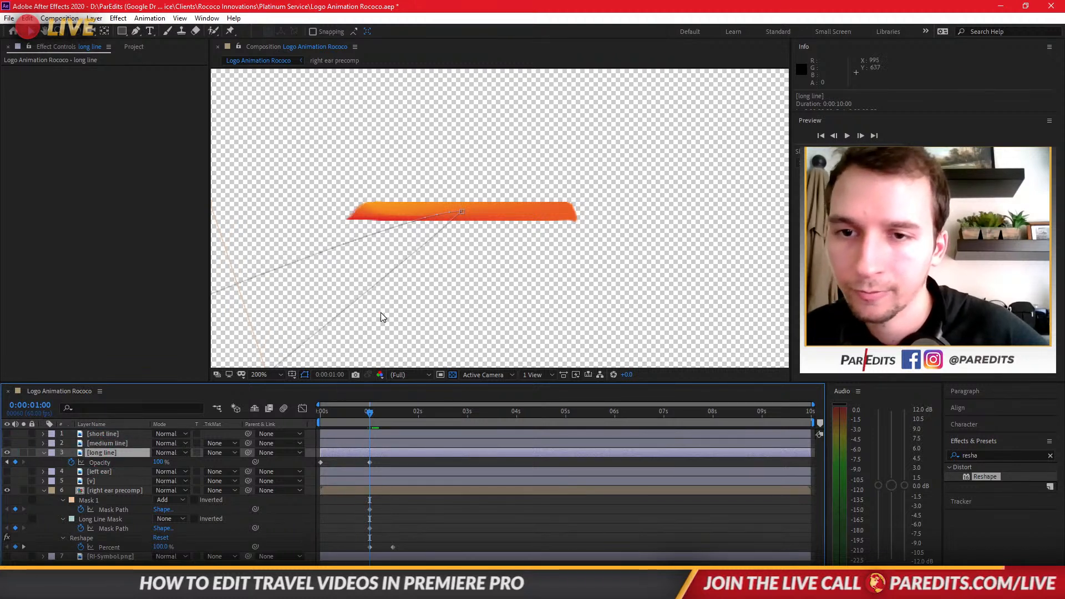
key("space")
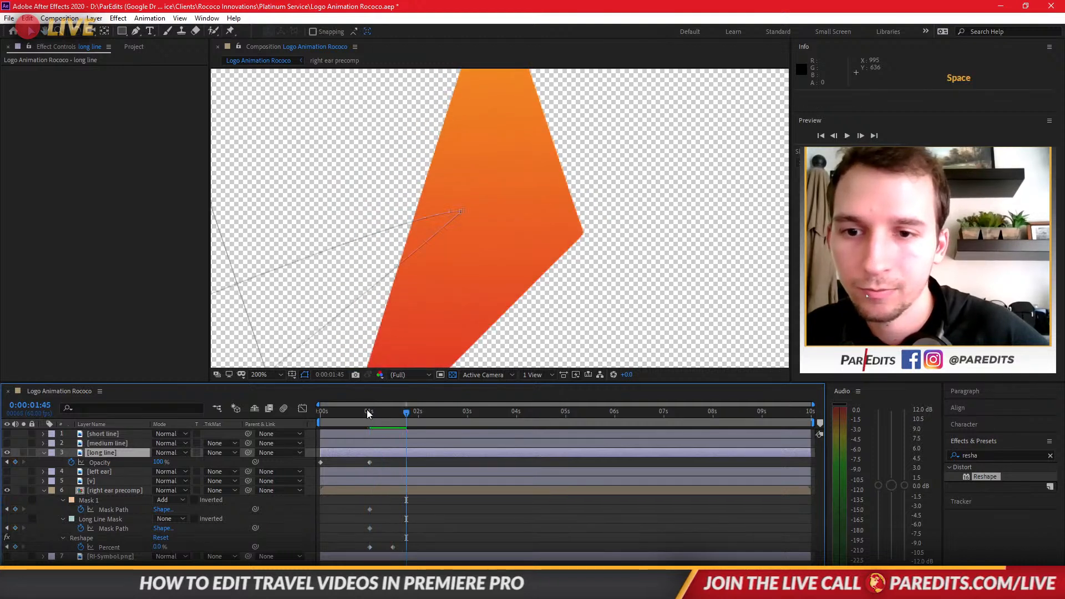
At 0:00:00:57, try to adjust the long line's vertical Position, then undo the change
left_click(368, 410)
key("comma")
left_click_drag(425, 311, 458, 329)
left_click(356, 453)
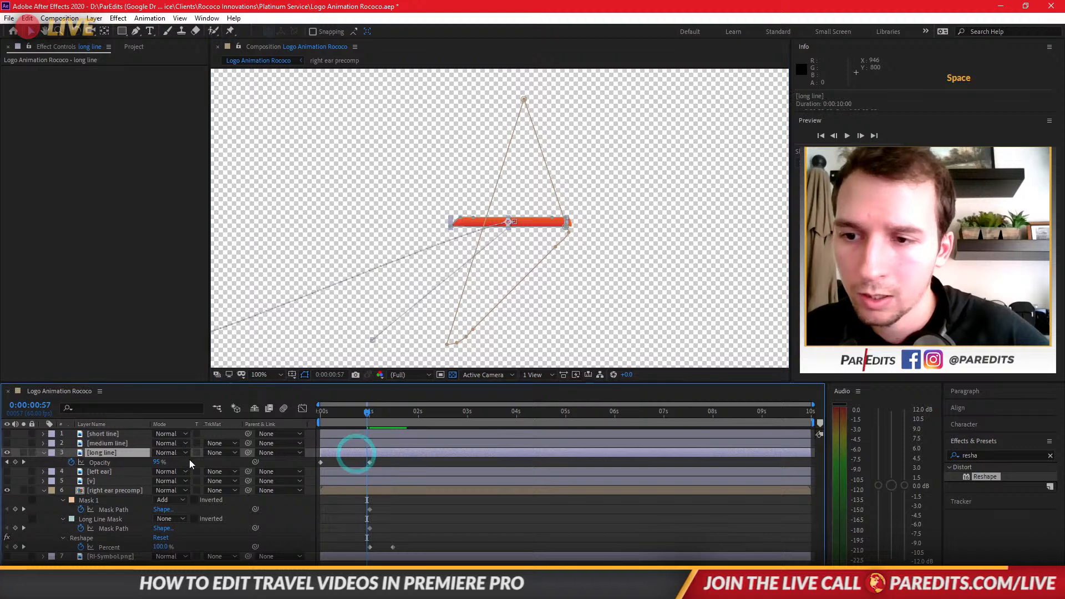
key("p")
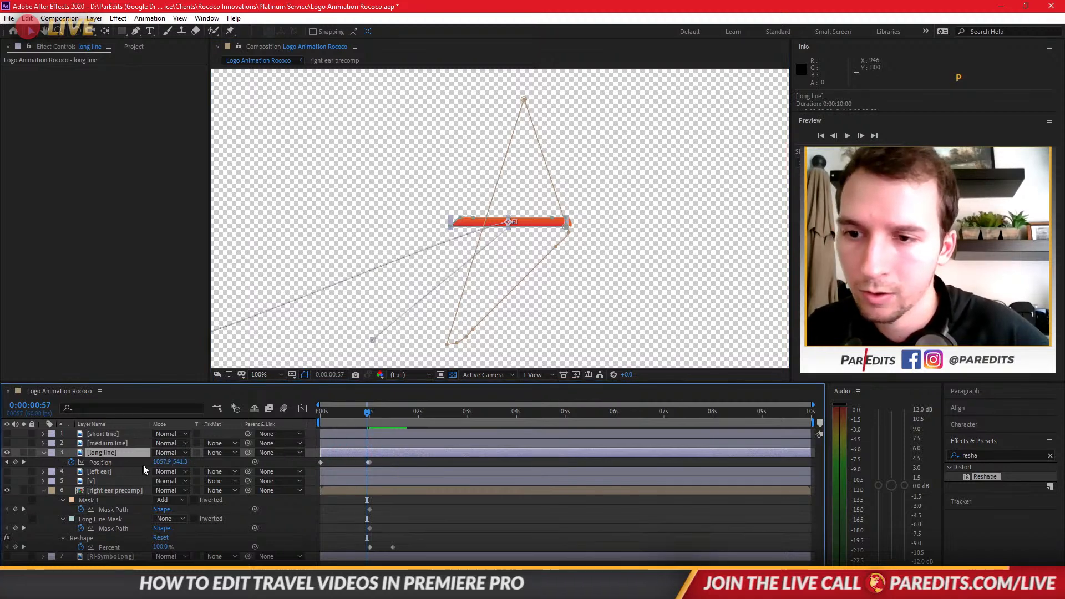
mouse_move(178, 461)
left_mouse_down()
mouse_move(265, 459)
mouse_move(178, 464)
left_mouse_up()
key("ctrl+z")
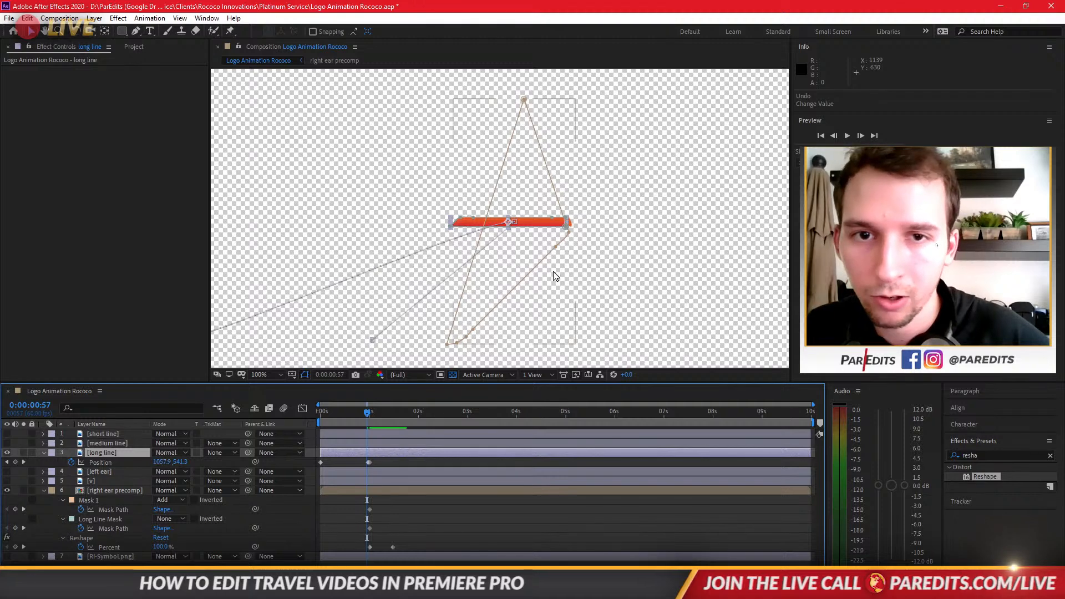
Examine the long line's overlap with the precomp from 0:00:00:57 and go through its Position and Opacity keyframes
scroll(550, 235, "up", 1)
scroll(515, 228, "up", 1)
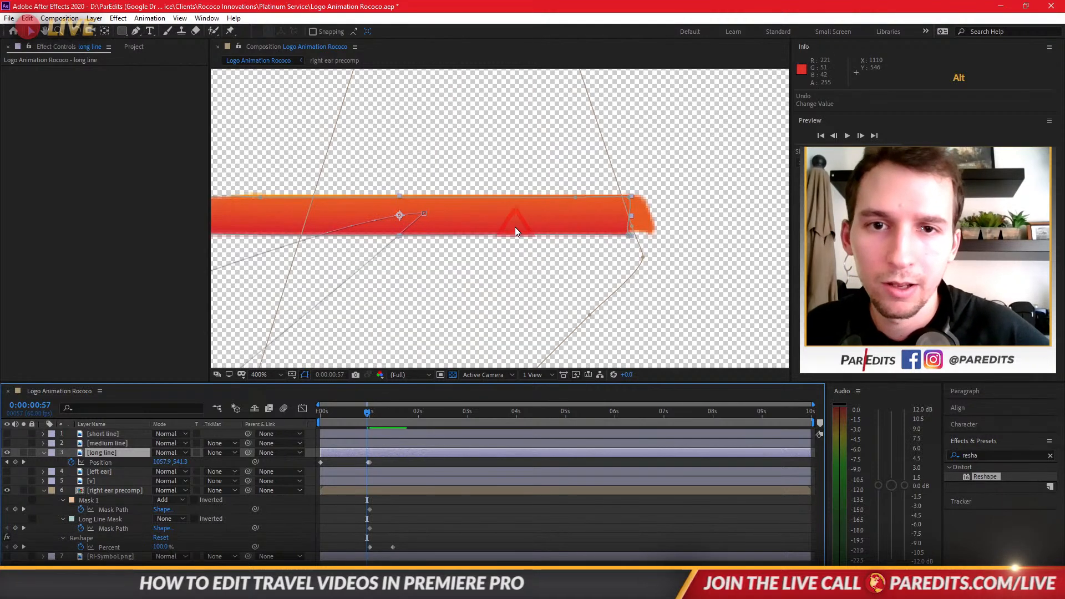
scroll(500, 229, "down", 1)
left_click_drag(478, 244, 489, 245)
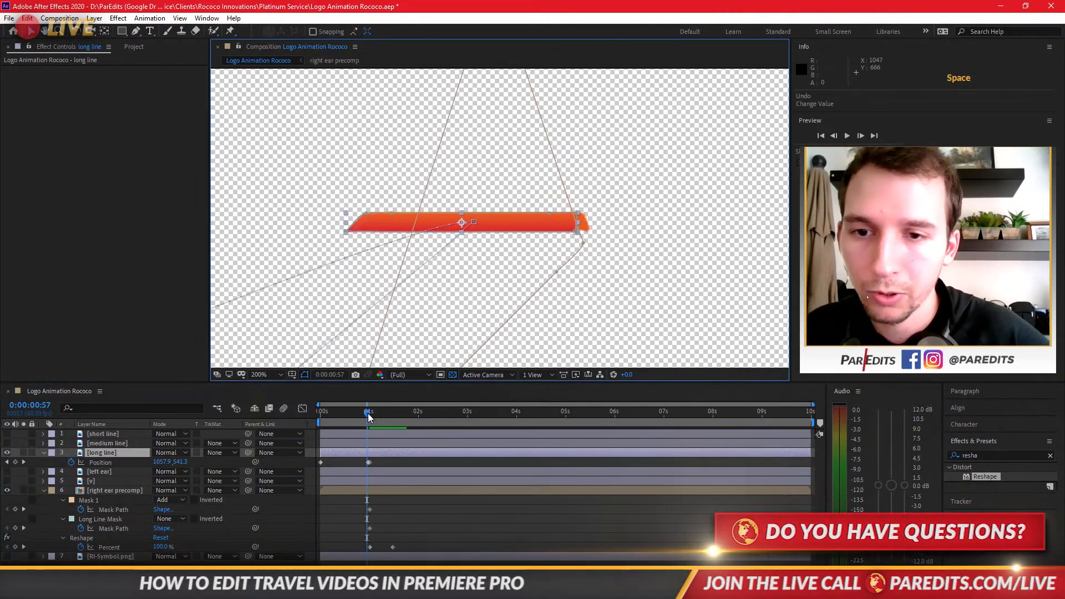
left_click_drag(367, 411, 368, 412)
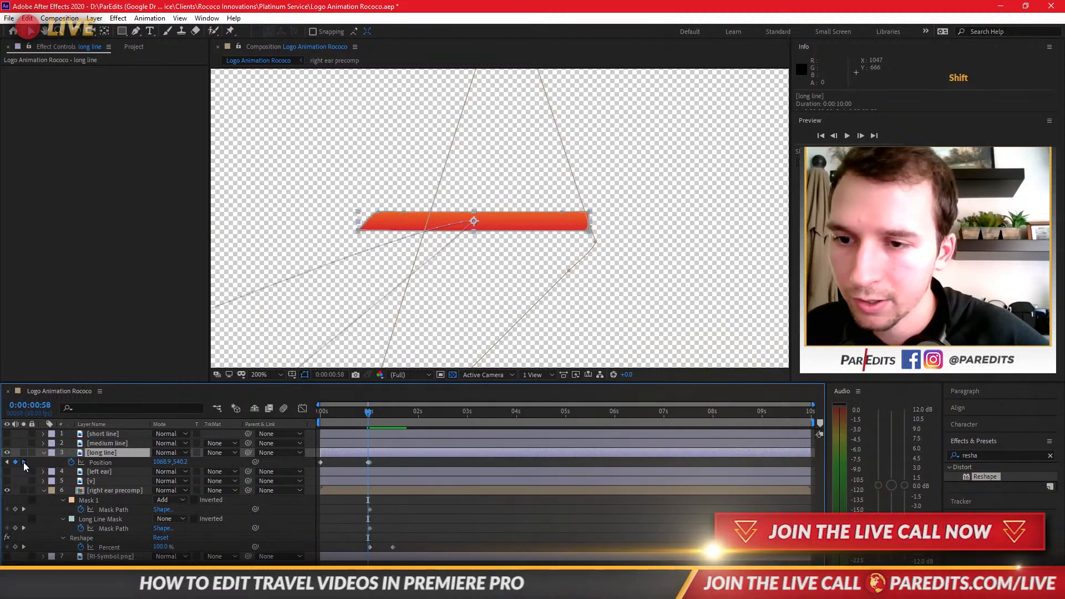
left_click(23, 462)
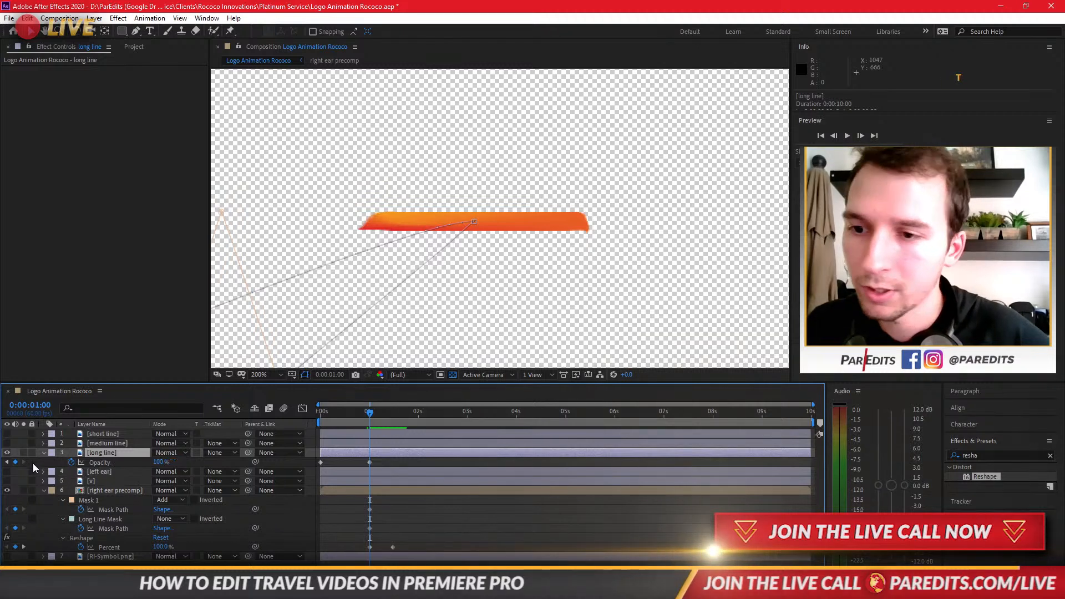
key("t")
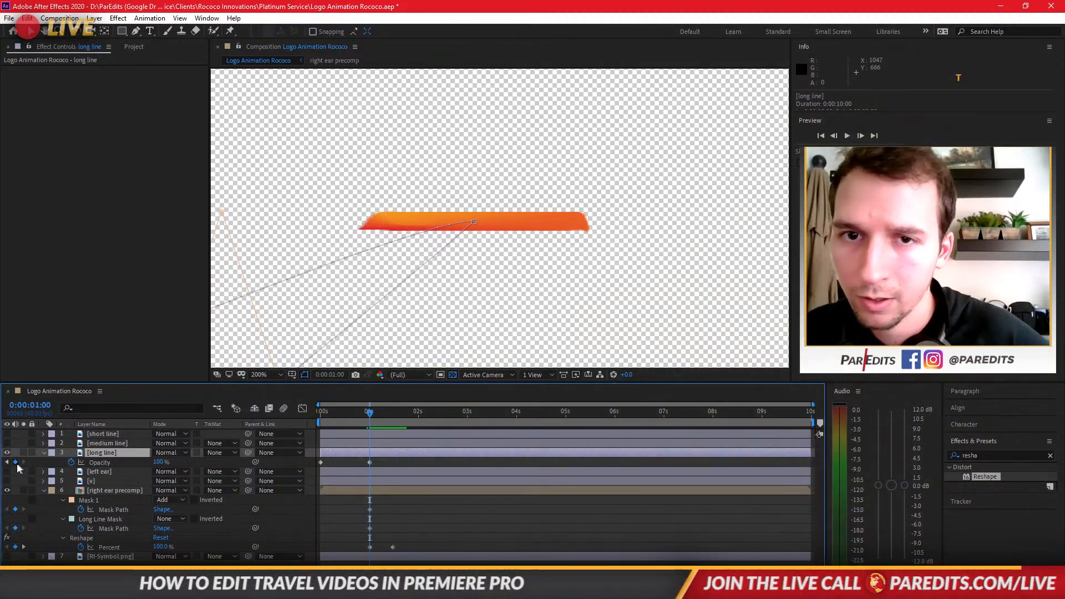
left_click(7, 462)
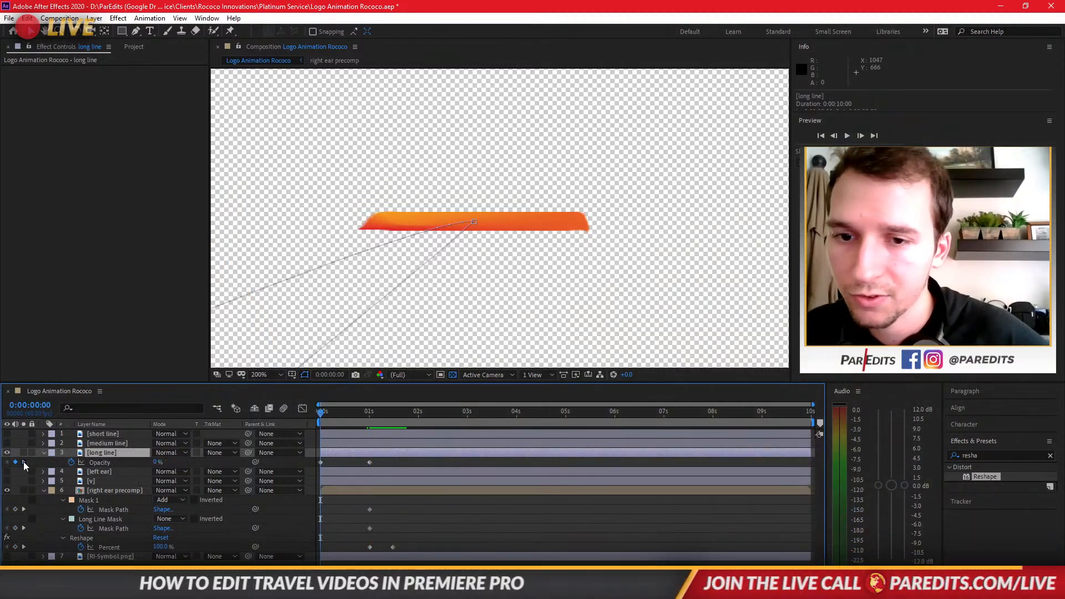
left_click(23, 461)
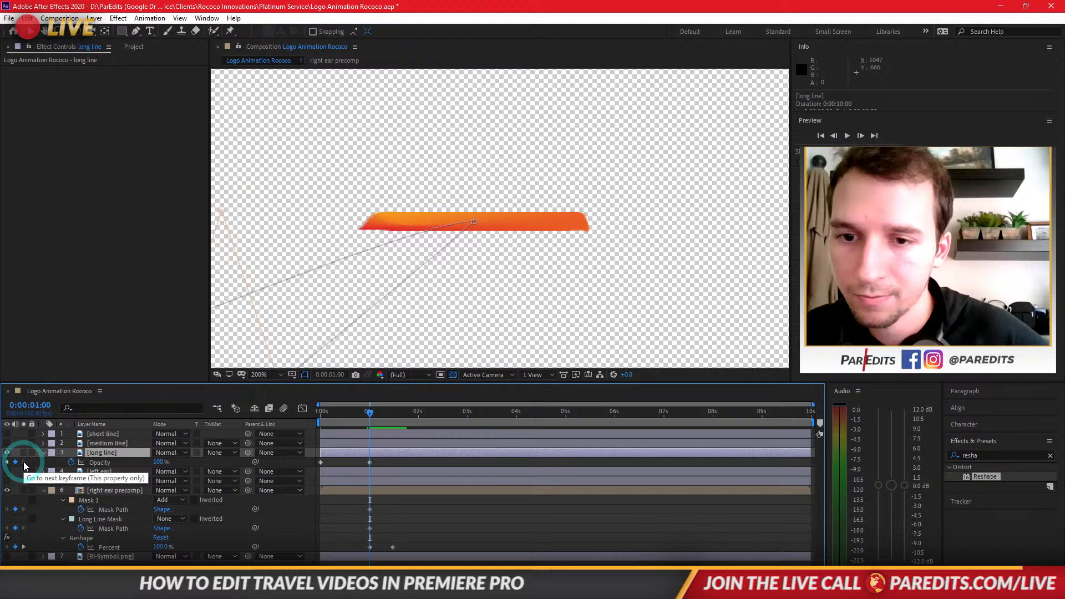
Add an Opacity keyframe of 0% to the right ear precomp at 0:00:01:00
left_click(373, 491)
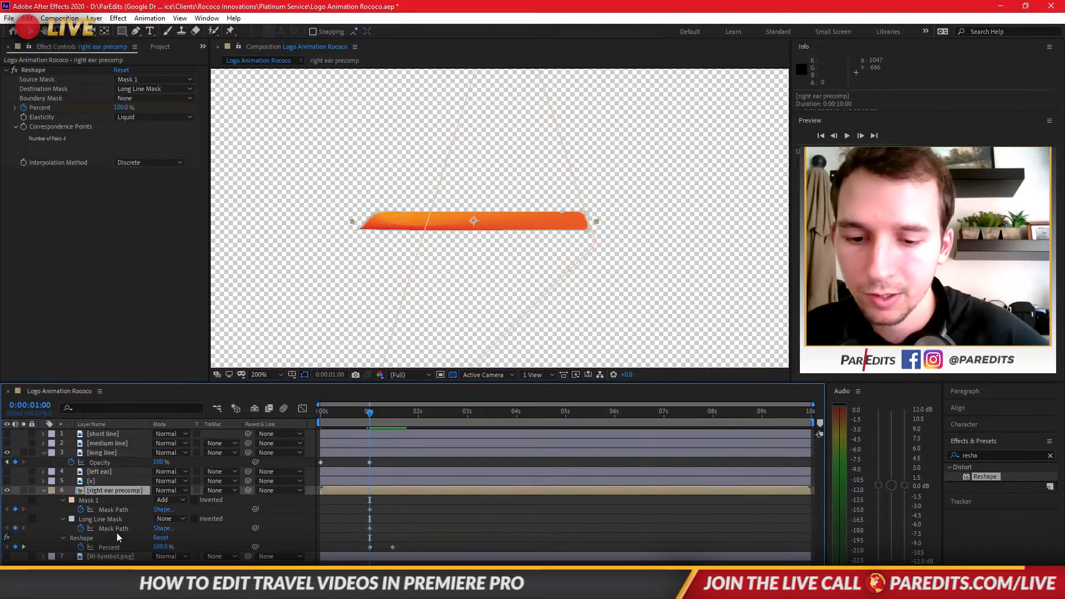
key("t")
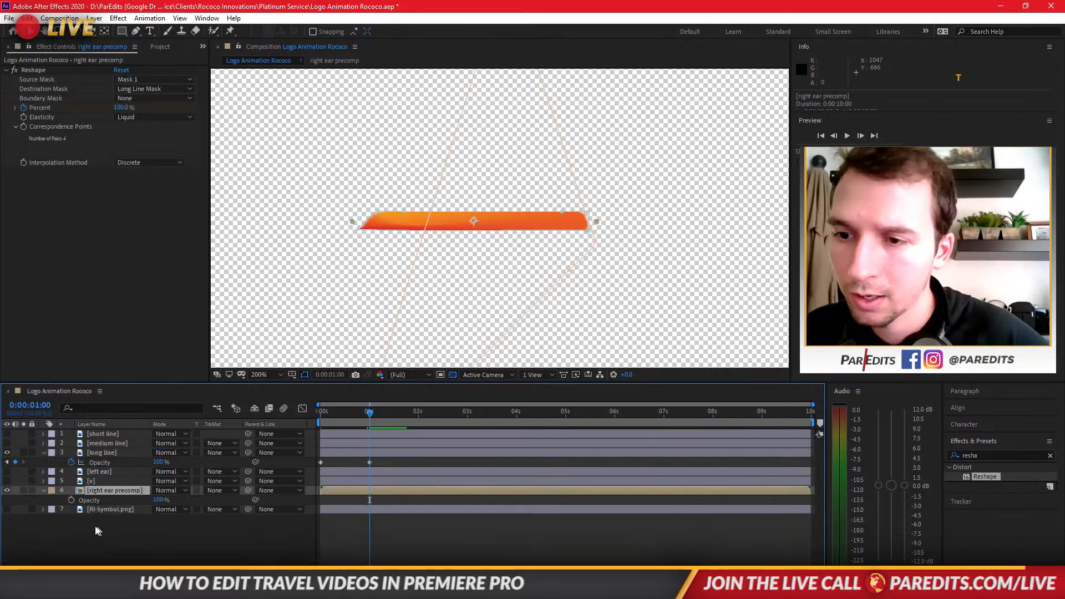
left_click(70, 500)
left_click_drag(158, 500, 80, 501)
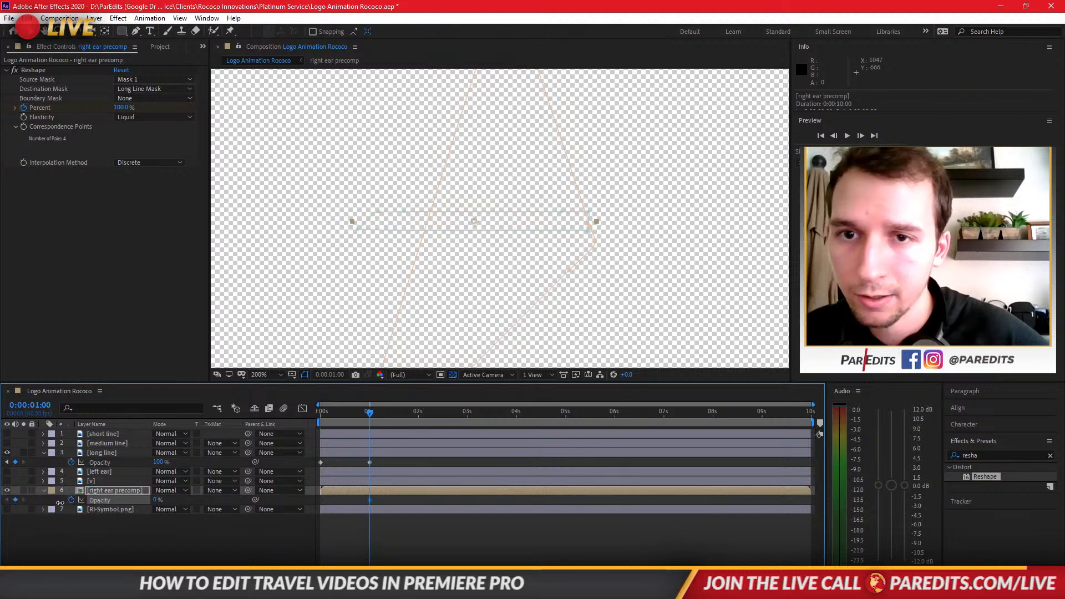
Check the long line at 0:00:00:54 and remove its extra Position keyframe at 0:00:01:00
left_click_drag(374, 411, 365, 417)
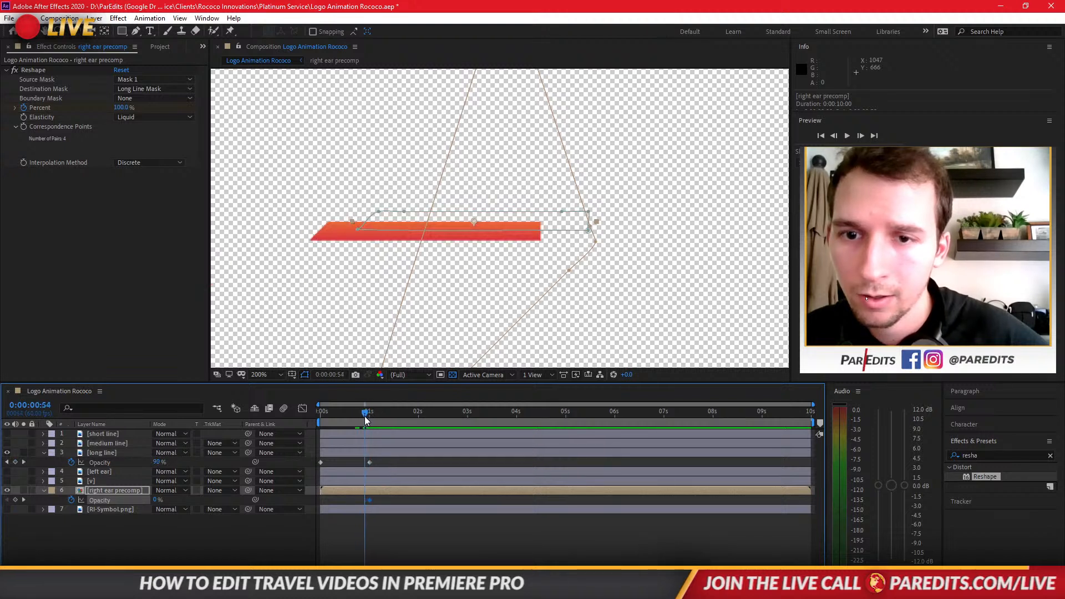
left_click(388, 453)
key("p")
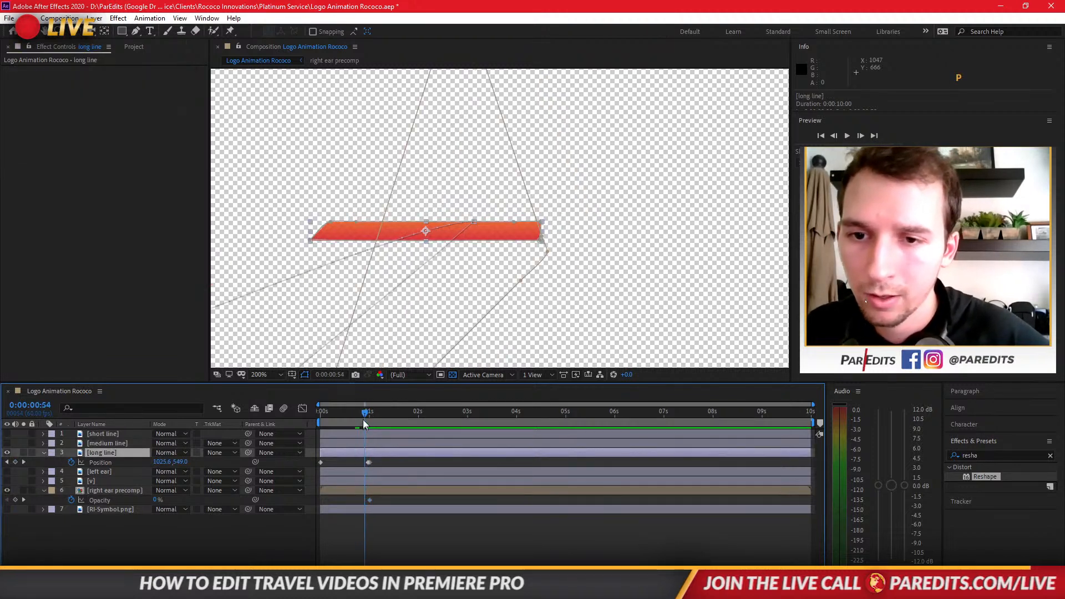
left_click(22, 462)
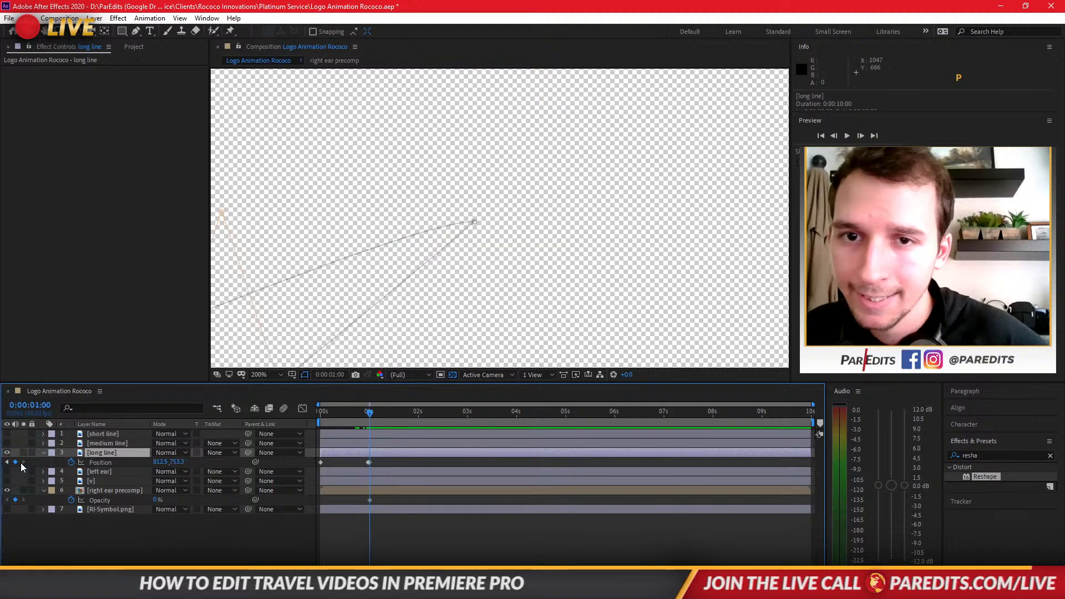
left_click(16, 462)
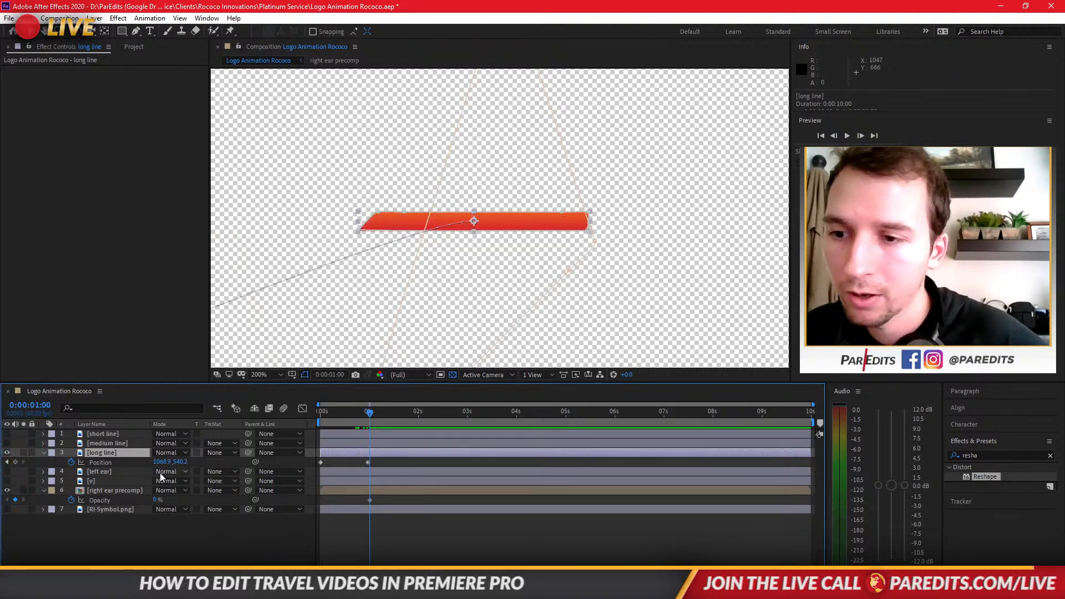
Compare the right ear precomp's Position with the long line's and scrub past the handover to 0:00:01:05
left_click(127, 491)
key("p")
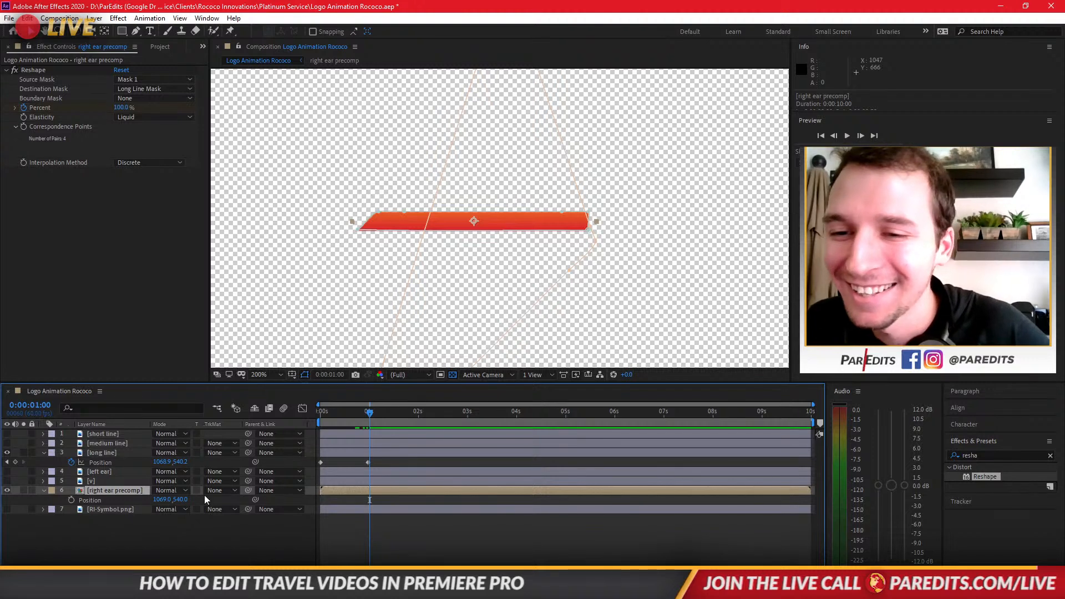
left_click(373, 453)
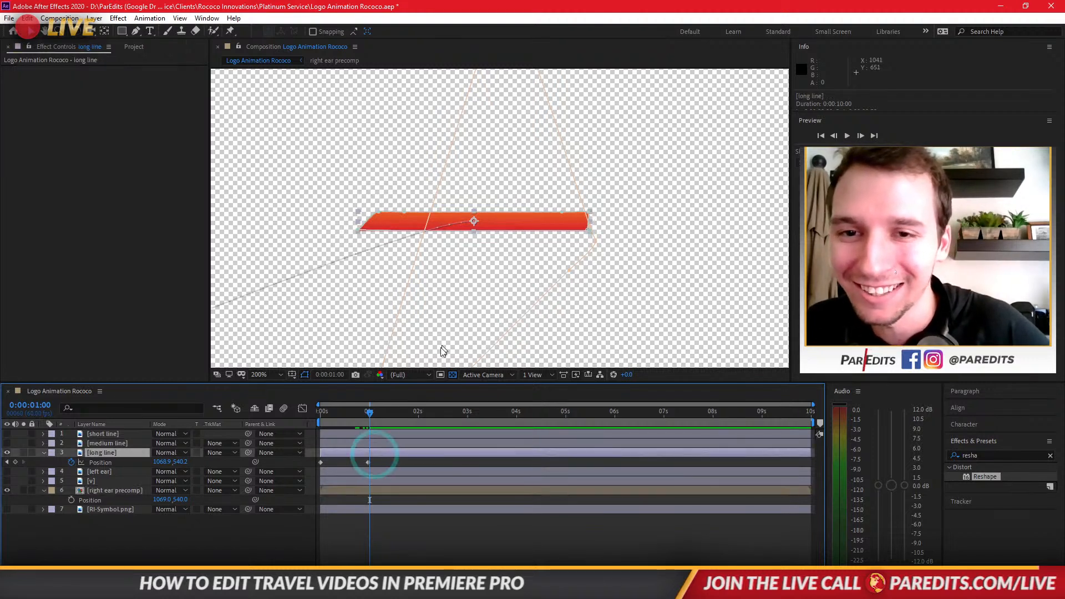
left_click_drag(371, 420, 388, 415)
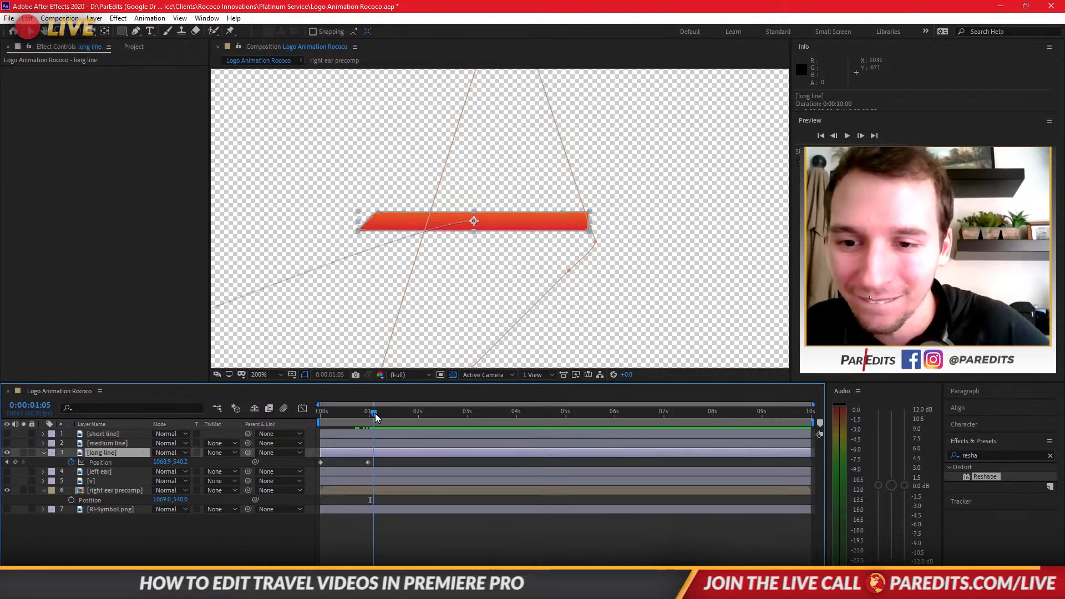
left_click(103, 491)
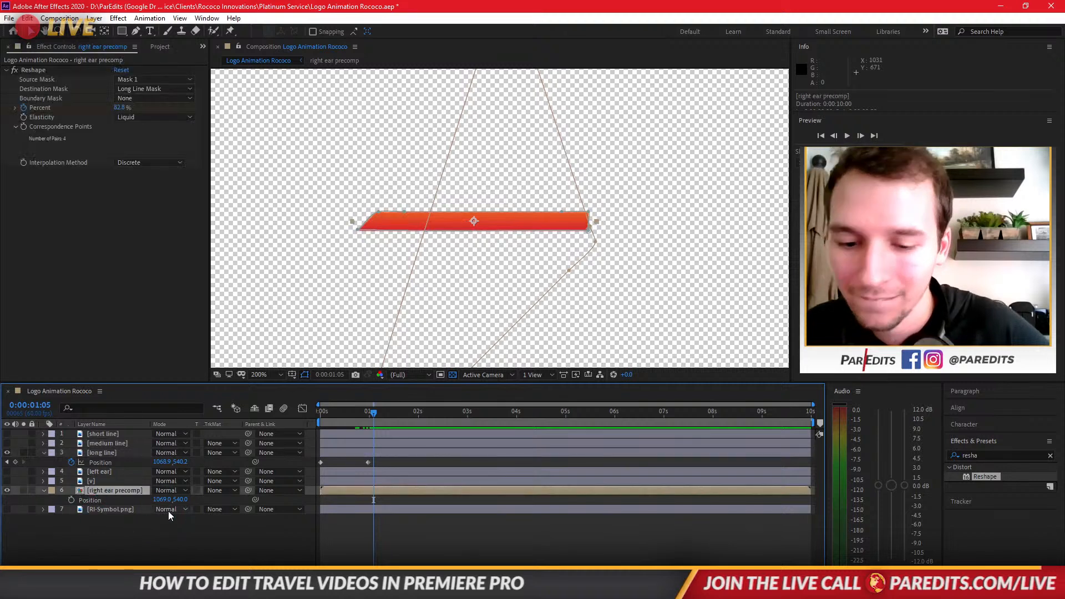
Reveal the right ear precomp's keyframes and briefly hide the long line at 0:00:00:58 to inspect the Long Line Mask
key("u")
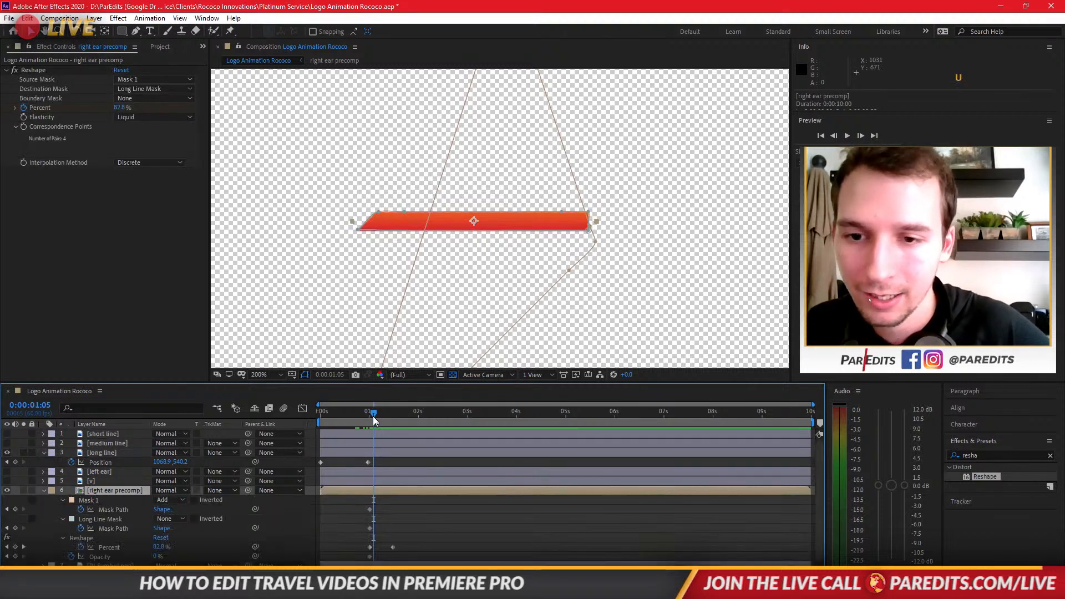
mouse_move(372, 416)
left_mouse_down()
mouse_move(359, 413)
mouse_move(369, 415)
left_mouse_up()
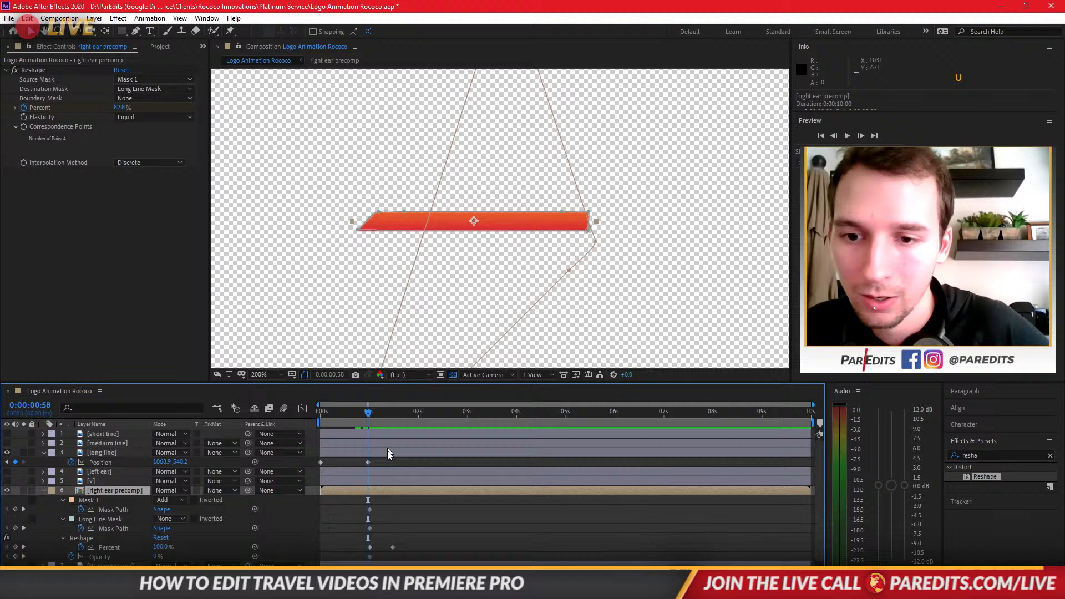
left_click(375, 497)
left_click(381, 490)
left_click(100, 518)
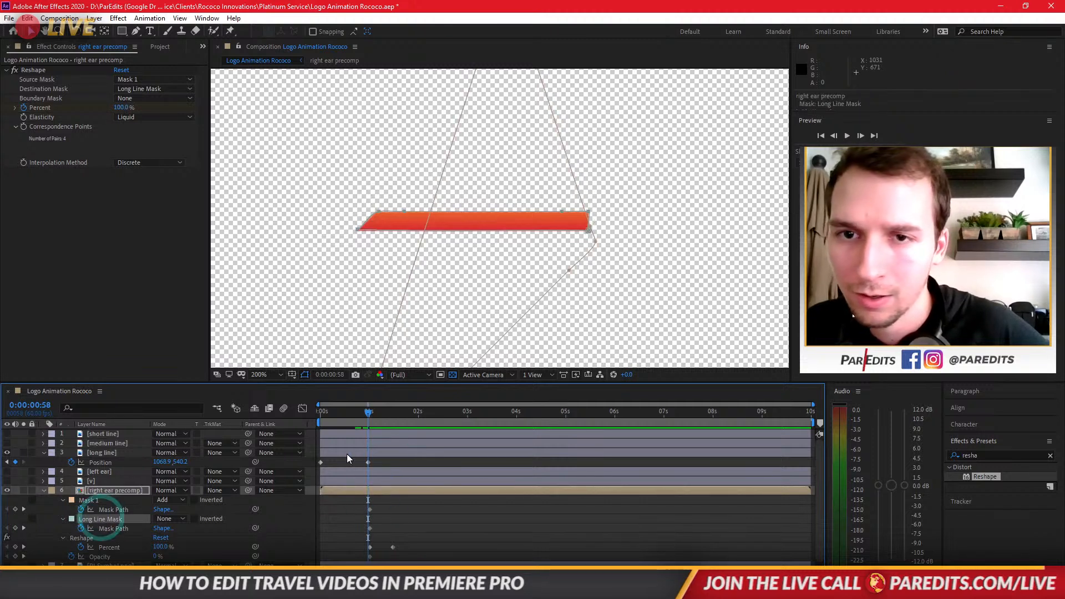
left_click(7, 453)
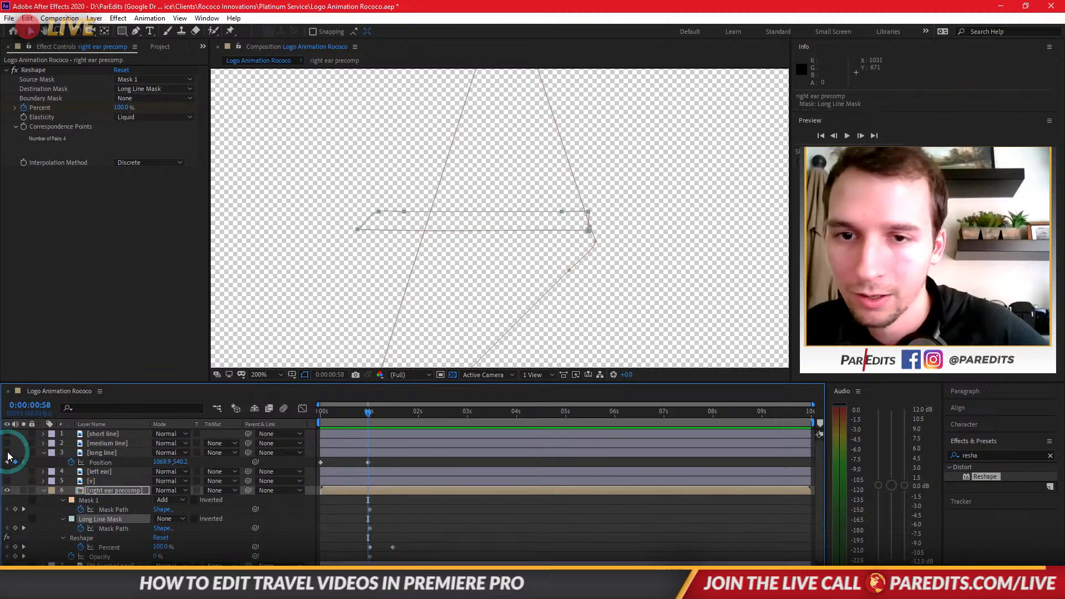
left_click(8, 453)
mouse_move(369, 413)
left_mouse_down()
mouse_move(393, 414)
mouse_move(370, 418)
left_mouse_up()
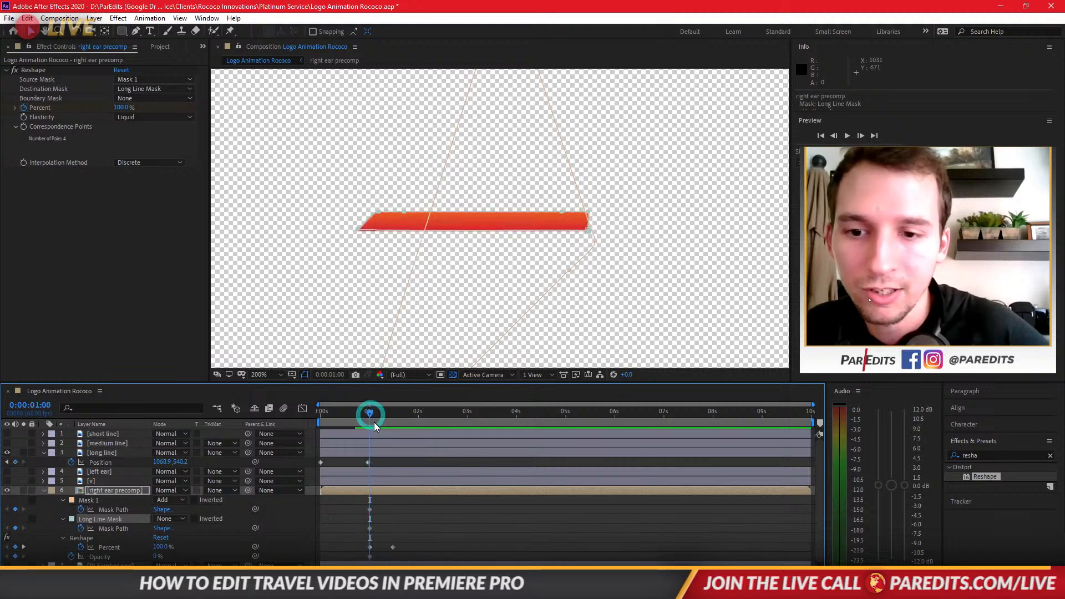
Select the right ear precomp's Mask 1 and scrub back from 0:00:01:00 to 0:00:00:54 to compare the line with the mask outlines
key("shift")
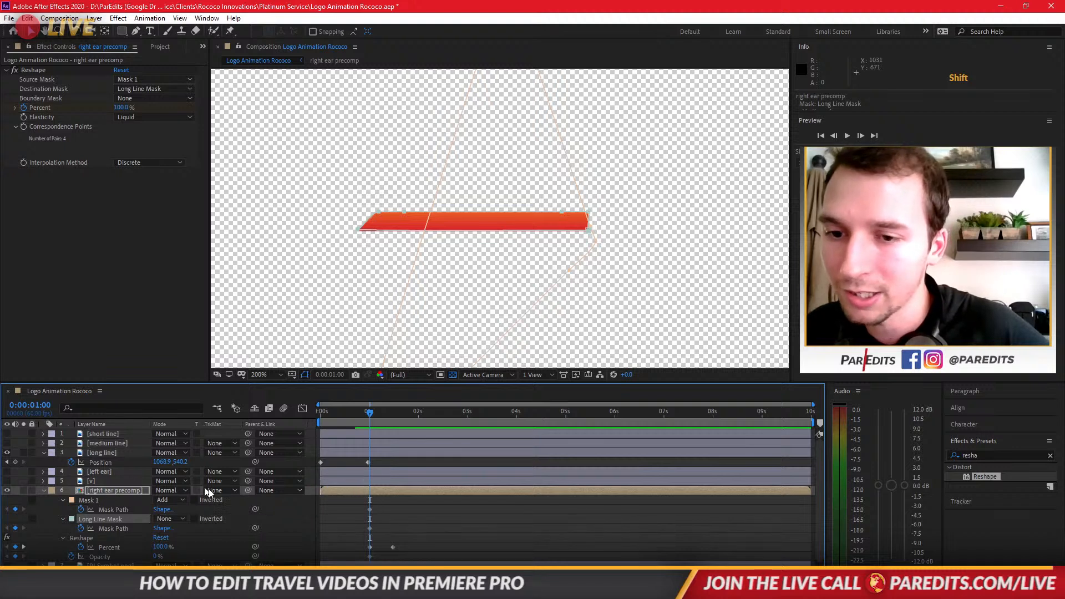
scroll(350, 528, "down", 1)
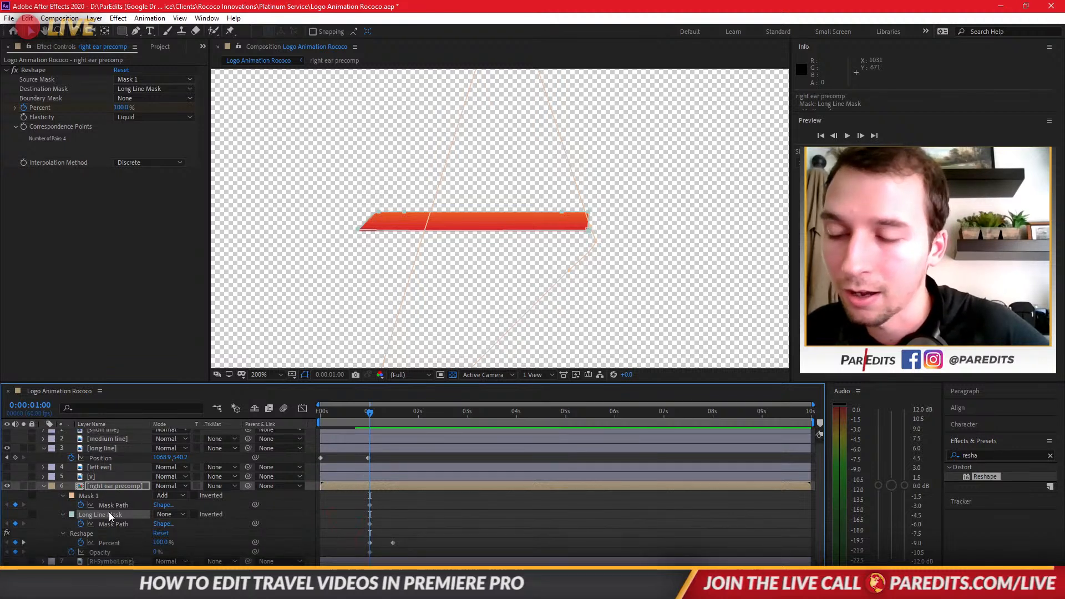
left_click(97, 494)
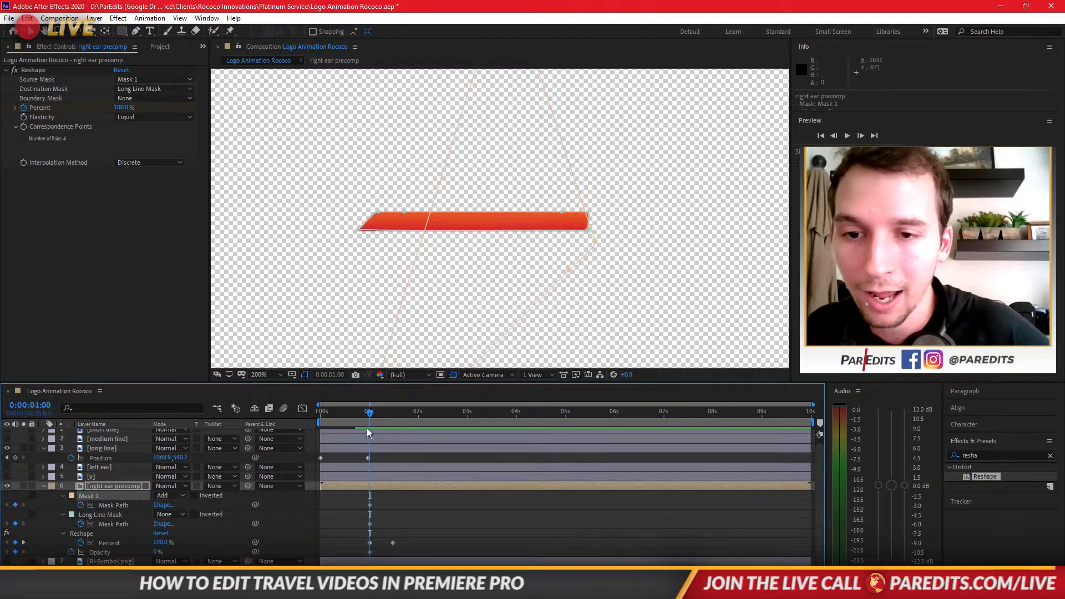
left_click_drag(370, 416, 368, 416)
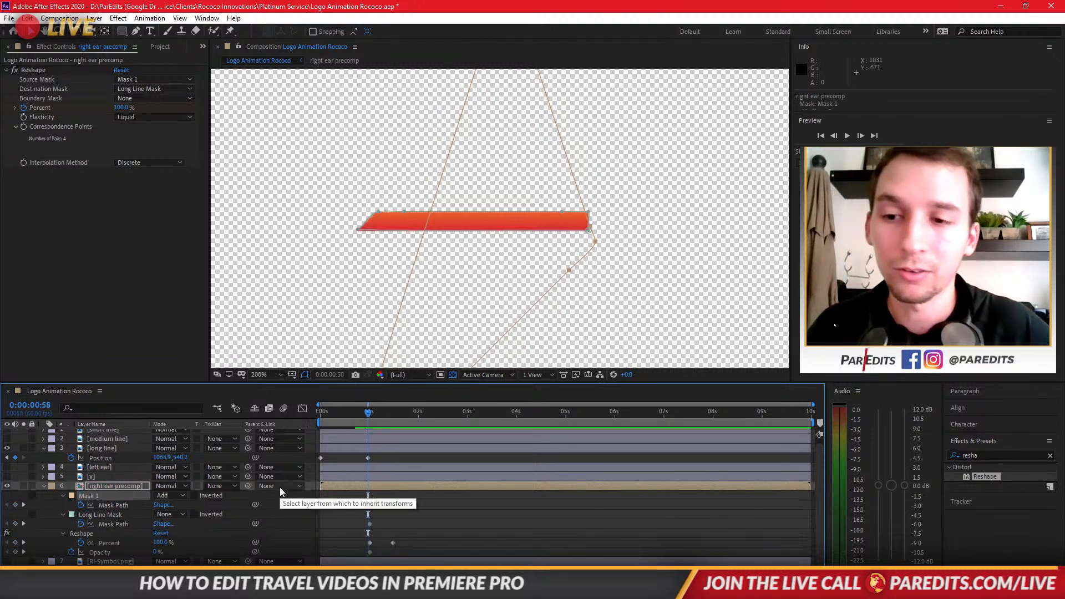
left_click_drag(369, 416, 365, 416)
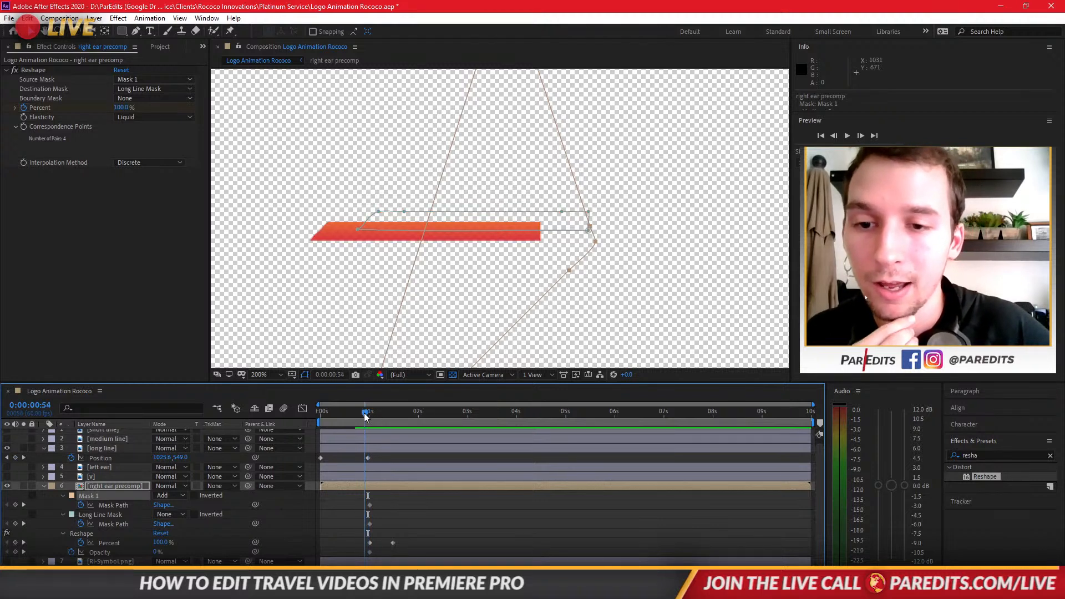
scroll(460, 221, "down", 1)
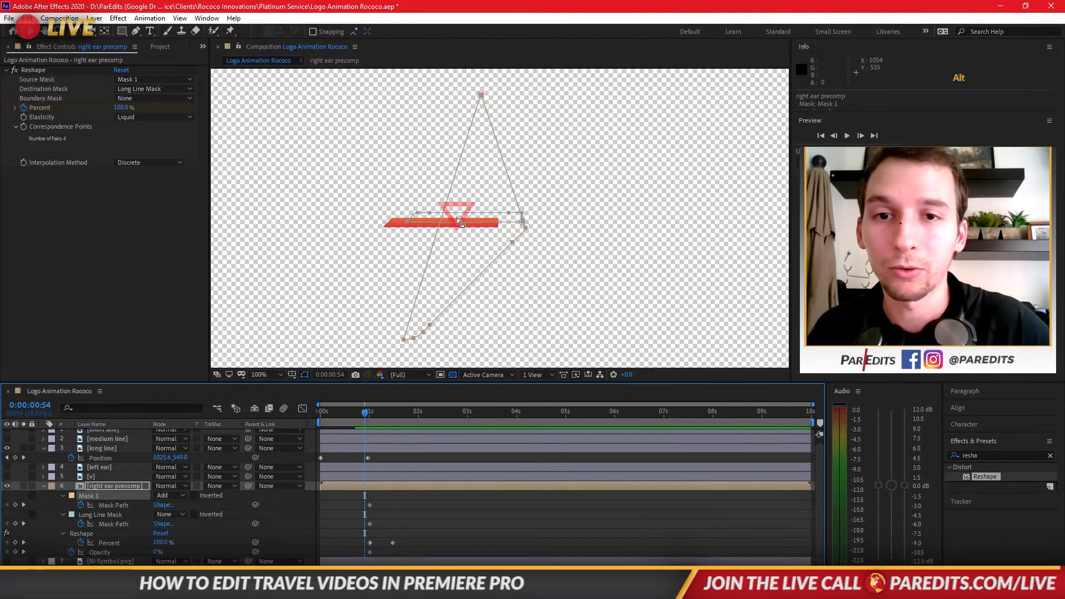